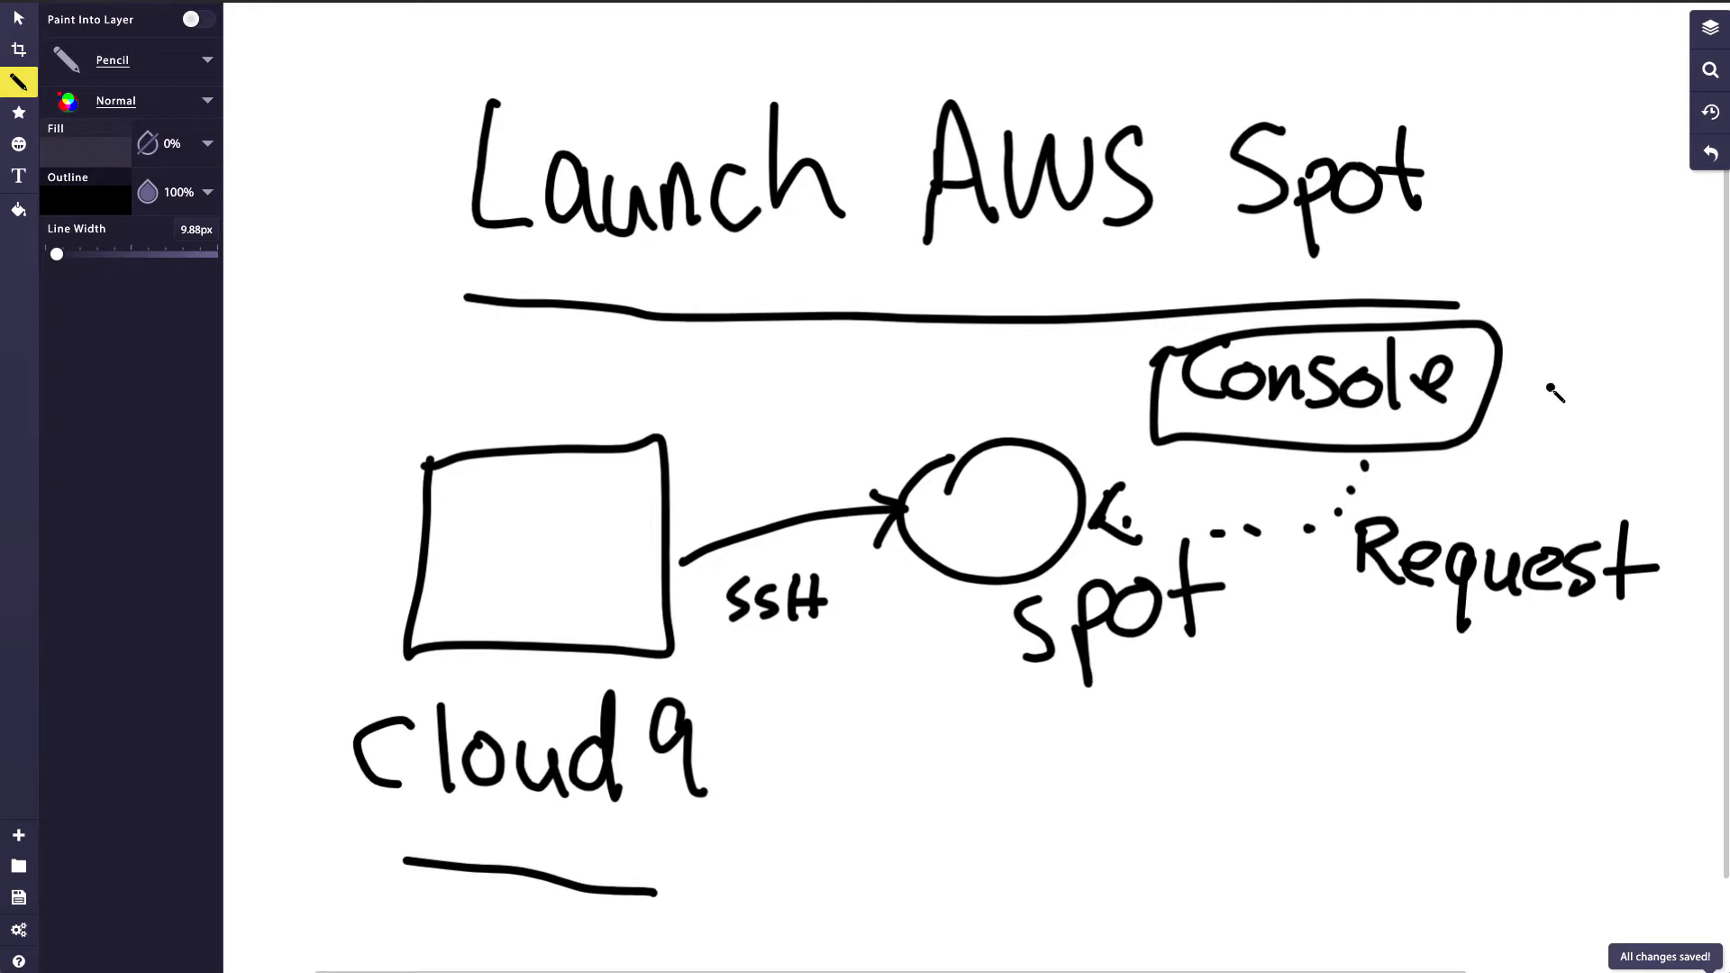
- Draw a star beside the Console box and an arrow pointing up at the spot circle
mouse_move(1537, 366)
left_mouse_down()
mouse_move(1564, 392)
mouse_move(1595, 326)
mouse_move(1535, 403)
left_mouse_up()
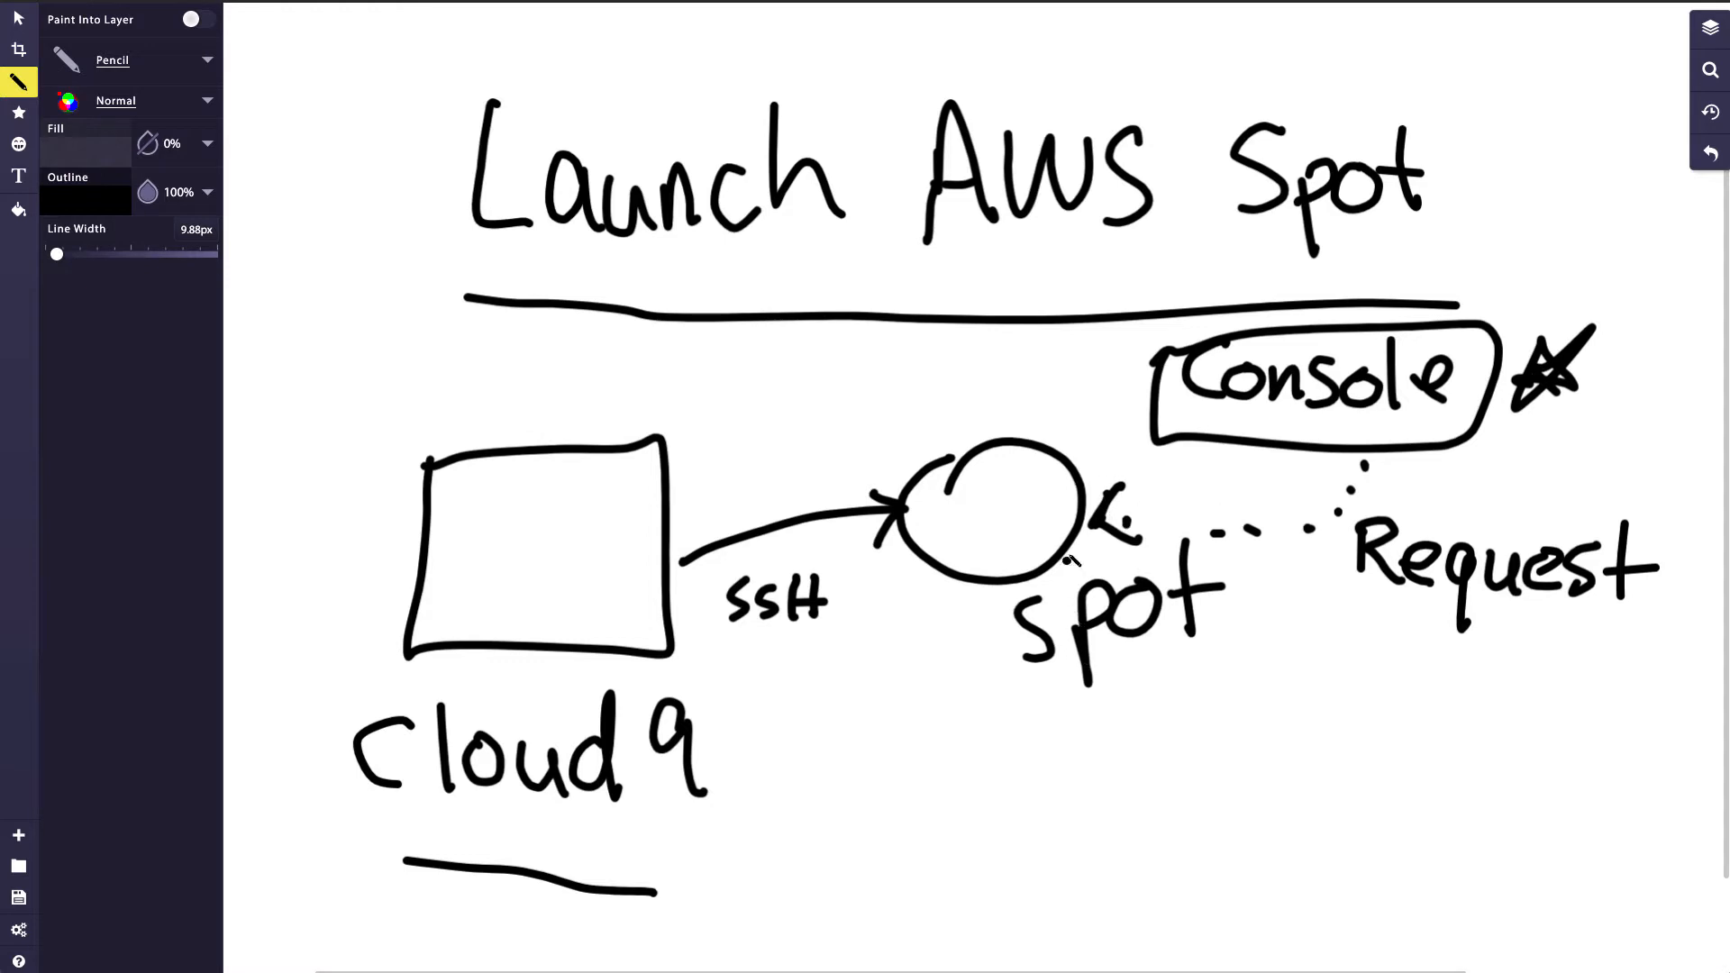
left_click_drag(982, 698, 999, 584)
mouse_move(954, 621)
left_mouse_down()
mouse_move(998, 584)
mouse_move(1011, 633)
left_mouse_up()
- Handwrite "Bid" below the Request label and add more pencil strokes lower in the diagram
mouse_move(1231, 701)
left_mouse_down()
mouse_move(1215, 763)
mouse_move(1352, 757)
left_mouse_up()
left_click(1303, 692)
left_click_drag(1385, 665, 1372, 765)
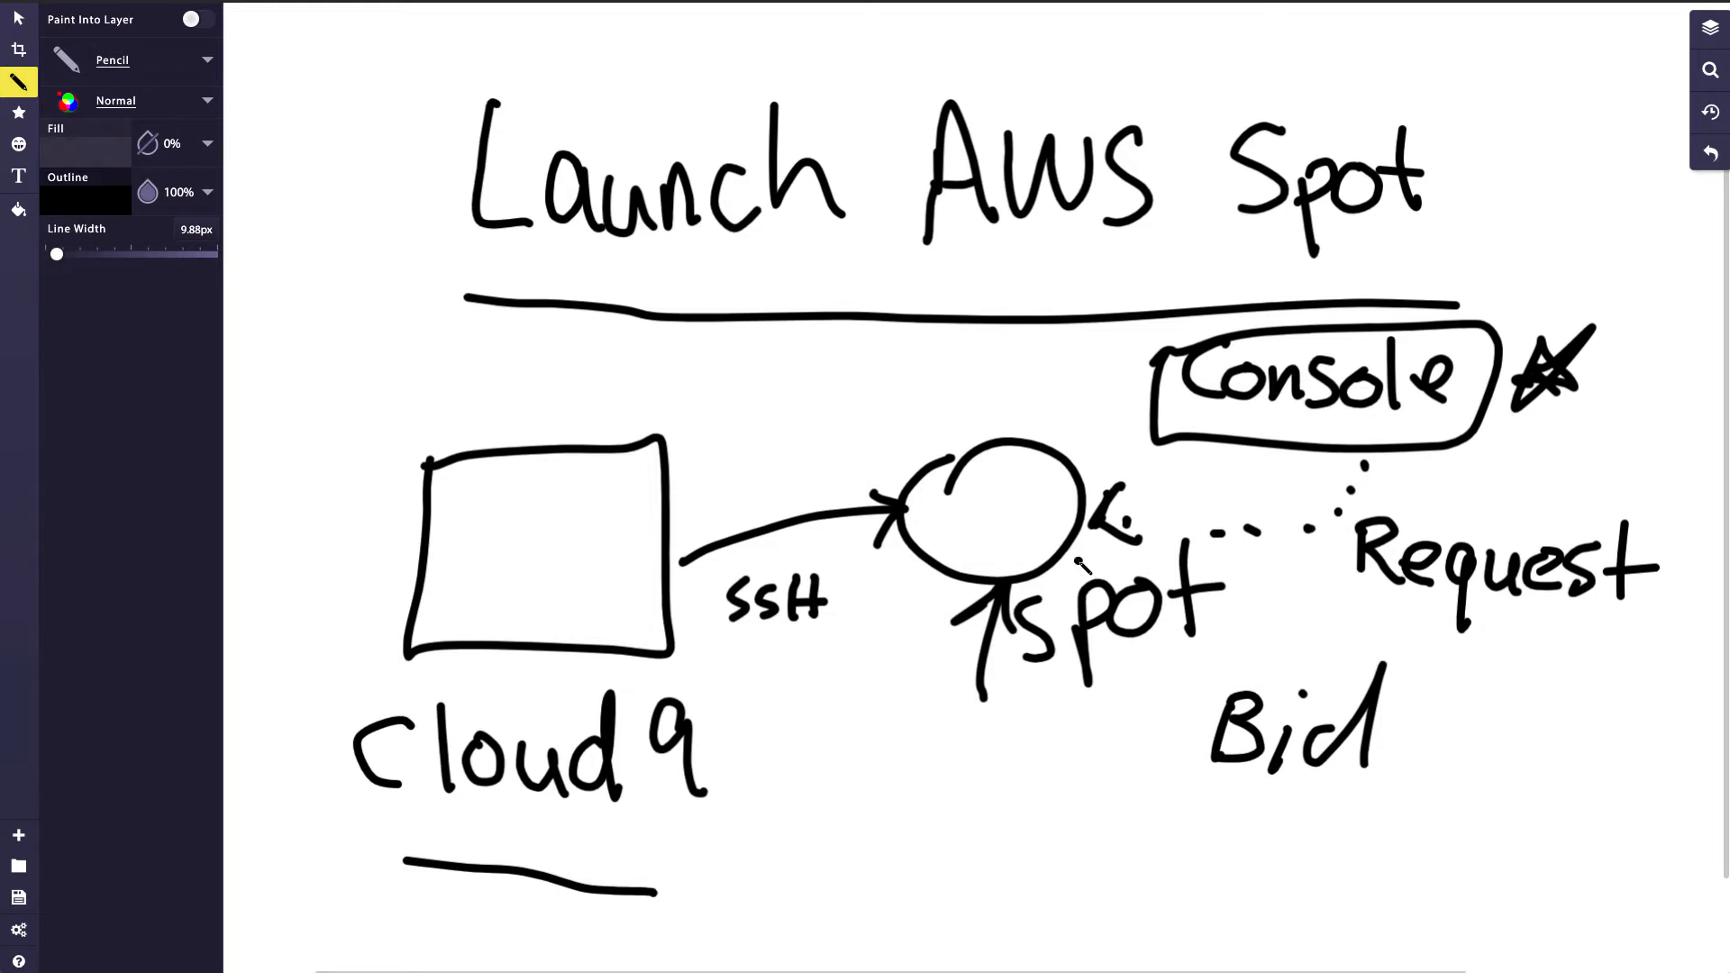
mouse_move(1093, 815)
left_mouse_down()
mouse_move(1103, 849)
mouse_move(1119, 820)
left_mouse_up()
mouse_move(1180, 821)
left_mouse_down()
mouse_move(1166, 888)
mouse_move(1218, 842)
left_mouse_up()
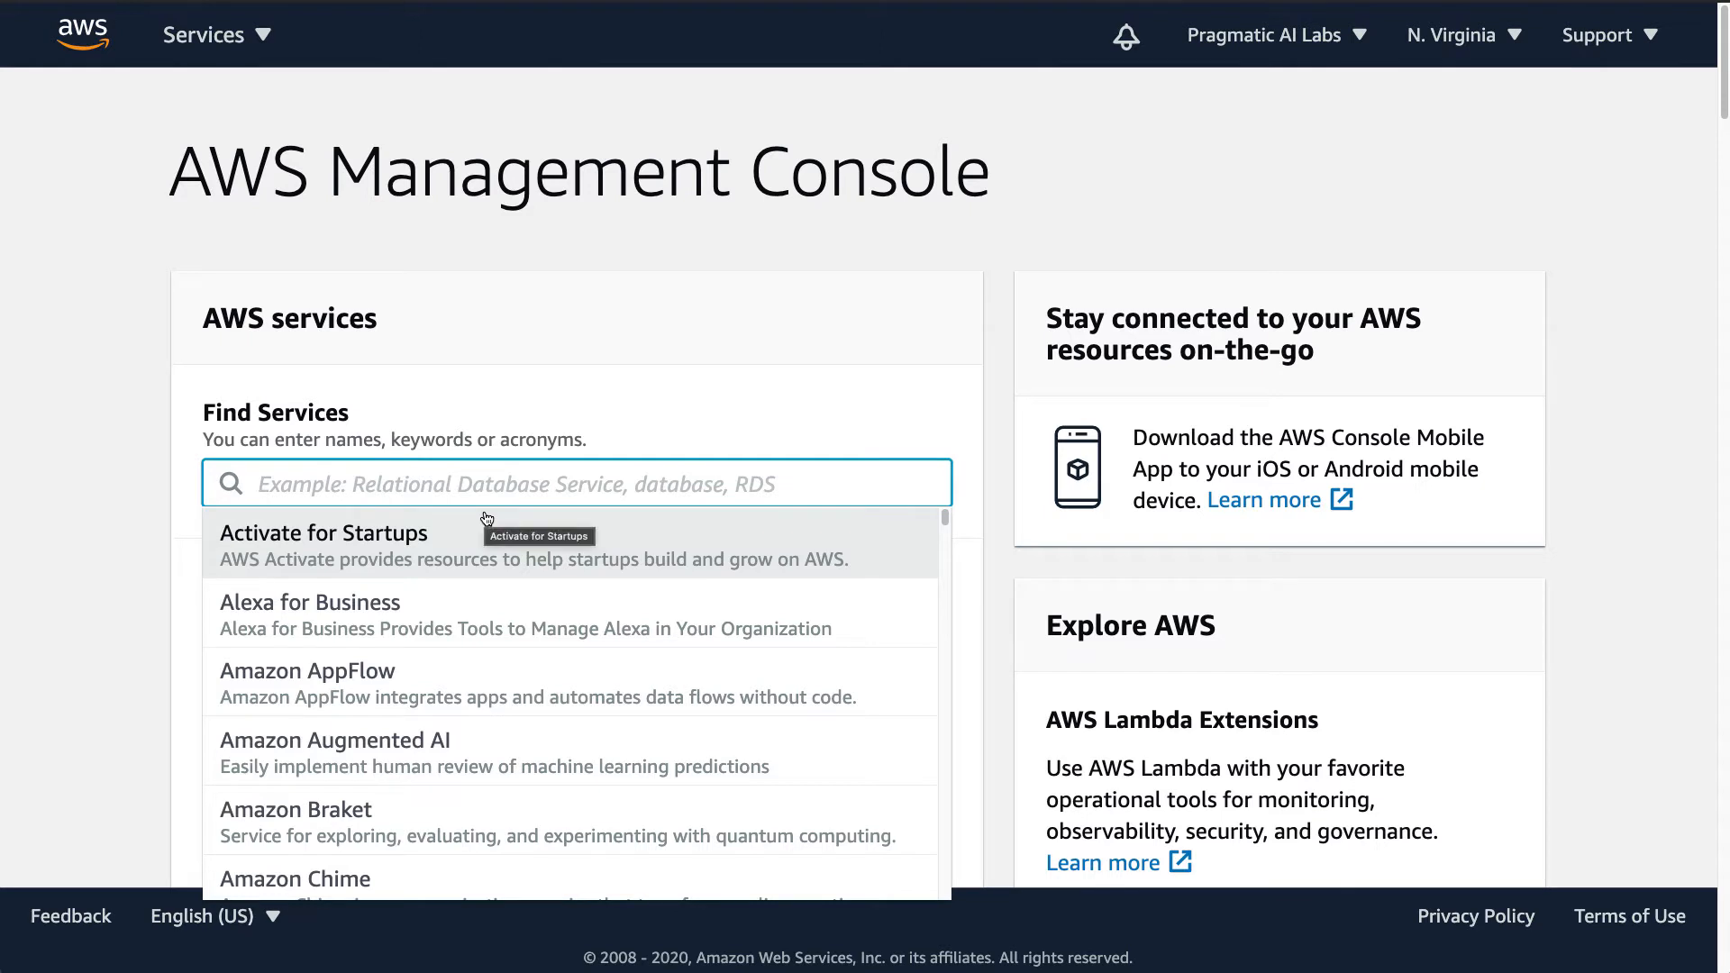
- Switch to the AWS Management Console, open the Cloud9 service, and start creating a new environment
type("cloud")
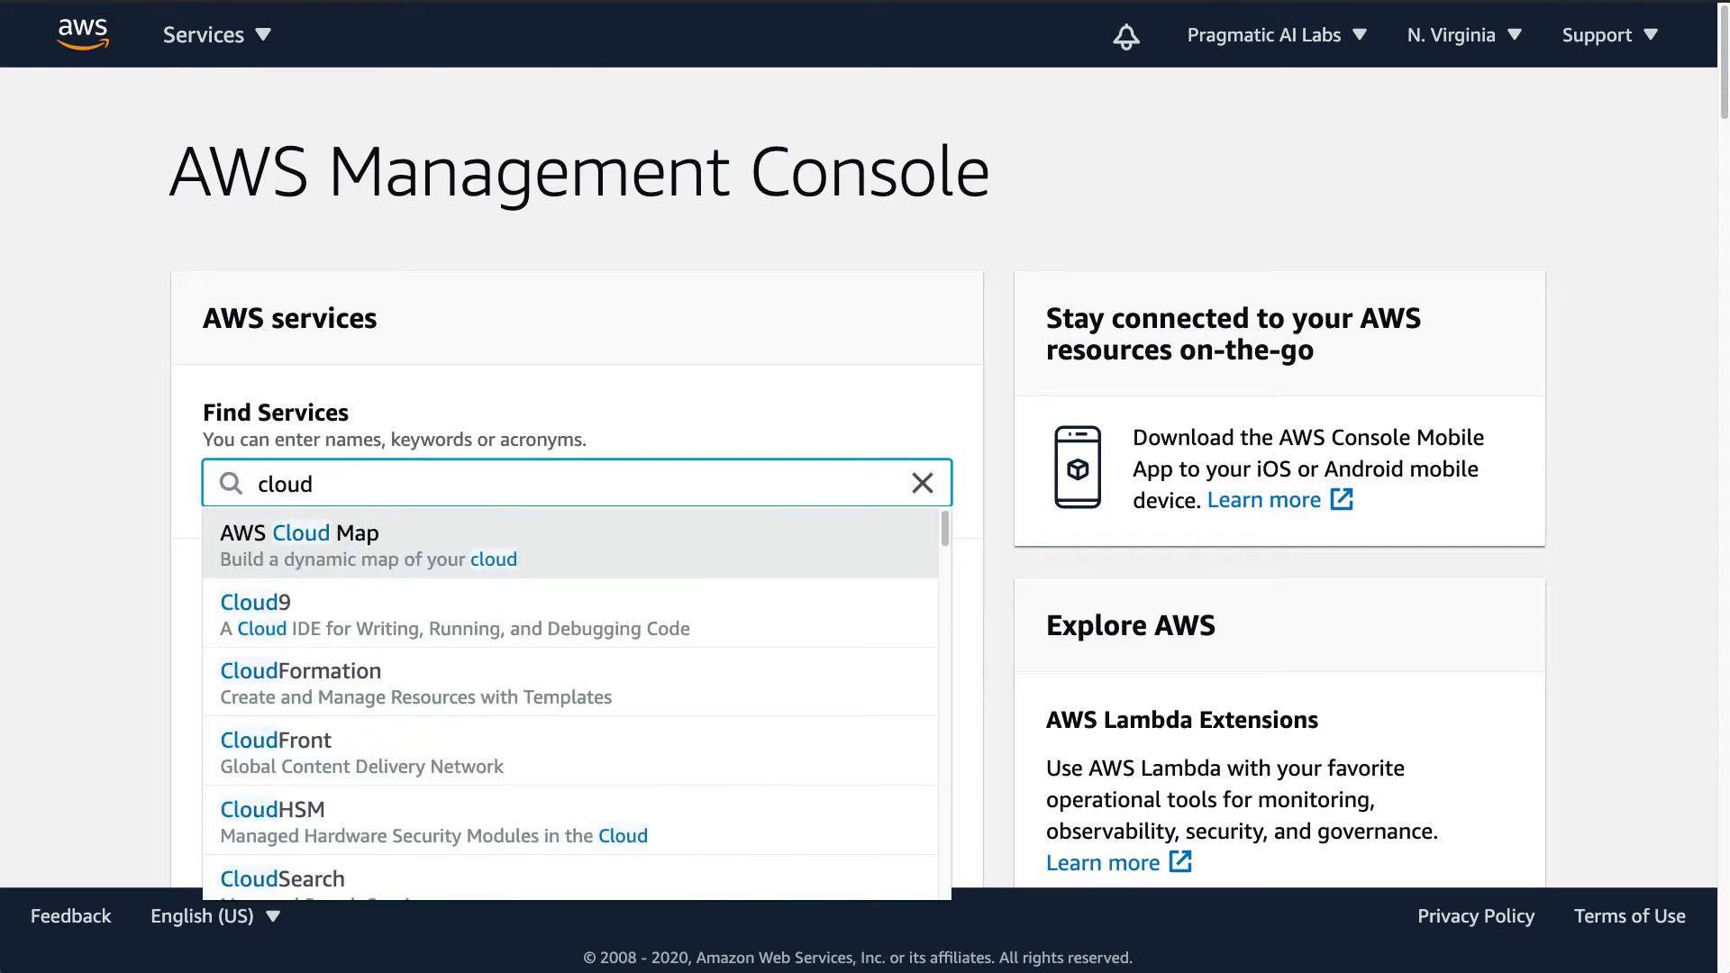
left_click(278, 598)
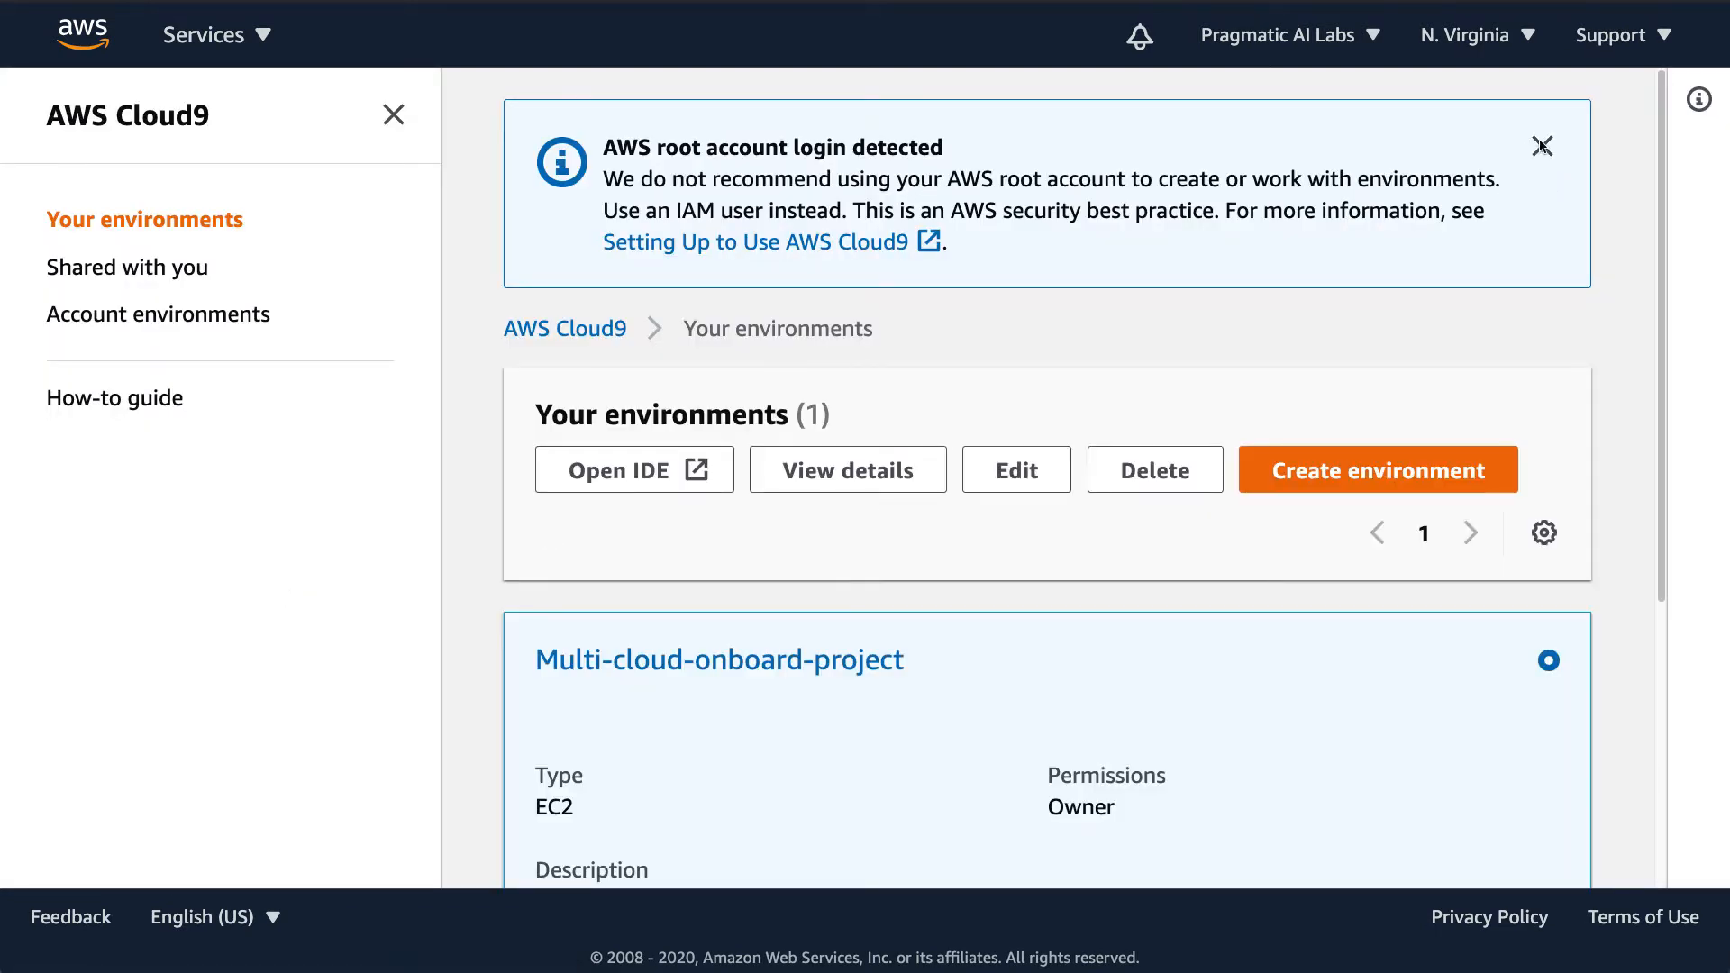
left_click(1543, 147)
left_click(1375, 262)
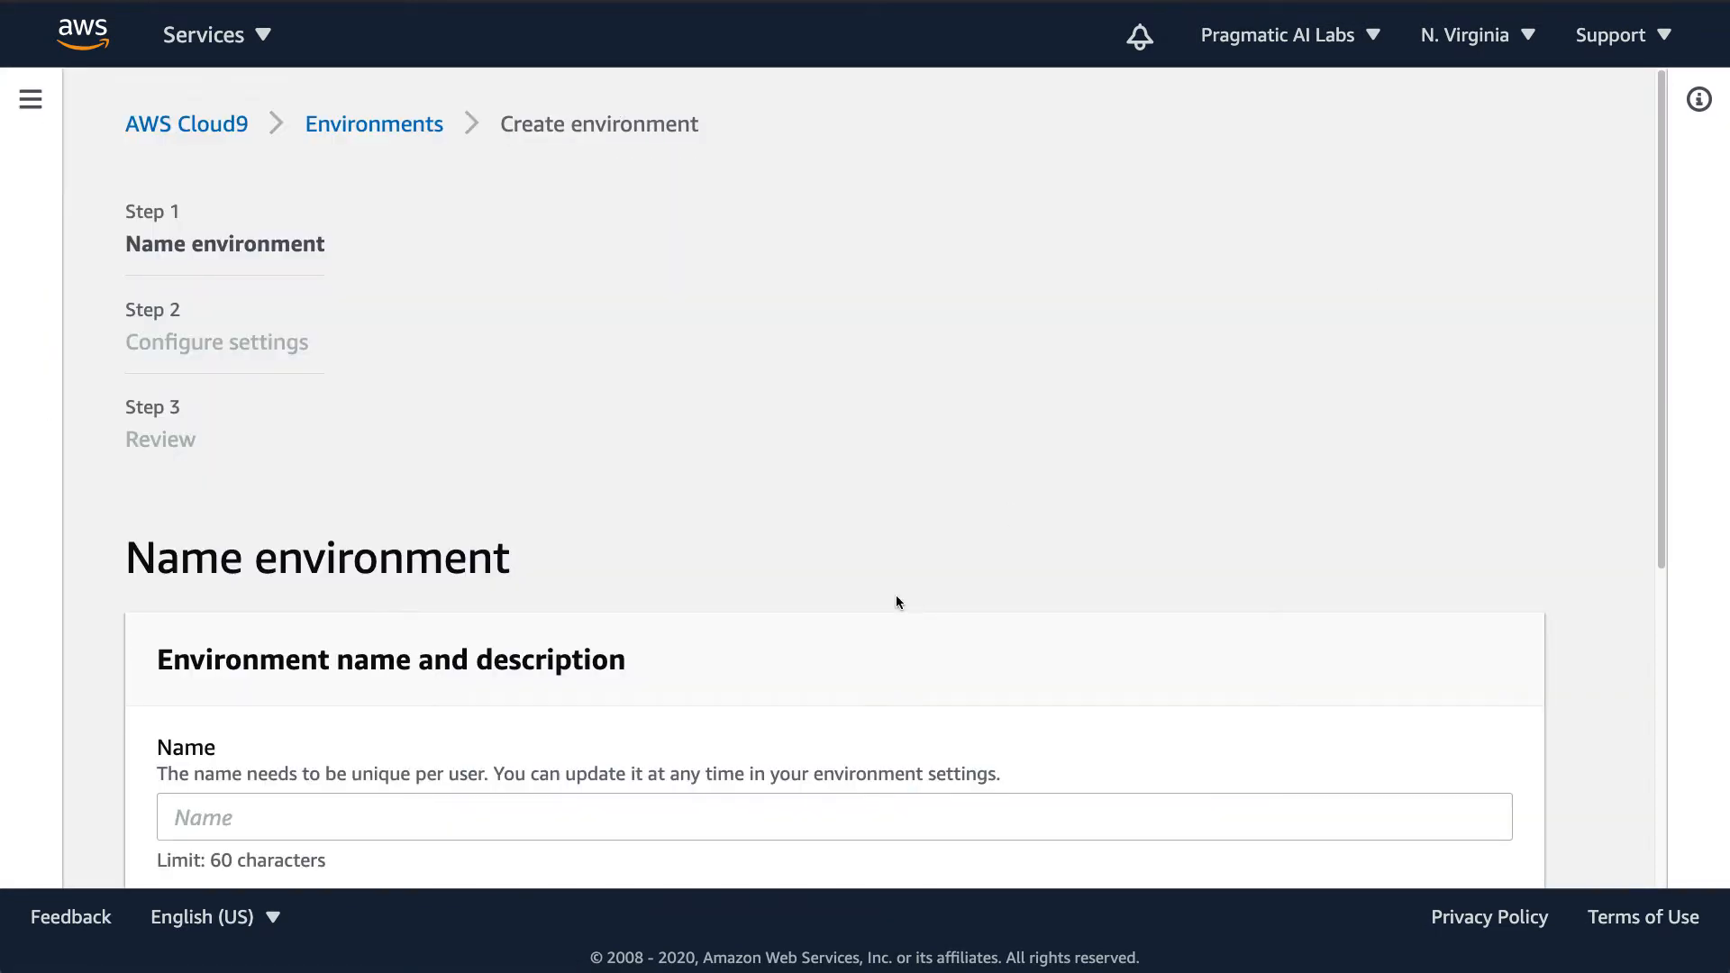
- Name the Cloud9 environment spot-connector and continue to its settings
scroll(896, 598, "down", 4)
left_click(454, 482)
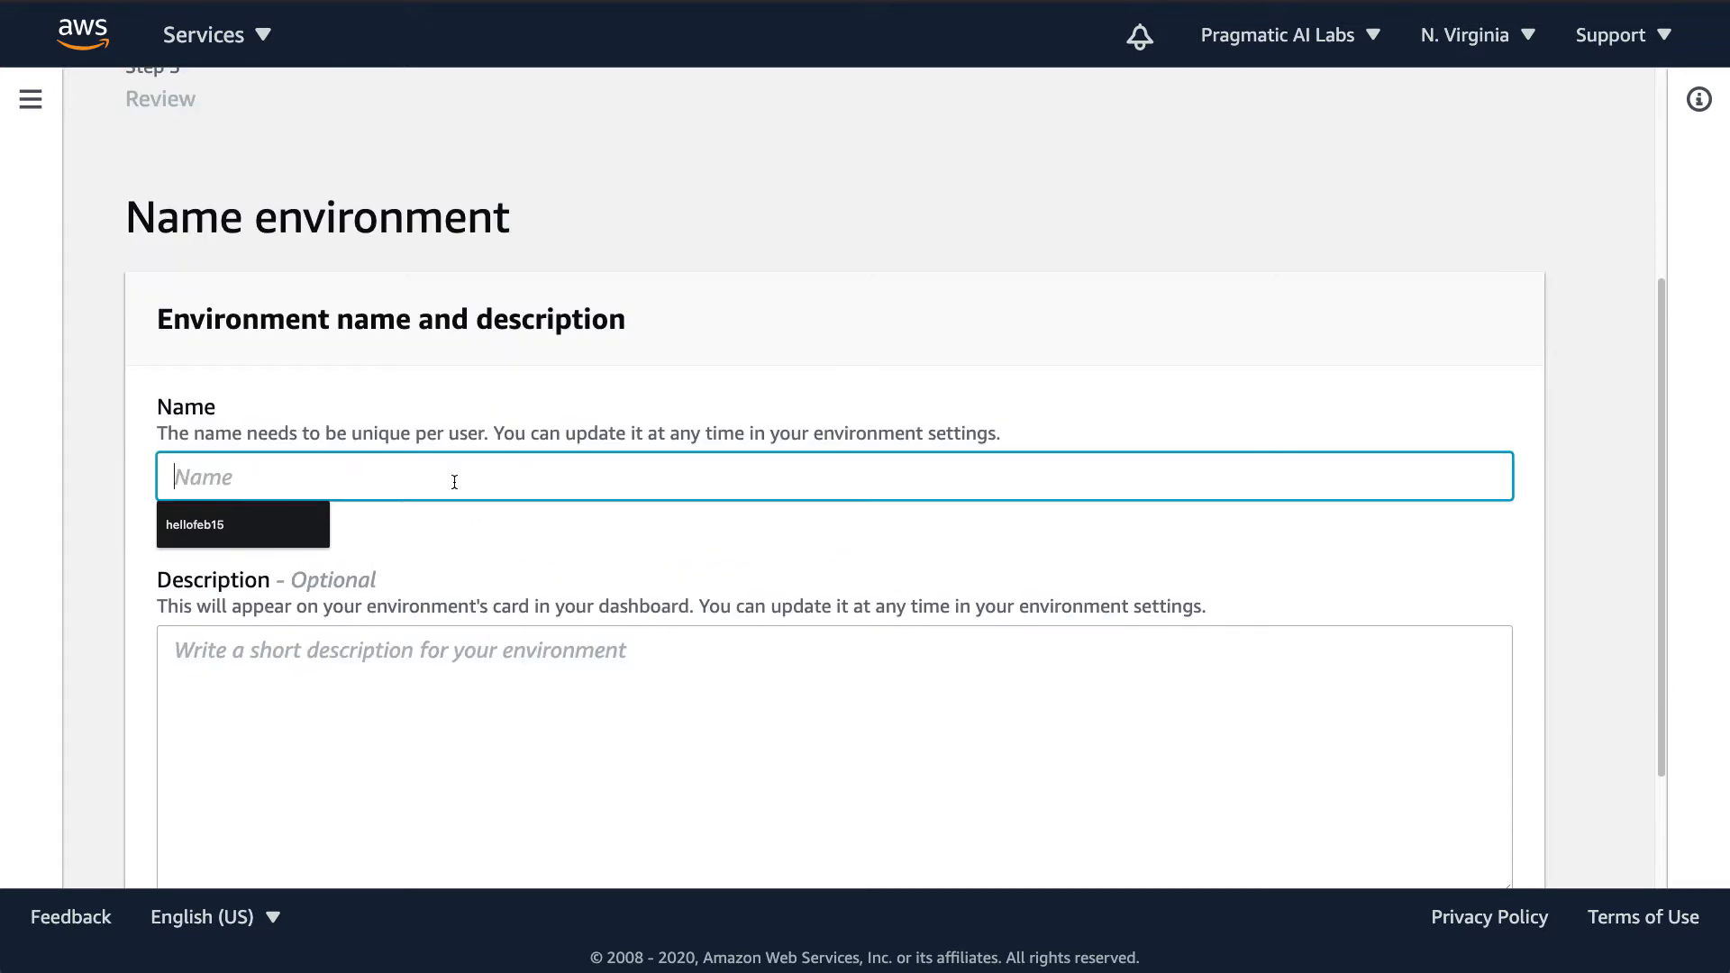
type("spot")
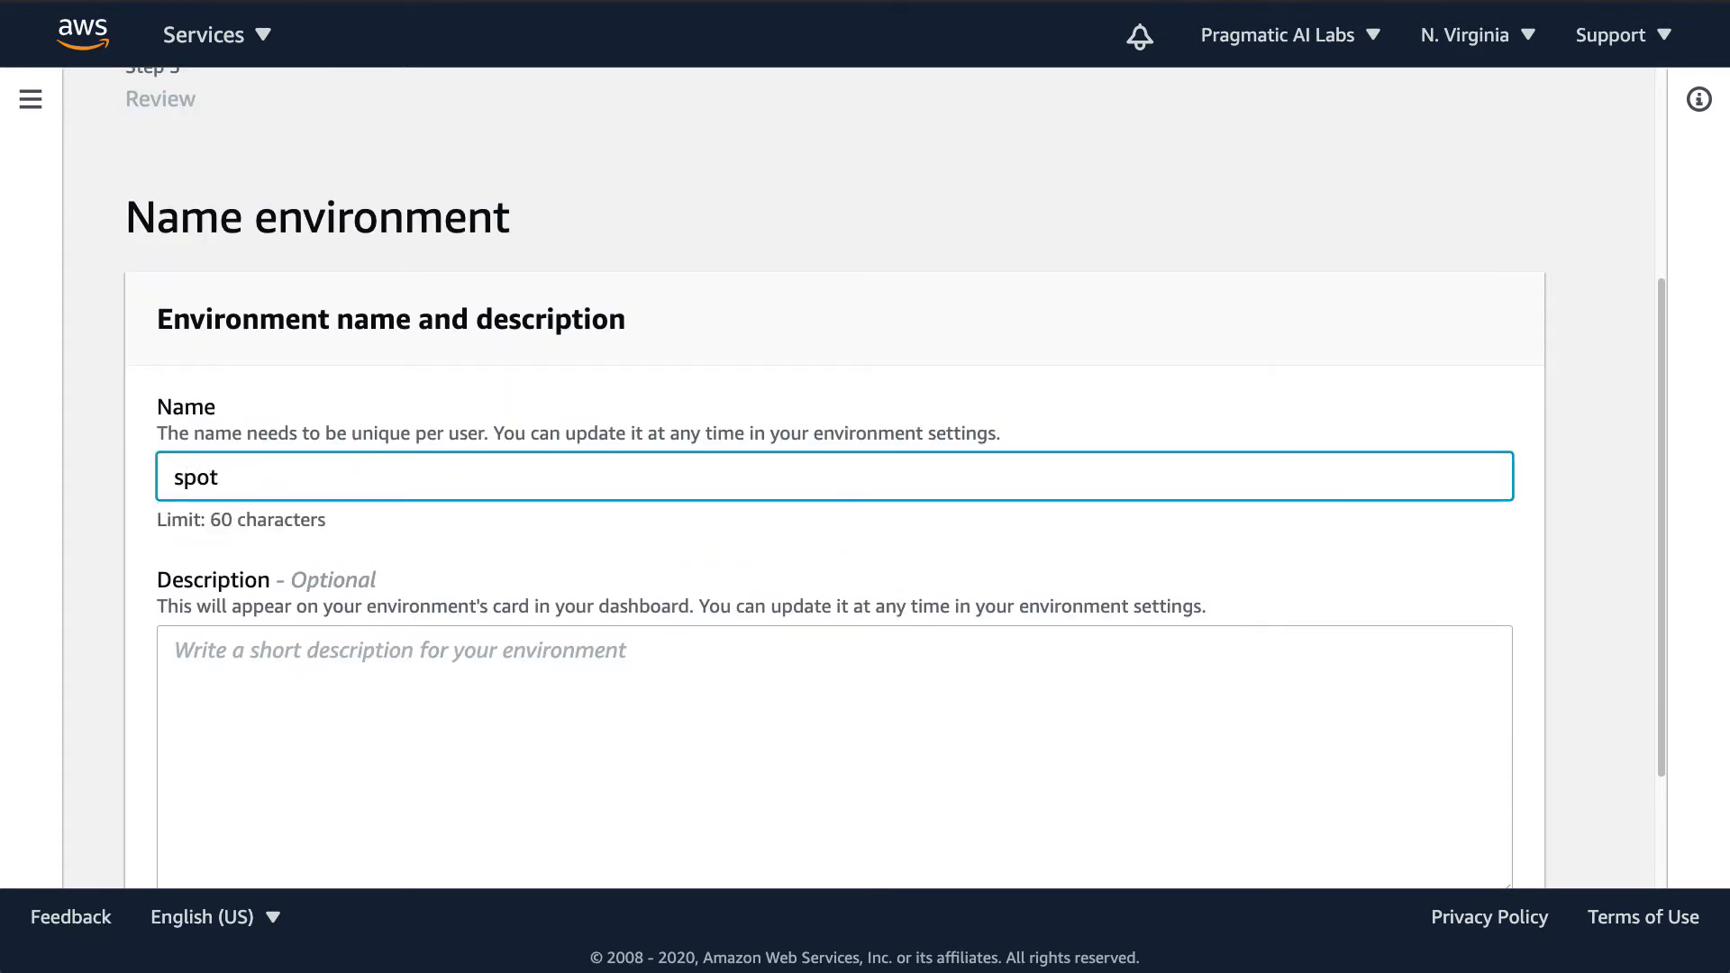
type("-connector")
scroll(792, 550, "down", 2)
left_click(1475, 830)
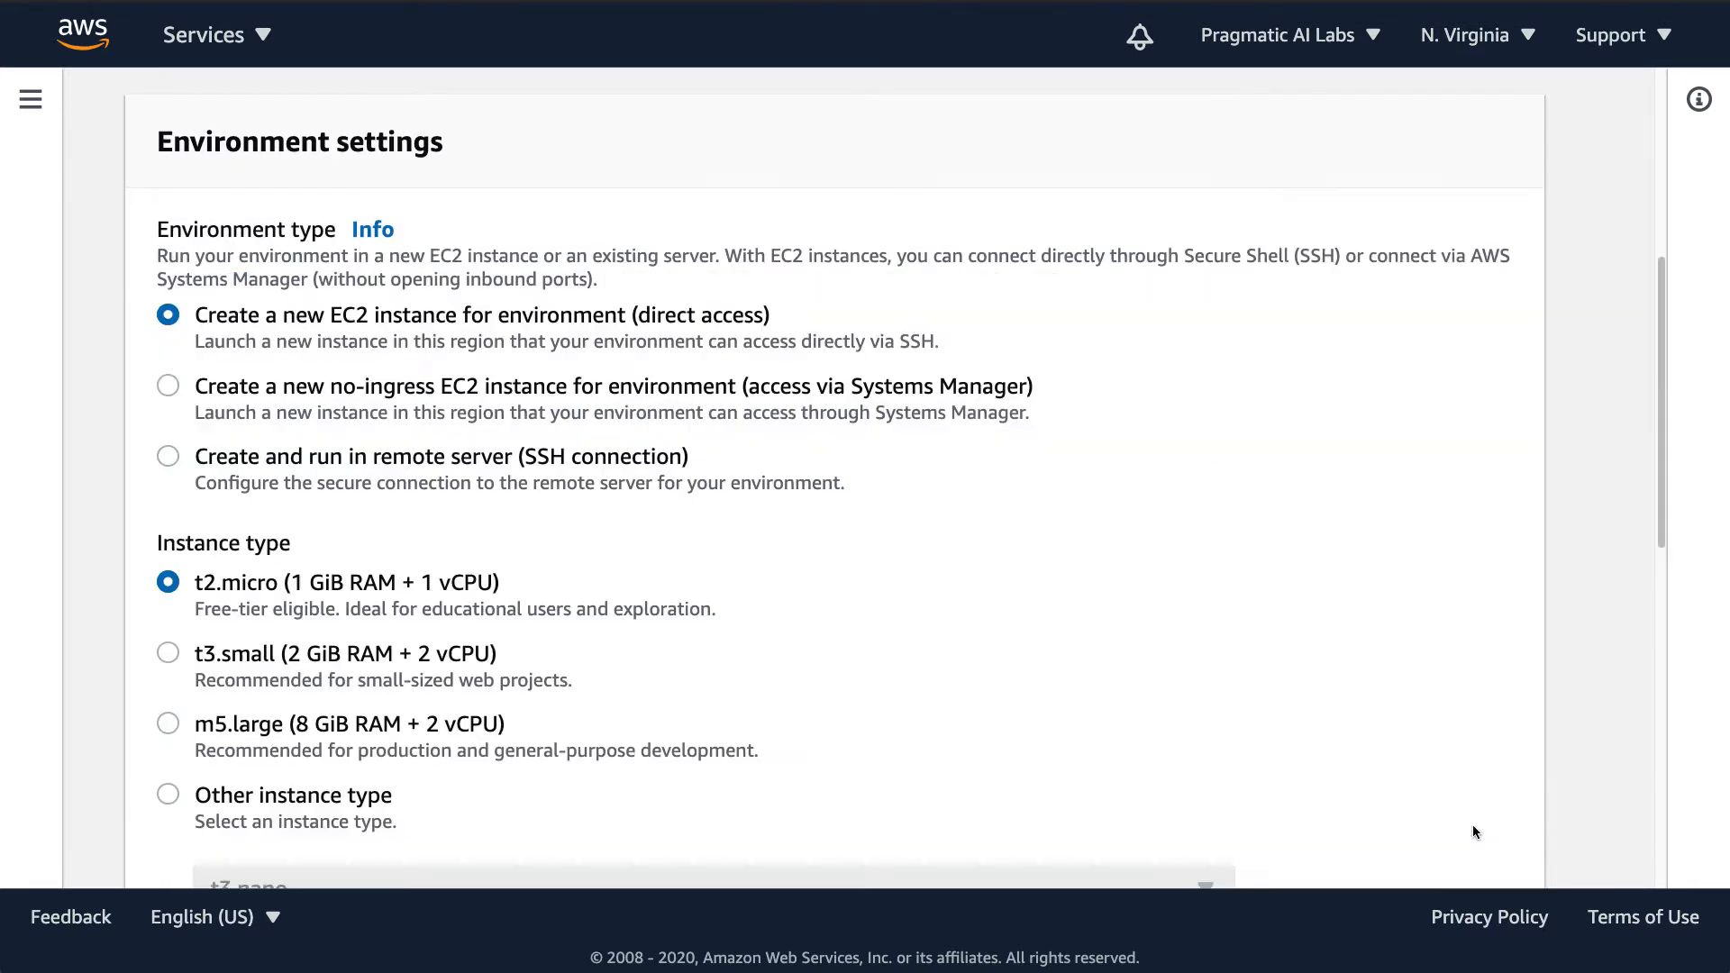
- Accept the default settings with a new t2.micro EC2 instance on Amazon Linux, and create the environment
scroll(1094, 672, "down", 5)
scroll(1094, 671, "down", 3)
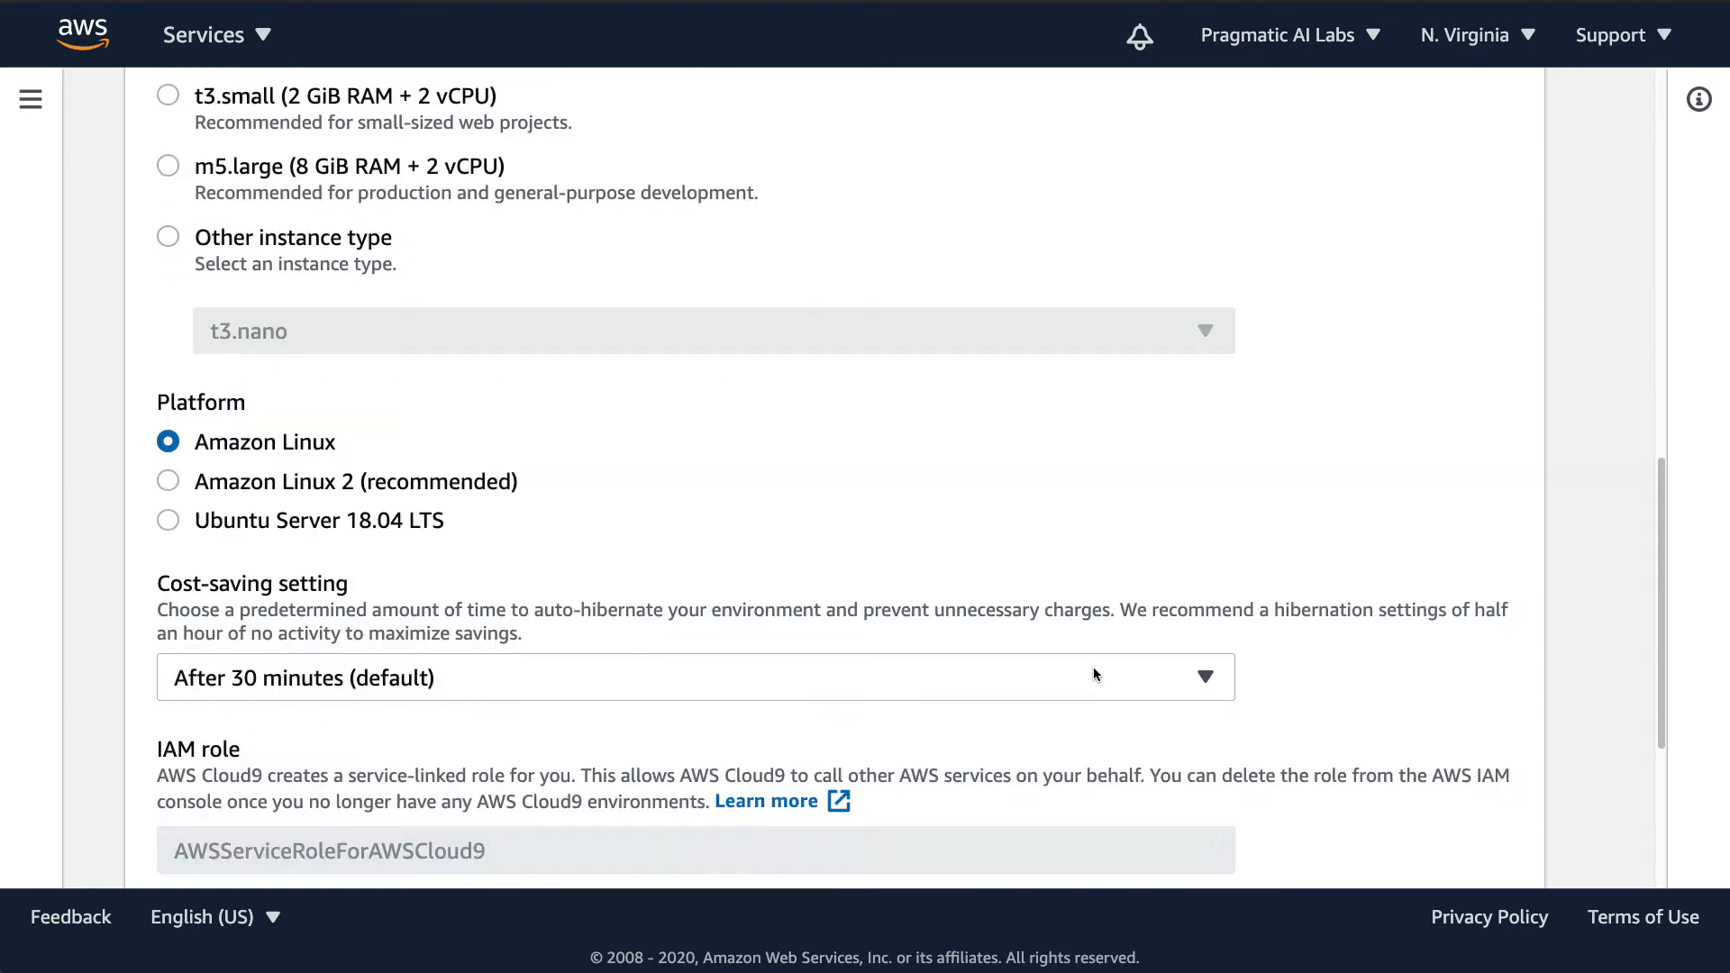
scroll(1444, 746, "down", 4)
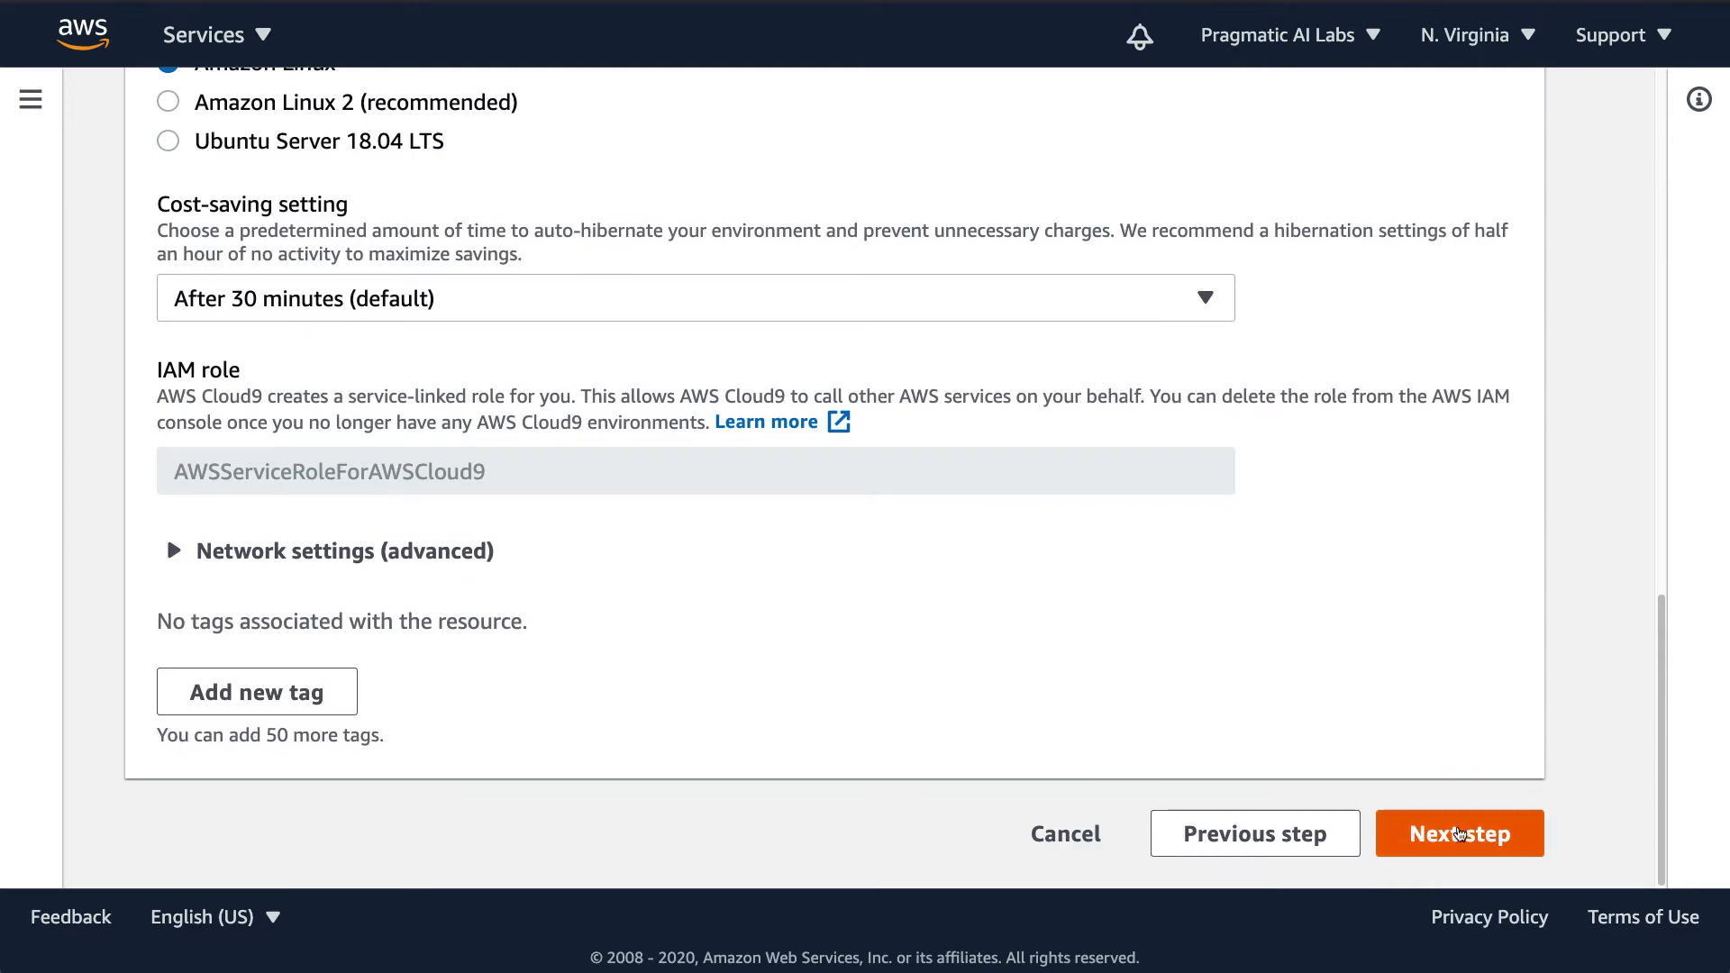
left_click(1456, 830)
left_click(1461, 832)
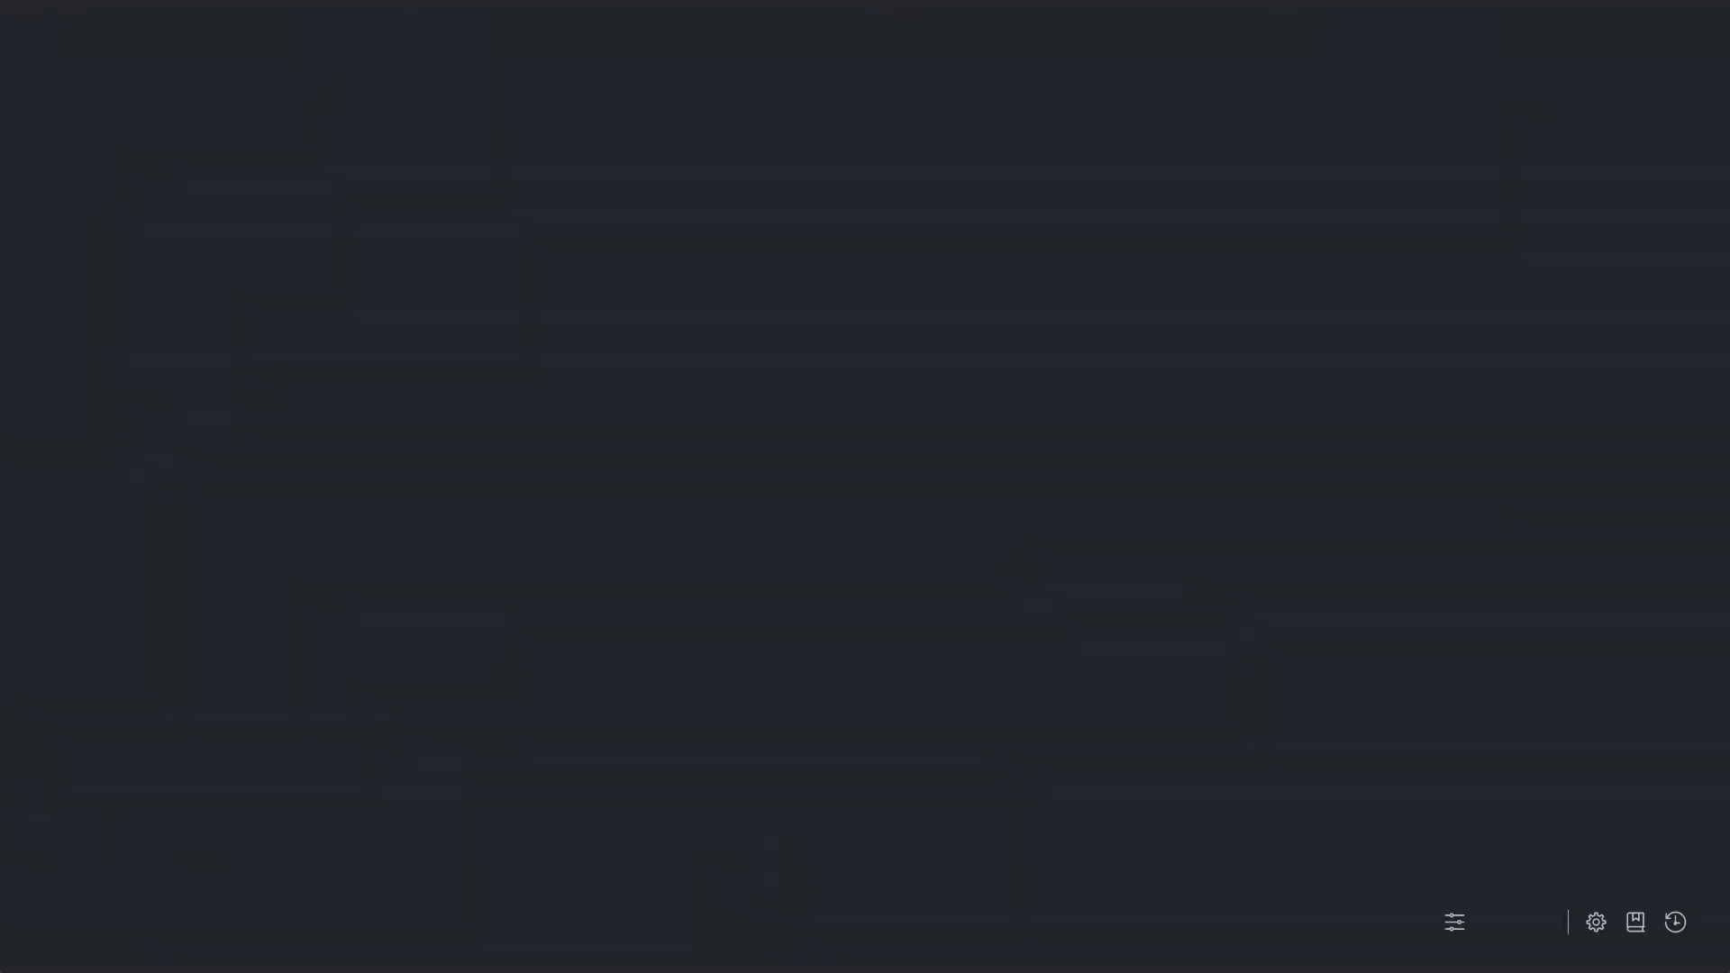
- Open the AWS console in another browser page and start a new Spot Instances request from the EC2 Spot Requests
type("con")
key("Return")
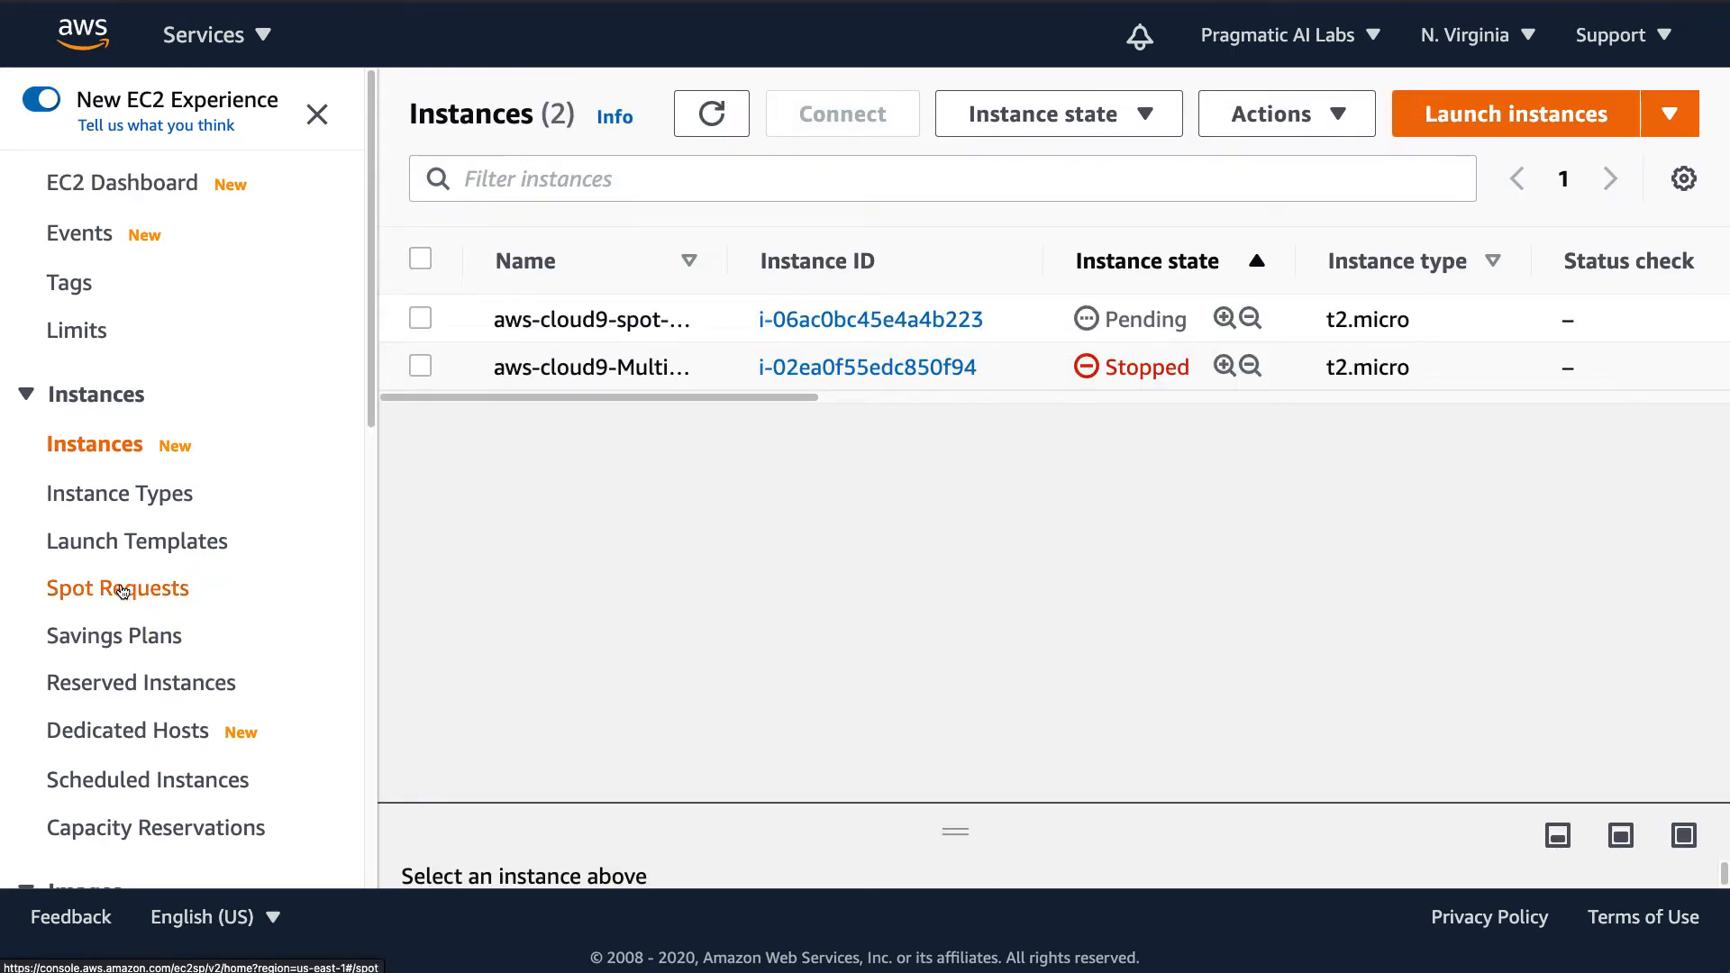
left_click(124, 592)
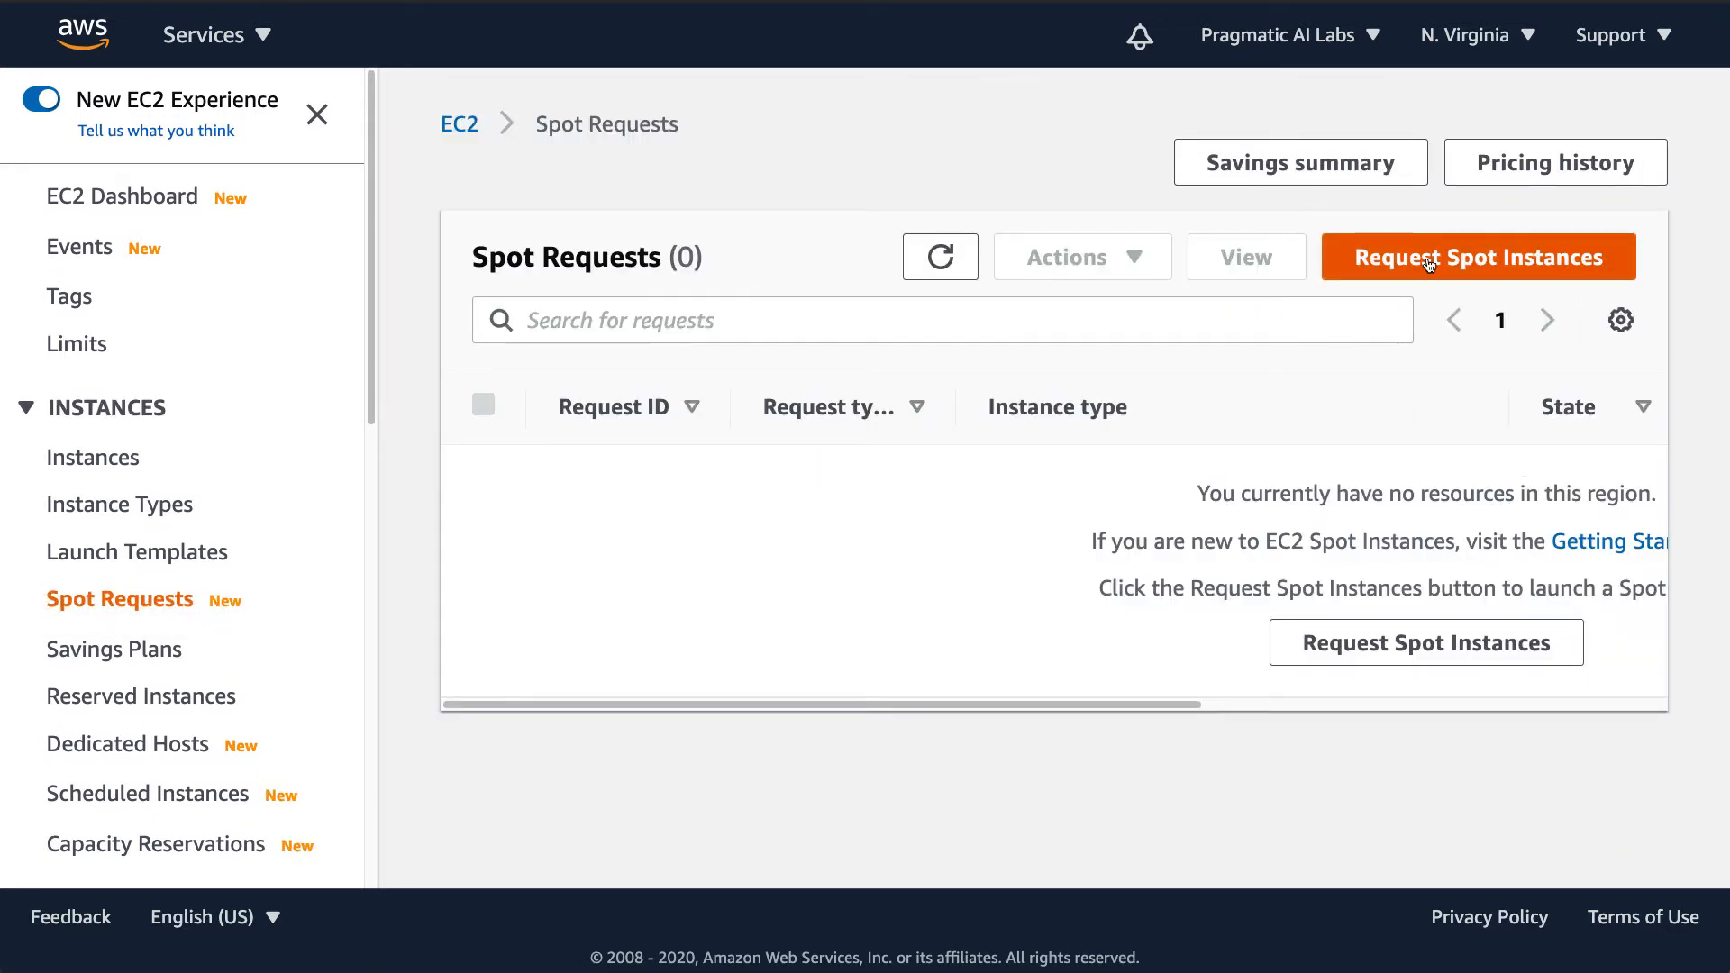
left_click(1429, 260)
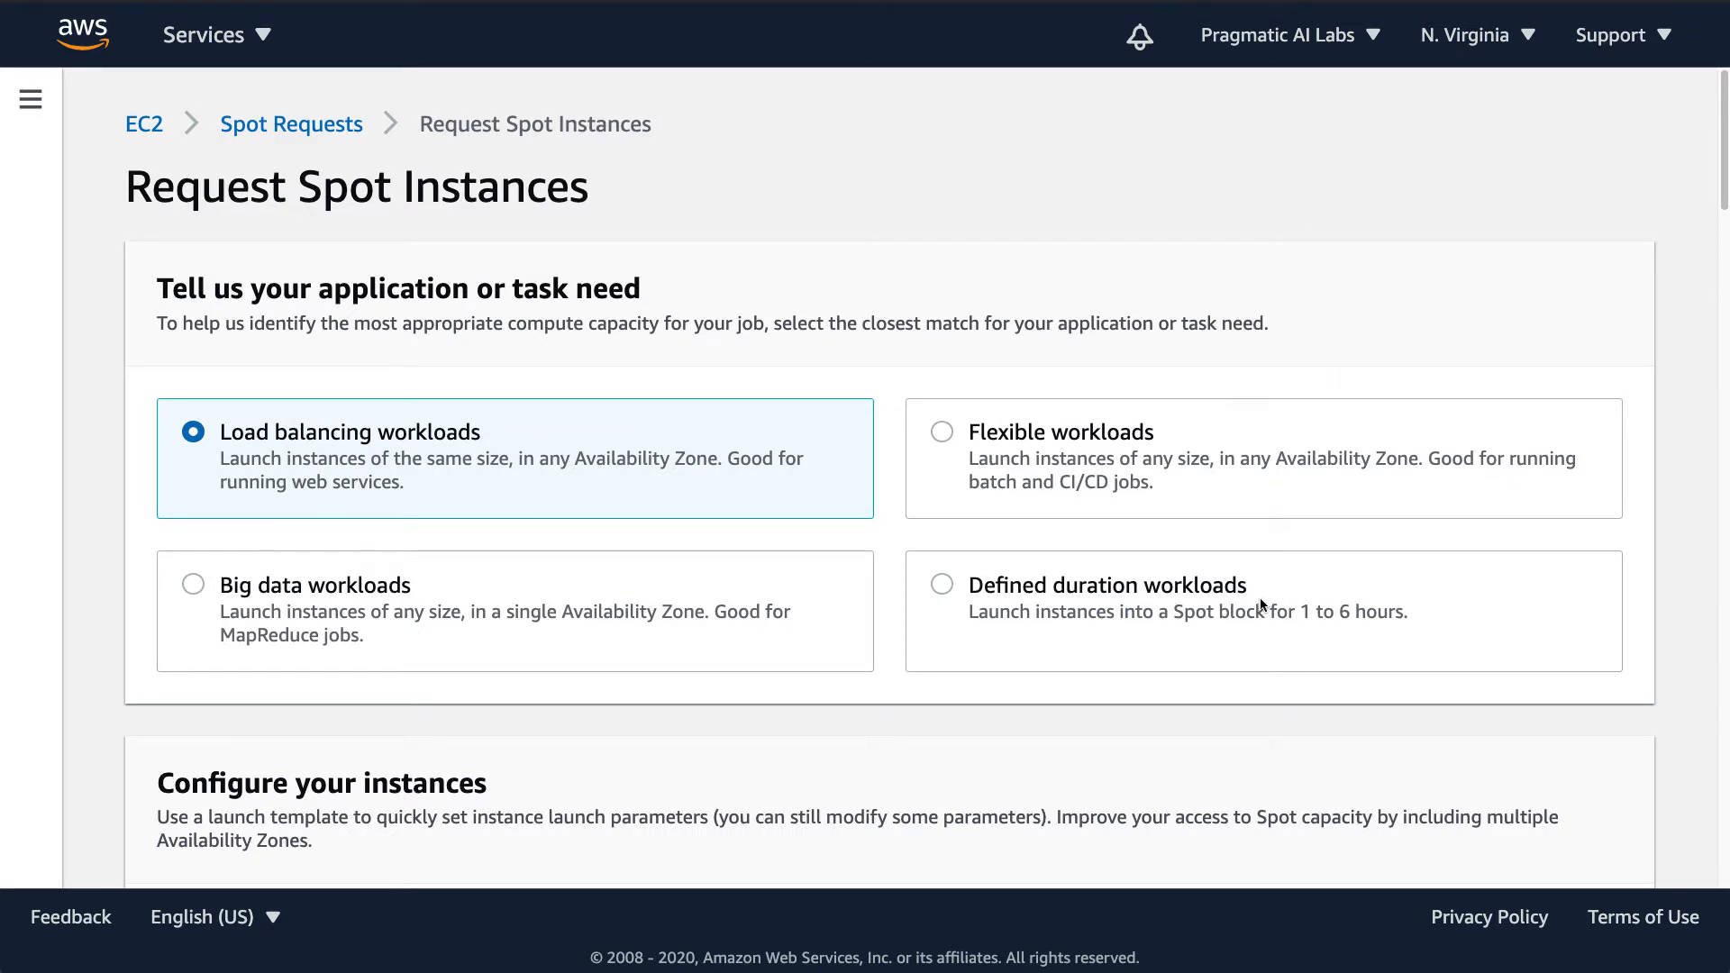
- Set the task need to Big data workloads and review the launch template and AMI options for the instances
left_click(196, 586)
scroll(717, 638, "down", 1)
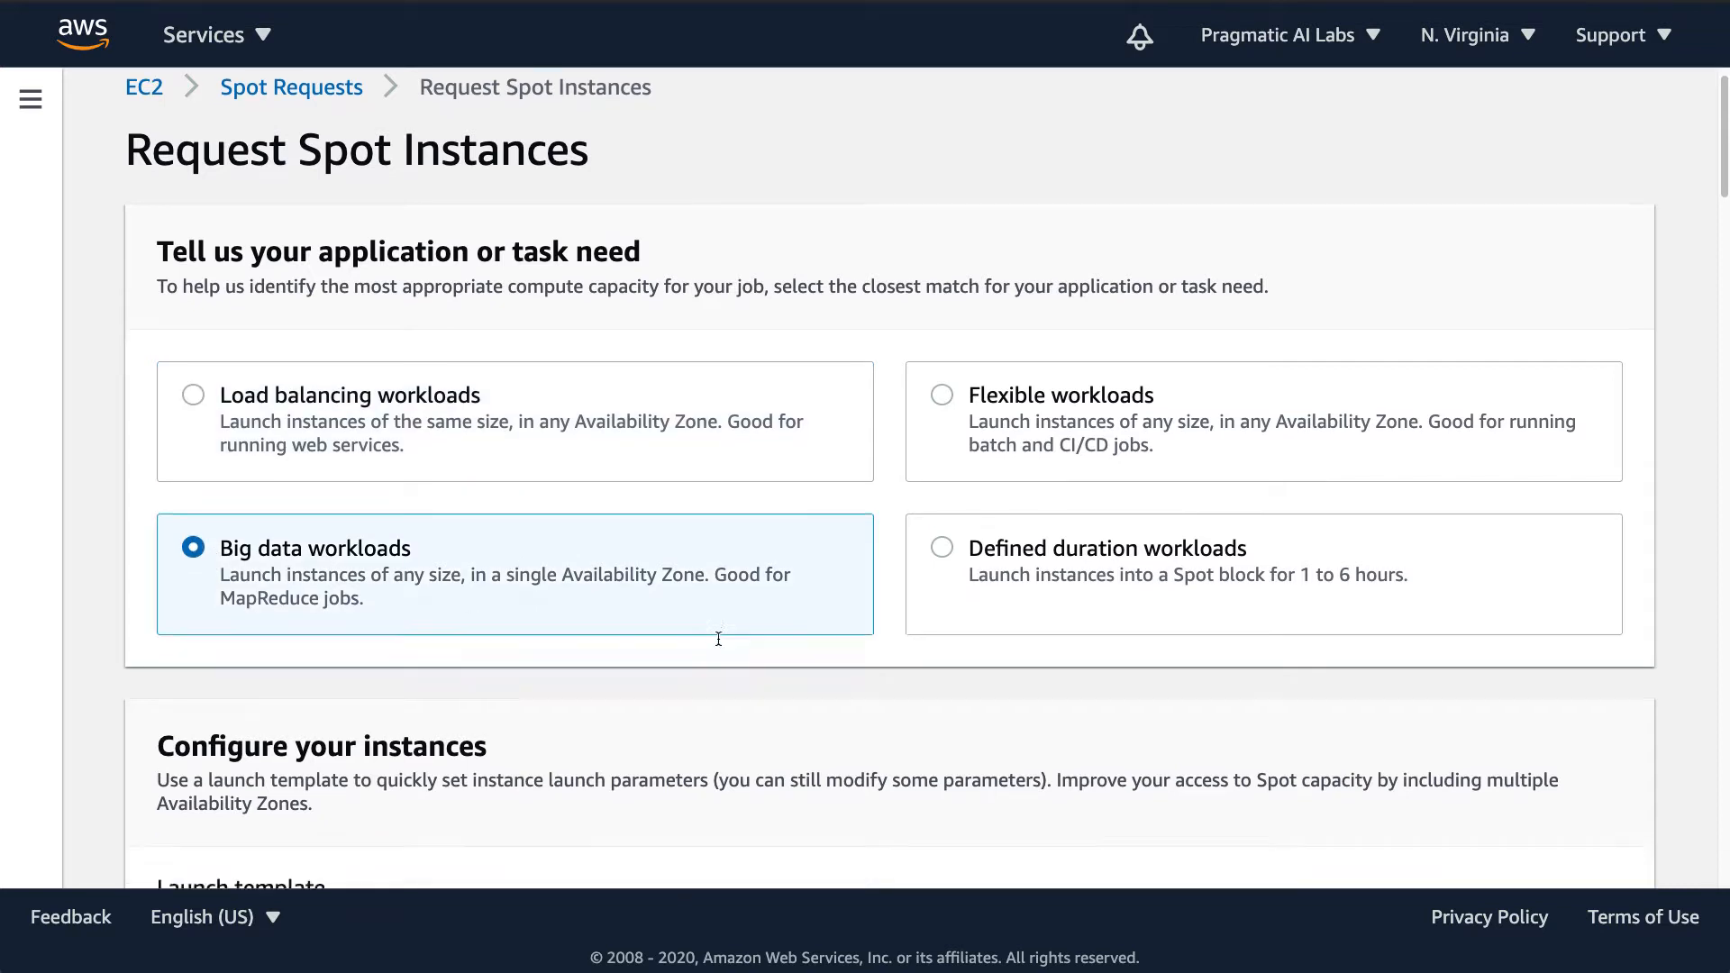
scroll(718, 639, "down", 5)
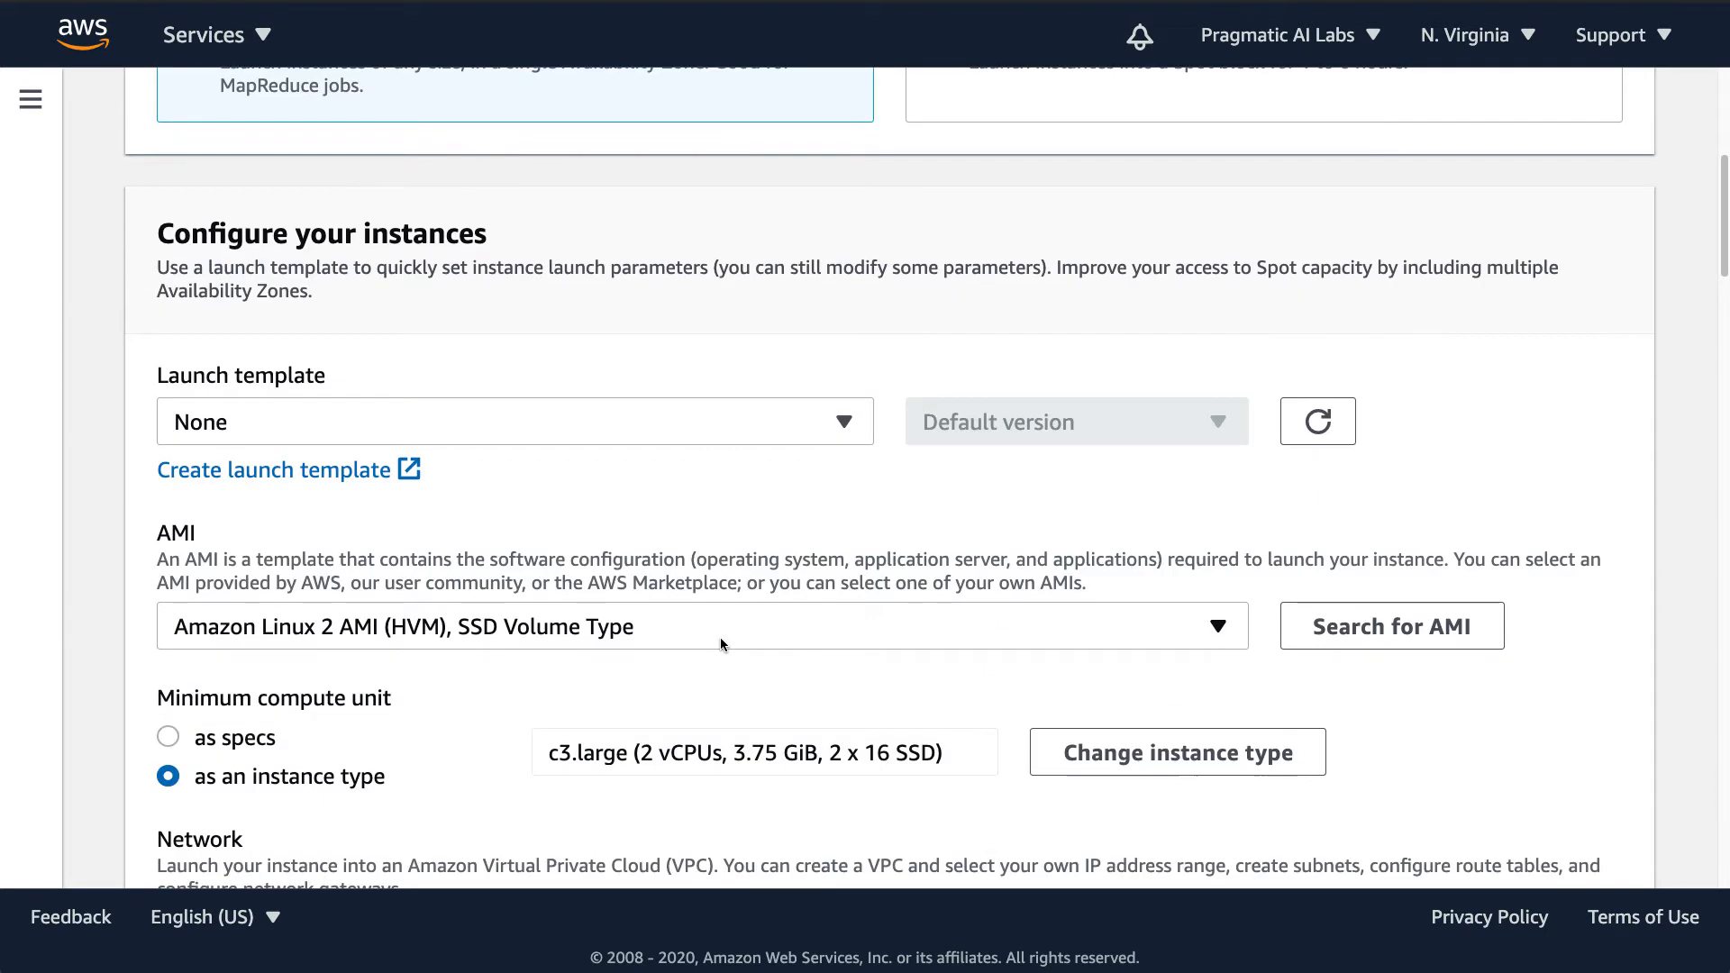
scroll(721, 643, "down", 1)
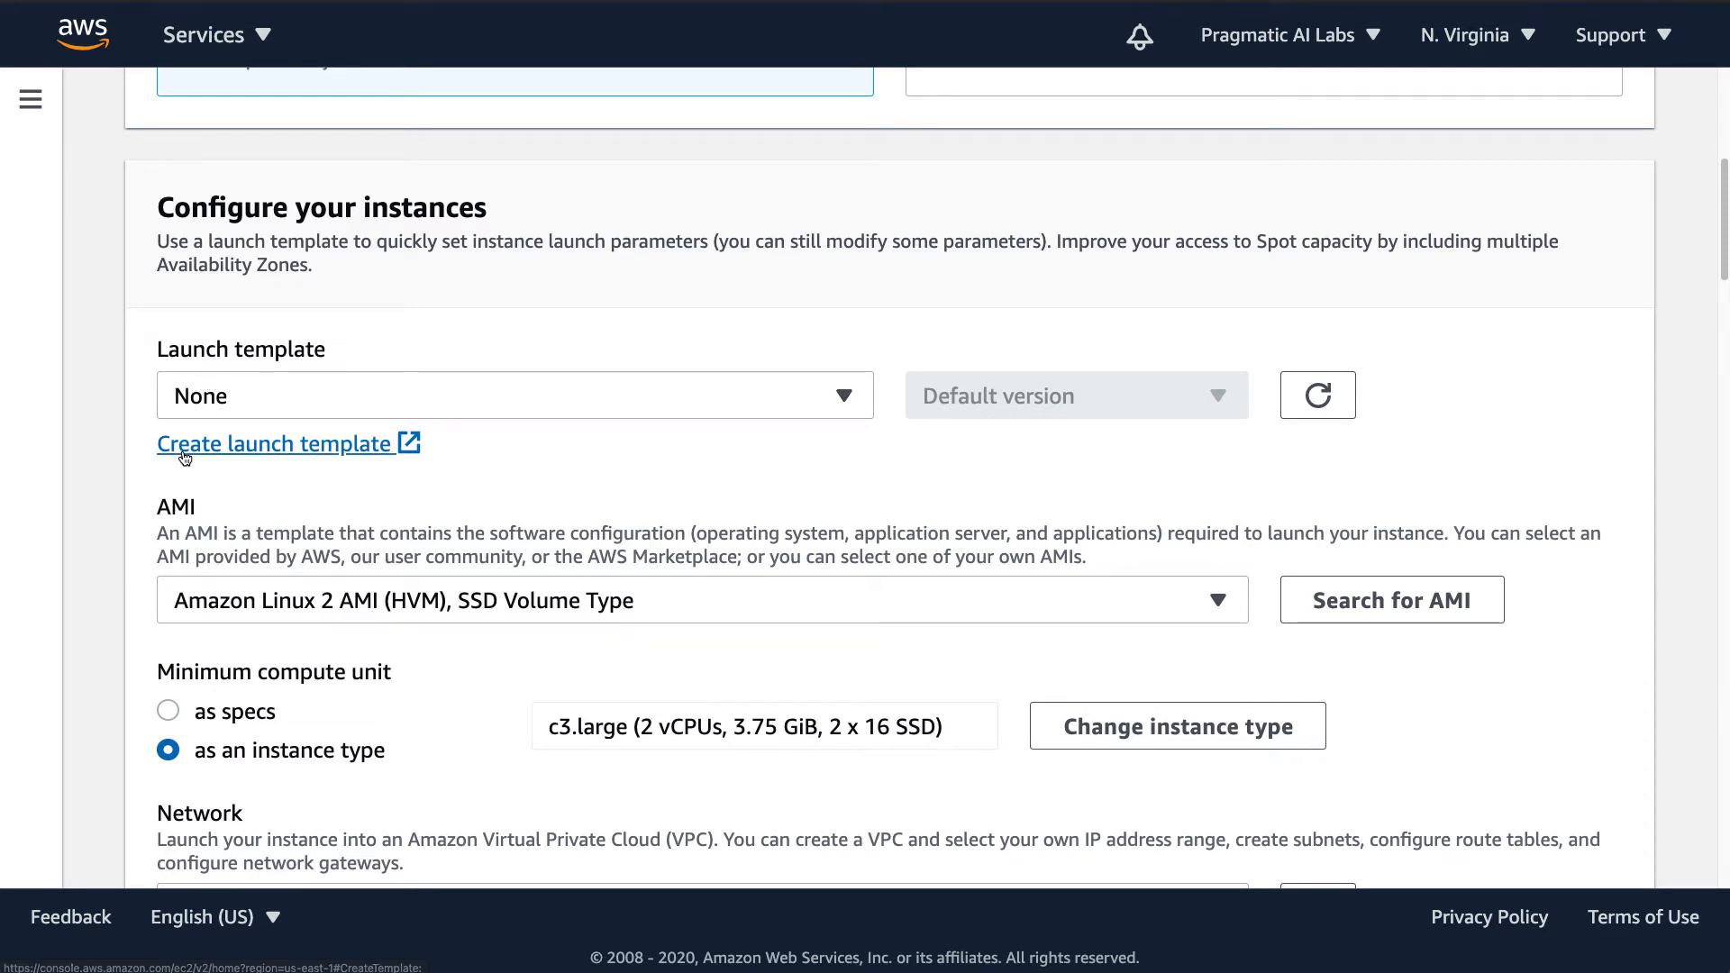
scroll(176, 437, "down", 2)
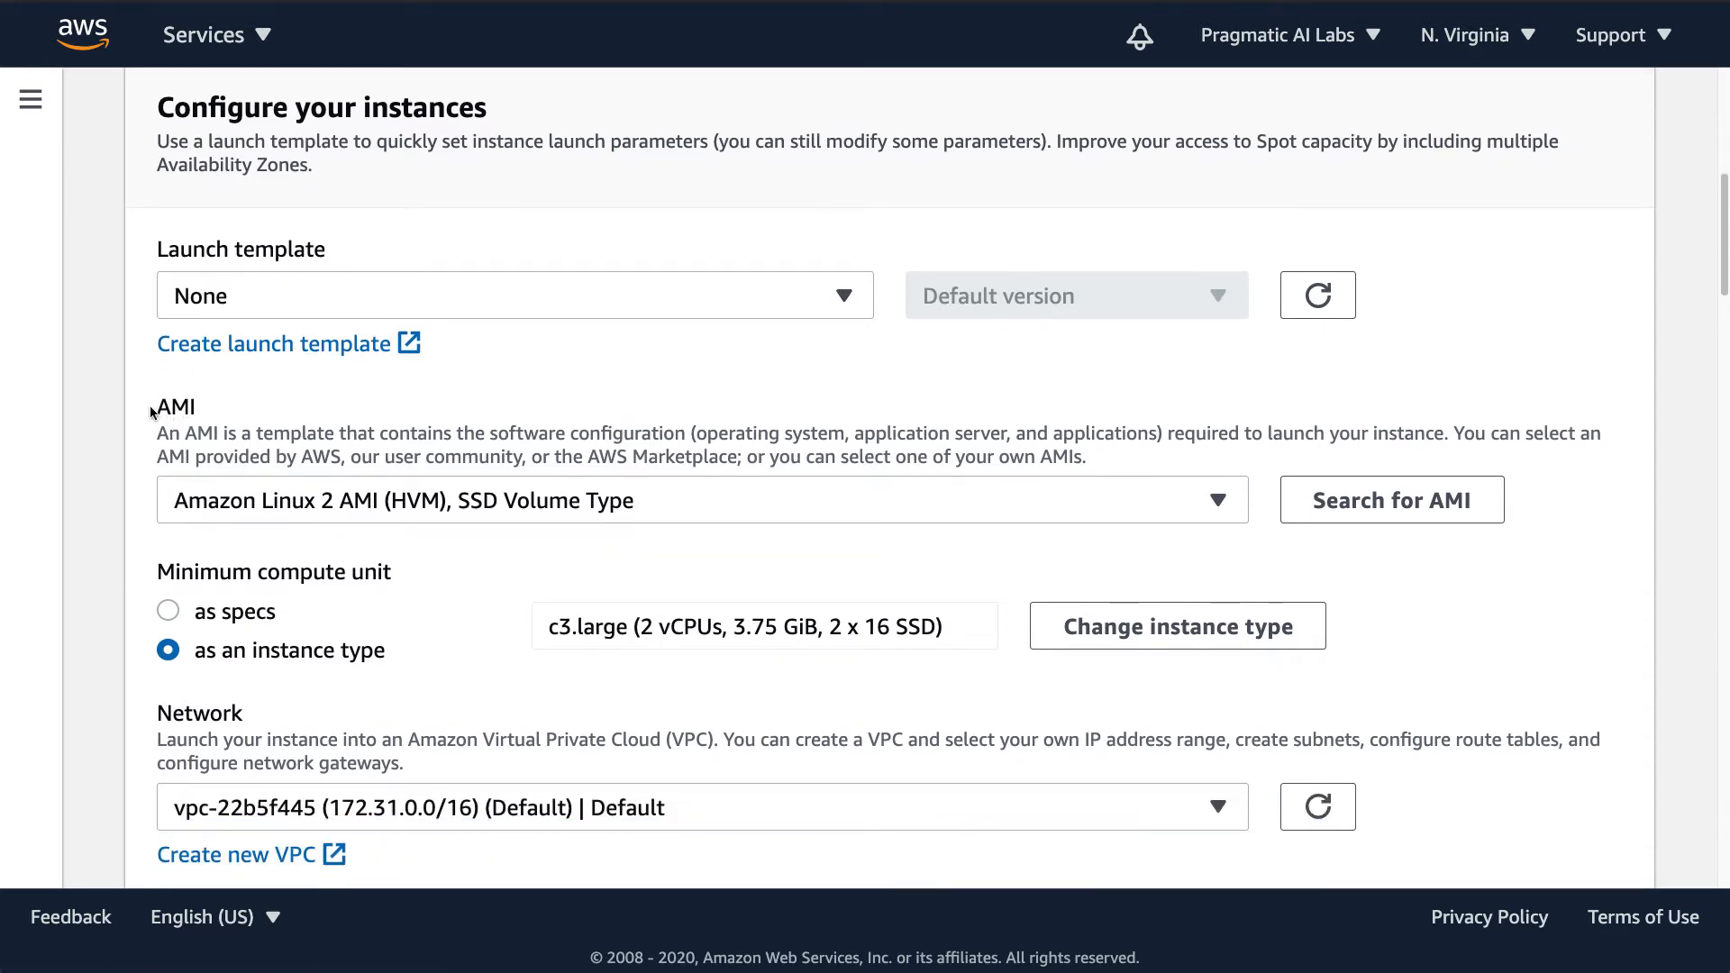
scroll(343, 347, "down", 3)
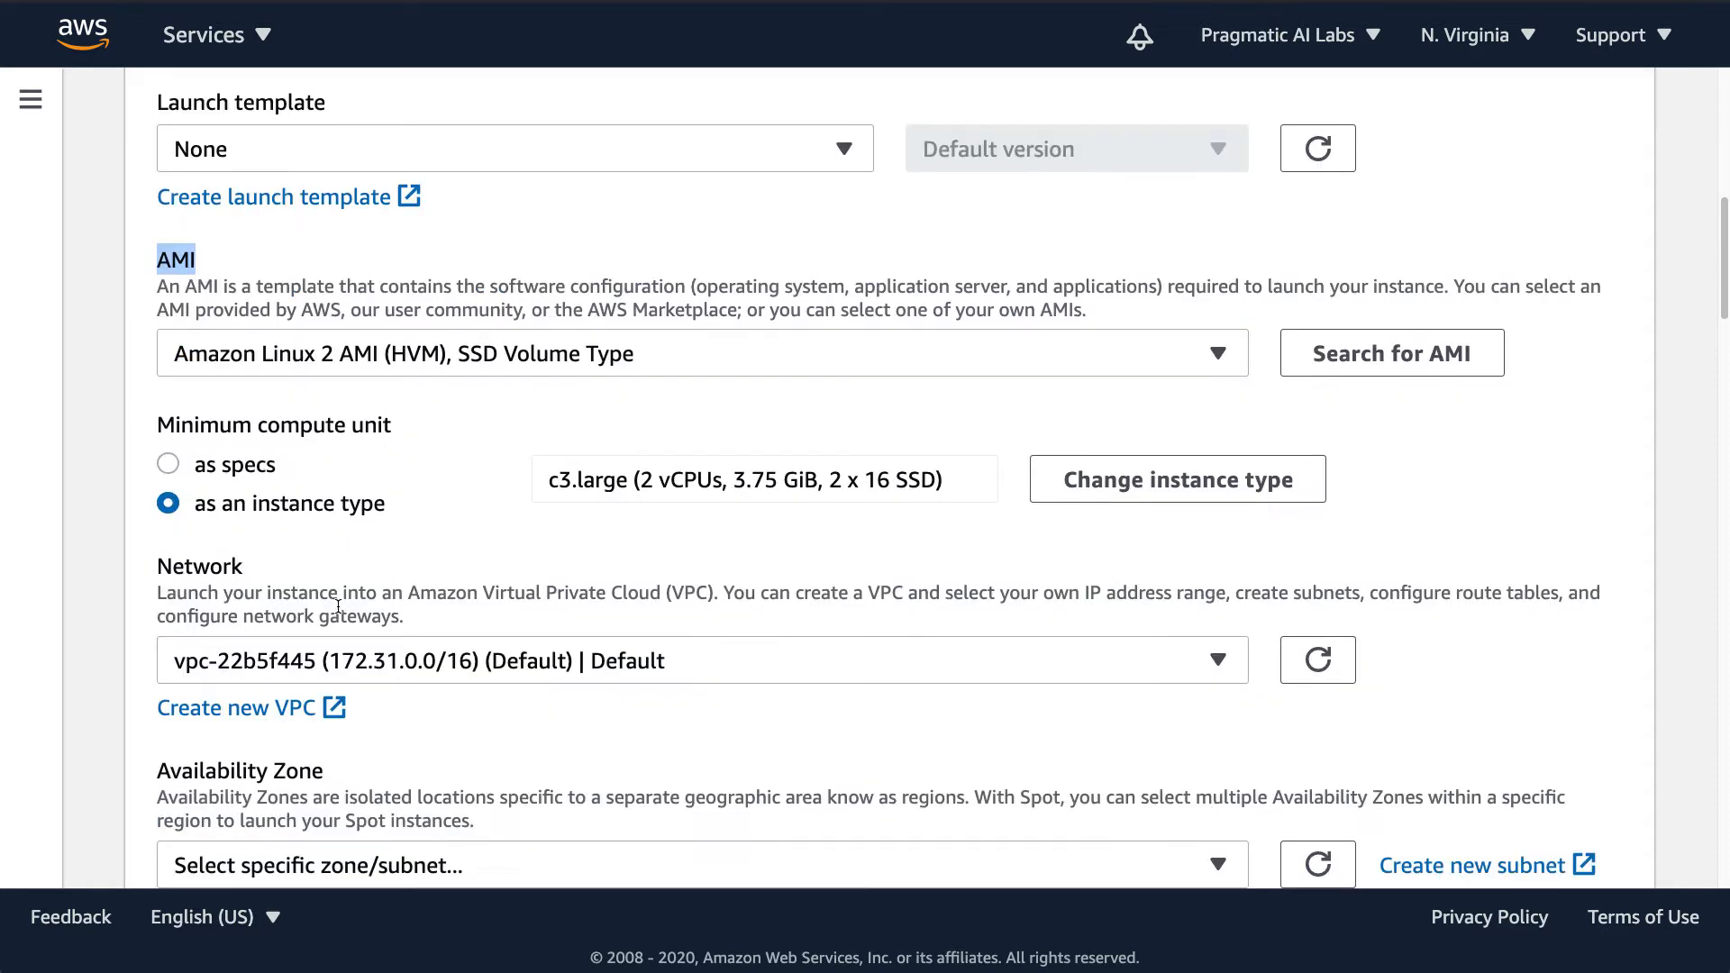
- Browse the quick-start AMIs offered for the spot request, including the Deep Learning and Ubuntu images, without changing the selection
left_click(368, 364)
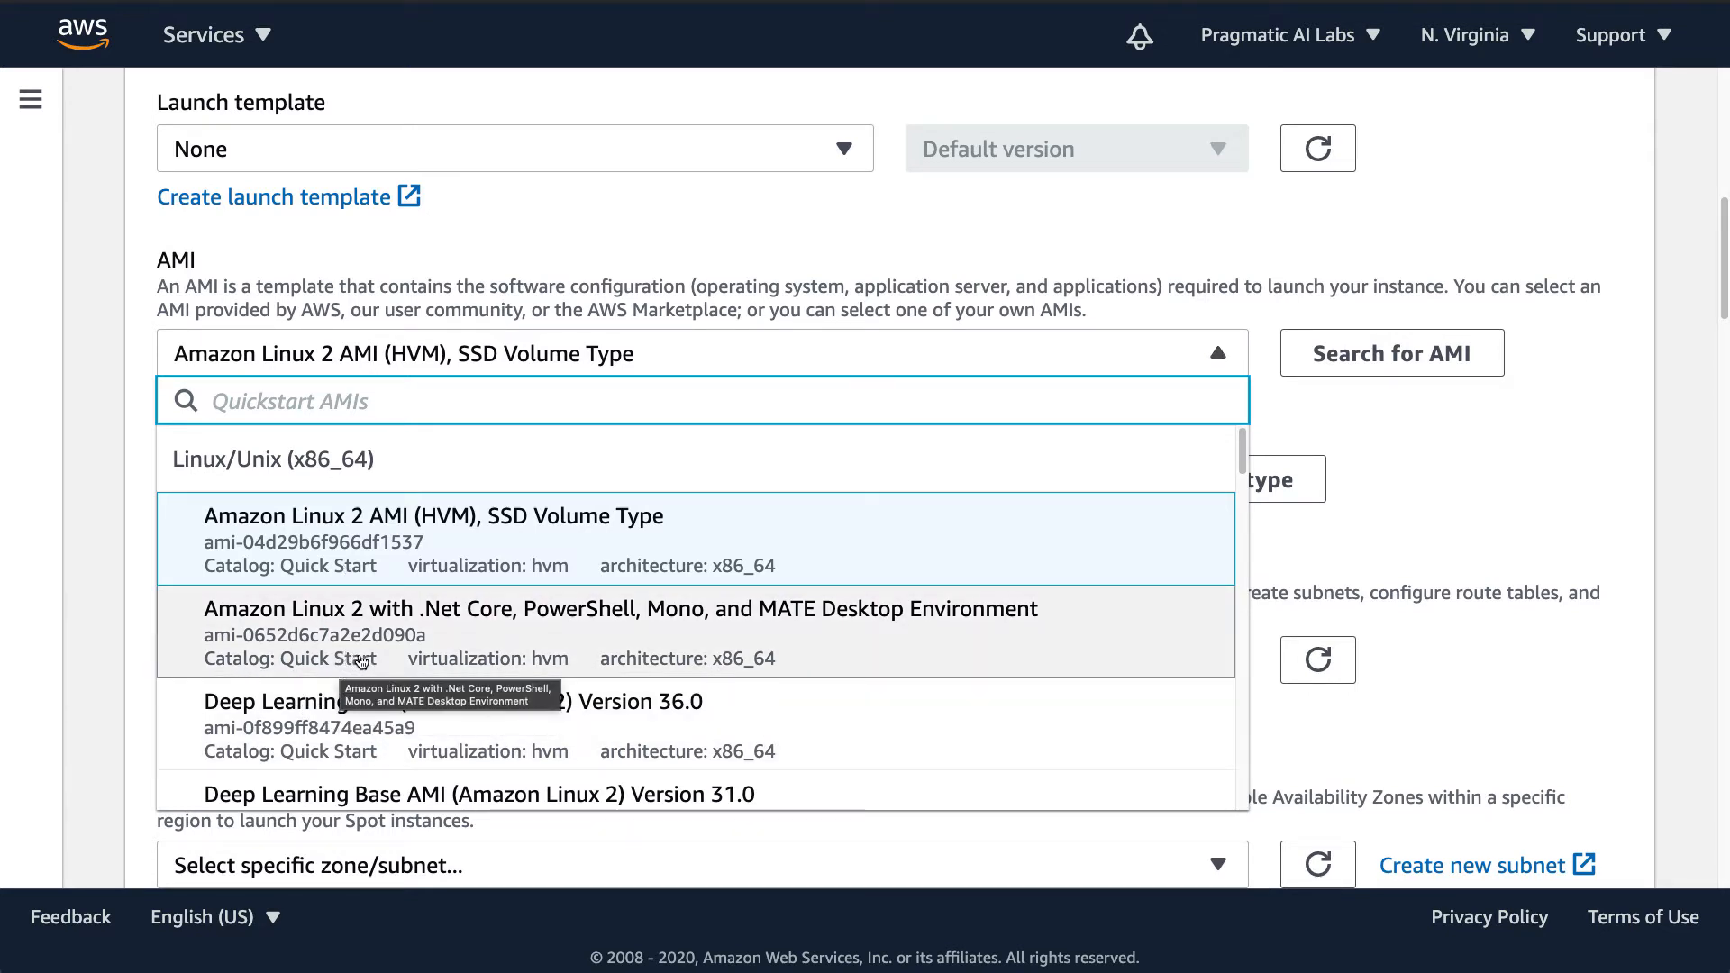
scroll(348, 636, "down", 4)
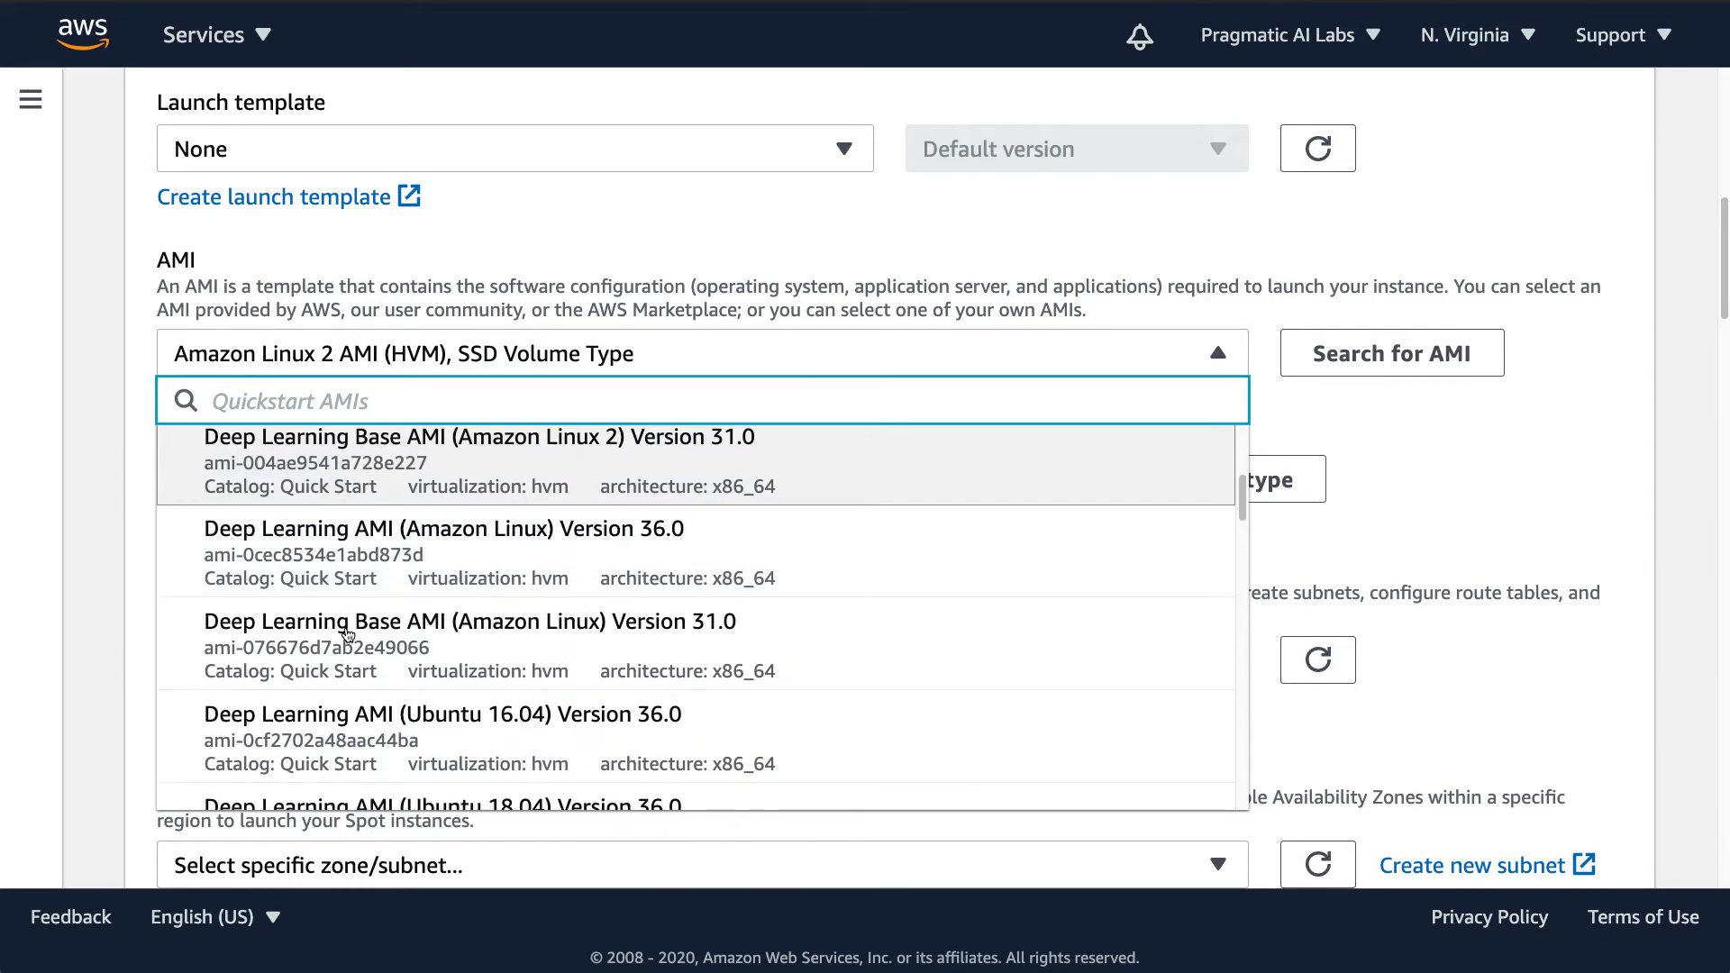
scroll(348, 637, "down", 1)
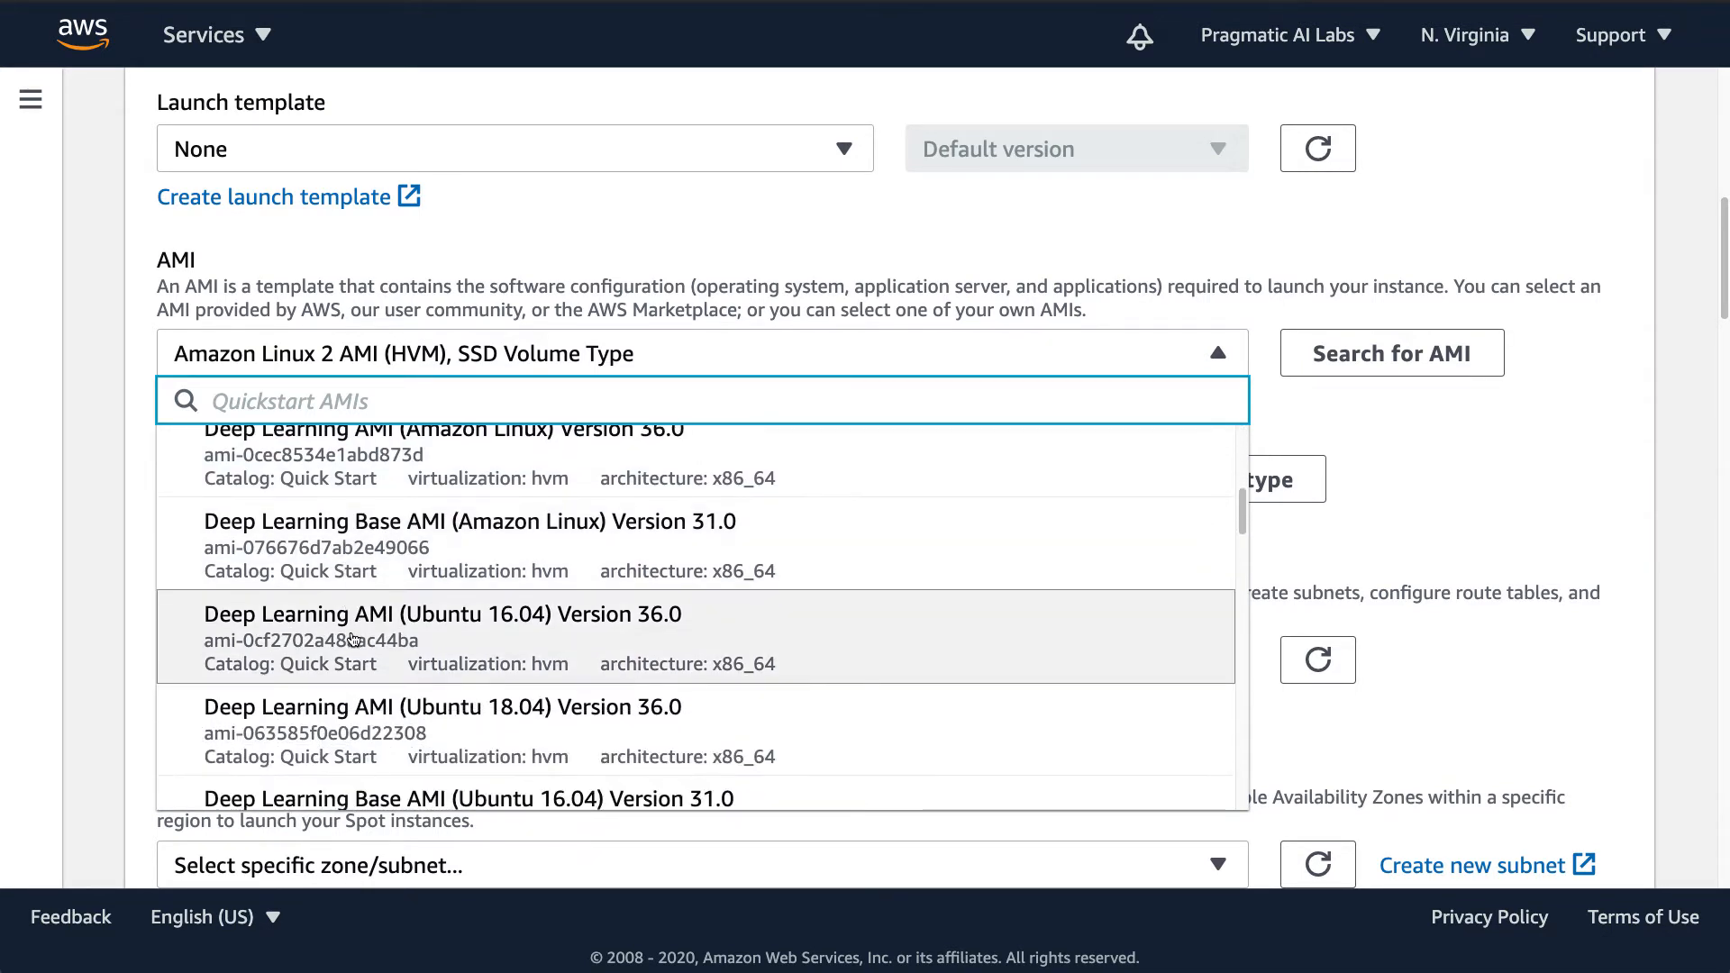
scroll(352, 638, "down", 6)
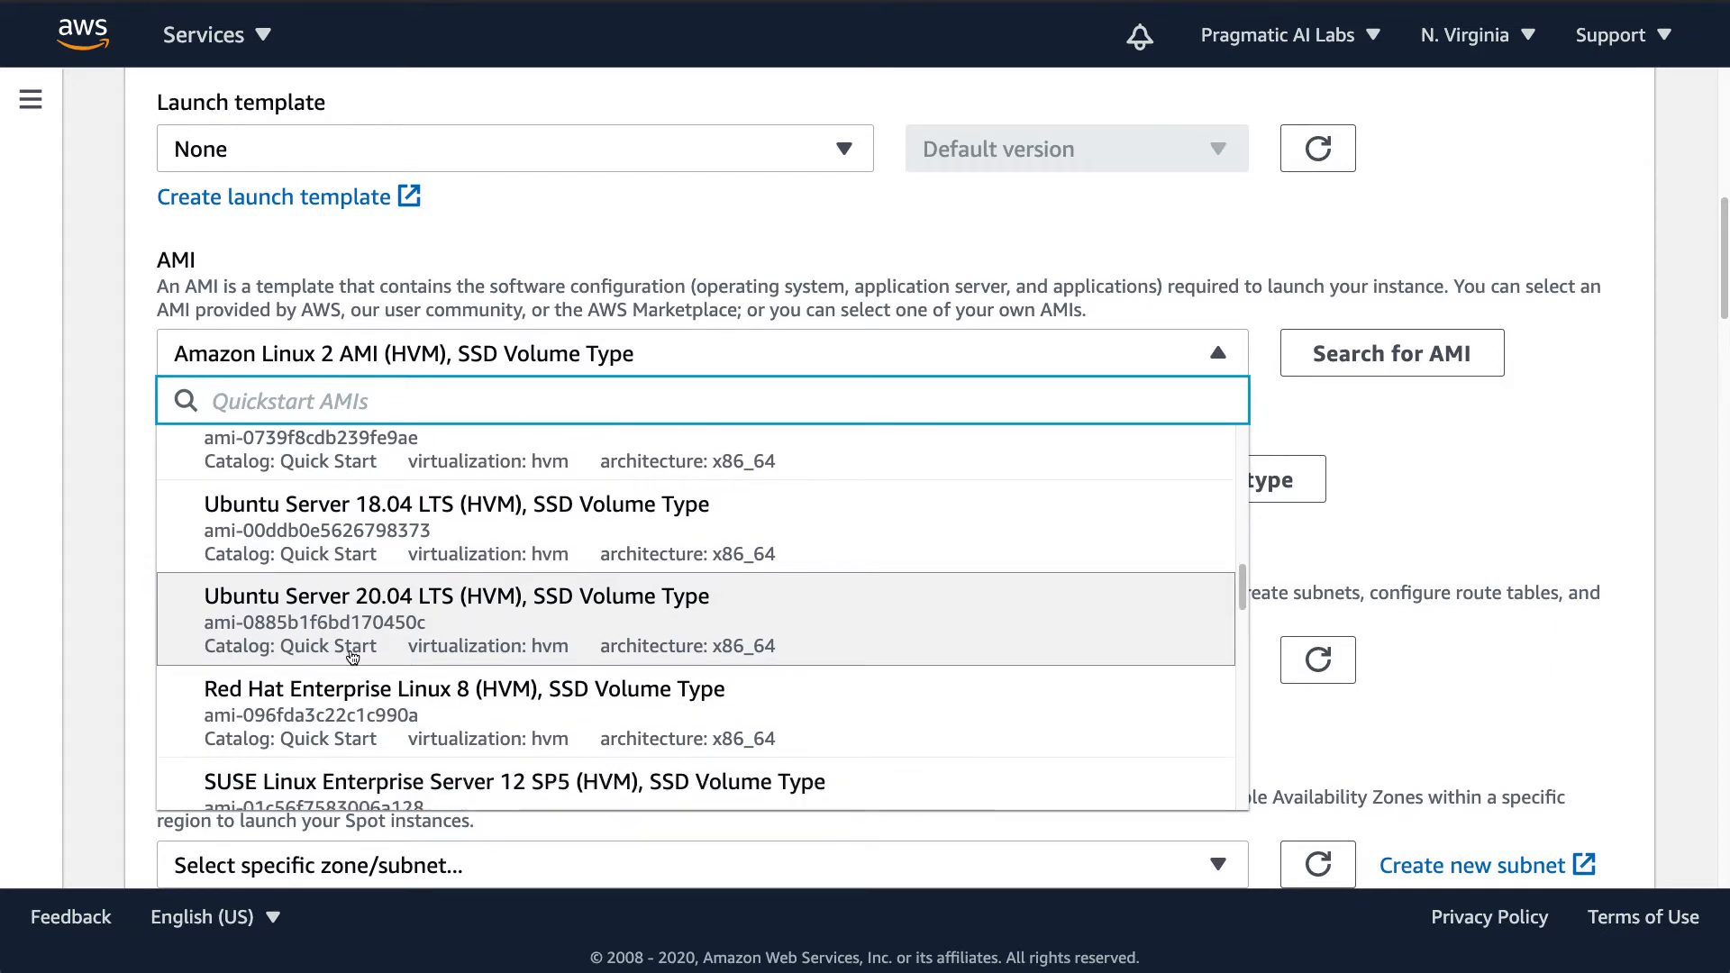
scroll(347, 685, "up", 3)
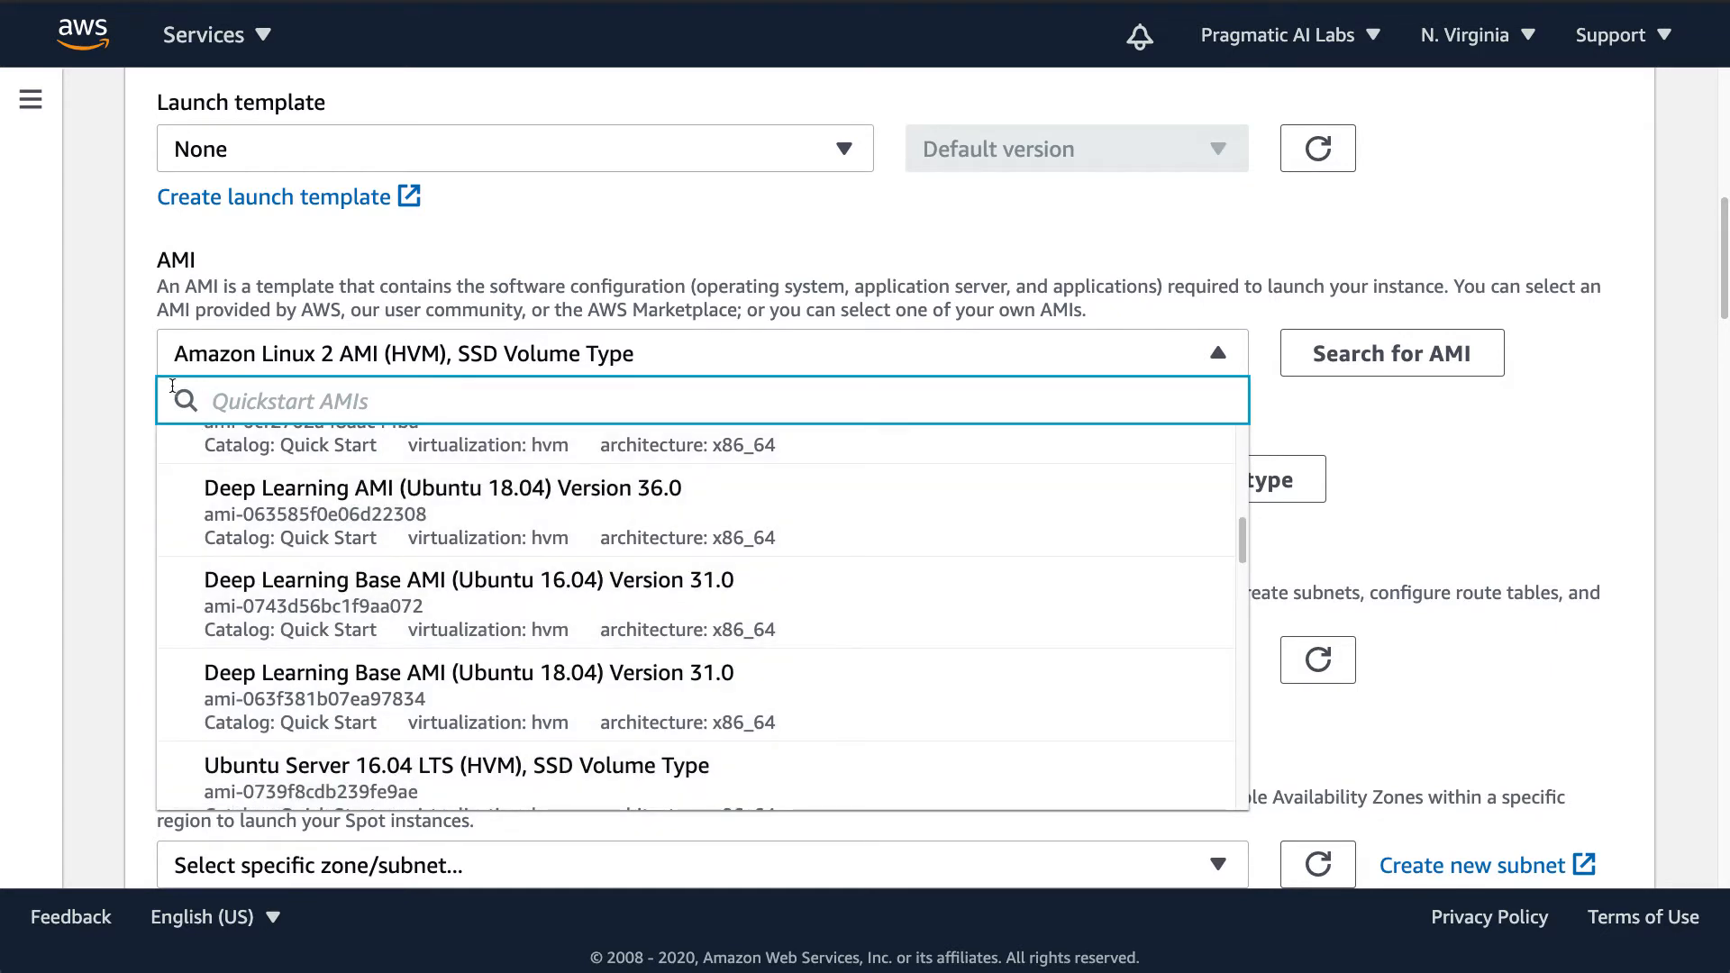
left_click(207, 257)
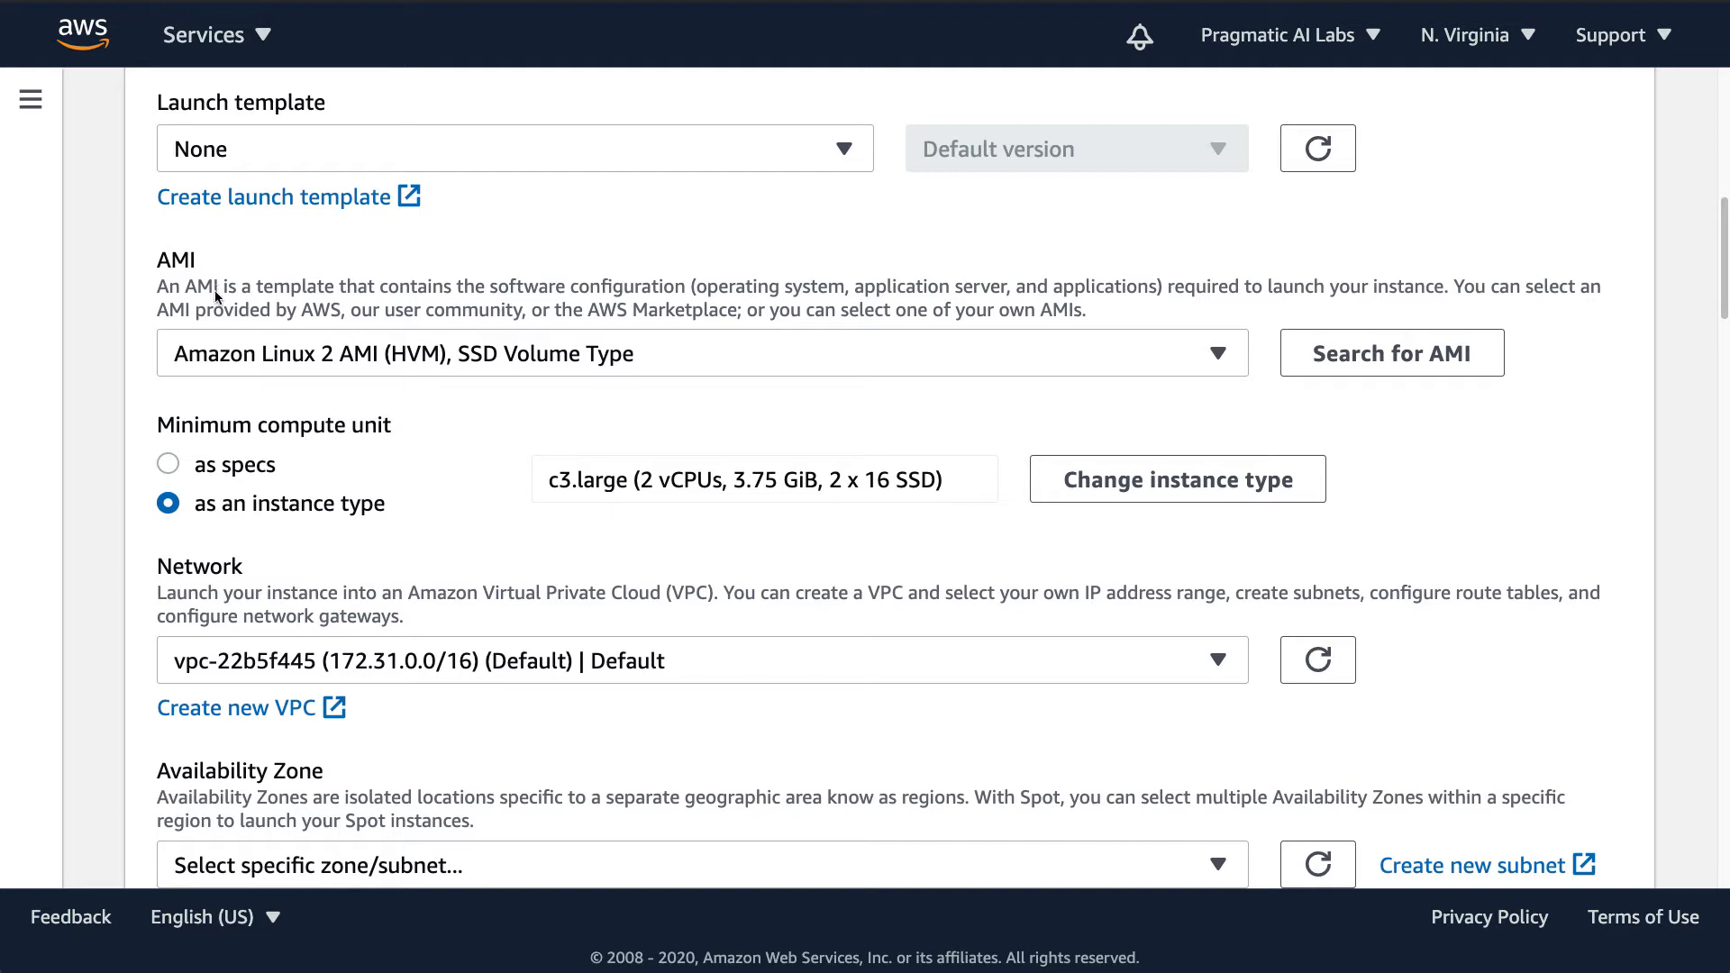
- Find the key pair name setting of the spot request and open the key pair management page to create one
scroll(461, 517, "down", 2)
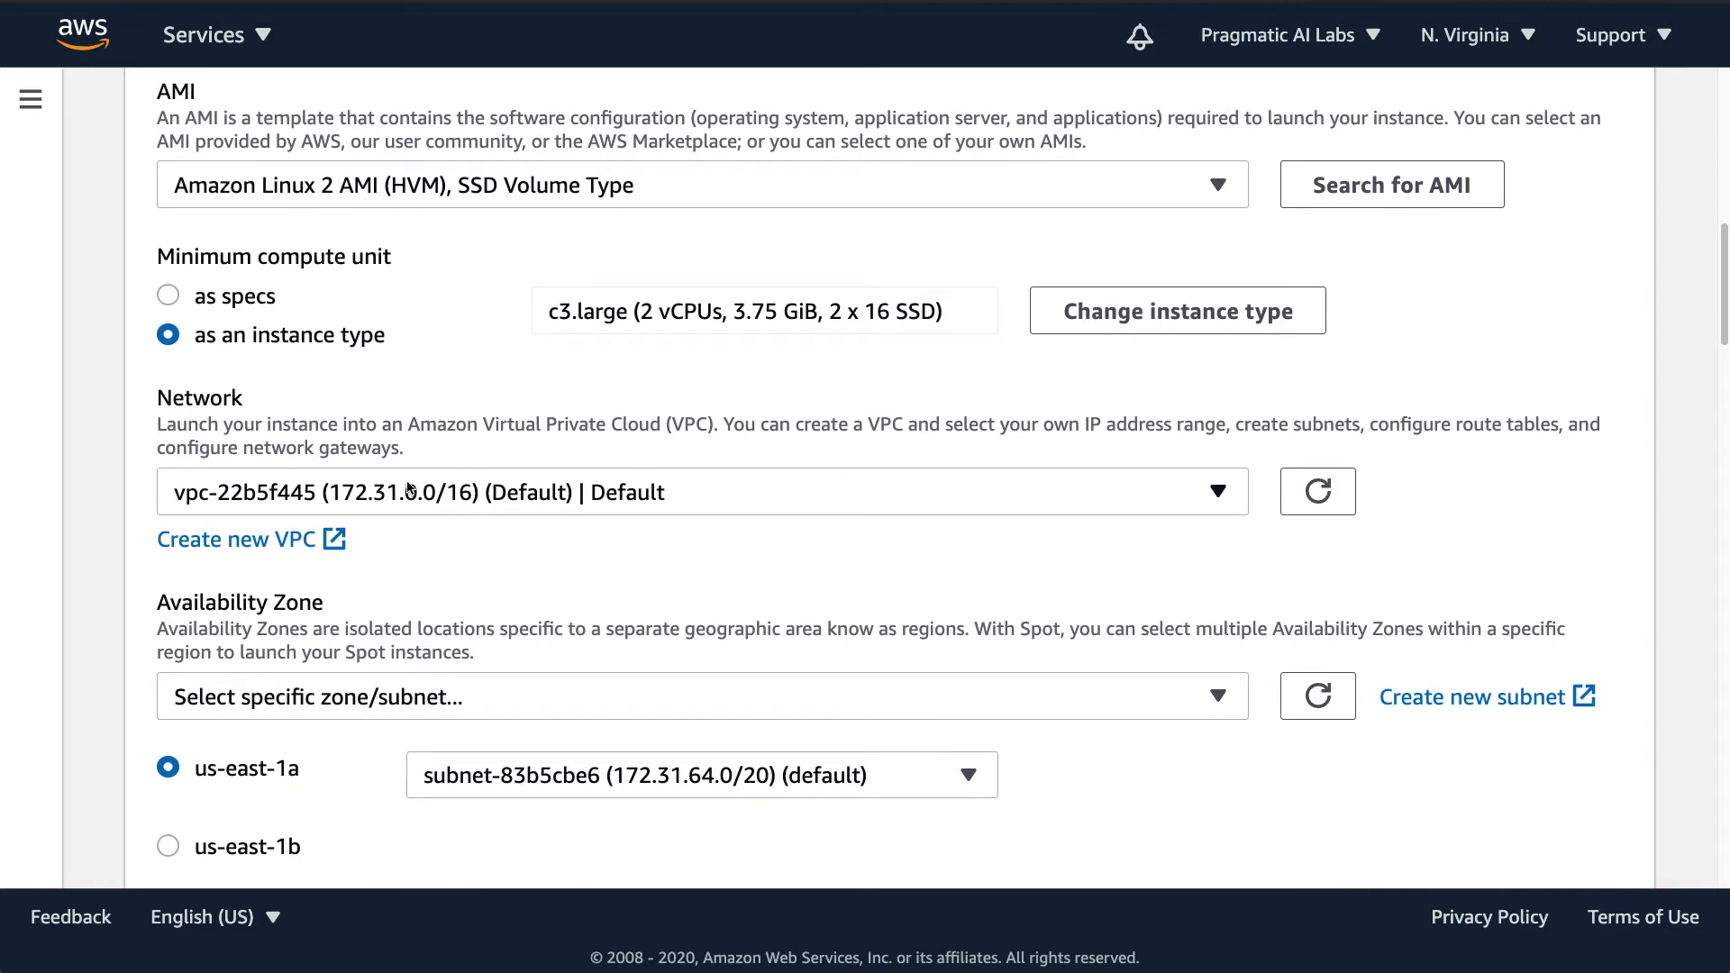
scroll(491, 550, "down", 2)
scroll(493, 551, "down", 7)
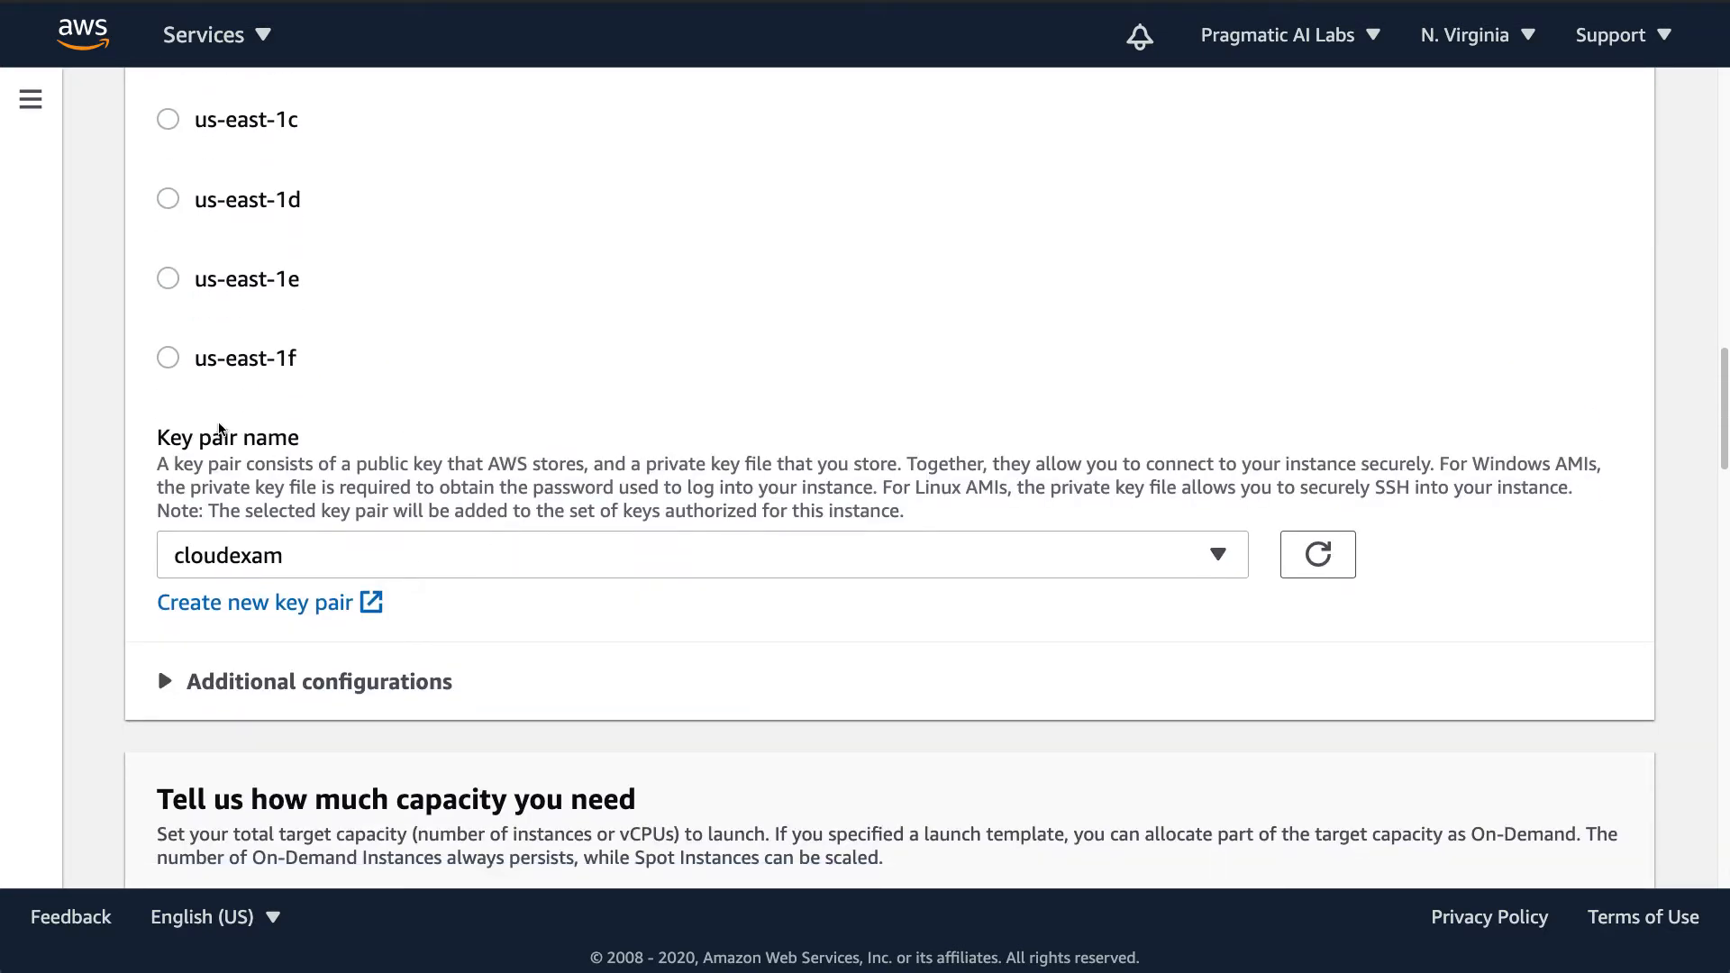
left_click_drag(155, 433, 298, 453)
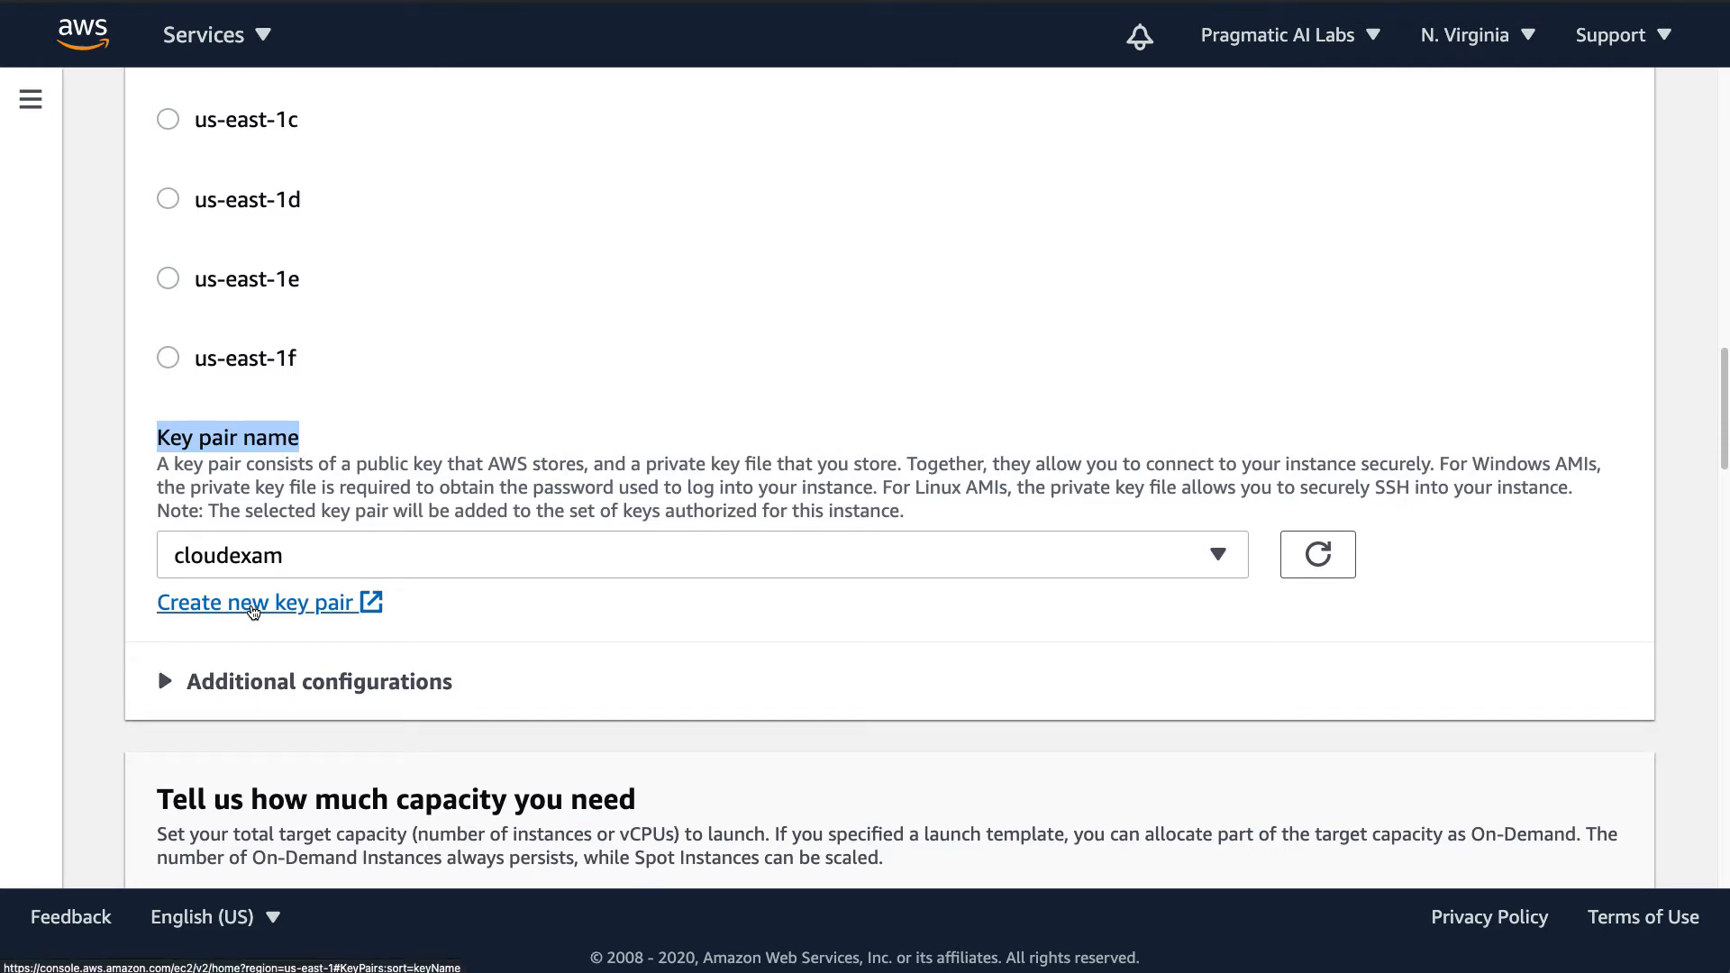
left_click(253, 603)
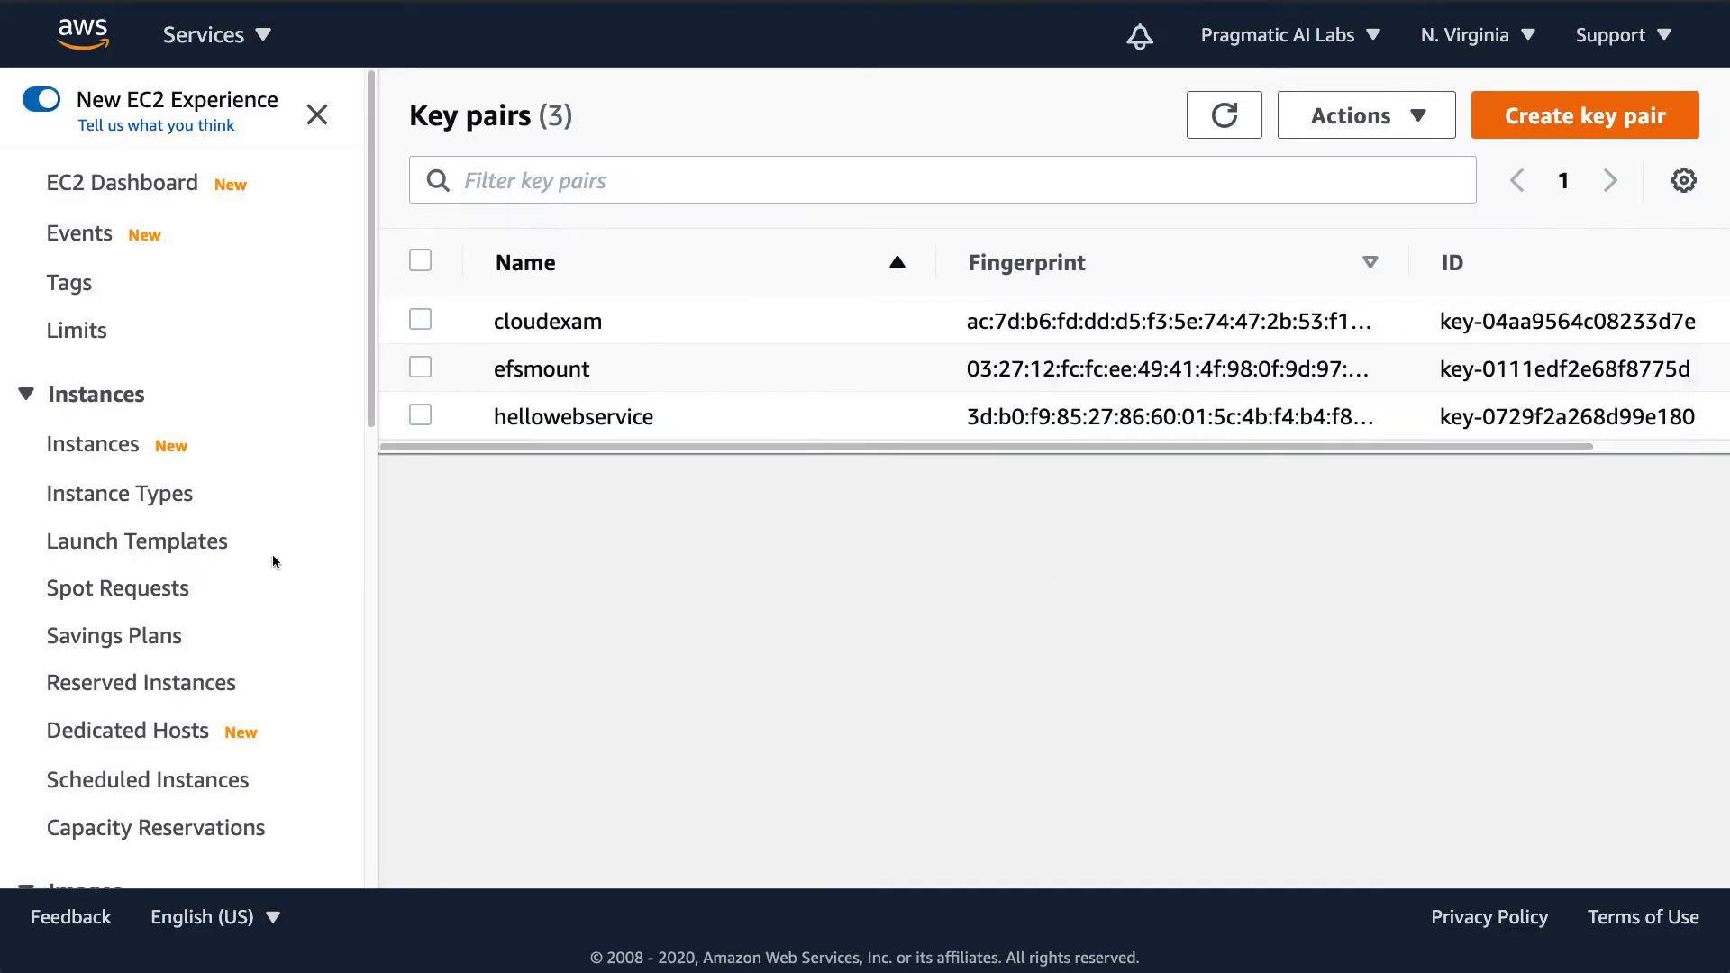
- Create a key pair named spotconnector in pem format and save its file to the Desktop
left_click(1524, 123)
left_click(465, 493)
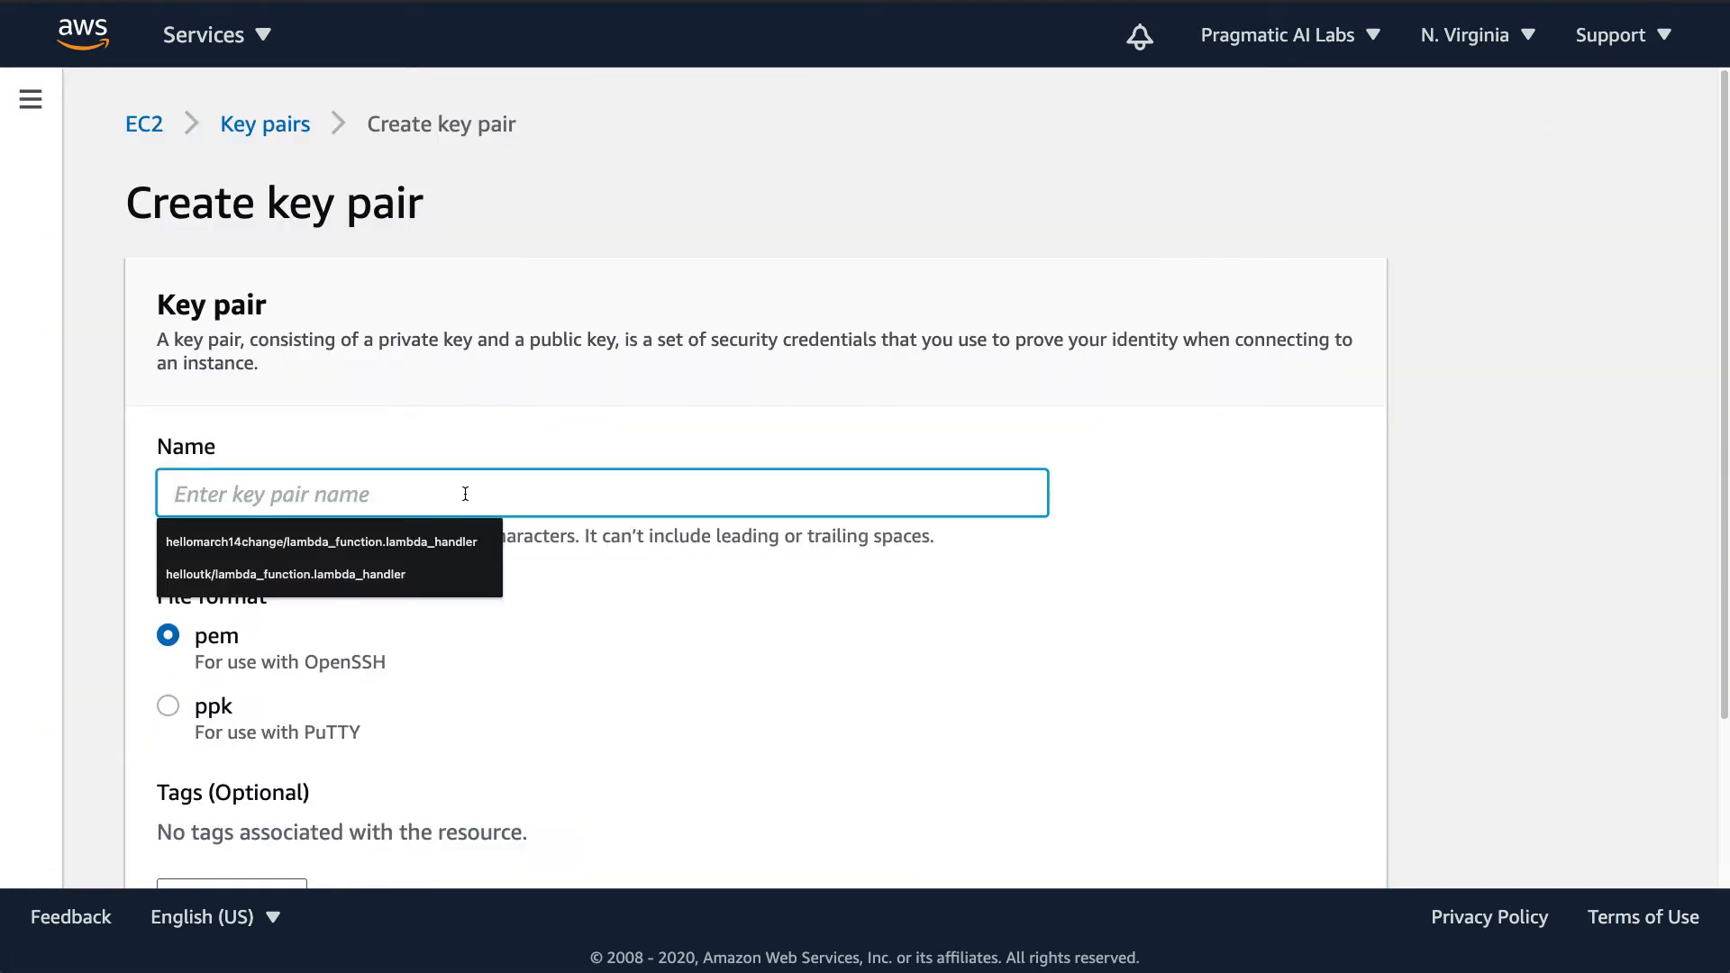
type("spotconne")
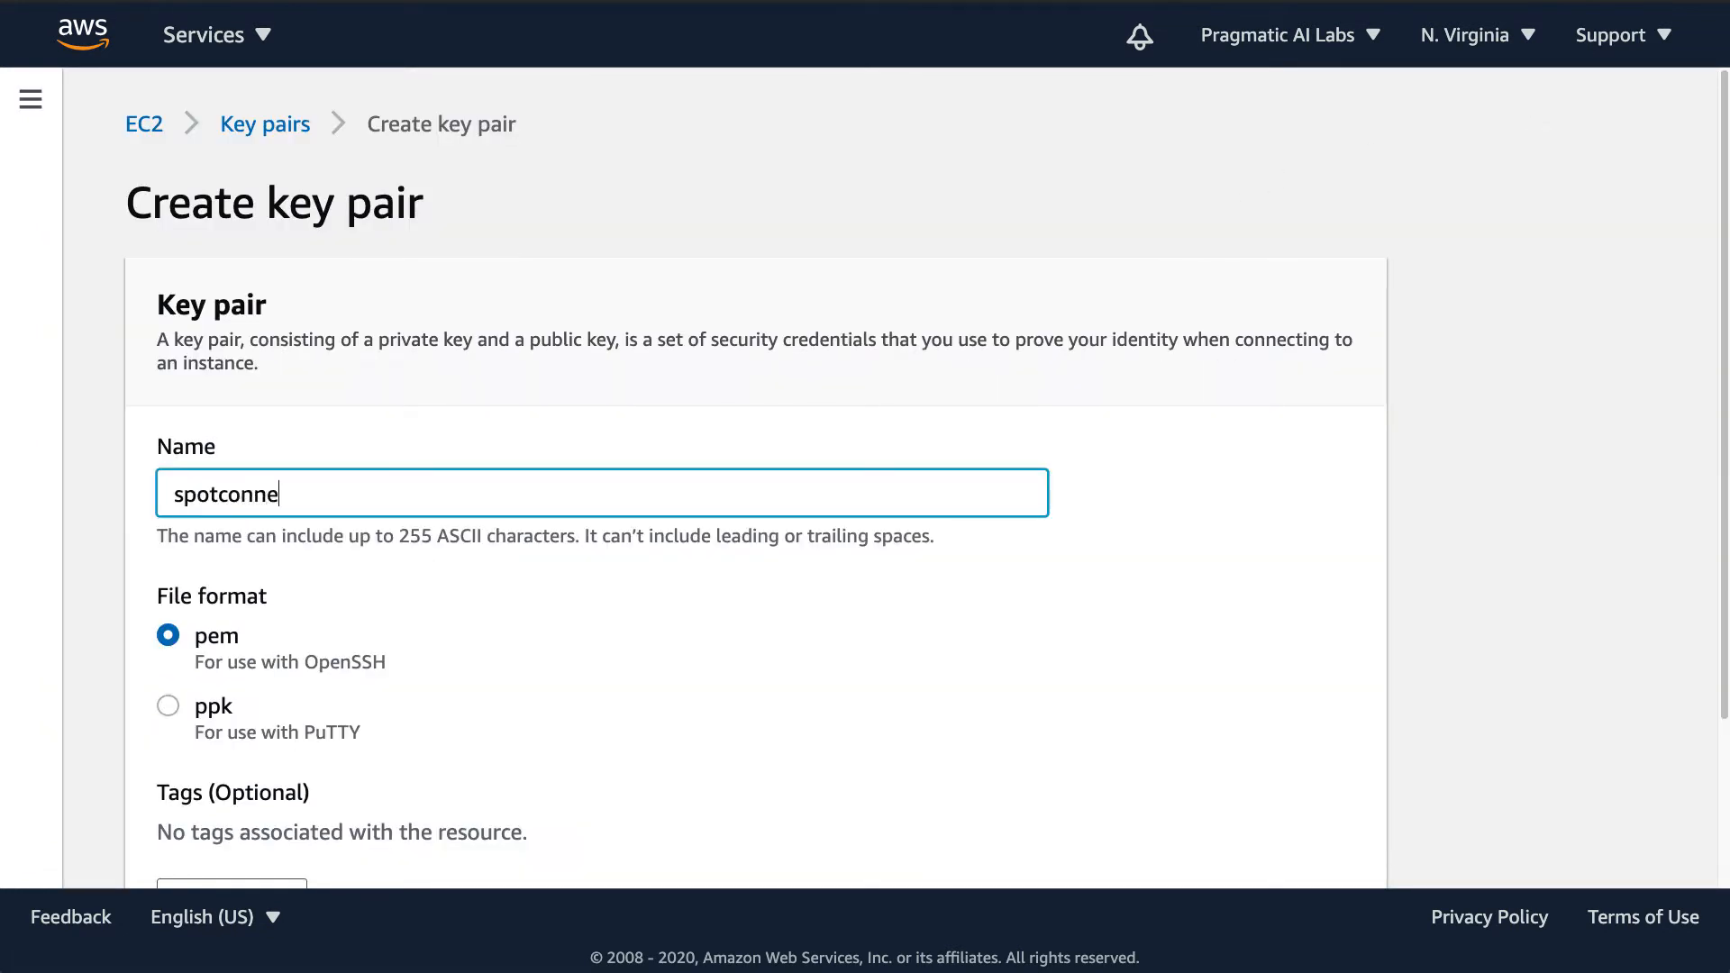
type("ctor")
scroll(647, 509, "down", 3)
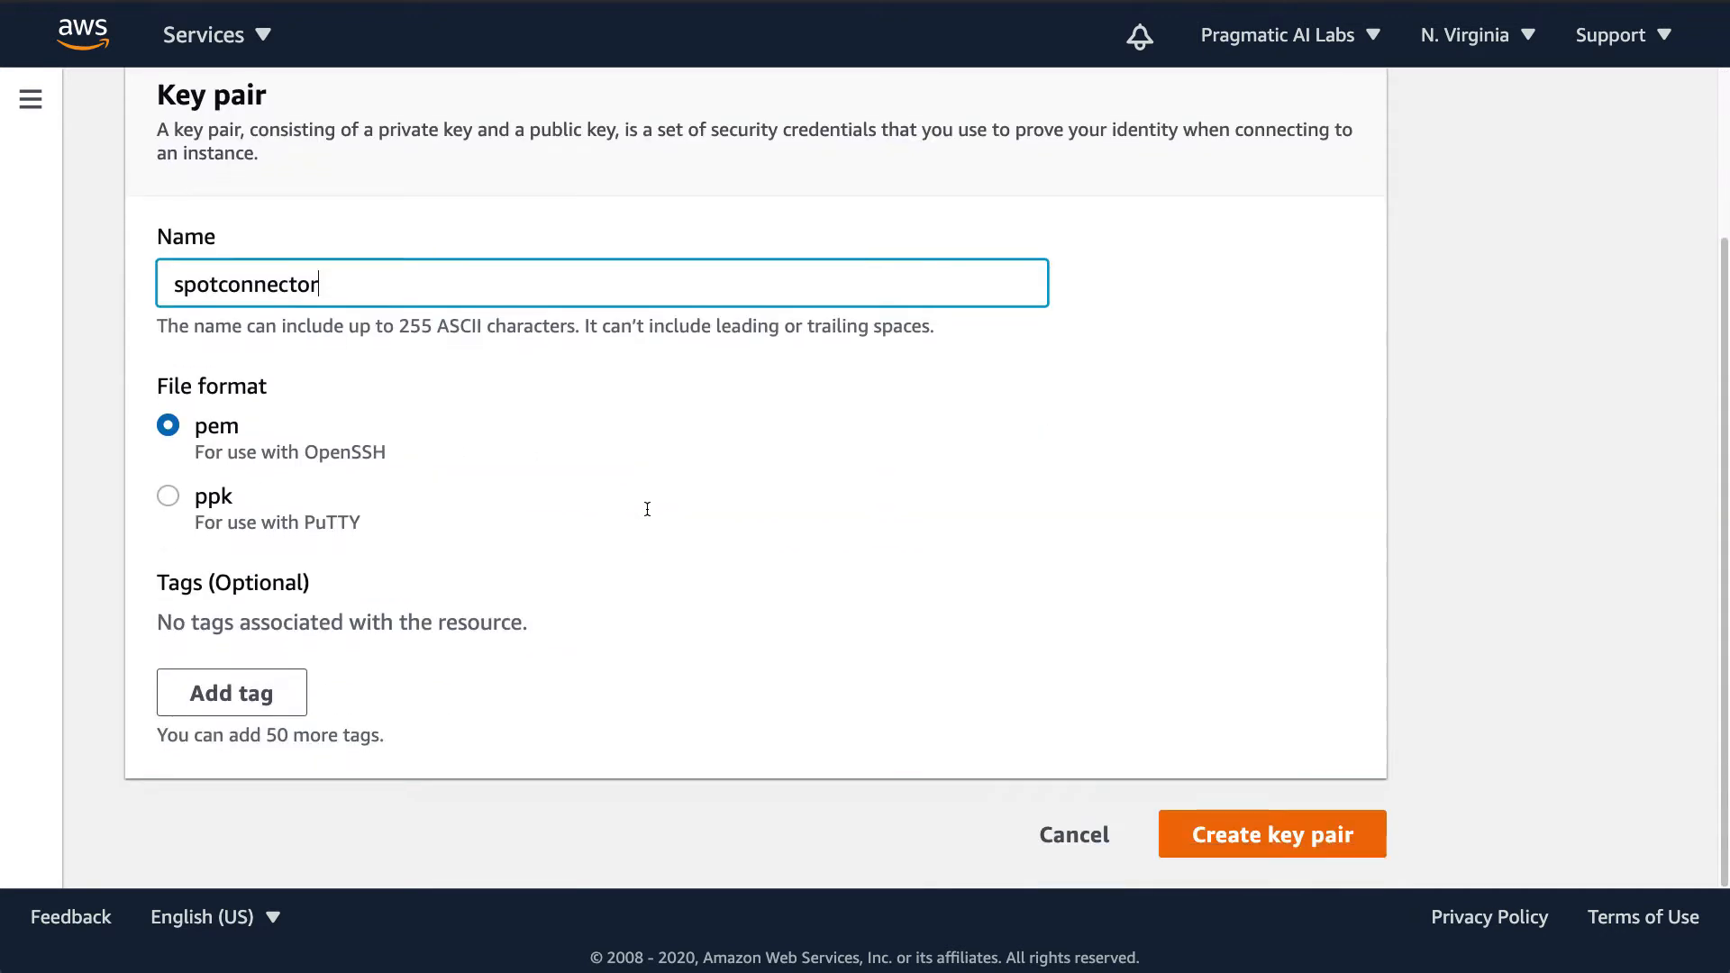
left_click(1228, 831)
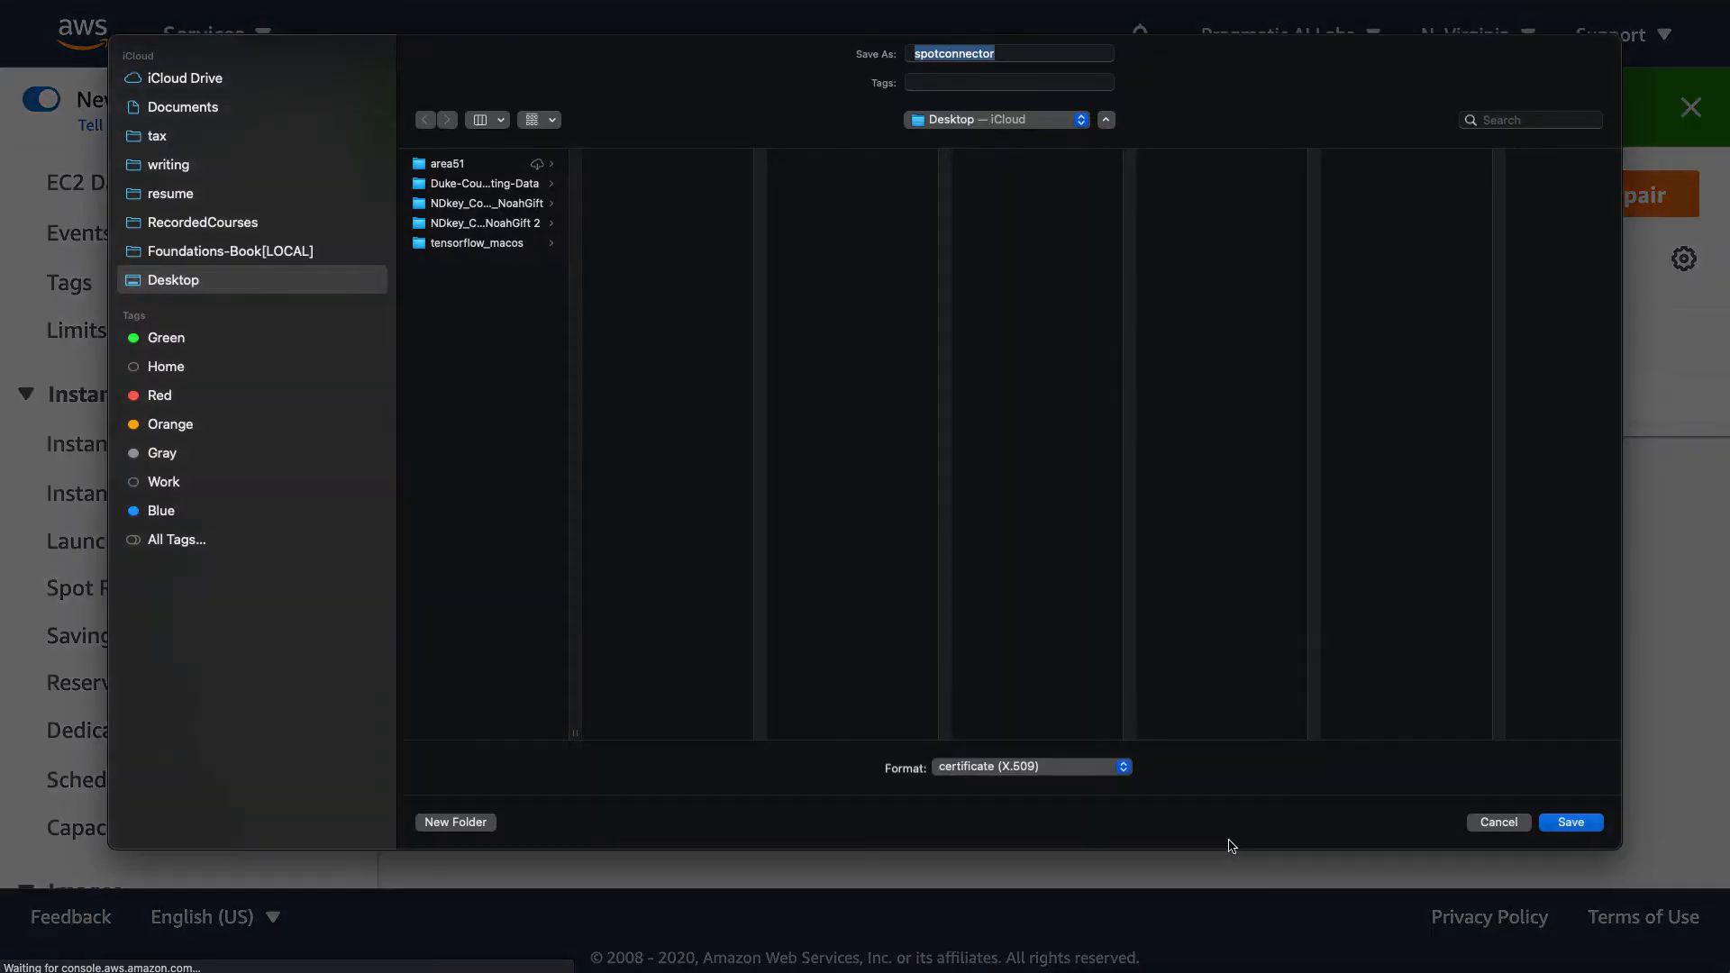
left_click(1585, 814)
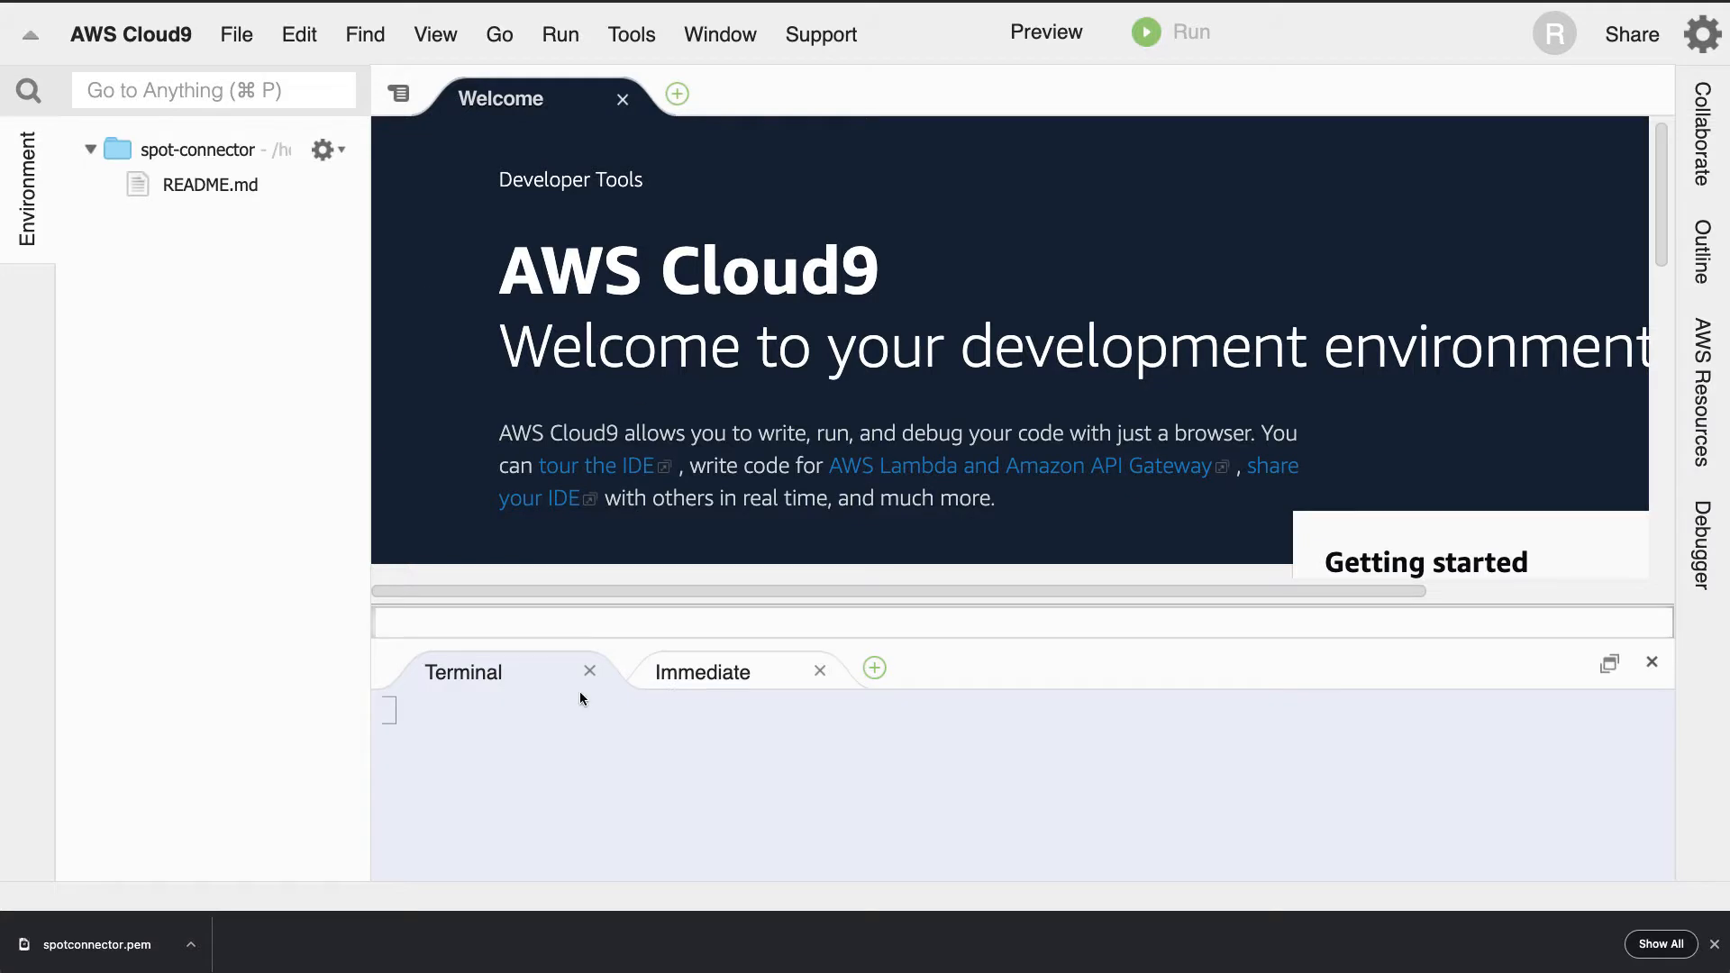
- Upload the spotconnector.pem key file from the Desktop into the root folder of the Cloud9 environment
left_click(234, 38)
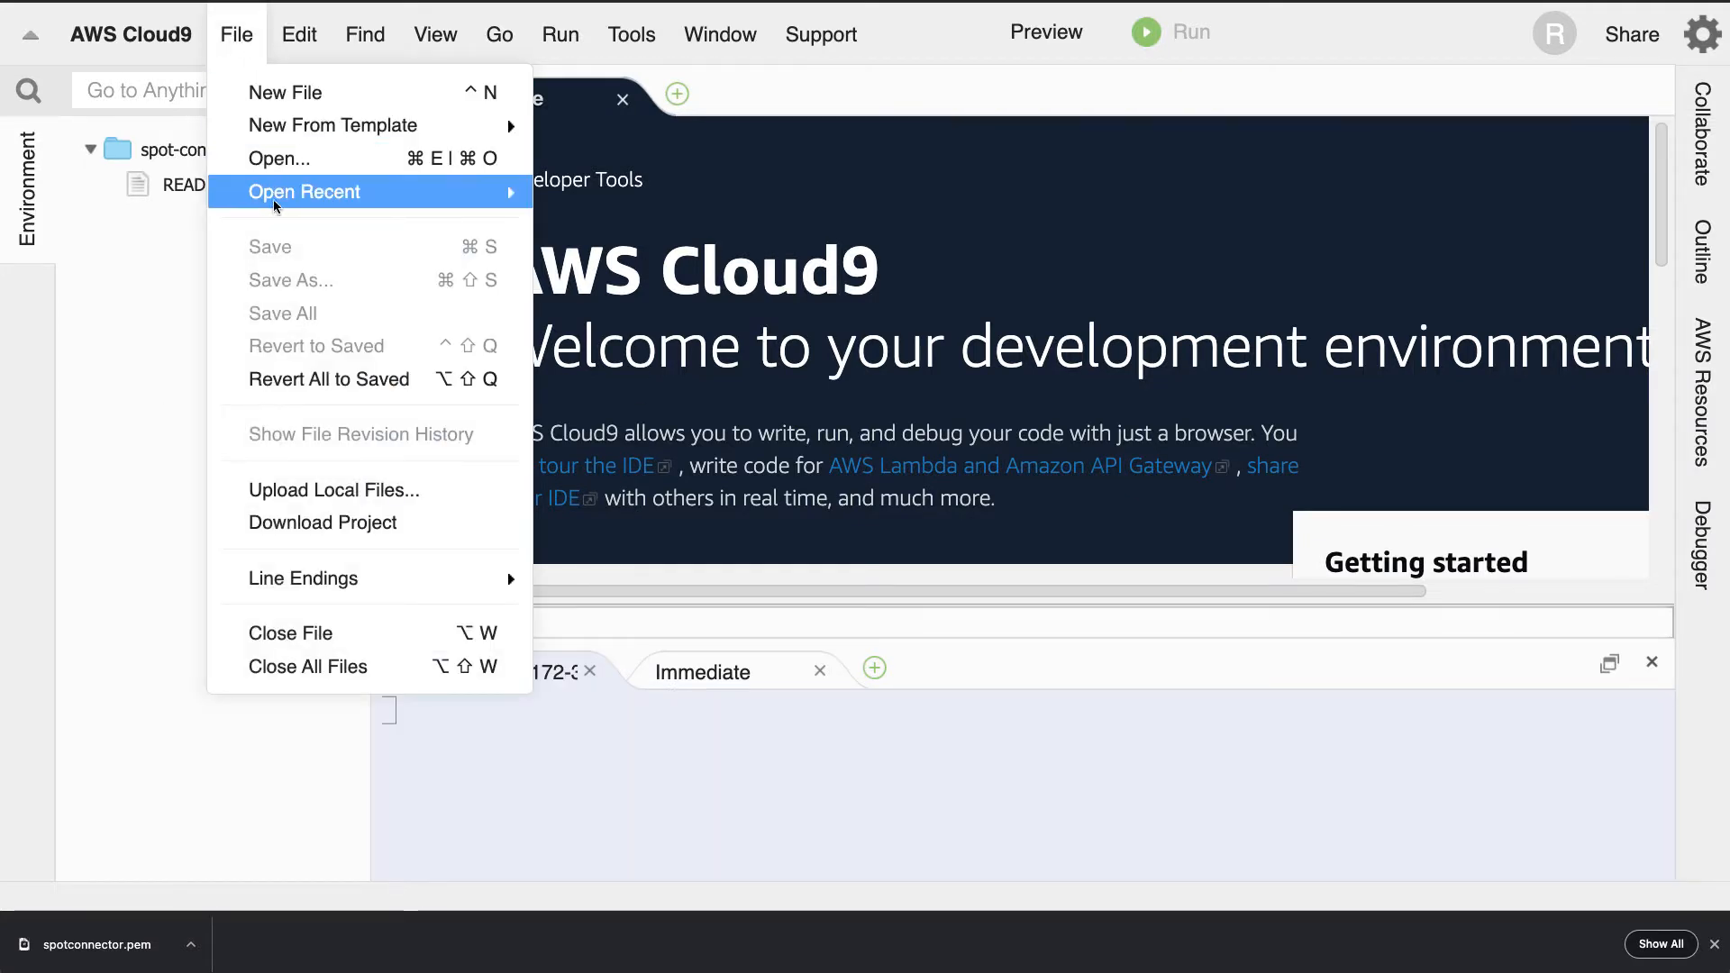
left_click(308, 491)
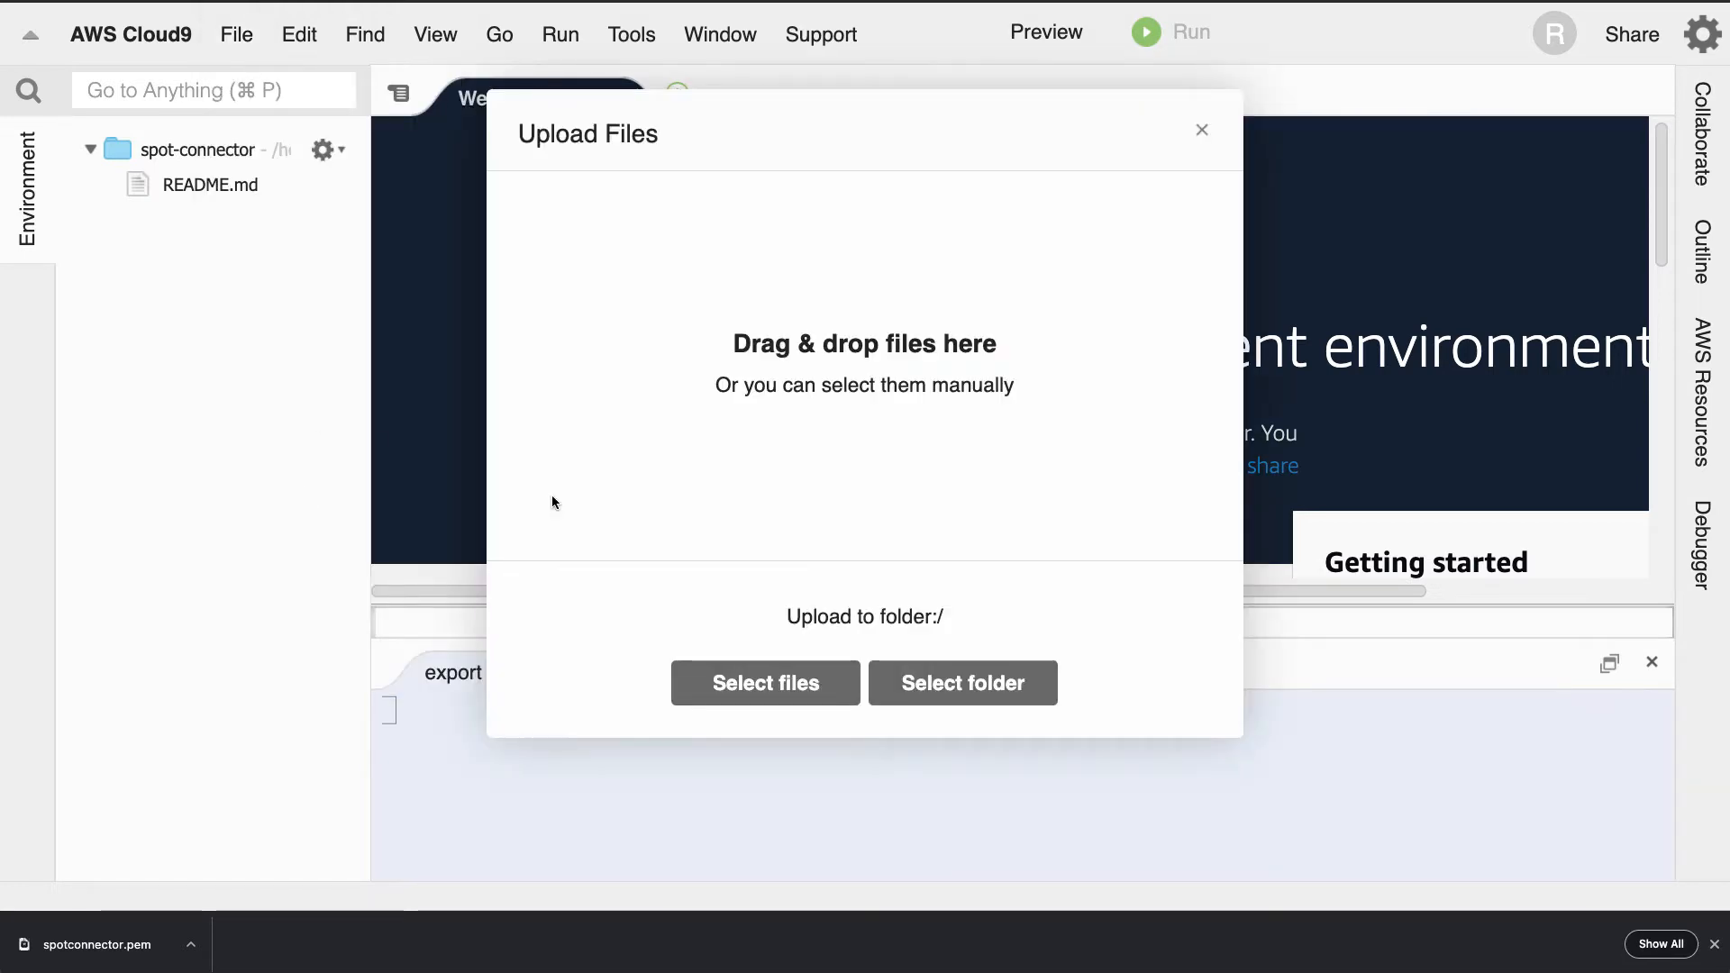
left_click(781, 687)
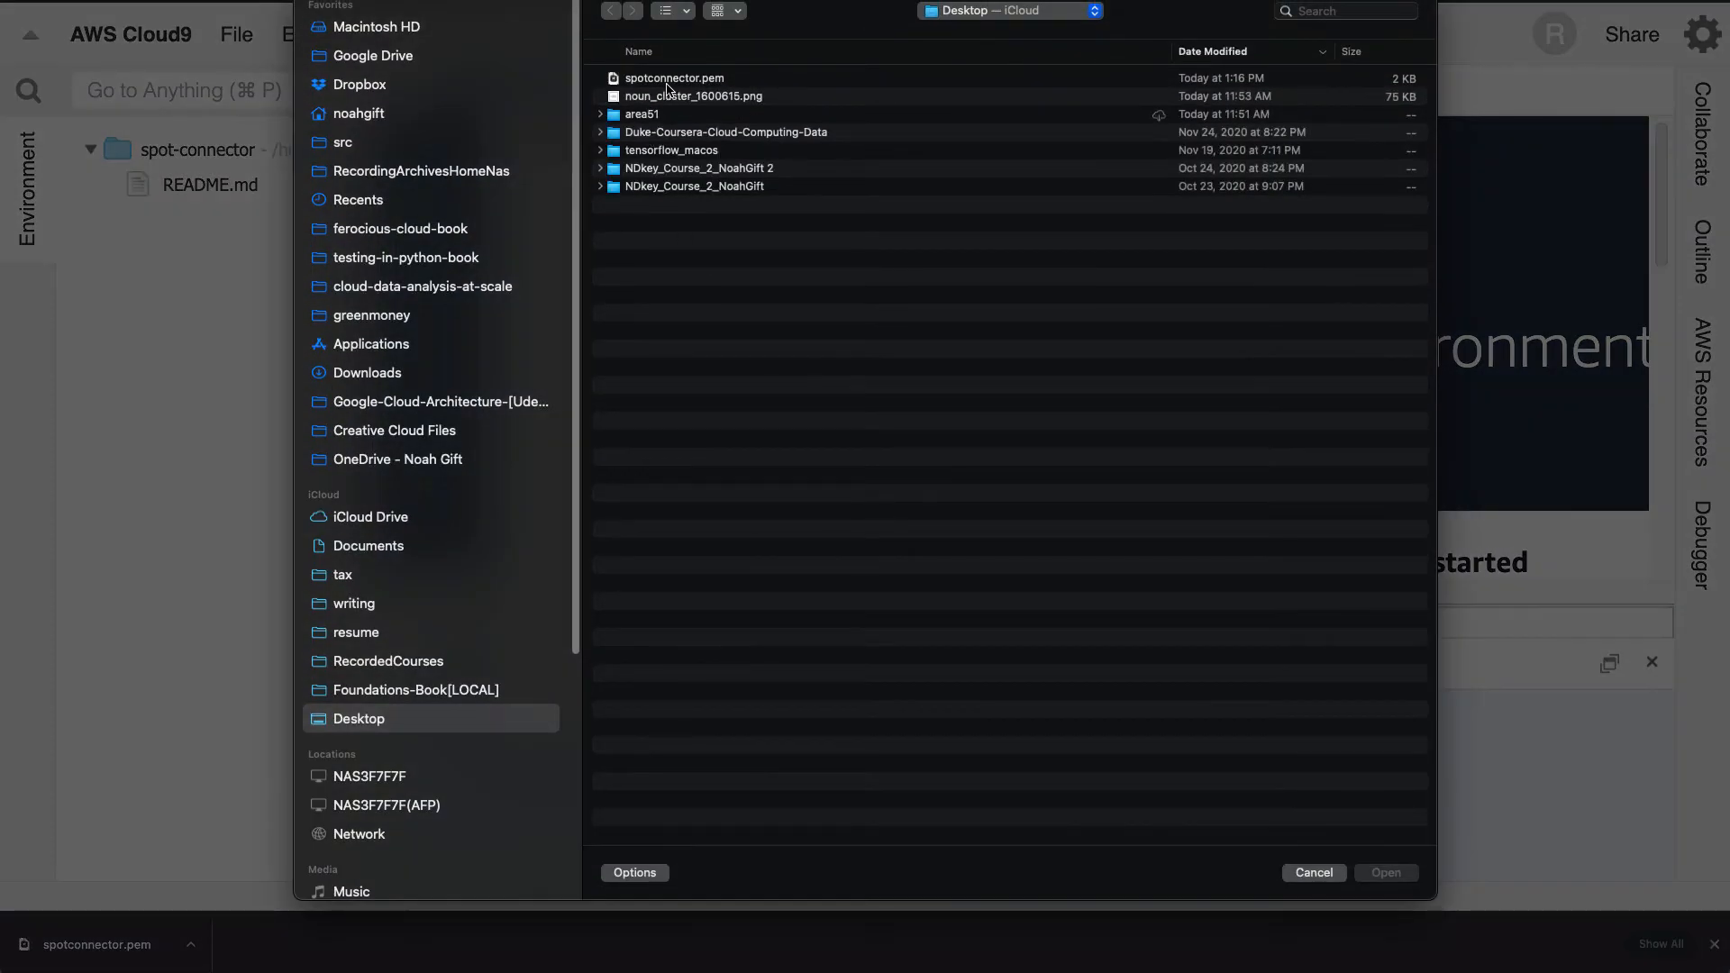
left_click(672, 80)
left_click(1388, 873)
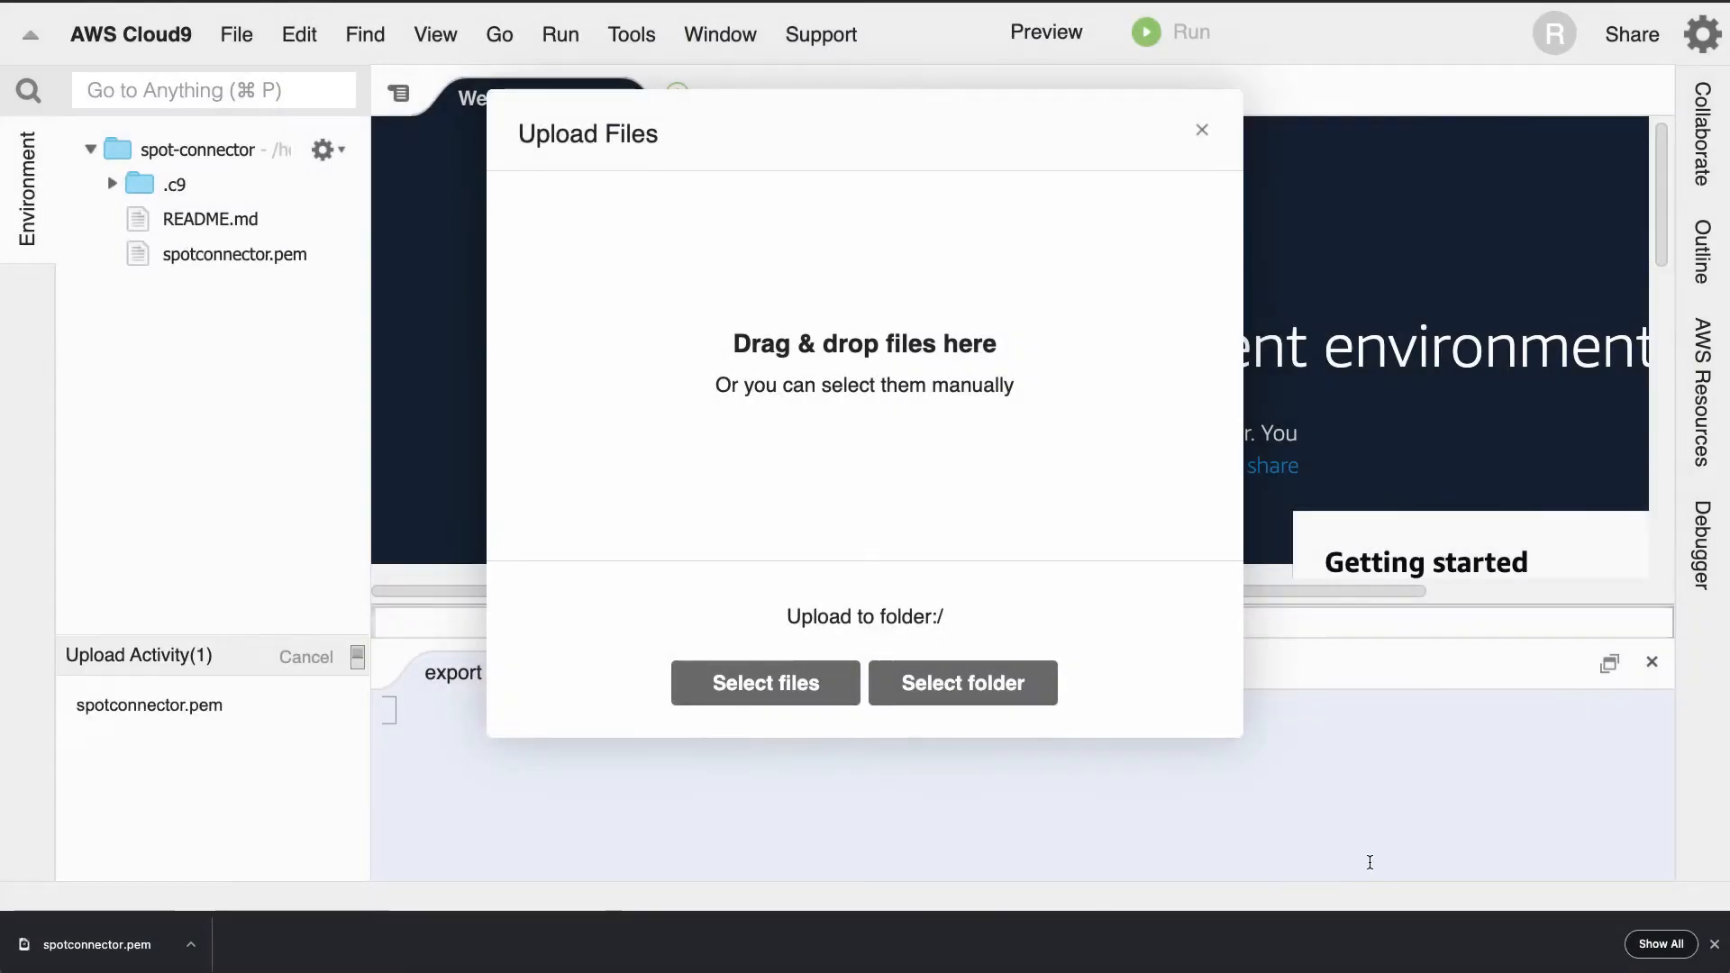
left_click(1202, 129)
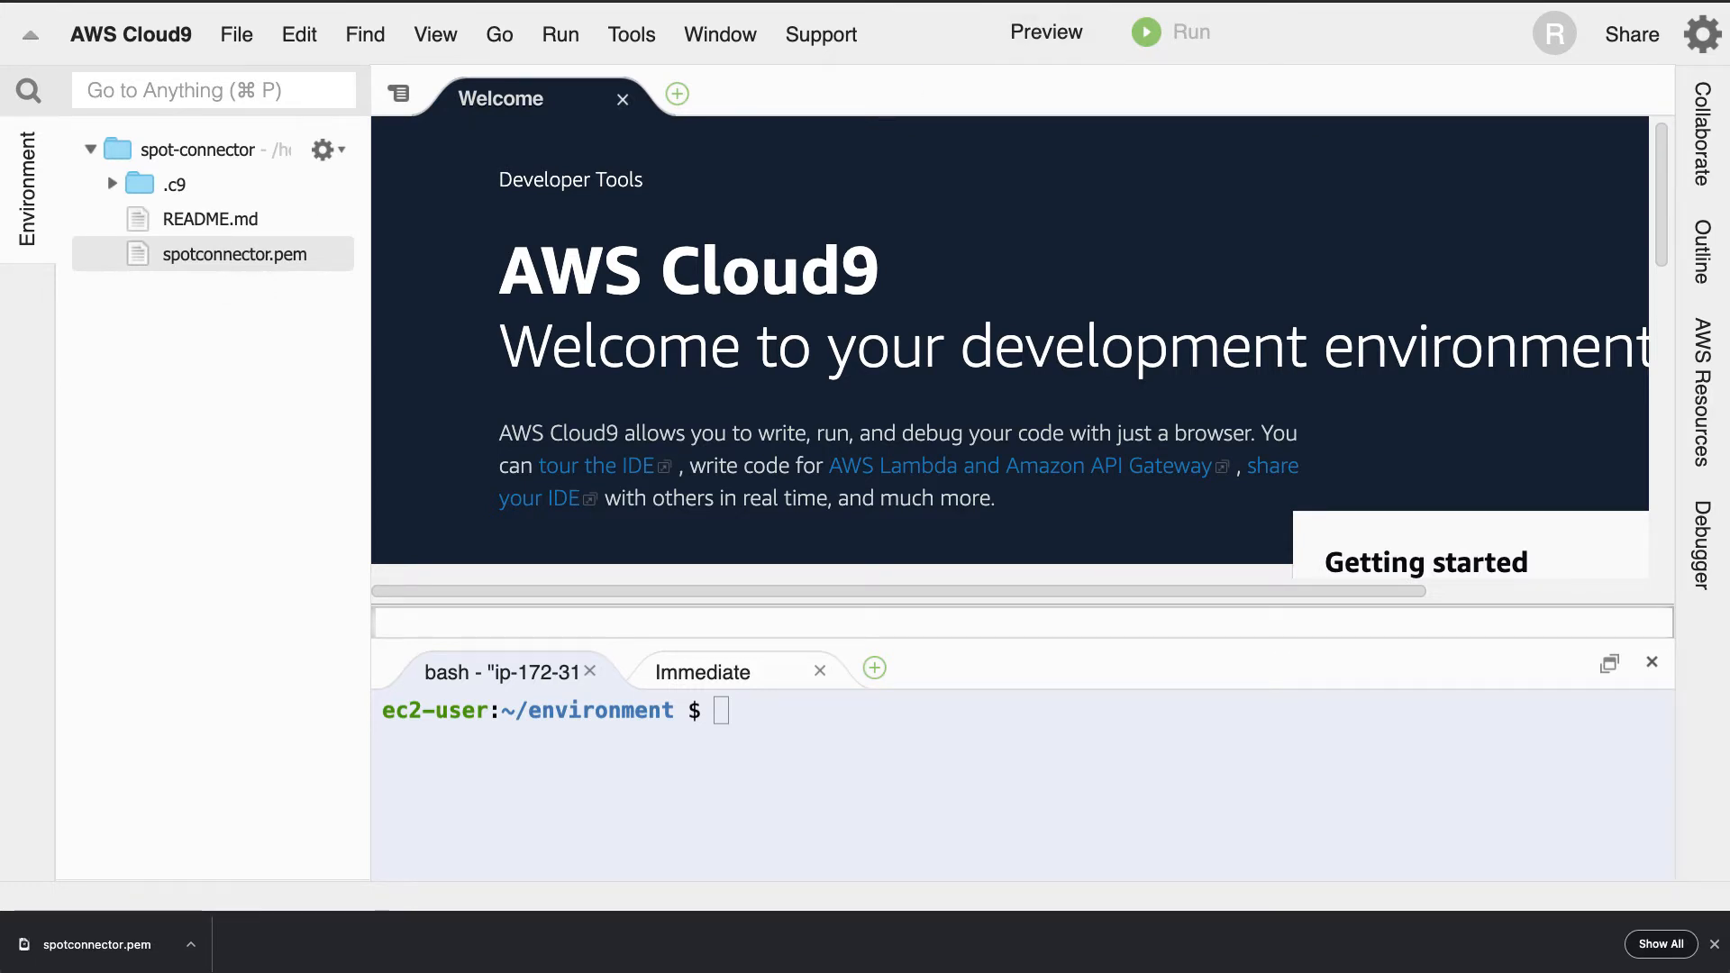
- Return to the spot request in the AWS console, refresh the key pair list and choose spotconnector as the key pair
key("ctrl+Tab")
left_click(1310, 555)
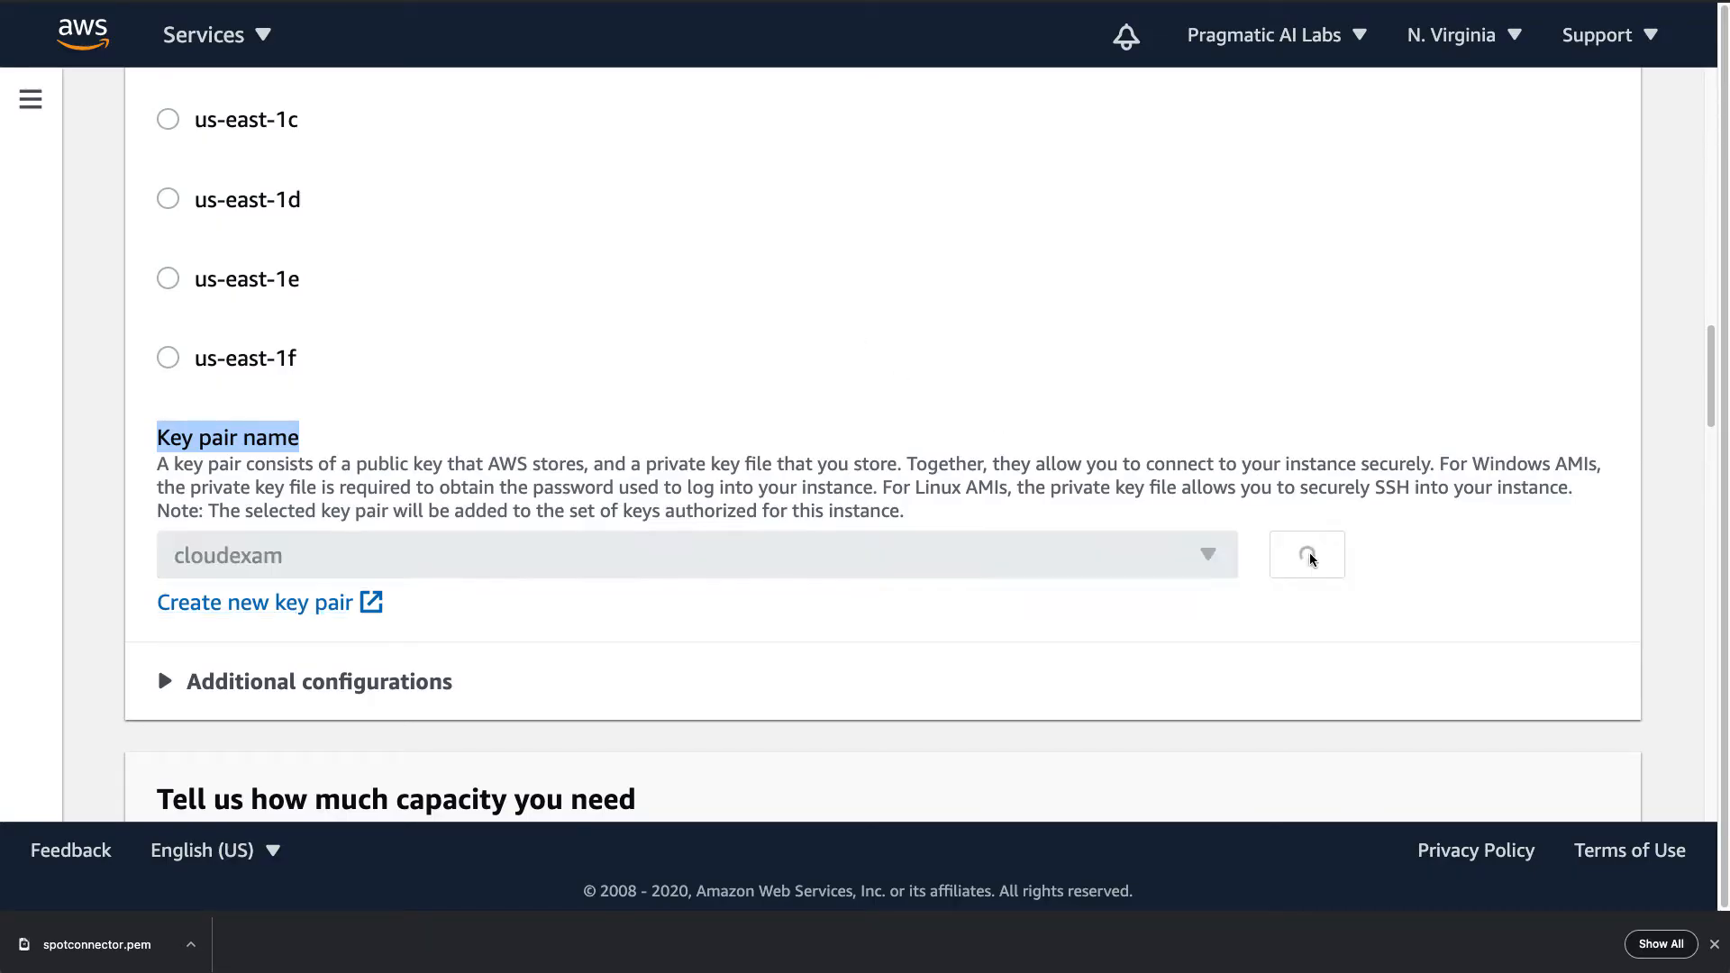
left_click(1181, 554)
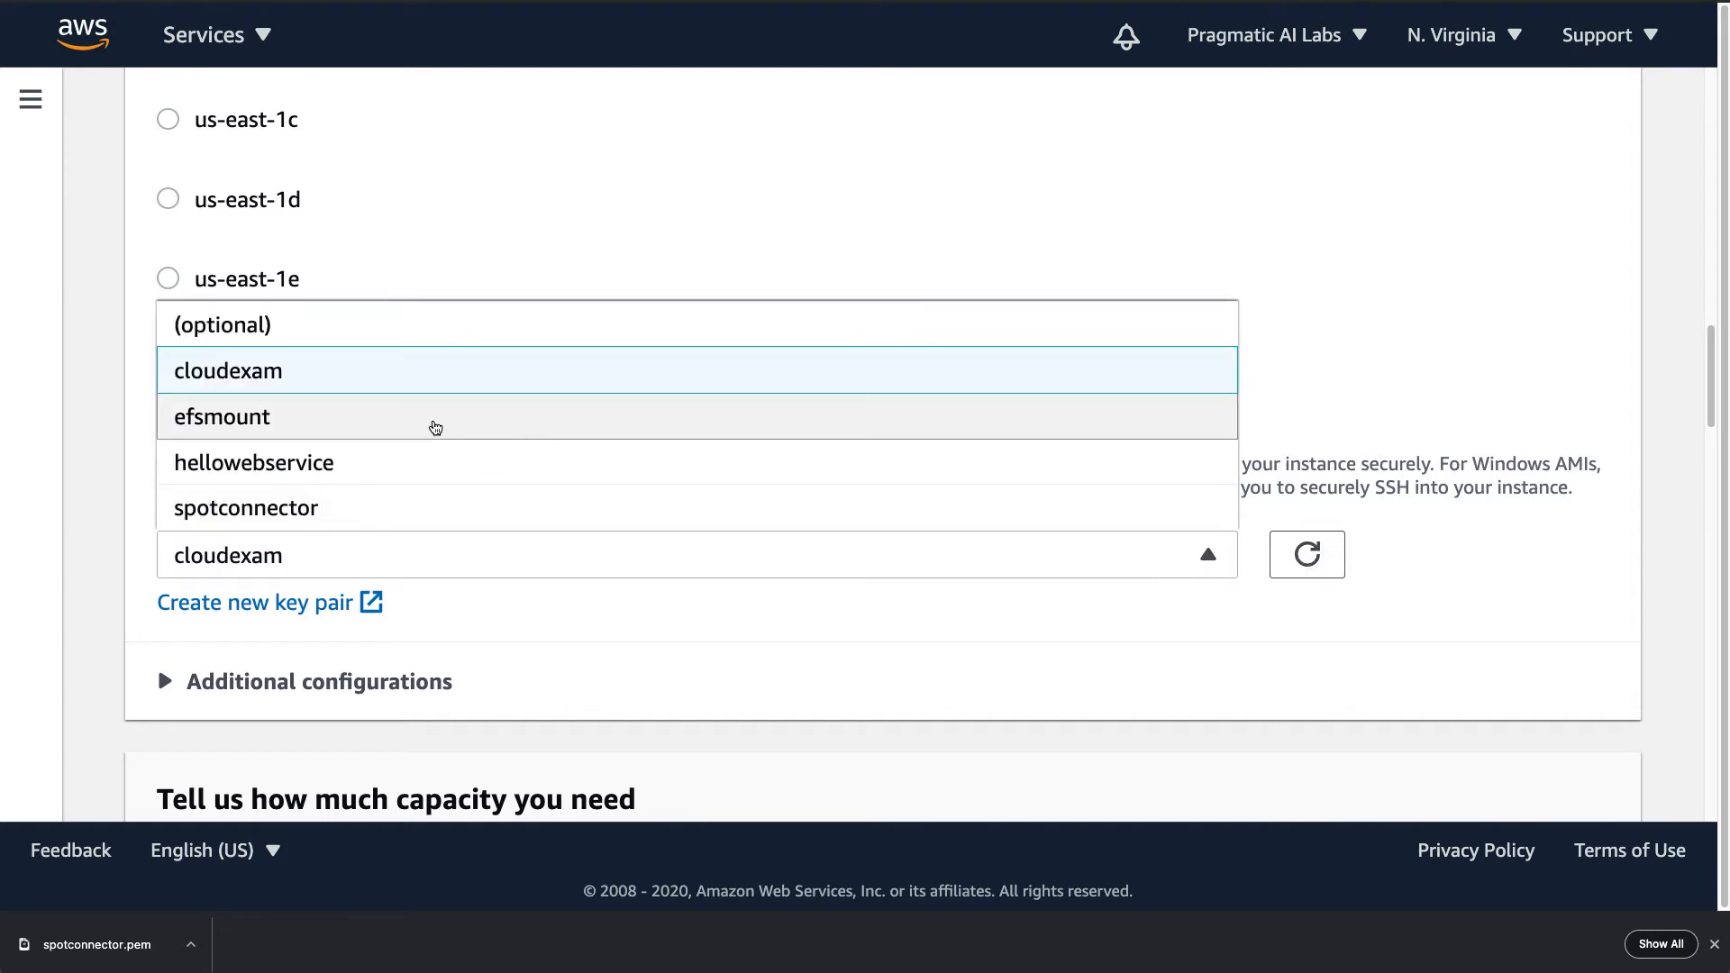
left_click(240, 505)
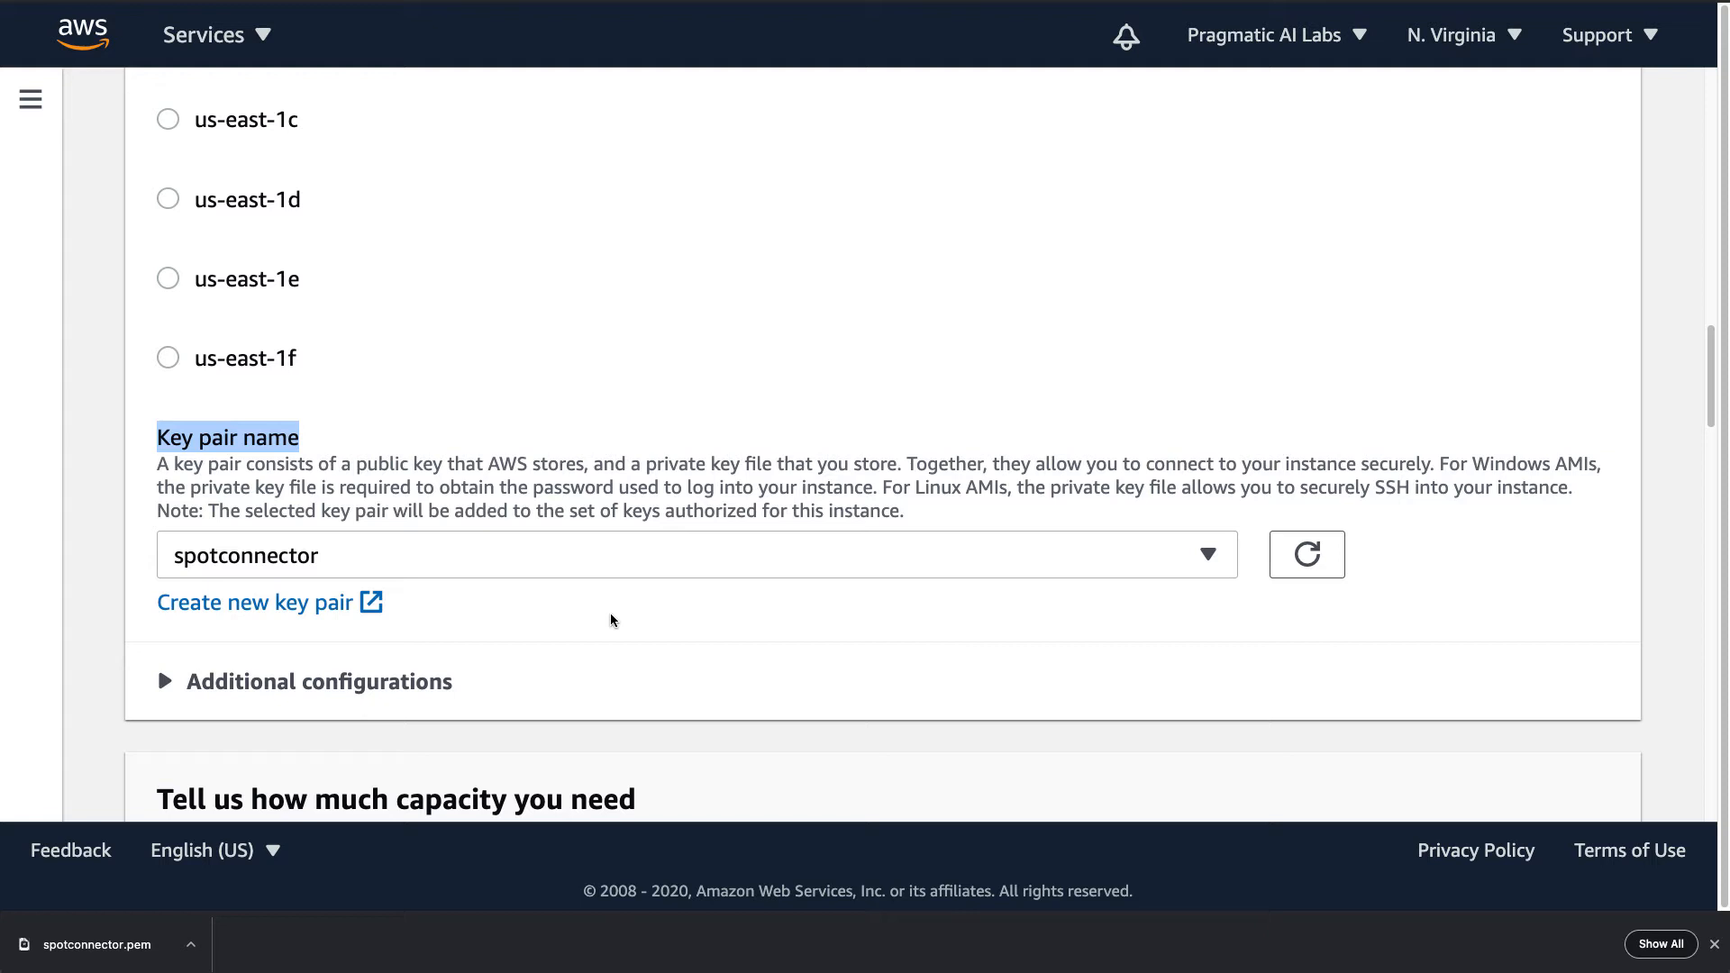
- Expand the additional configurations of the spot request and review the EBS volume, monitoring, tenancy and security group options
scroll(611, 620, "down", 3)
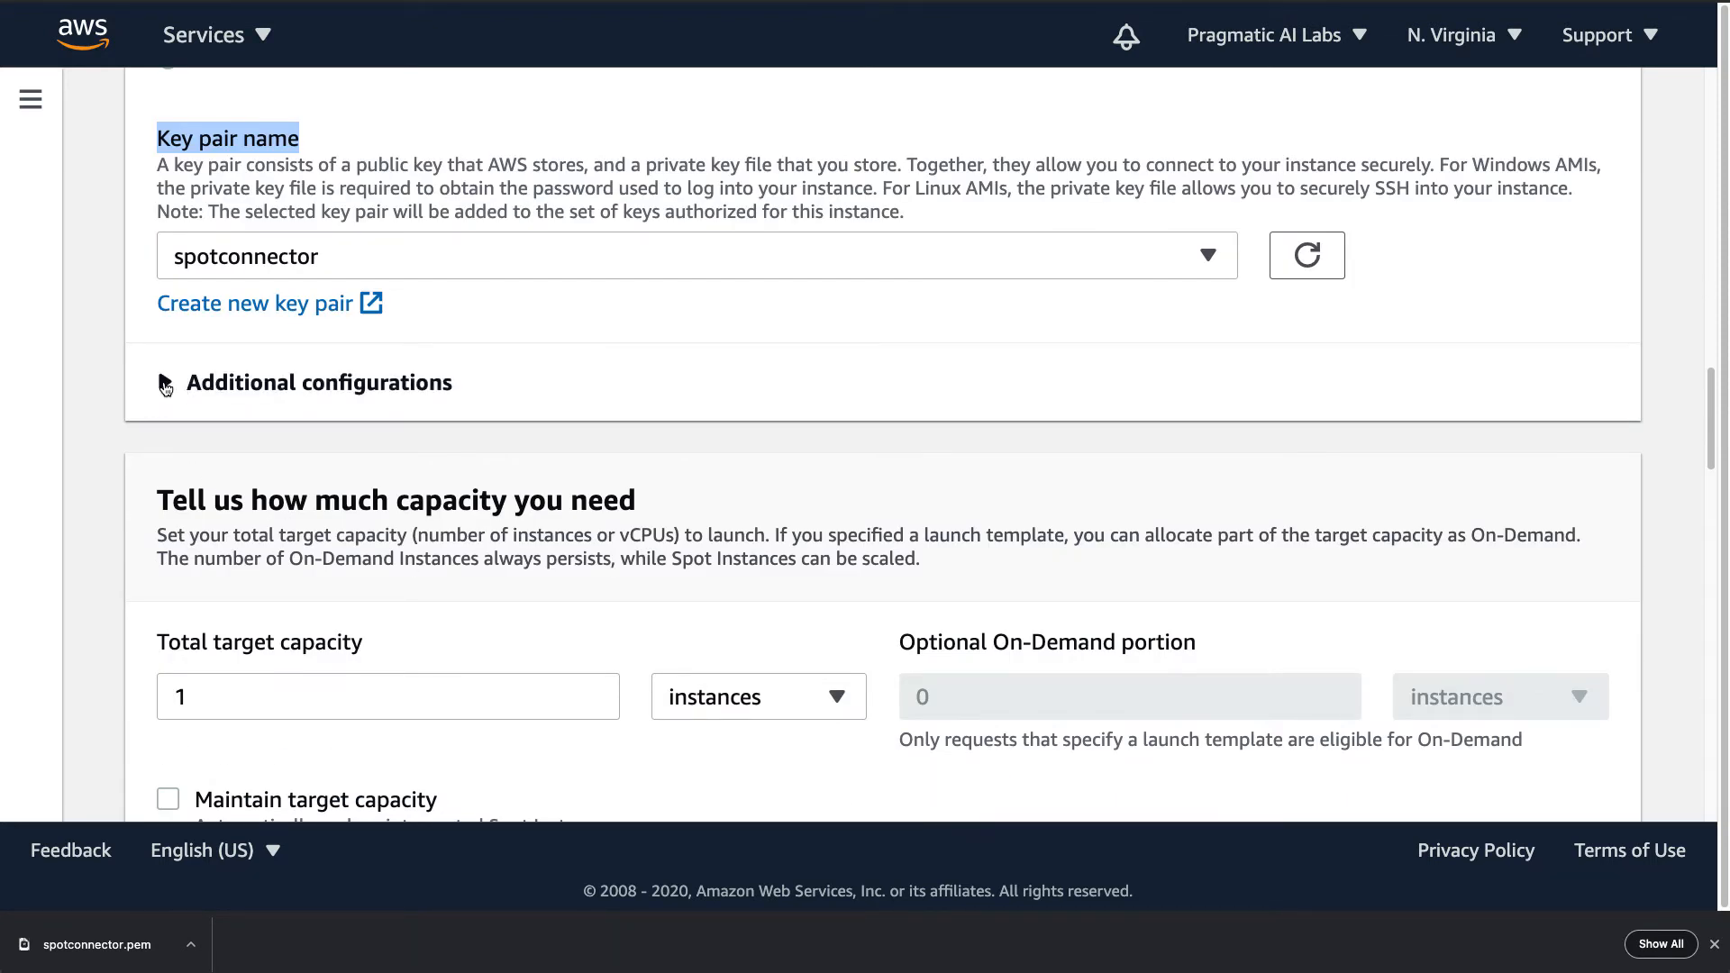
left_click(163, 382)
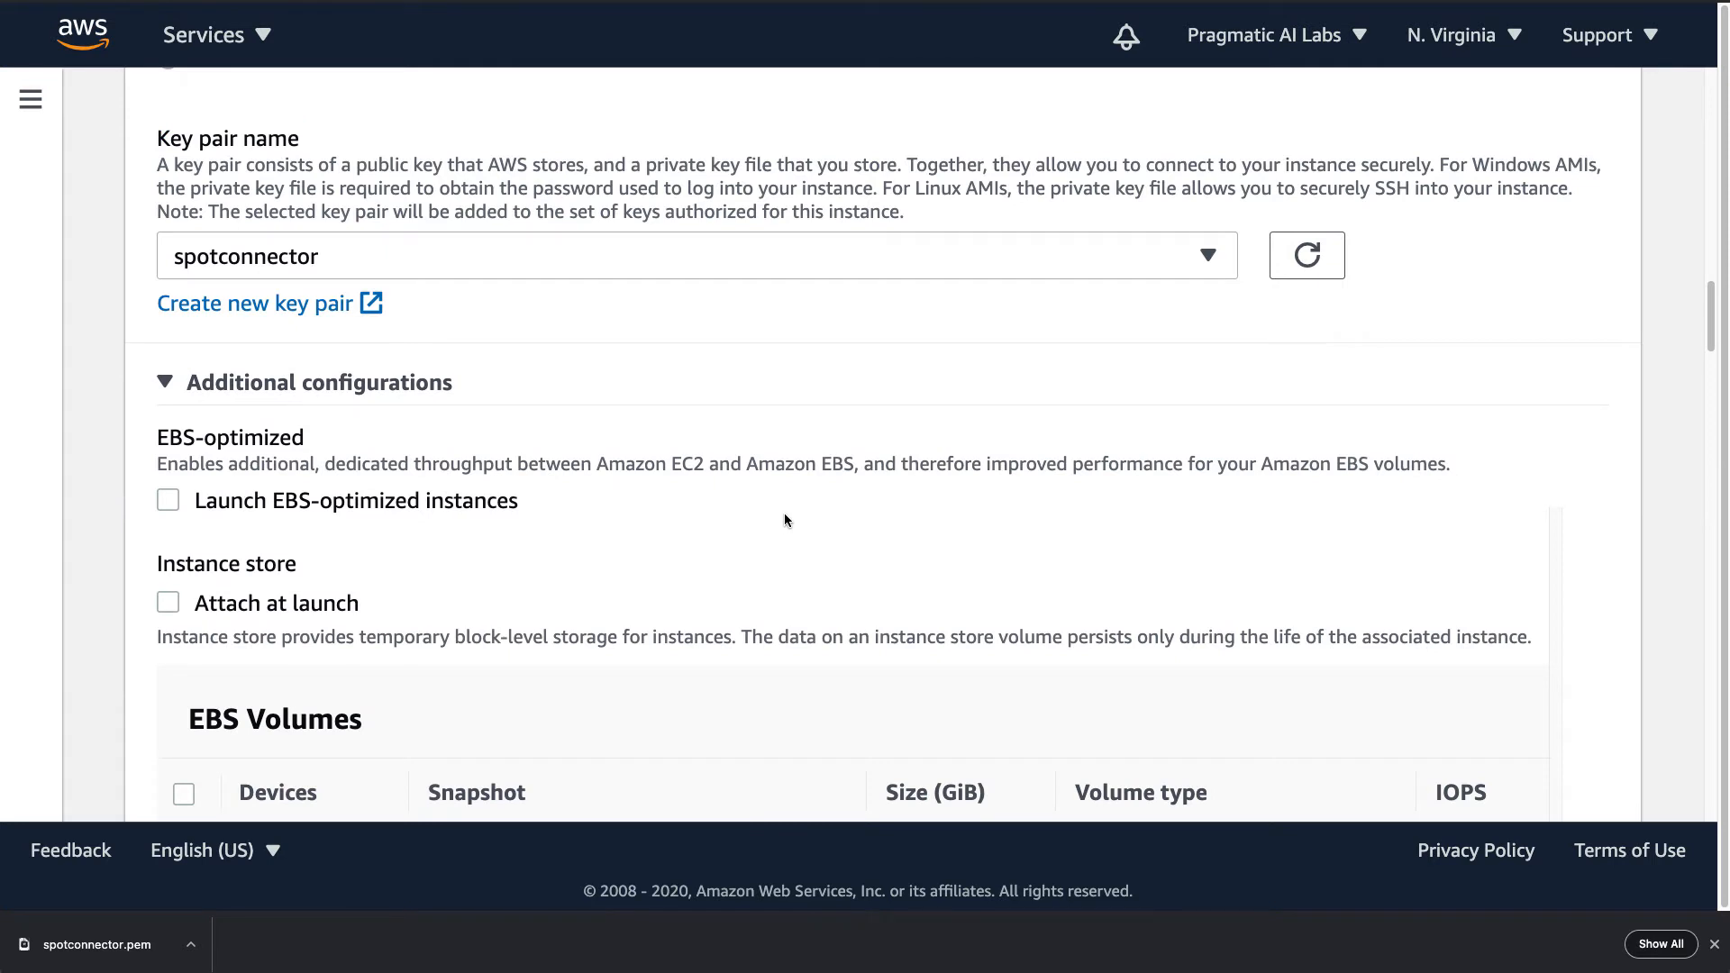
scroll(803, 521, "down", 1)
scroll(798, 539, "down", 4)
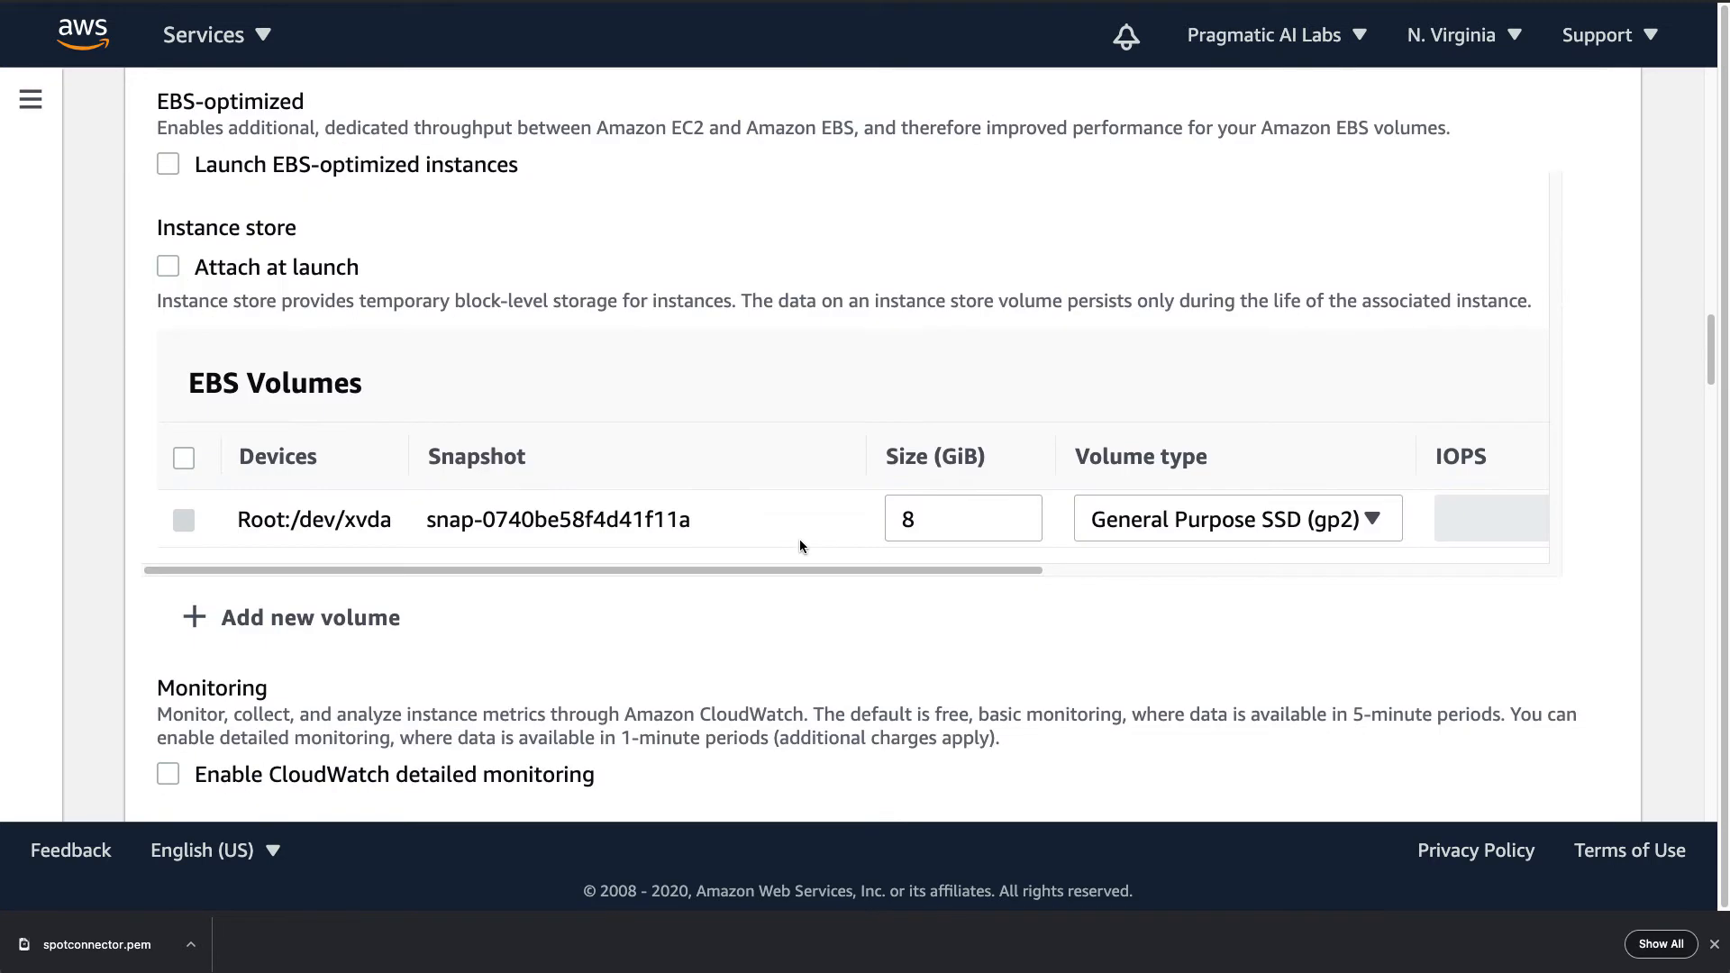
scroll(672, 409, "down", 1)
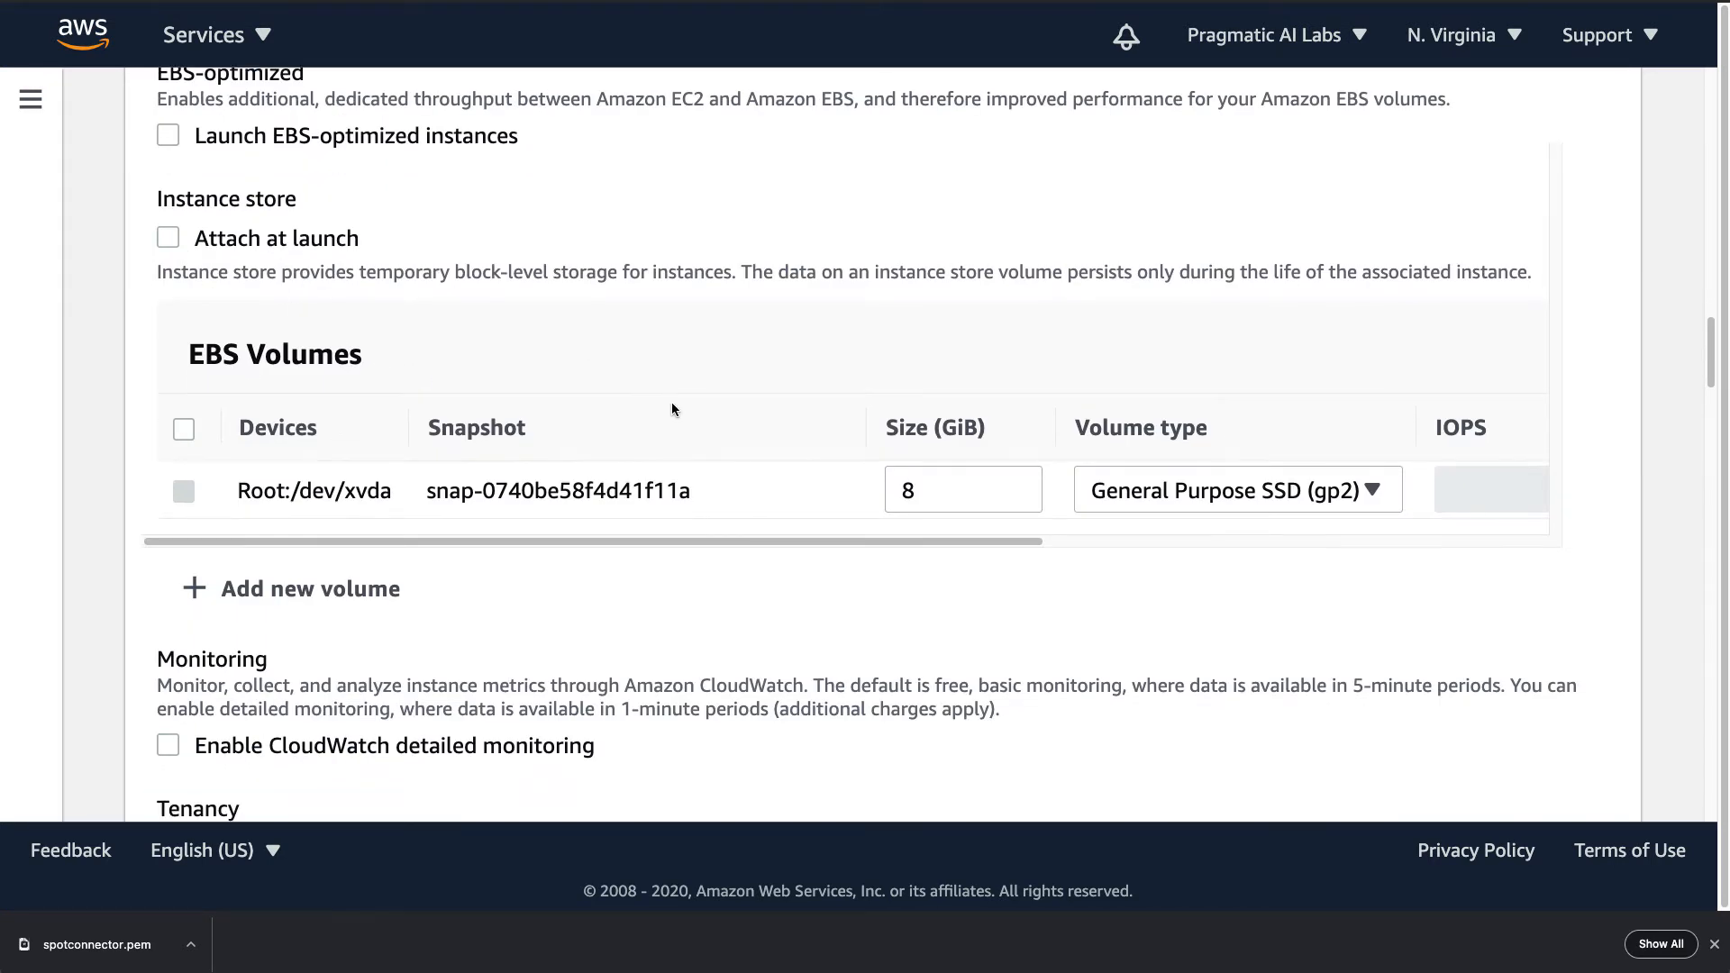
scroll(672, 409, "down", 5)
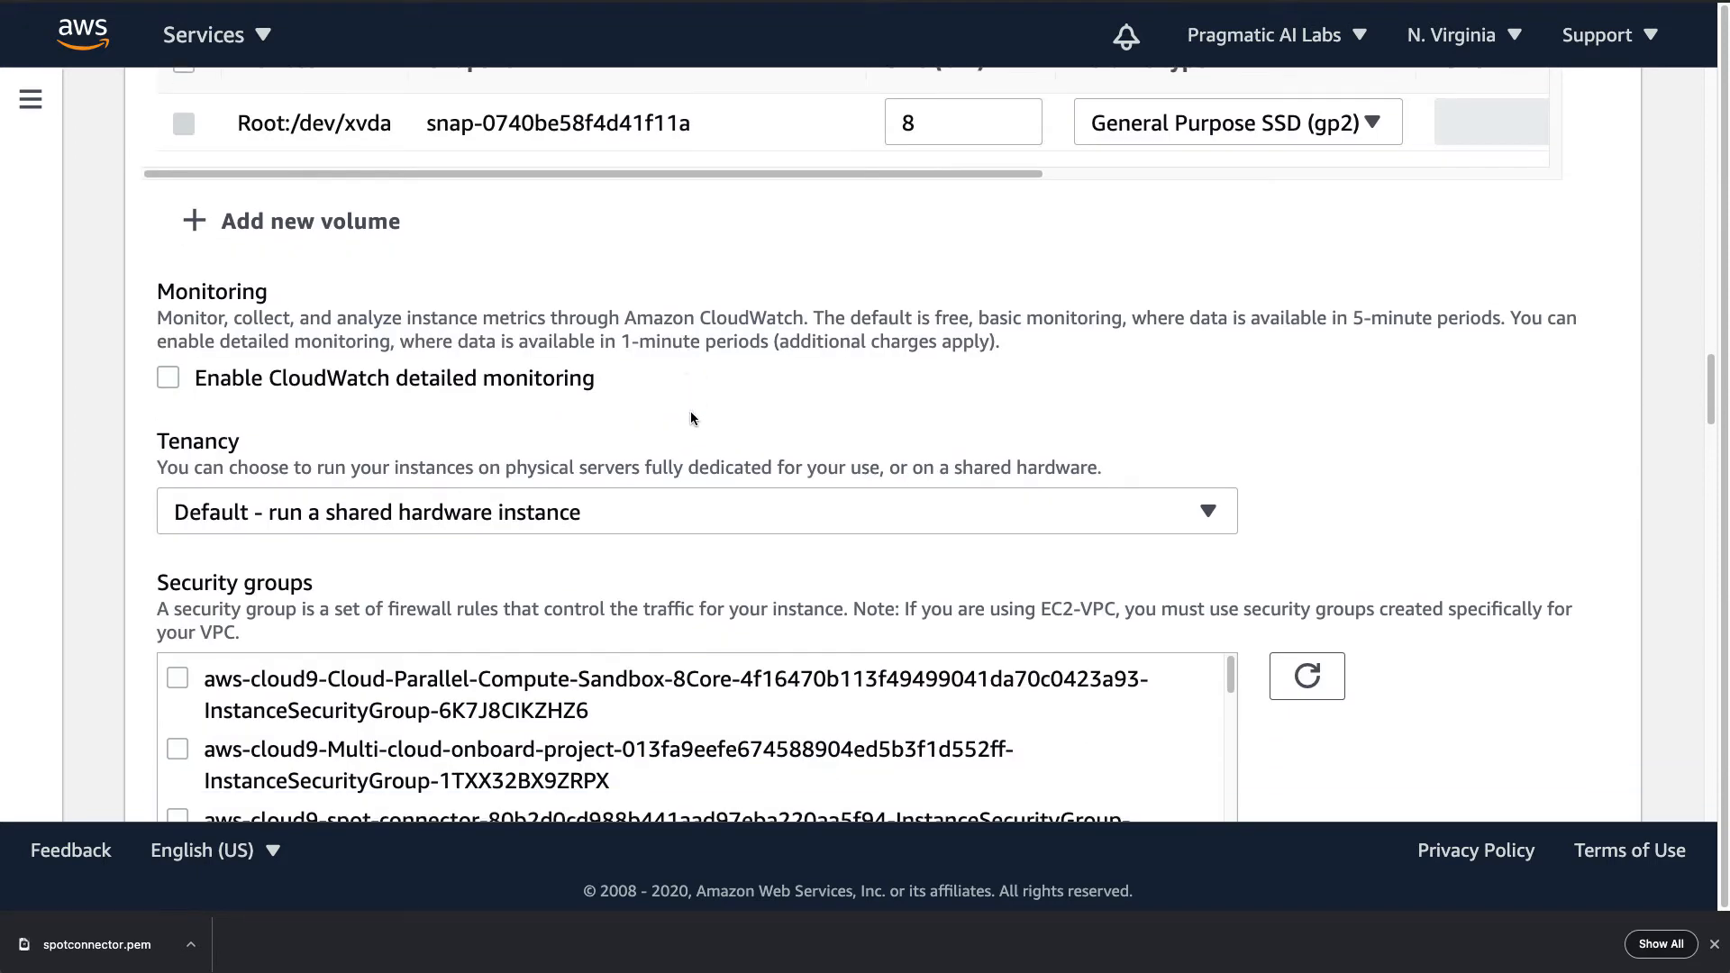
scroll(691, 418, "down", 4)
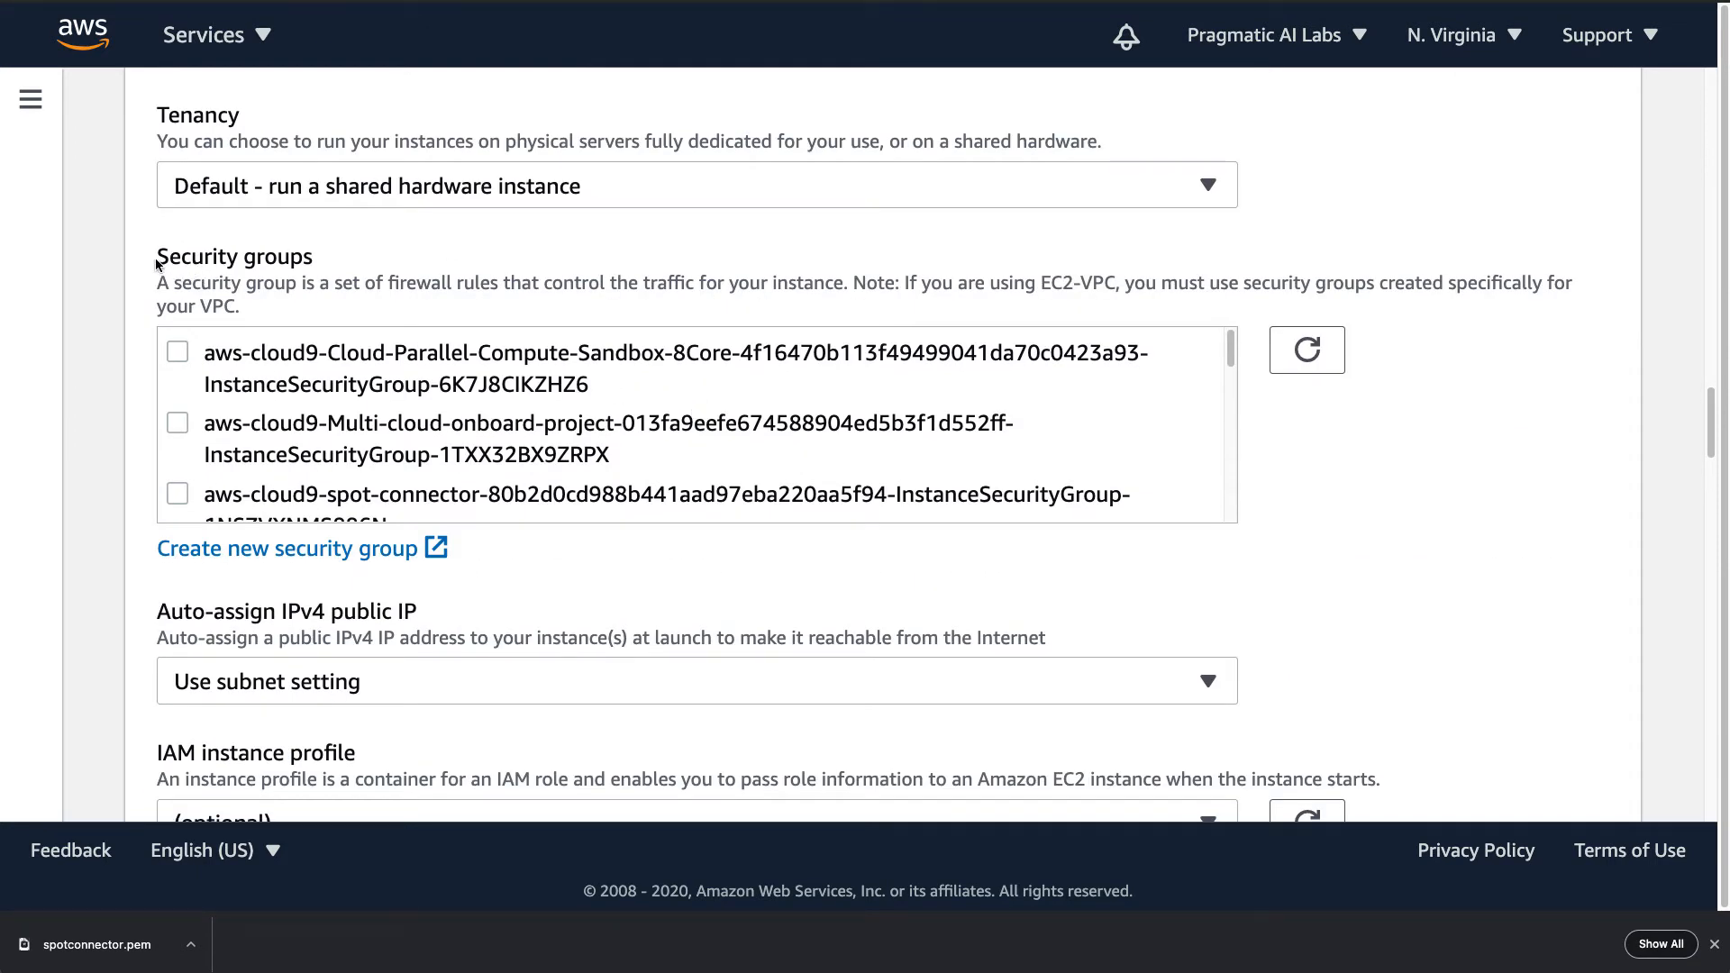
left_click_drag(156, 264, 322, 262)
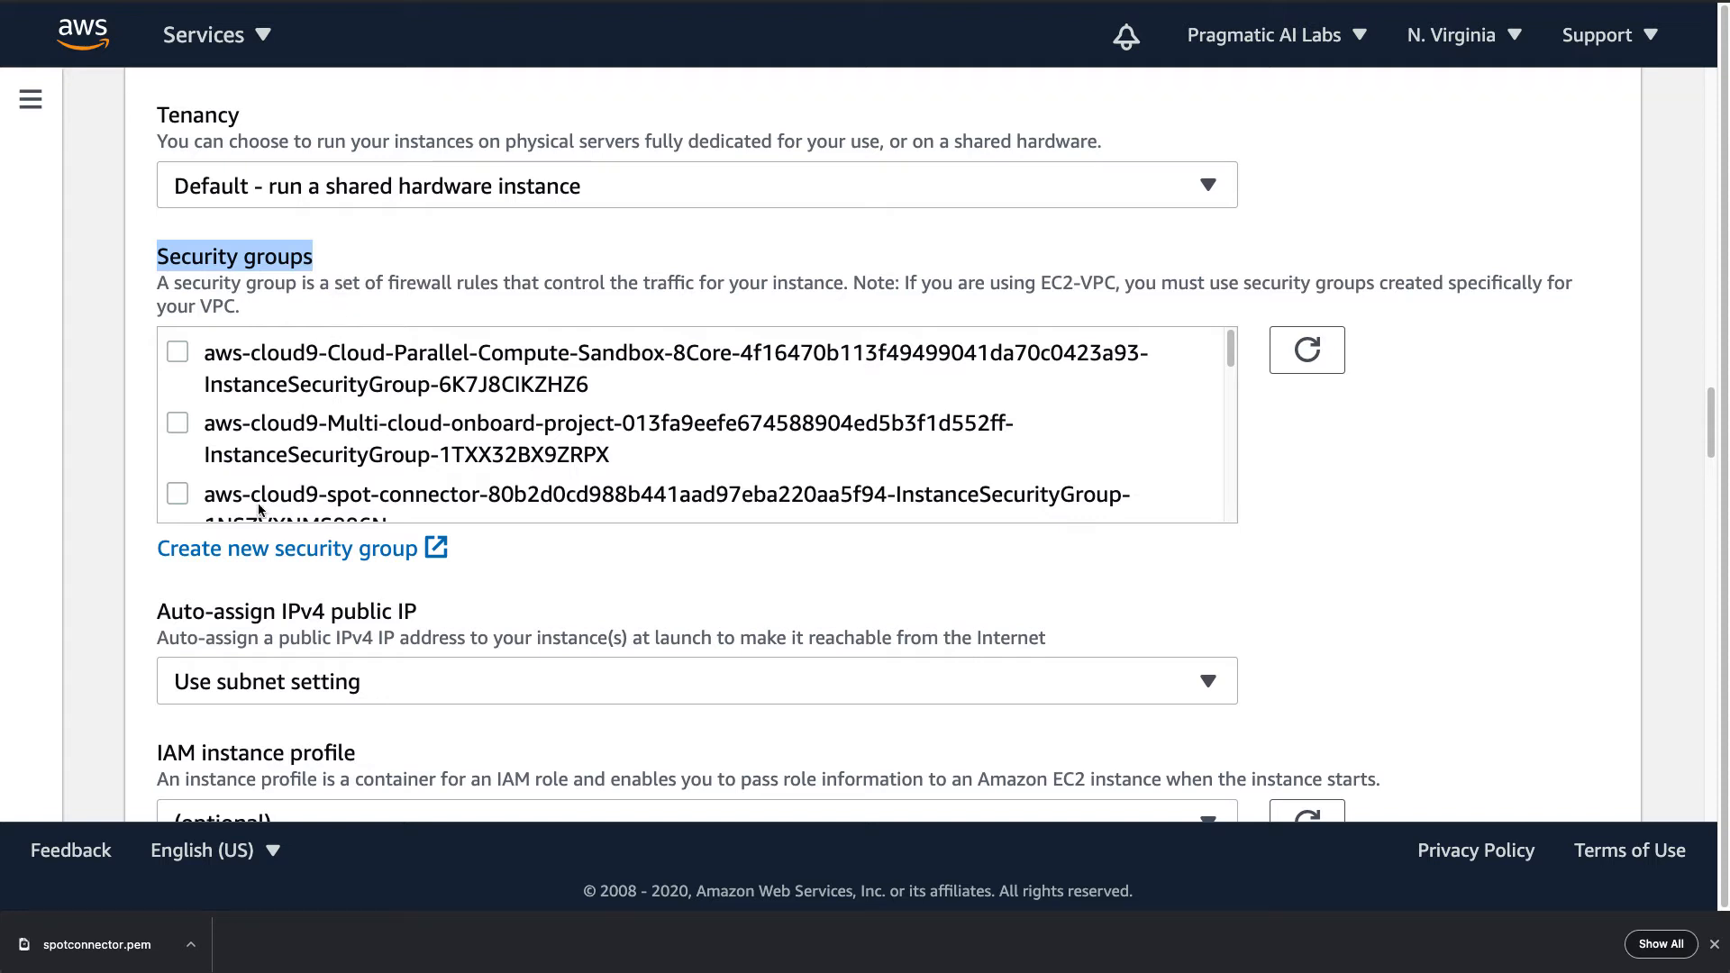
- Start a new security group named spotconnect with the description "allows ssh access to spot instances"
left_click(237, 552)
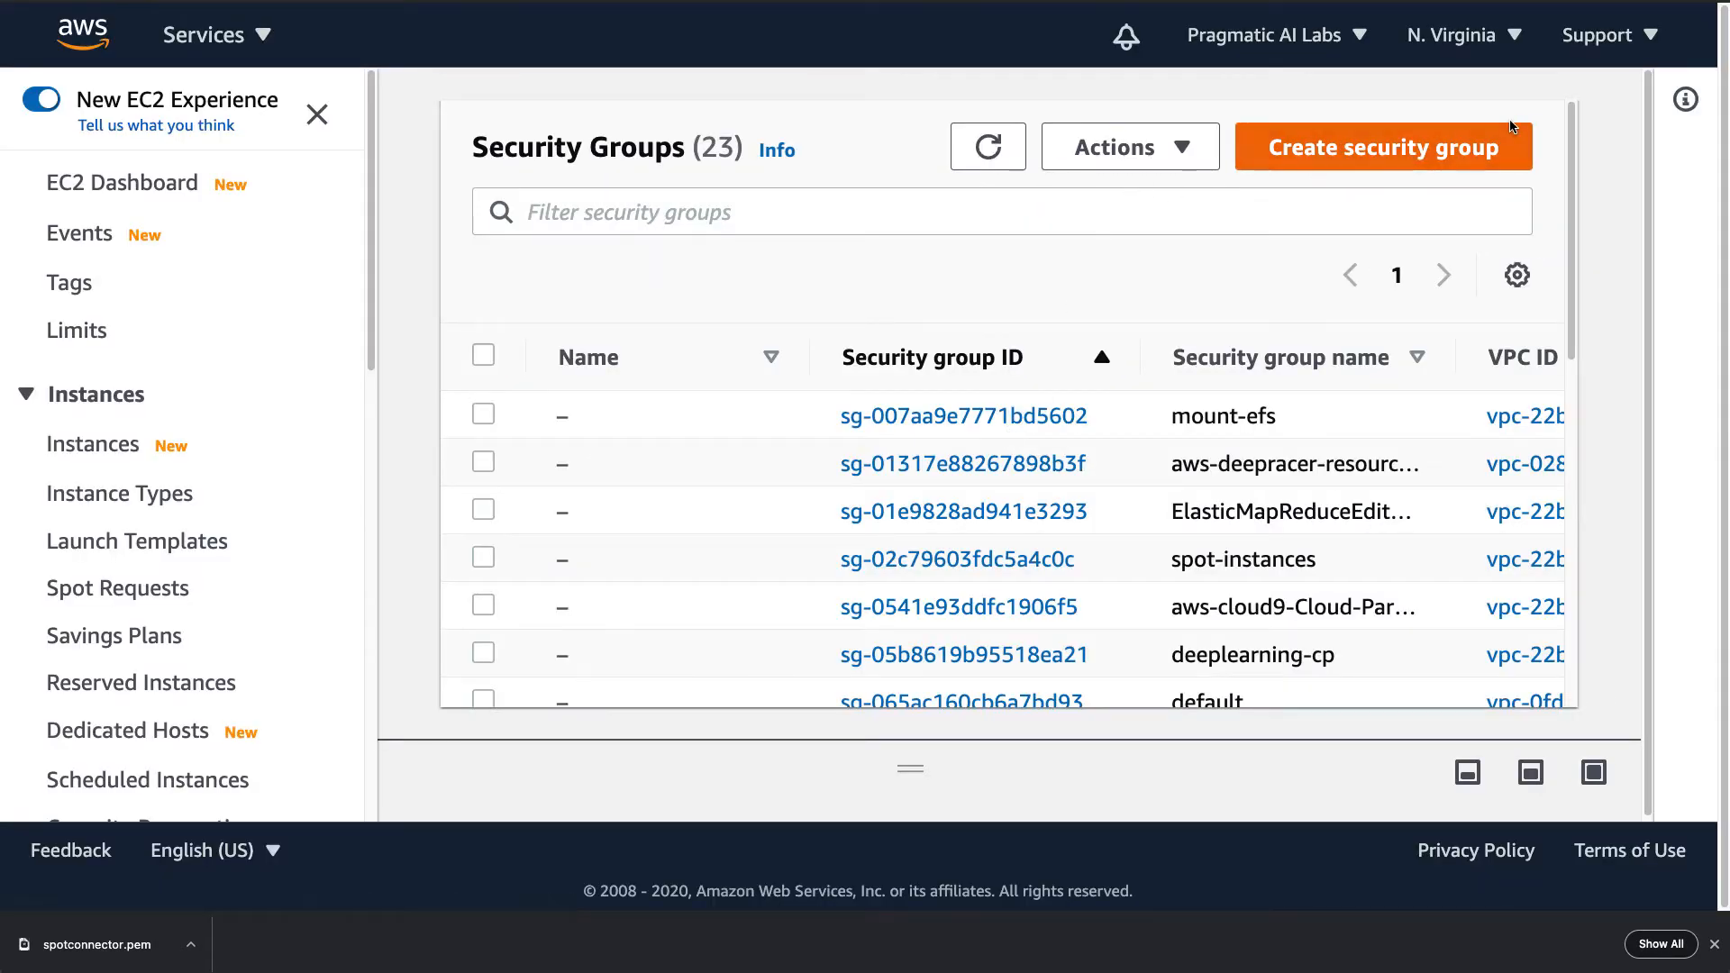
left_click(1383, 156)
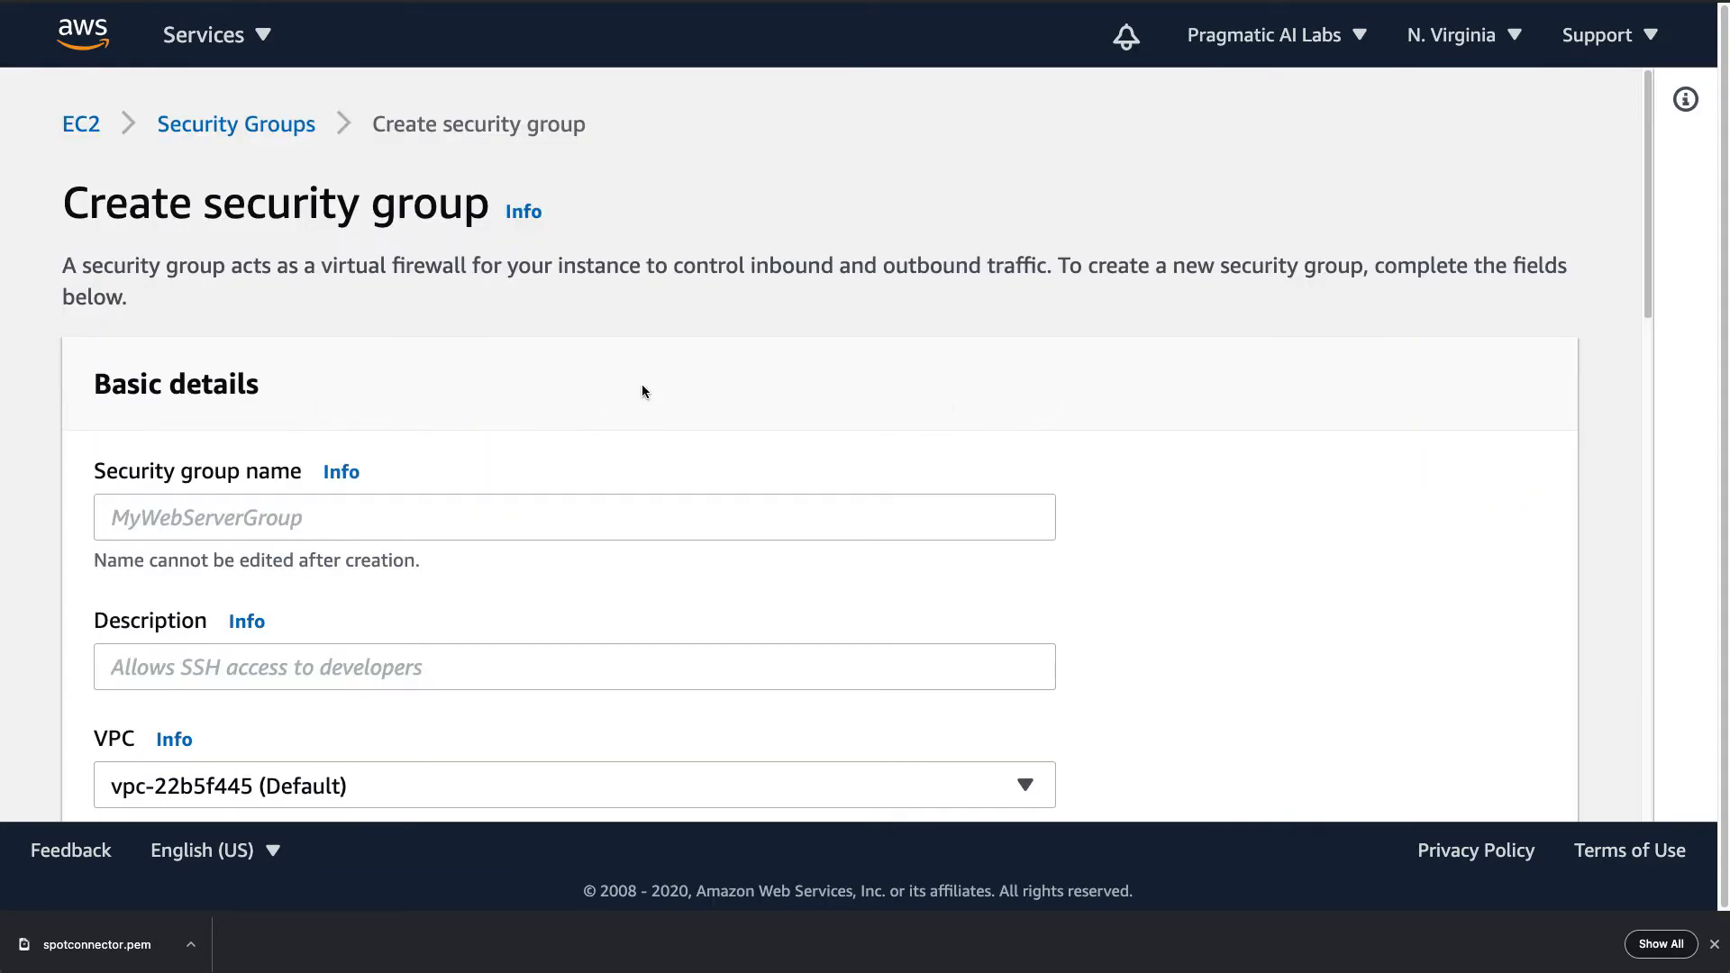
left_click(453, 529)
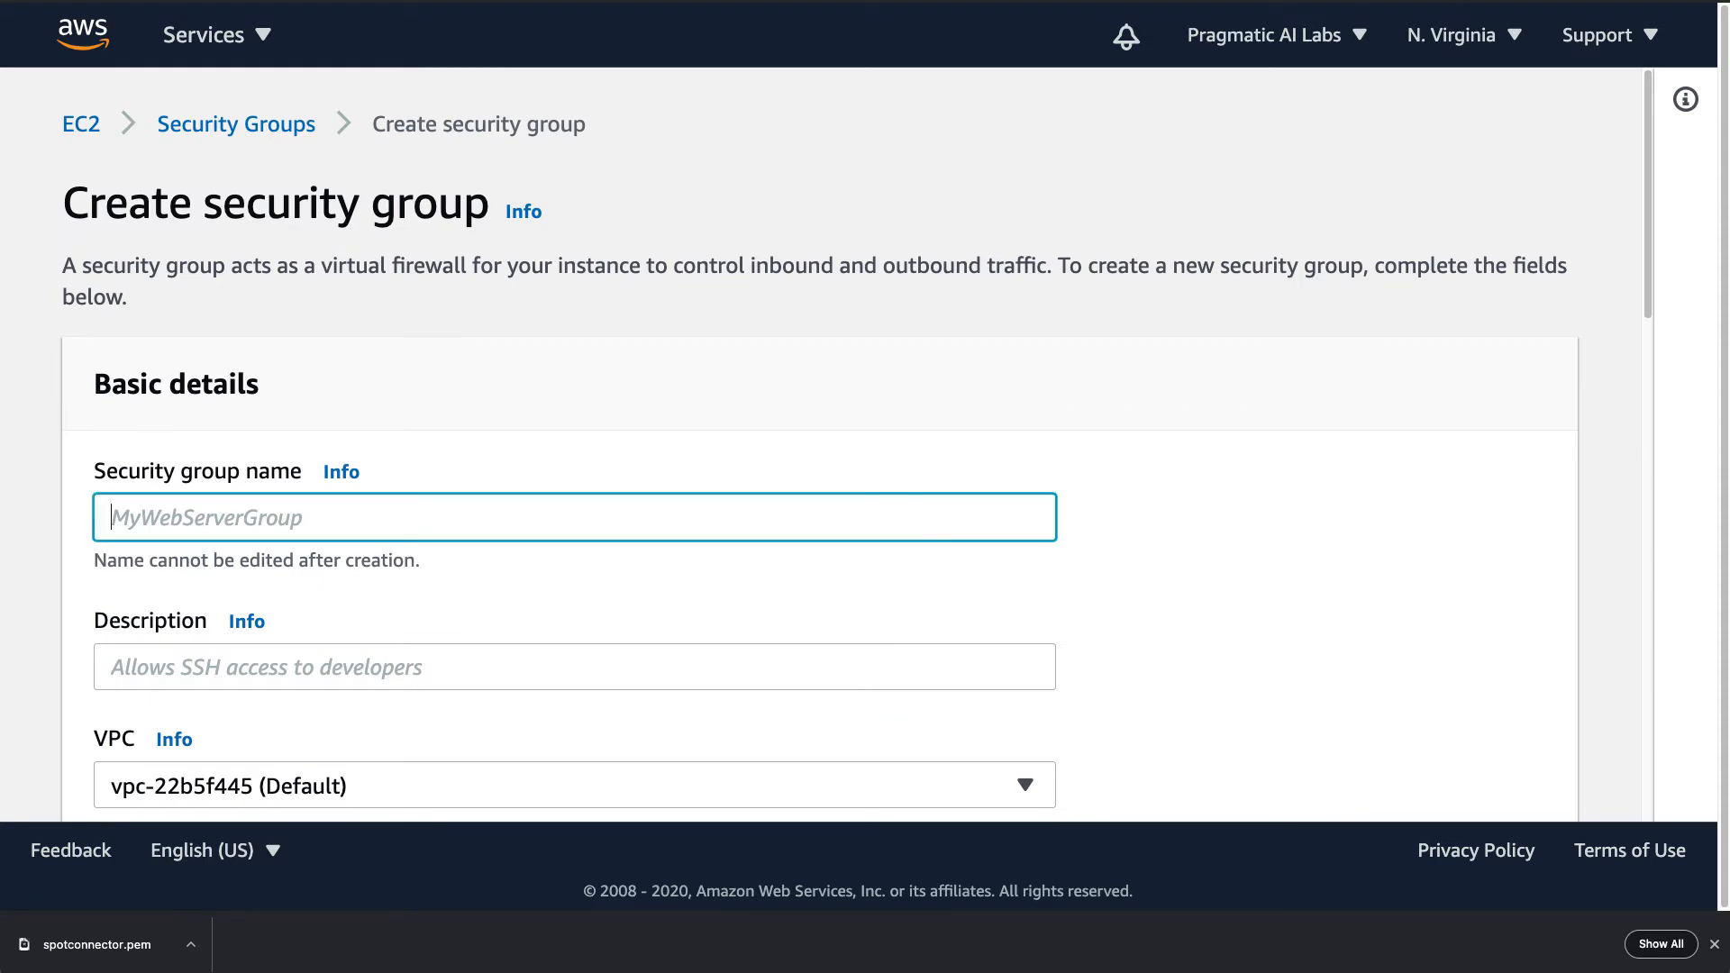
type("spotconne")
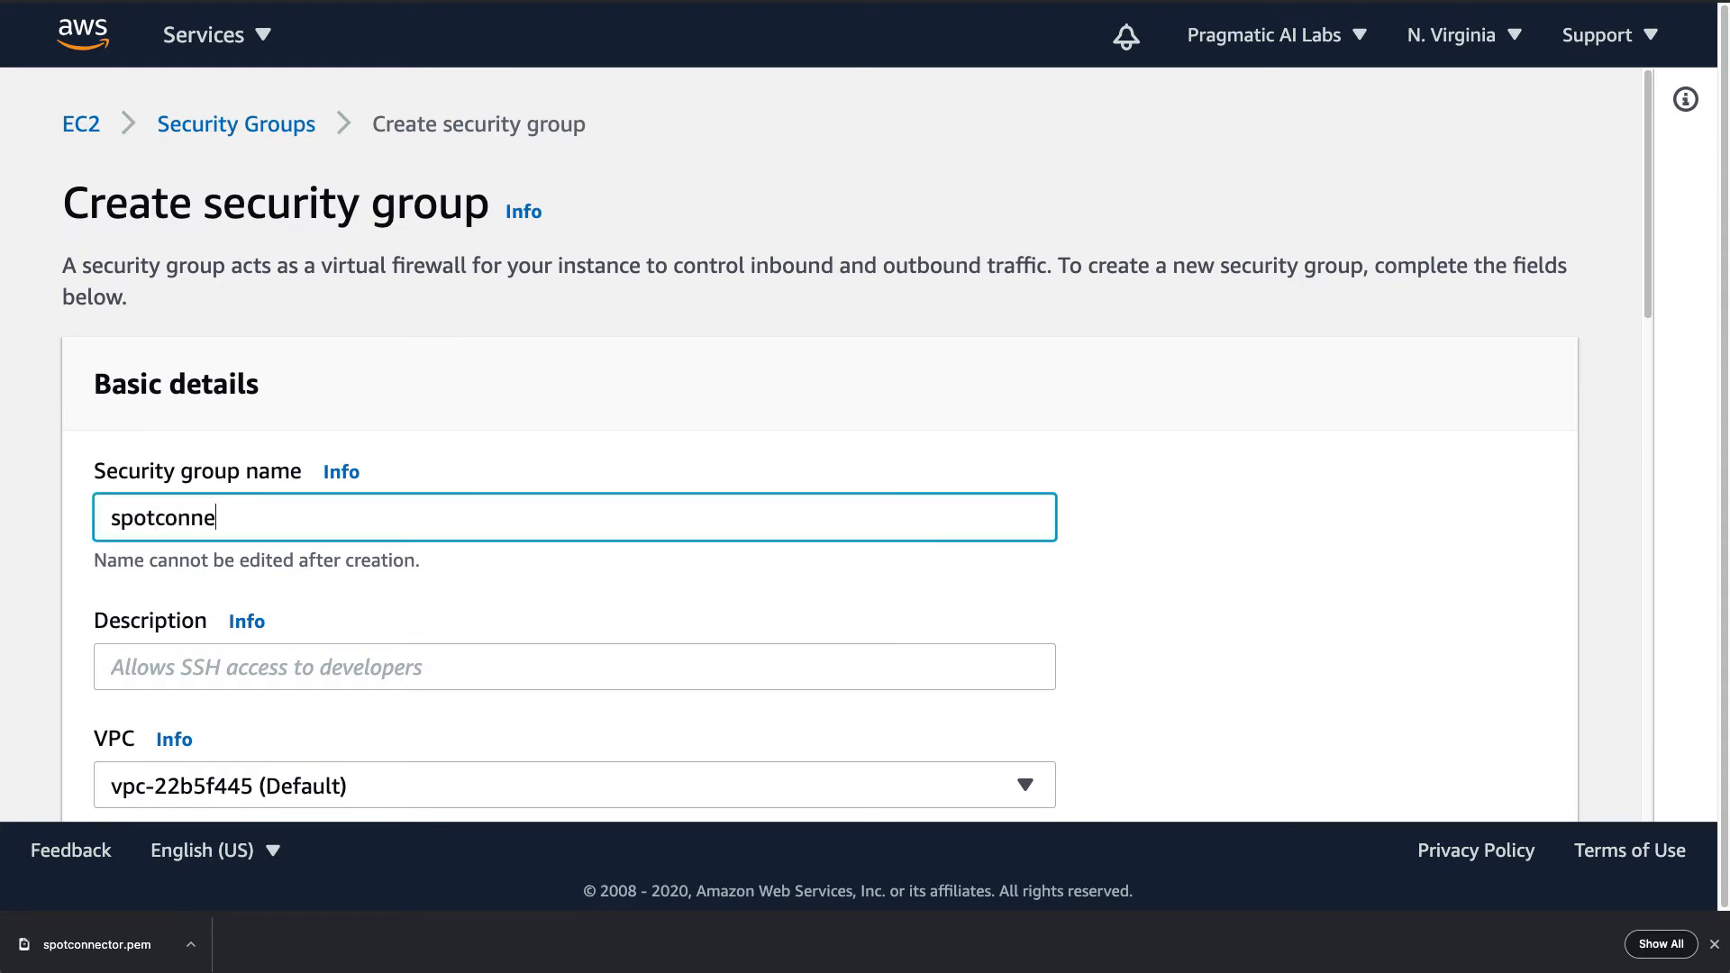
type("ct")
left_click(265, 683)
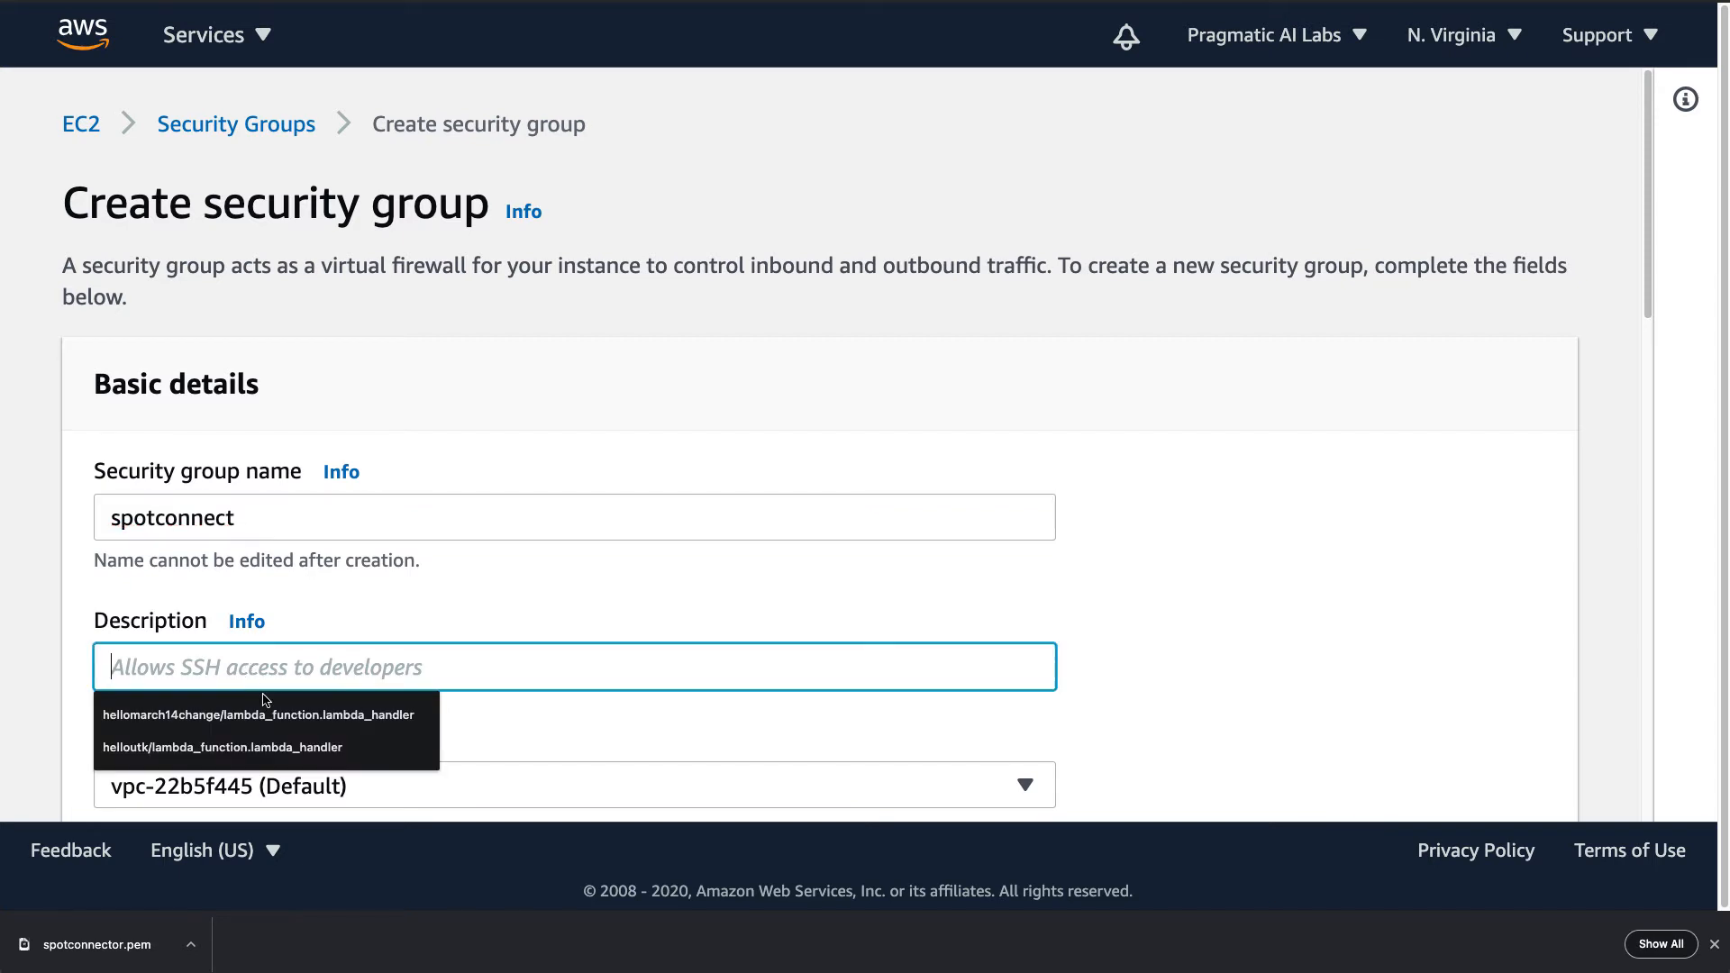
type("allows ")
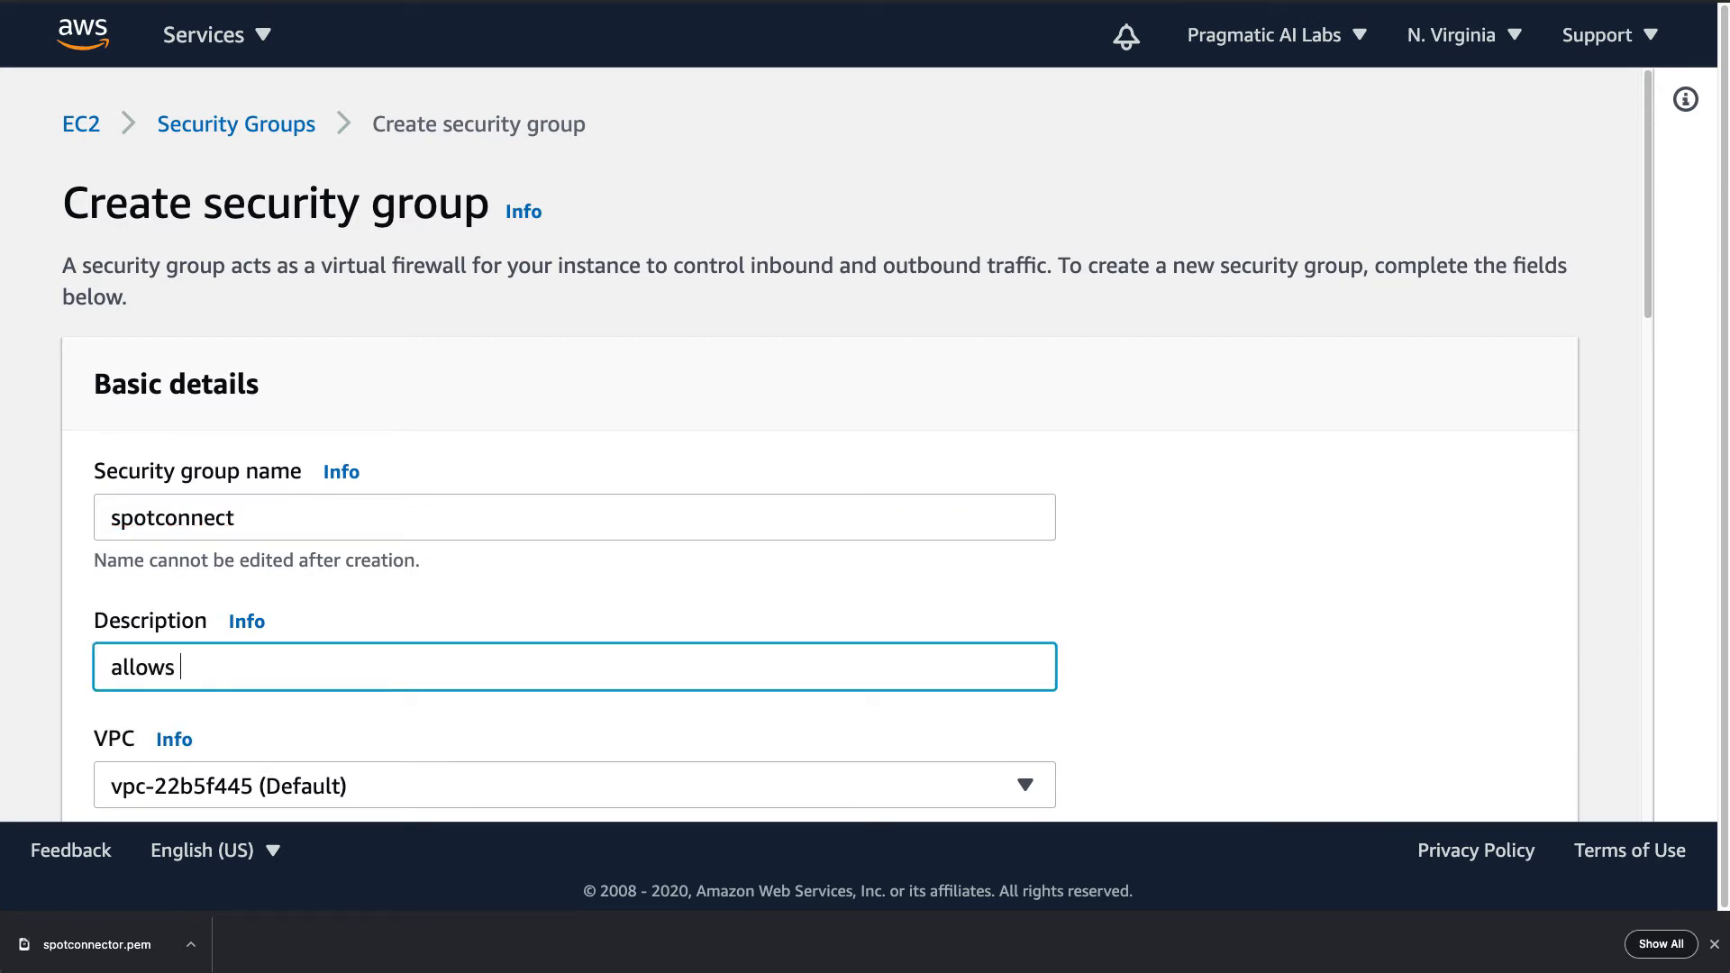
type("ssh access to spot in")
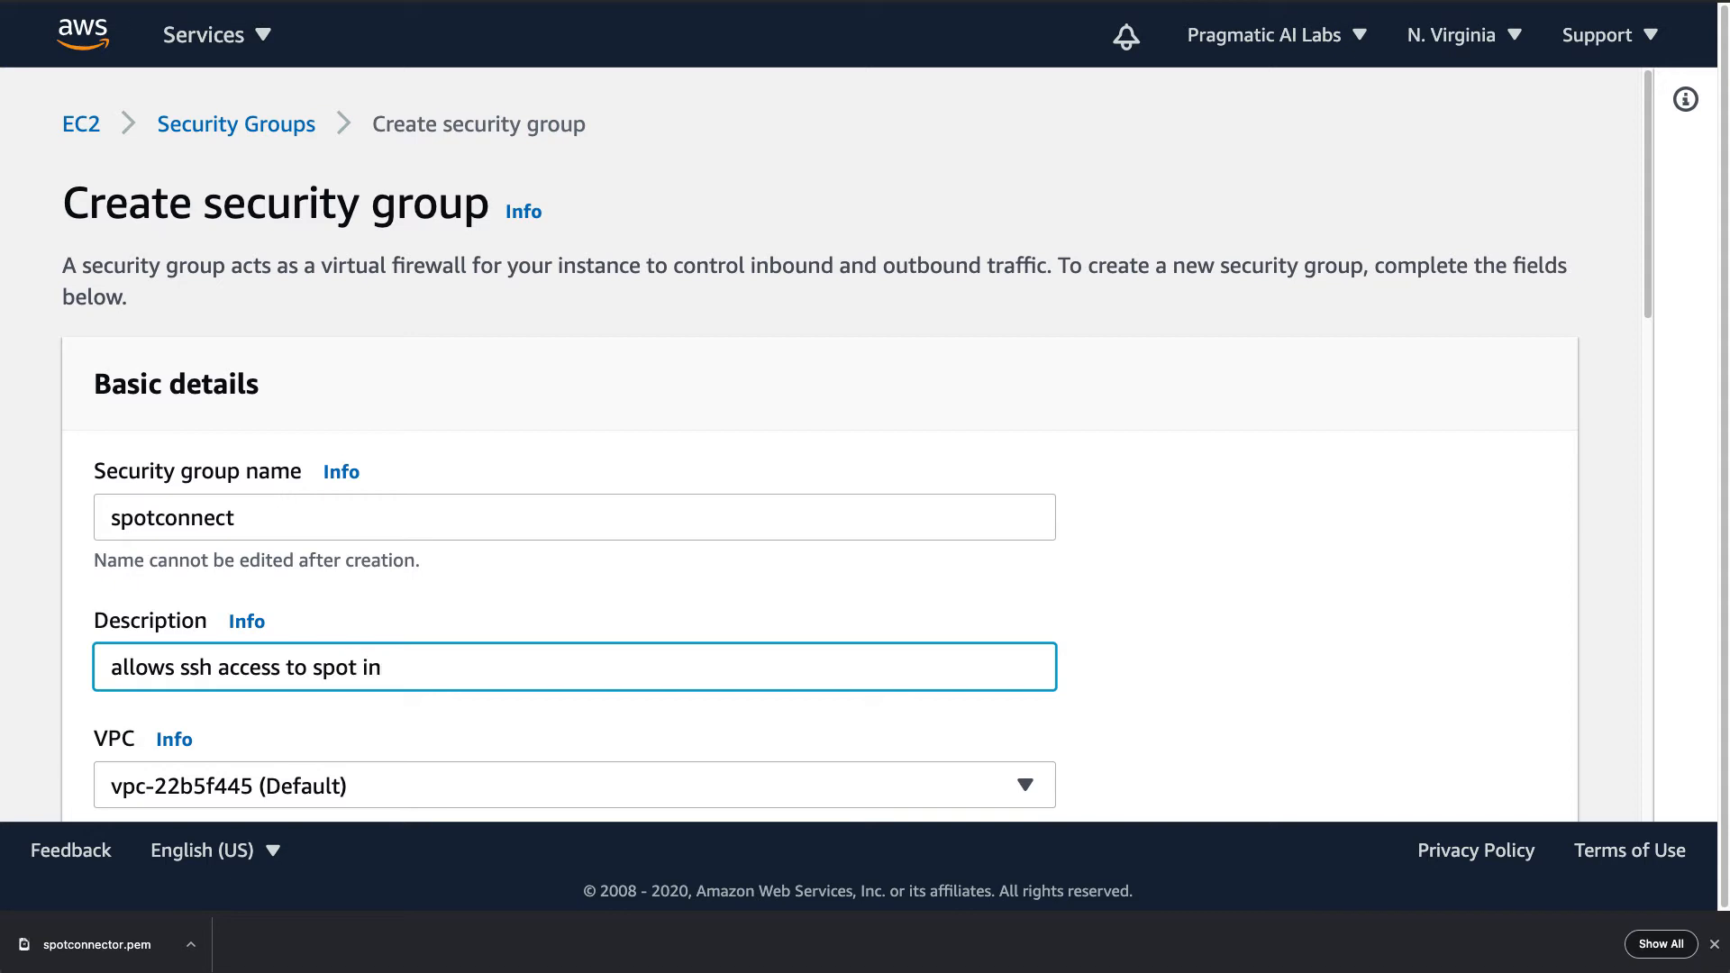
type("stan ces")
key("BackSpace")
key("BackSpace")
key("BackSpace")
type("ces")
- Add a Custom TCP inbound rule with port range 22 to the new security group
scroll(1240, 521, "down", 6)
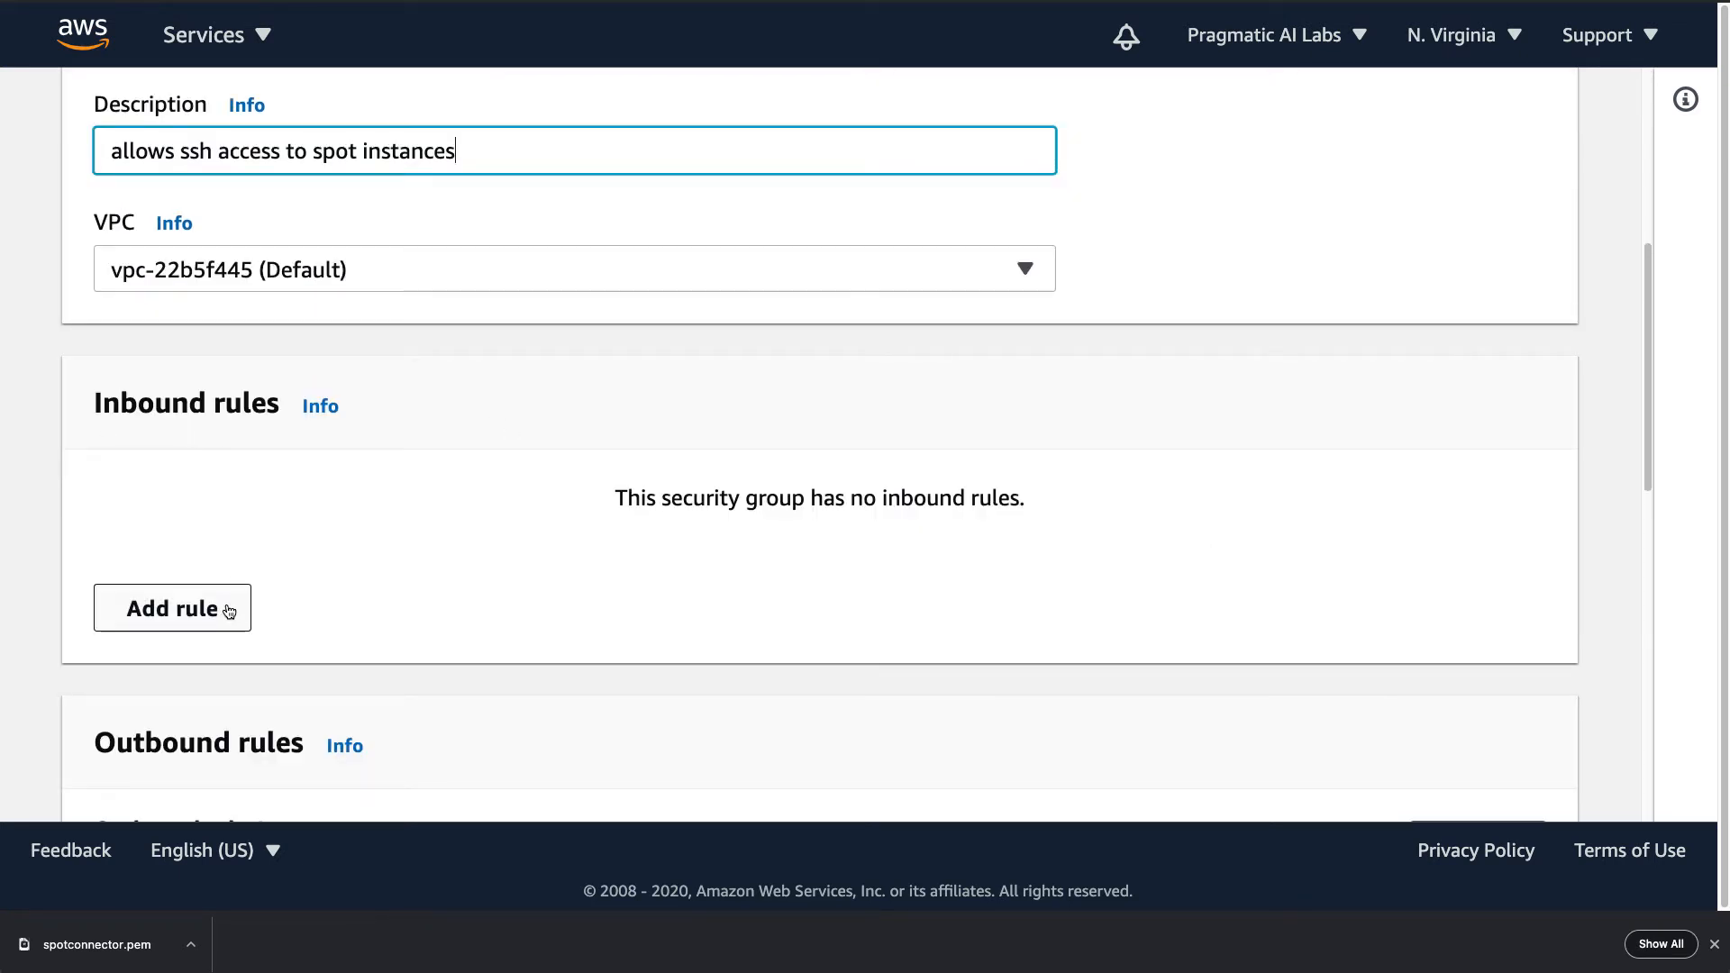
left_click(180, 609)
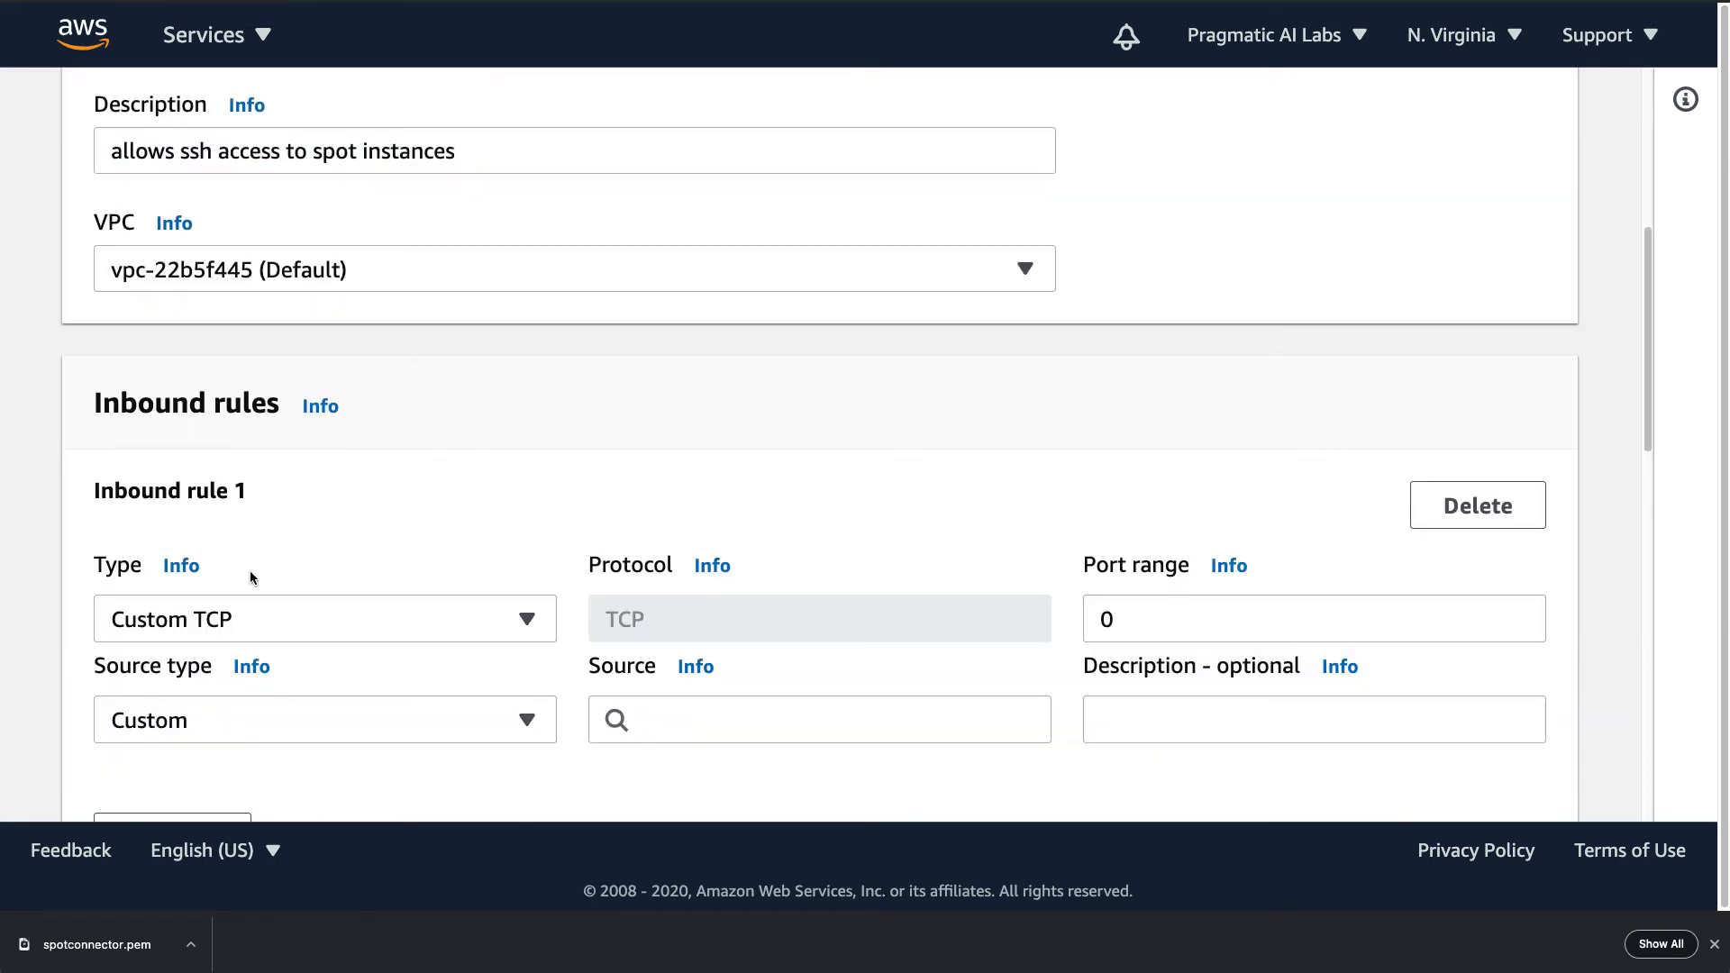
scroll(469, 521, "down", 2)
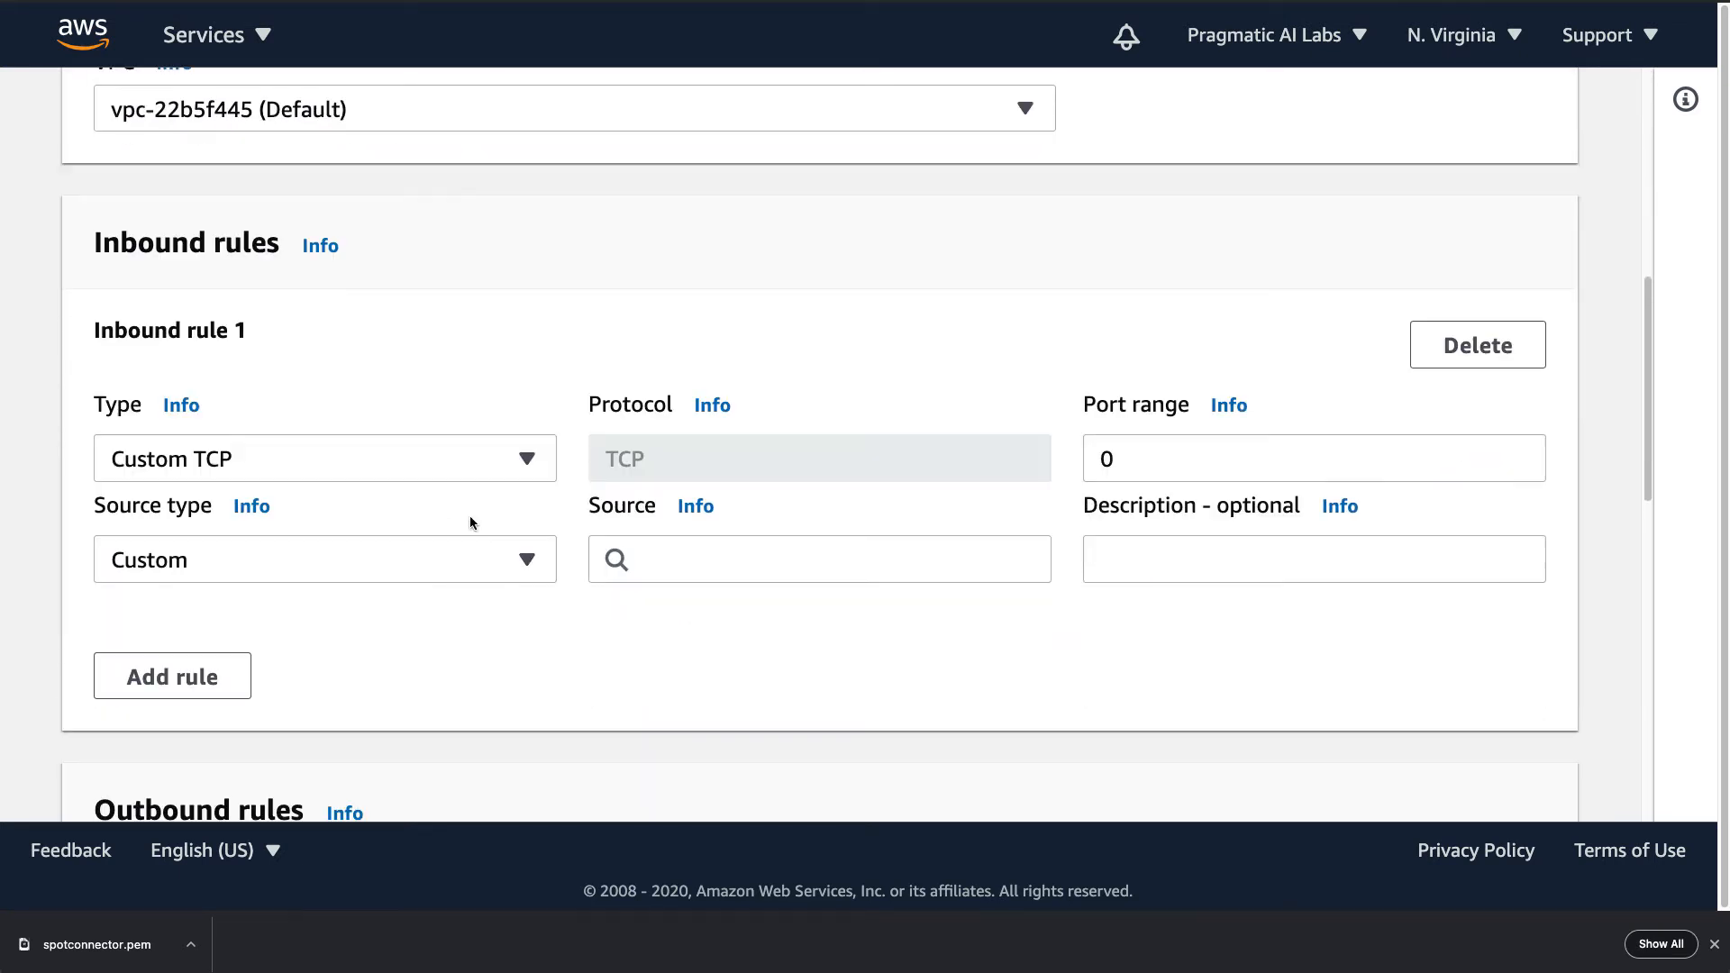
left_click(314, 464)
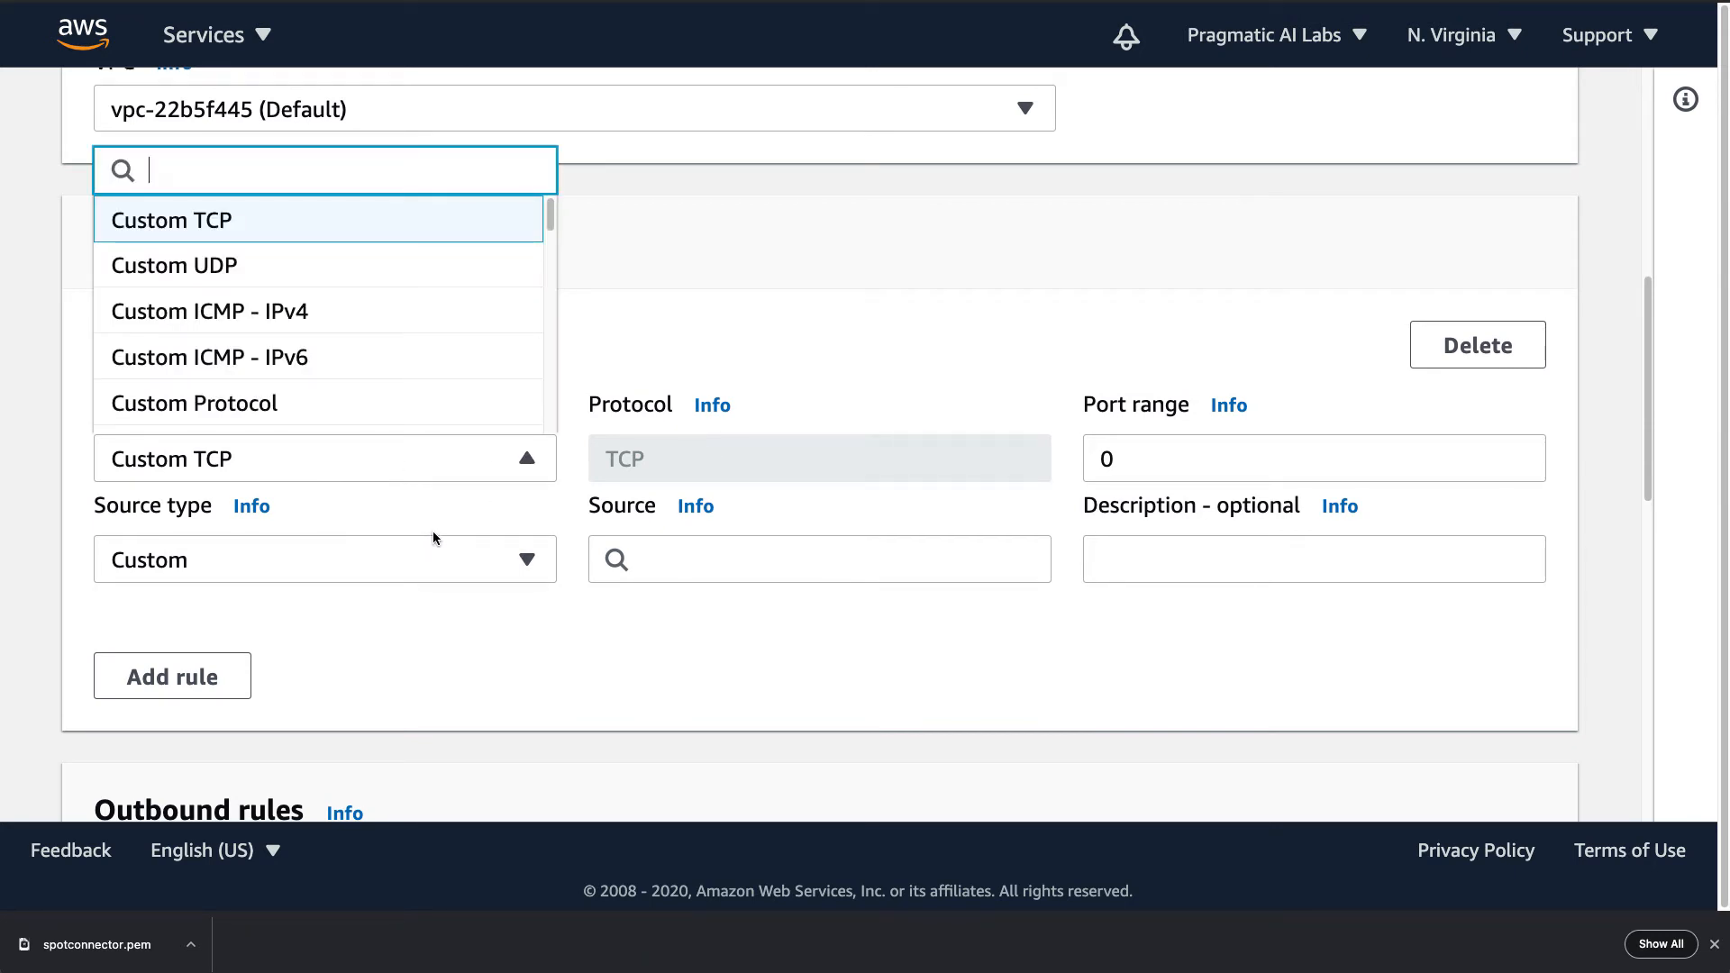
left_click(763, 651)
double_click(1109, 458)
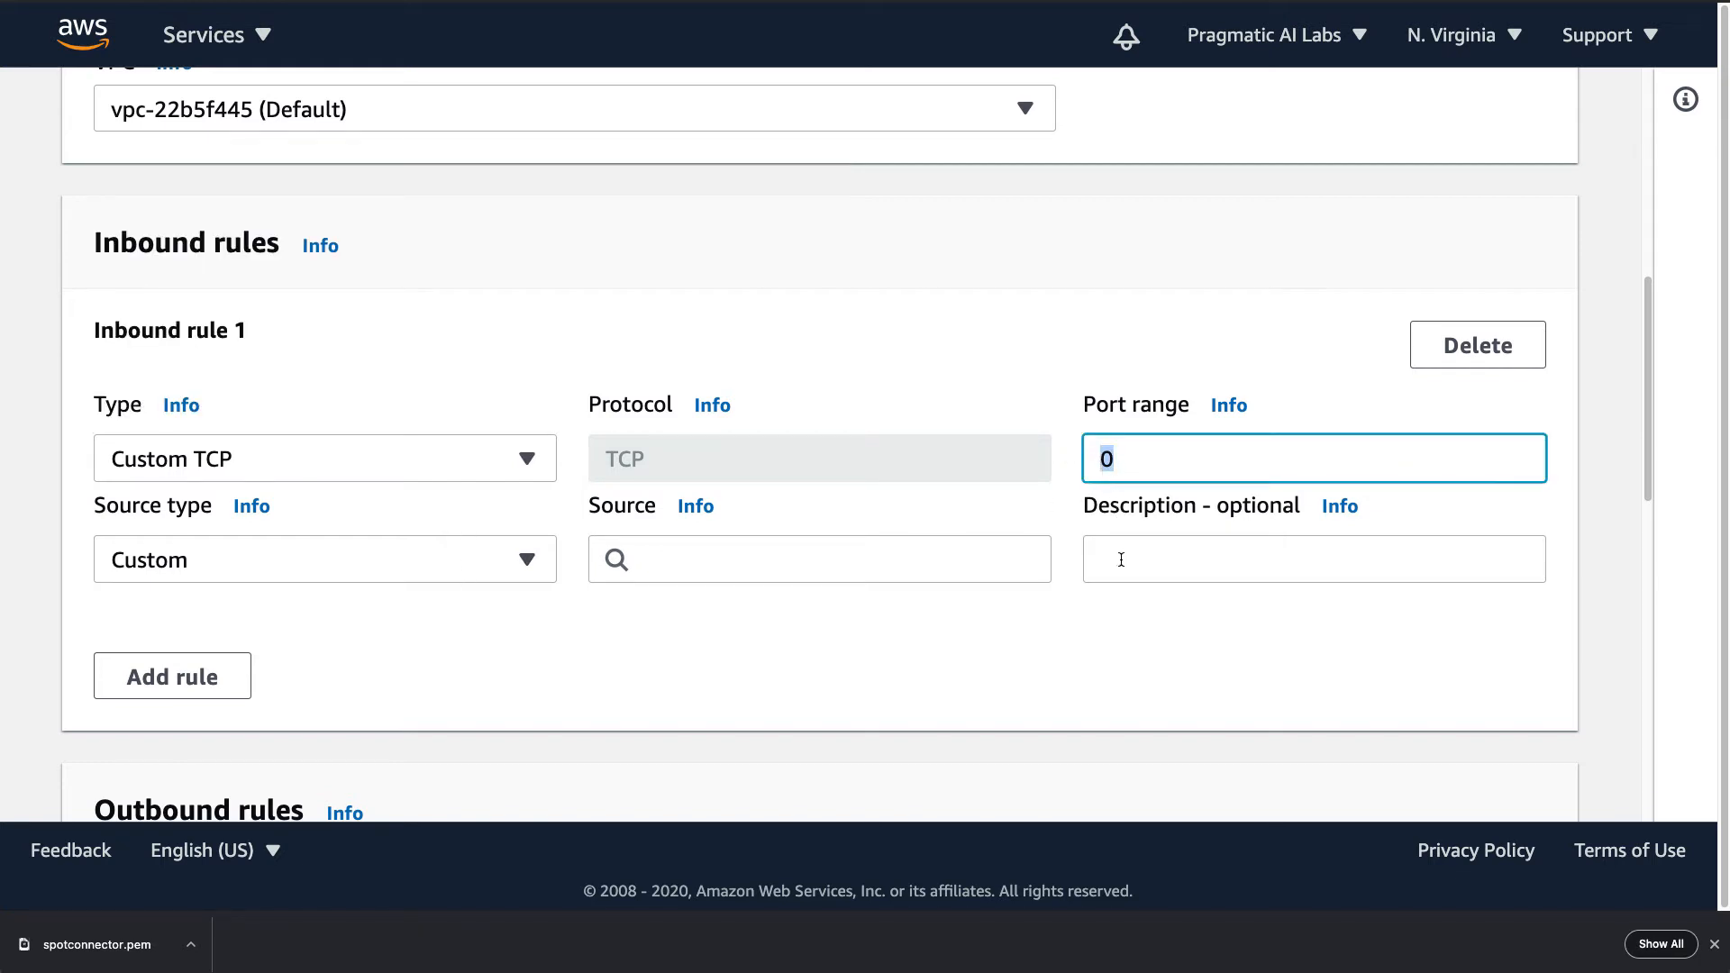
type("22")
left_click(1041, 622)
- Set the inbound rule's source to 0.0.0.0/0 and create the security group
left_click(763, 565)
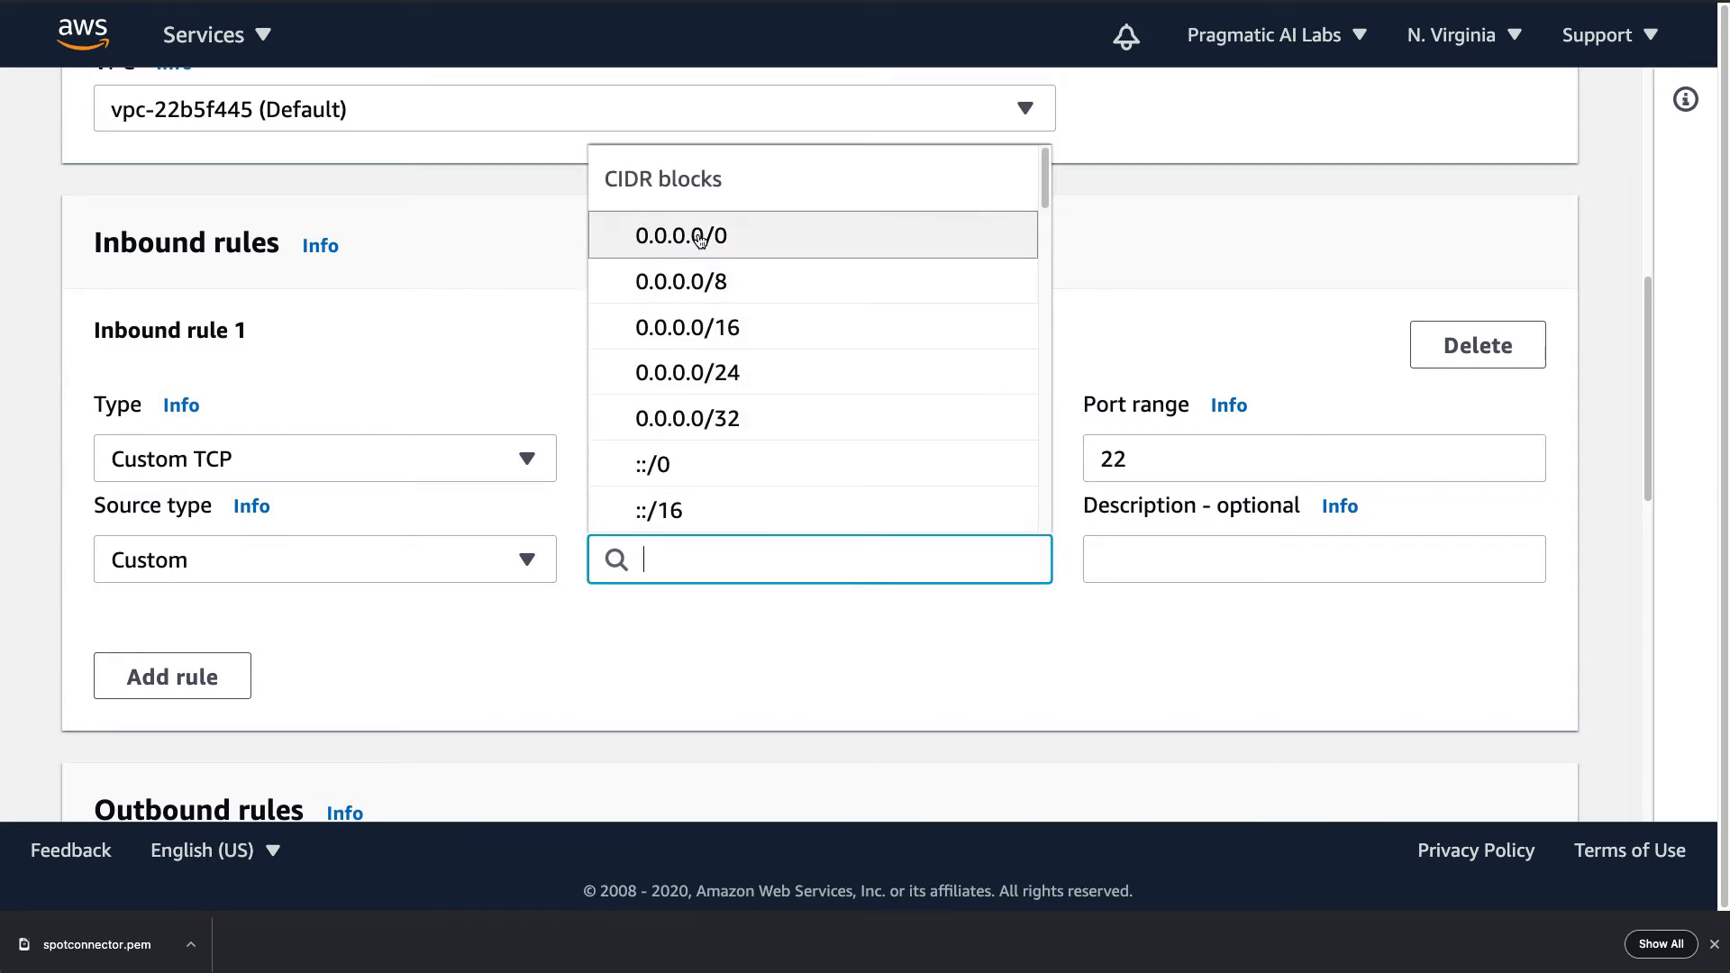
left_click(701, 237)
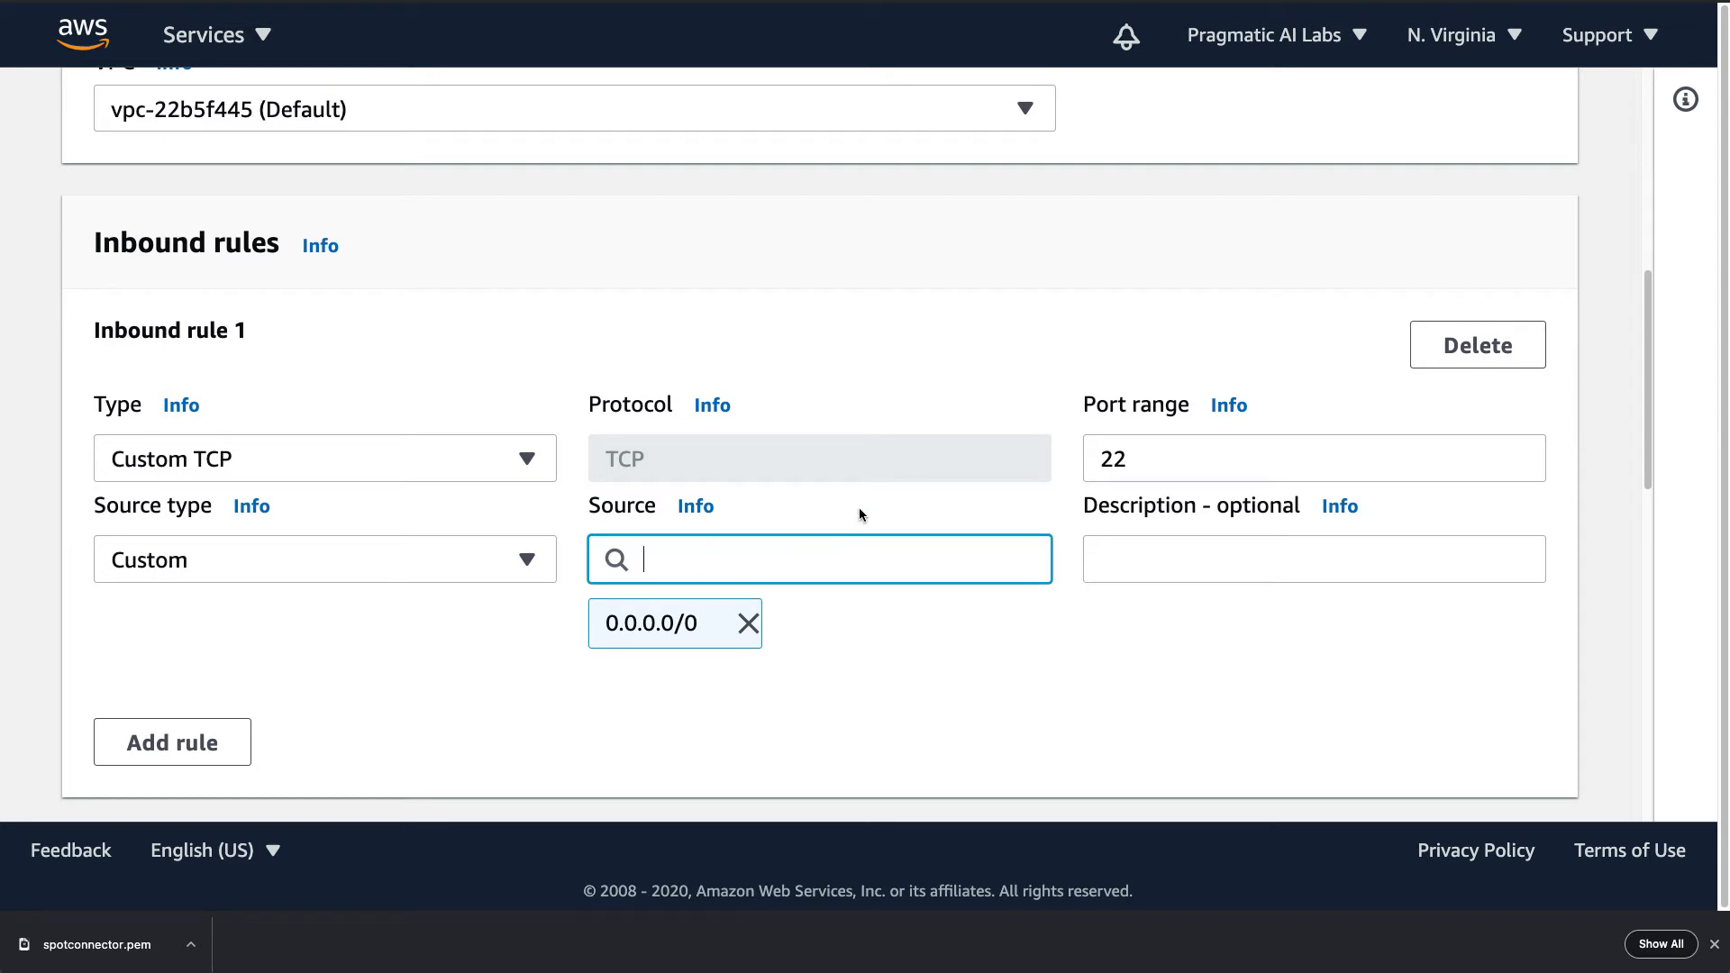
scroll(926, 680, "down", 6)
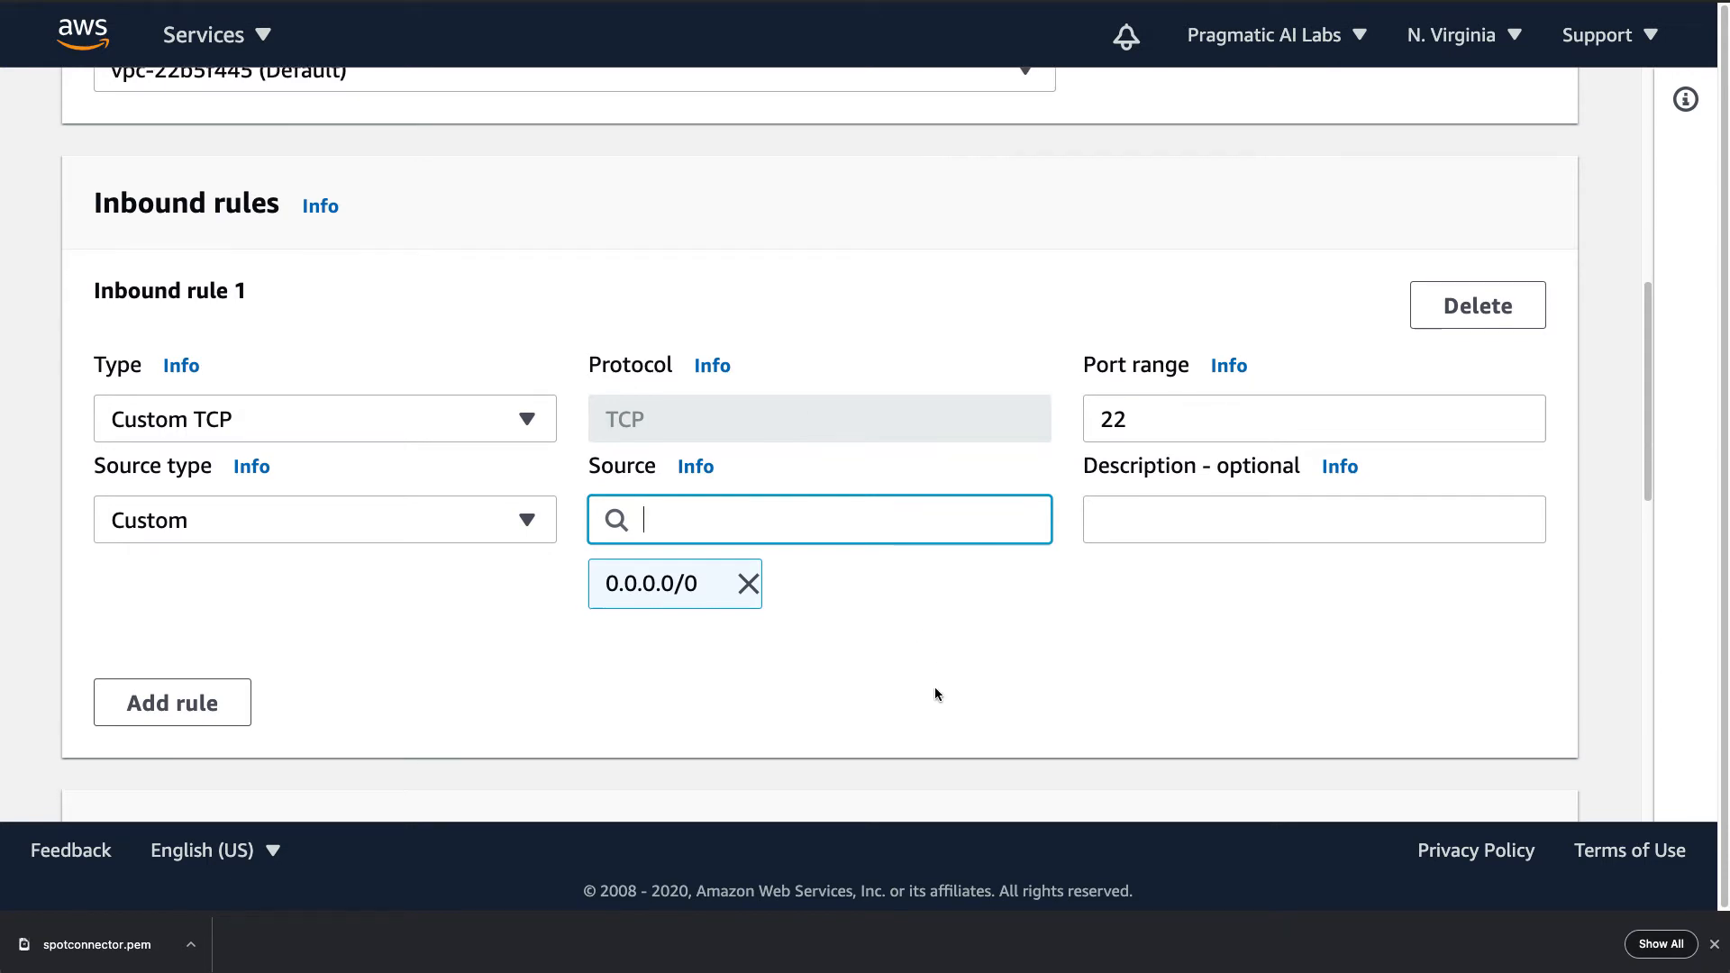
scroll(934, 676, "down", 7)
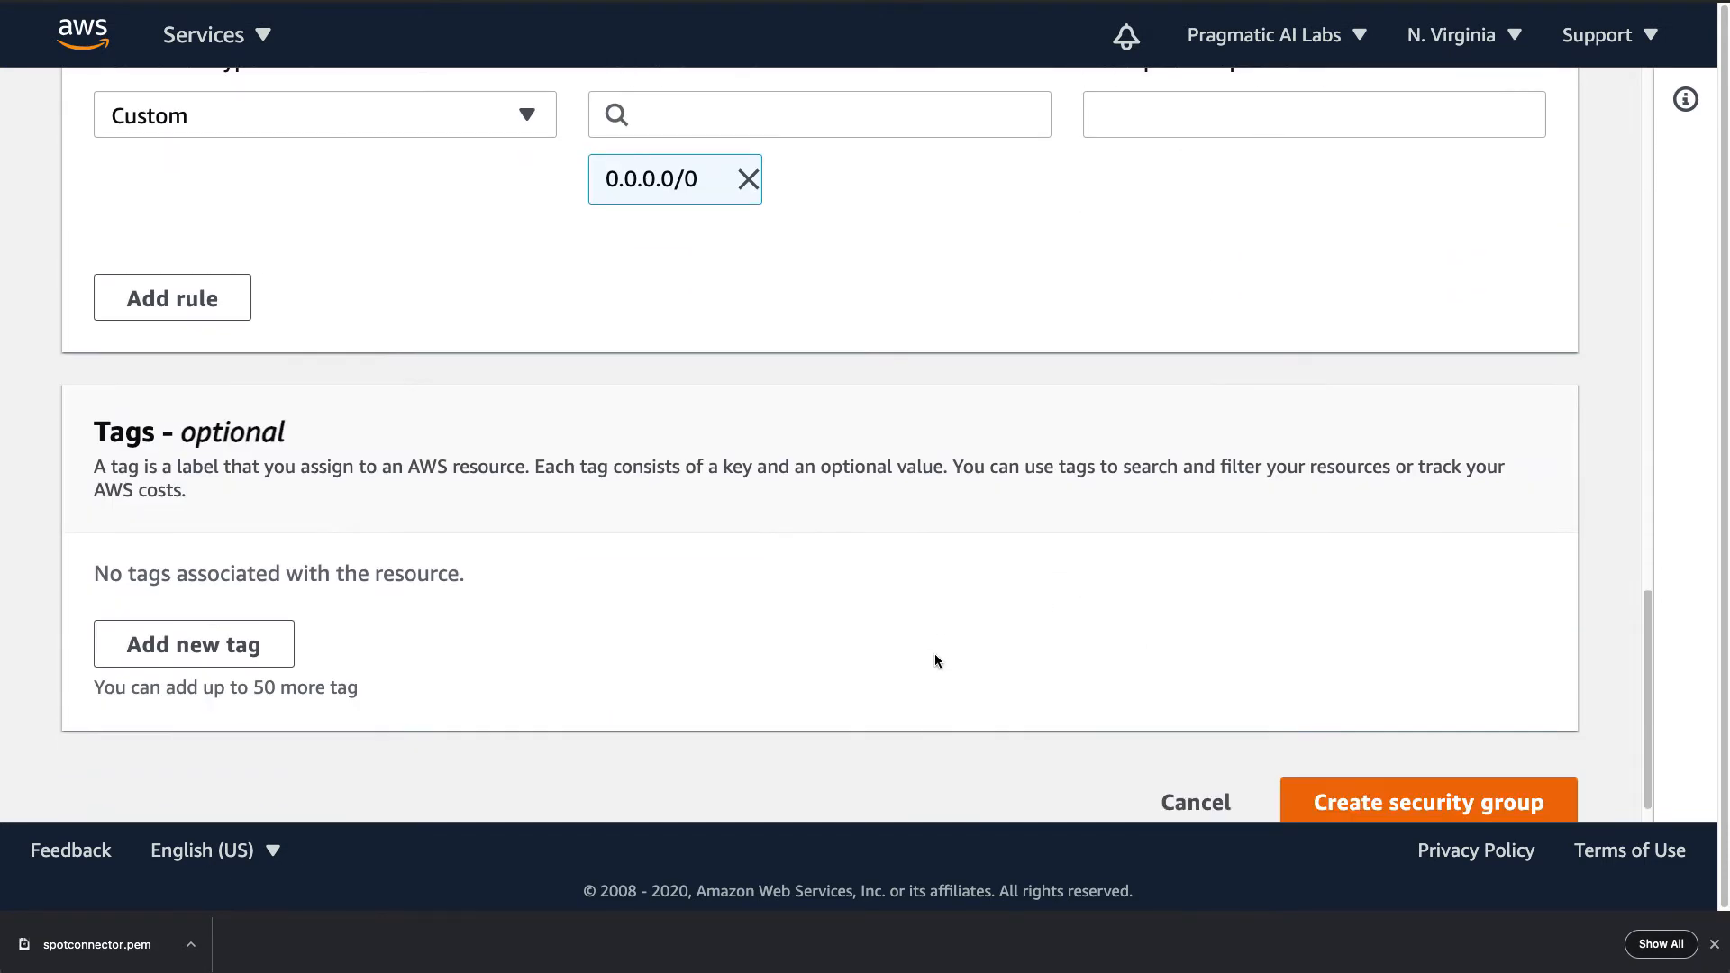
left_click(1452, 770)
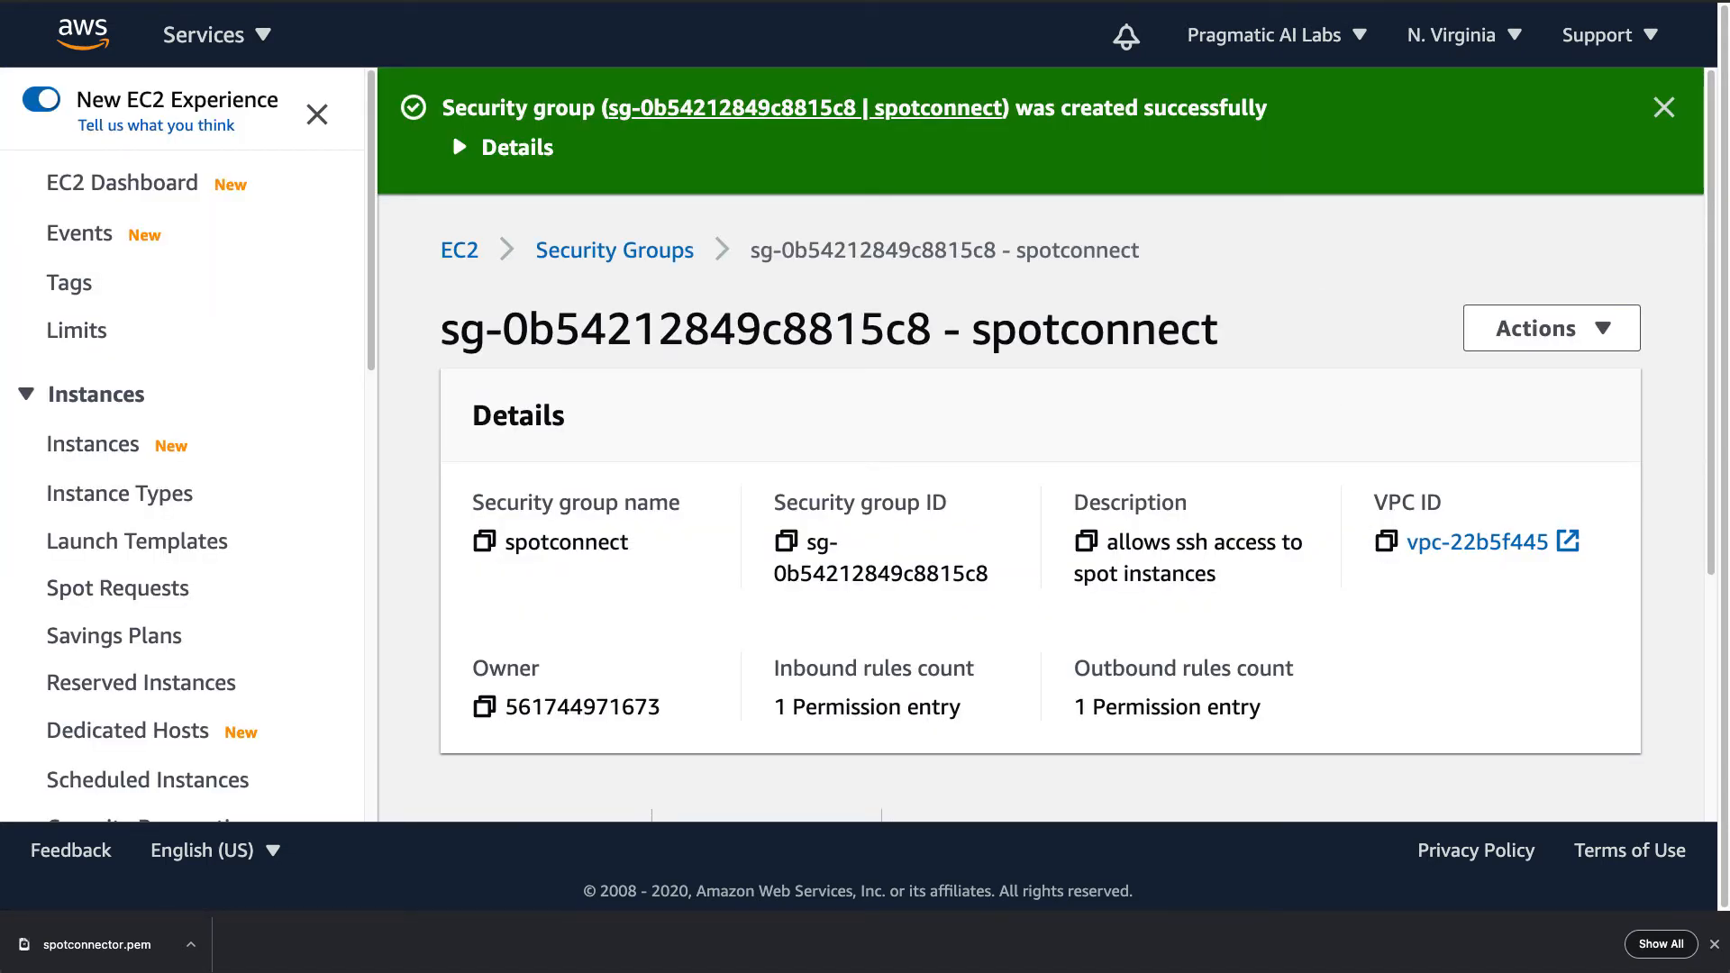
- Return to the spot request, refresh its security group list and select the spotconnect group
left_click(974, 2)
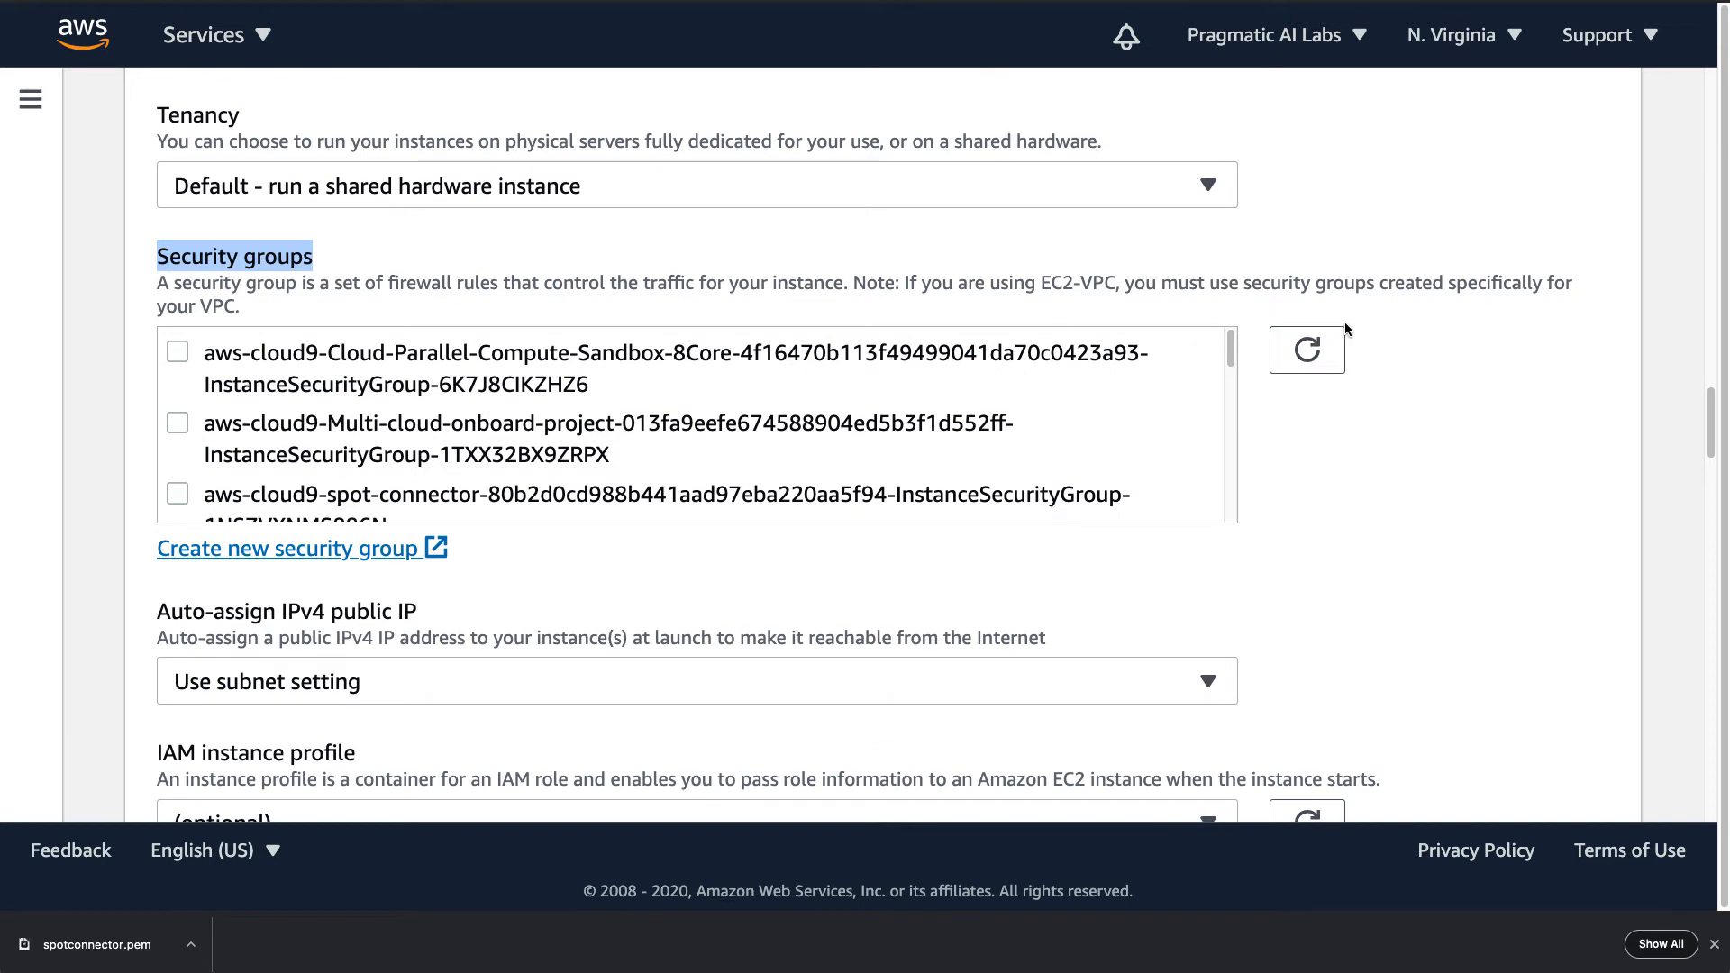
left_click(1308, 349)
left_click_drag(1231, 365, 1231, 490)
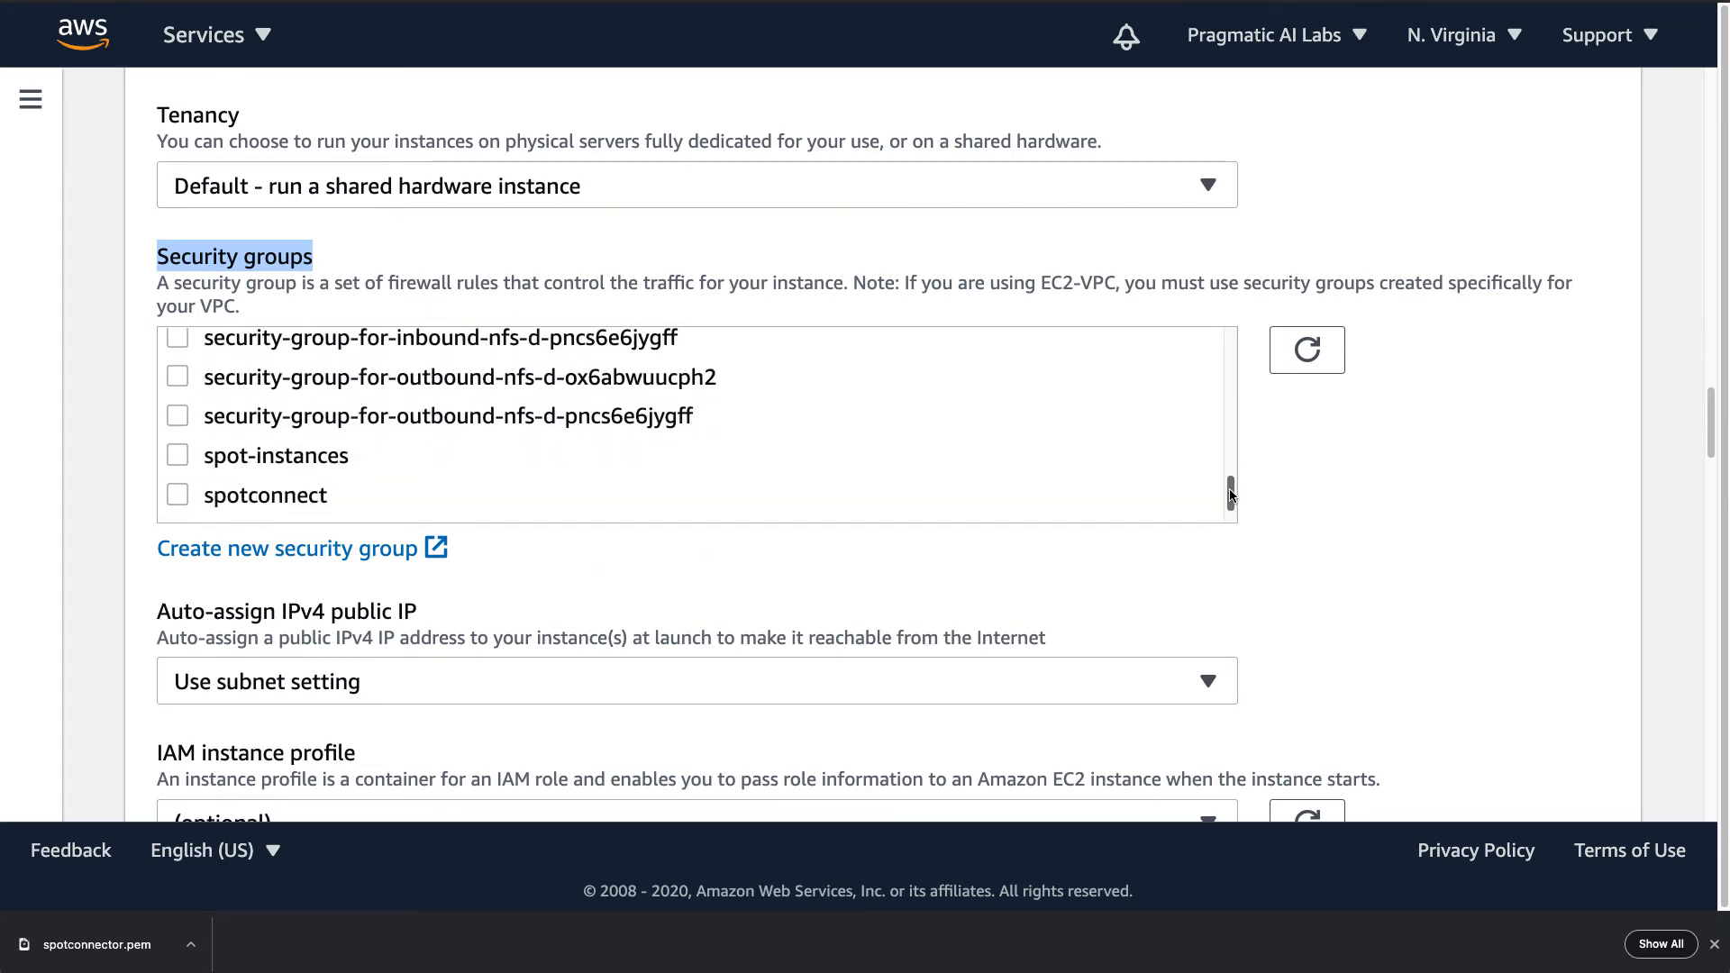
left_click(176, 495)
scroll(1445, 577, "down", 3)
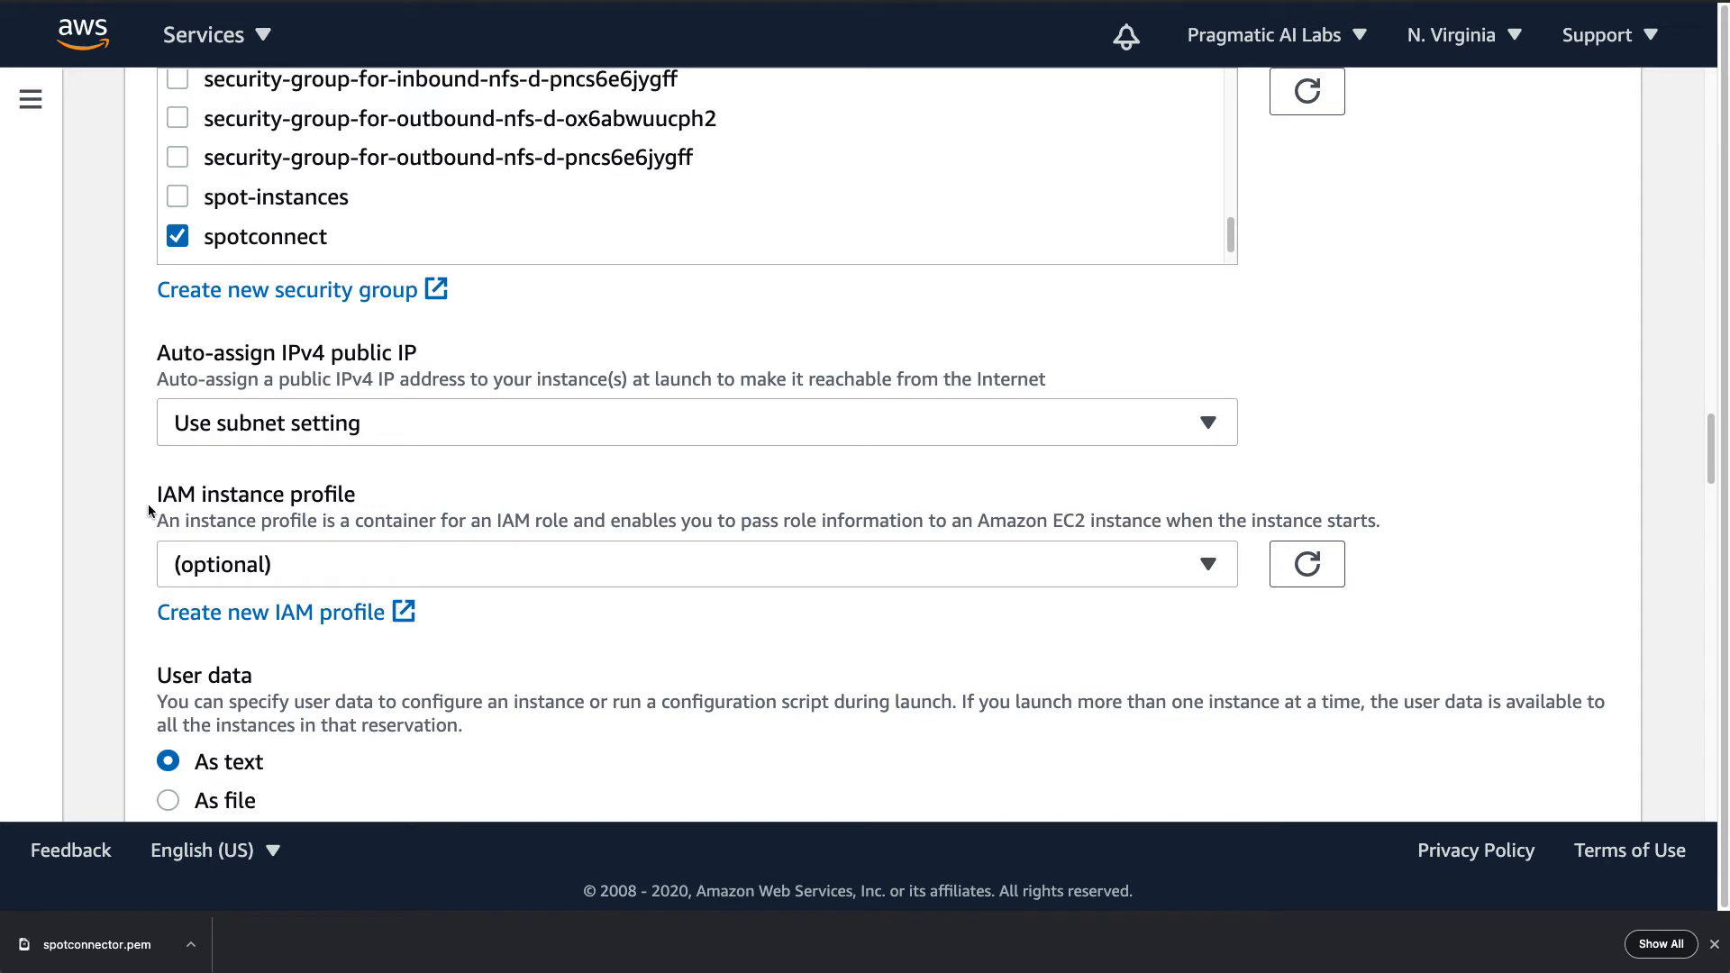
- Review the remaining profile, tag, capacity, fleet and price settings of the spot request and launch it
left_click_drag(169, 505, 355, 495)
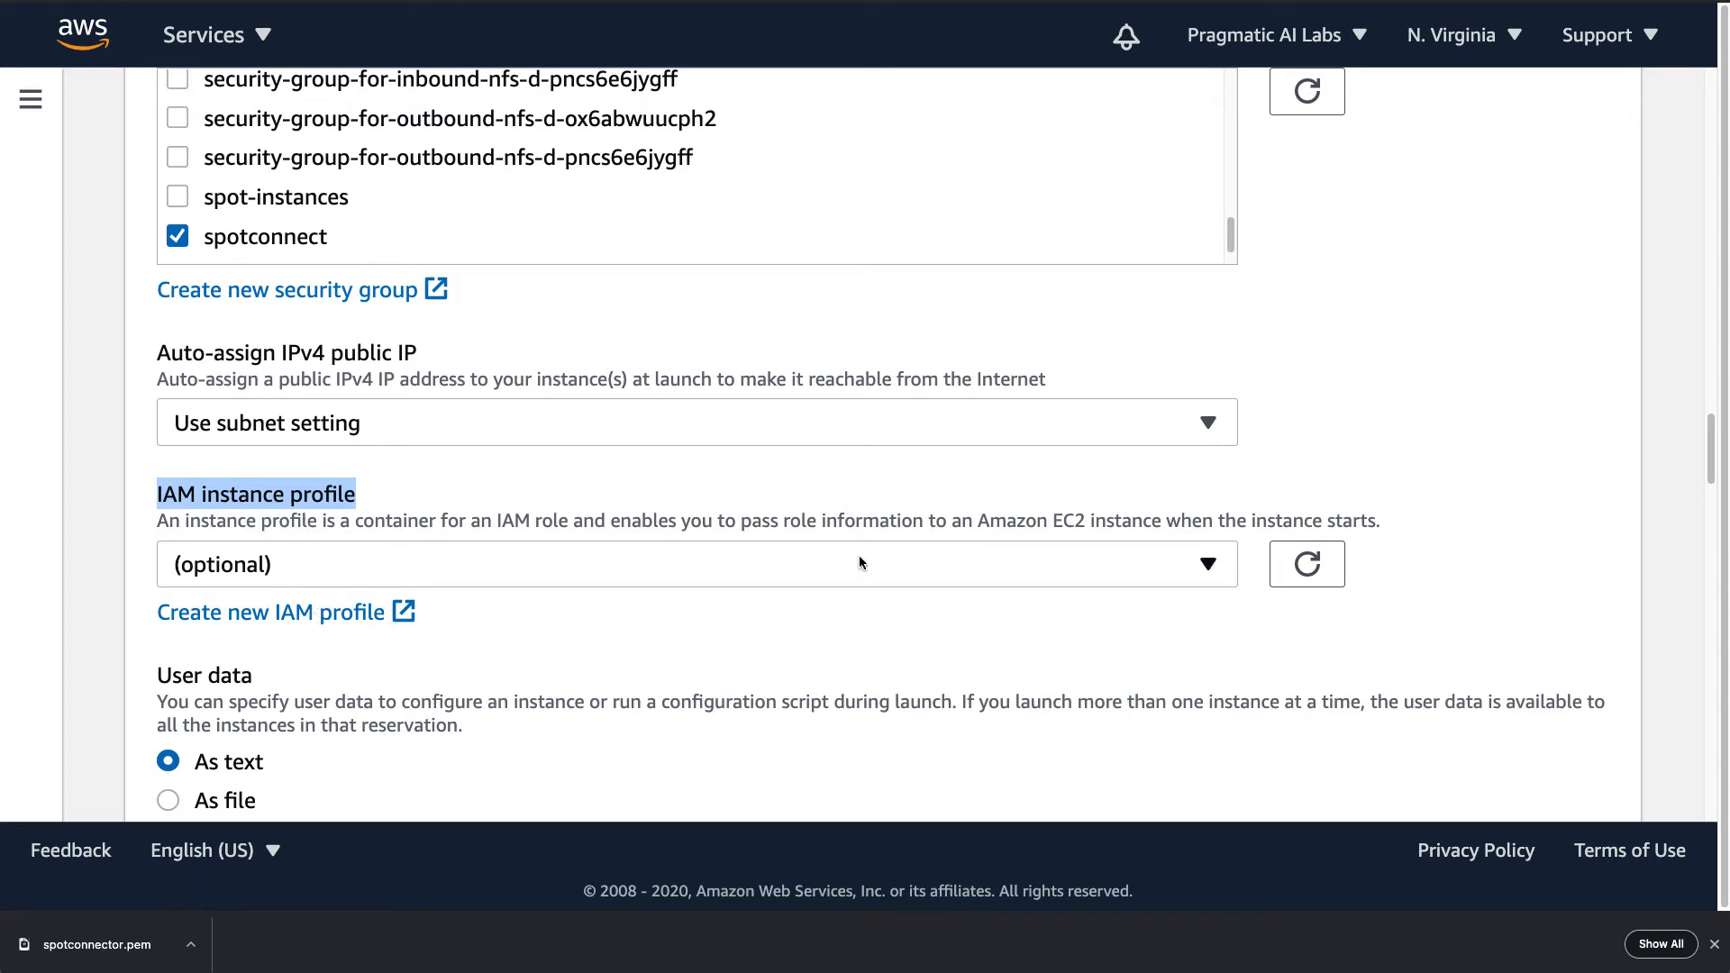
scroll(863, 557, "down", 3)
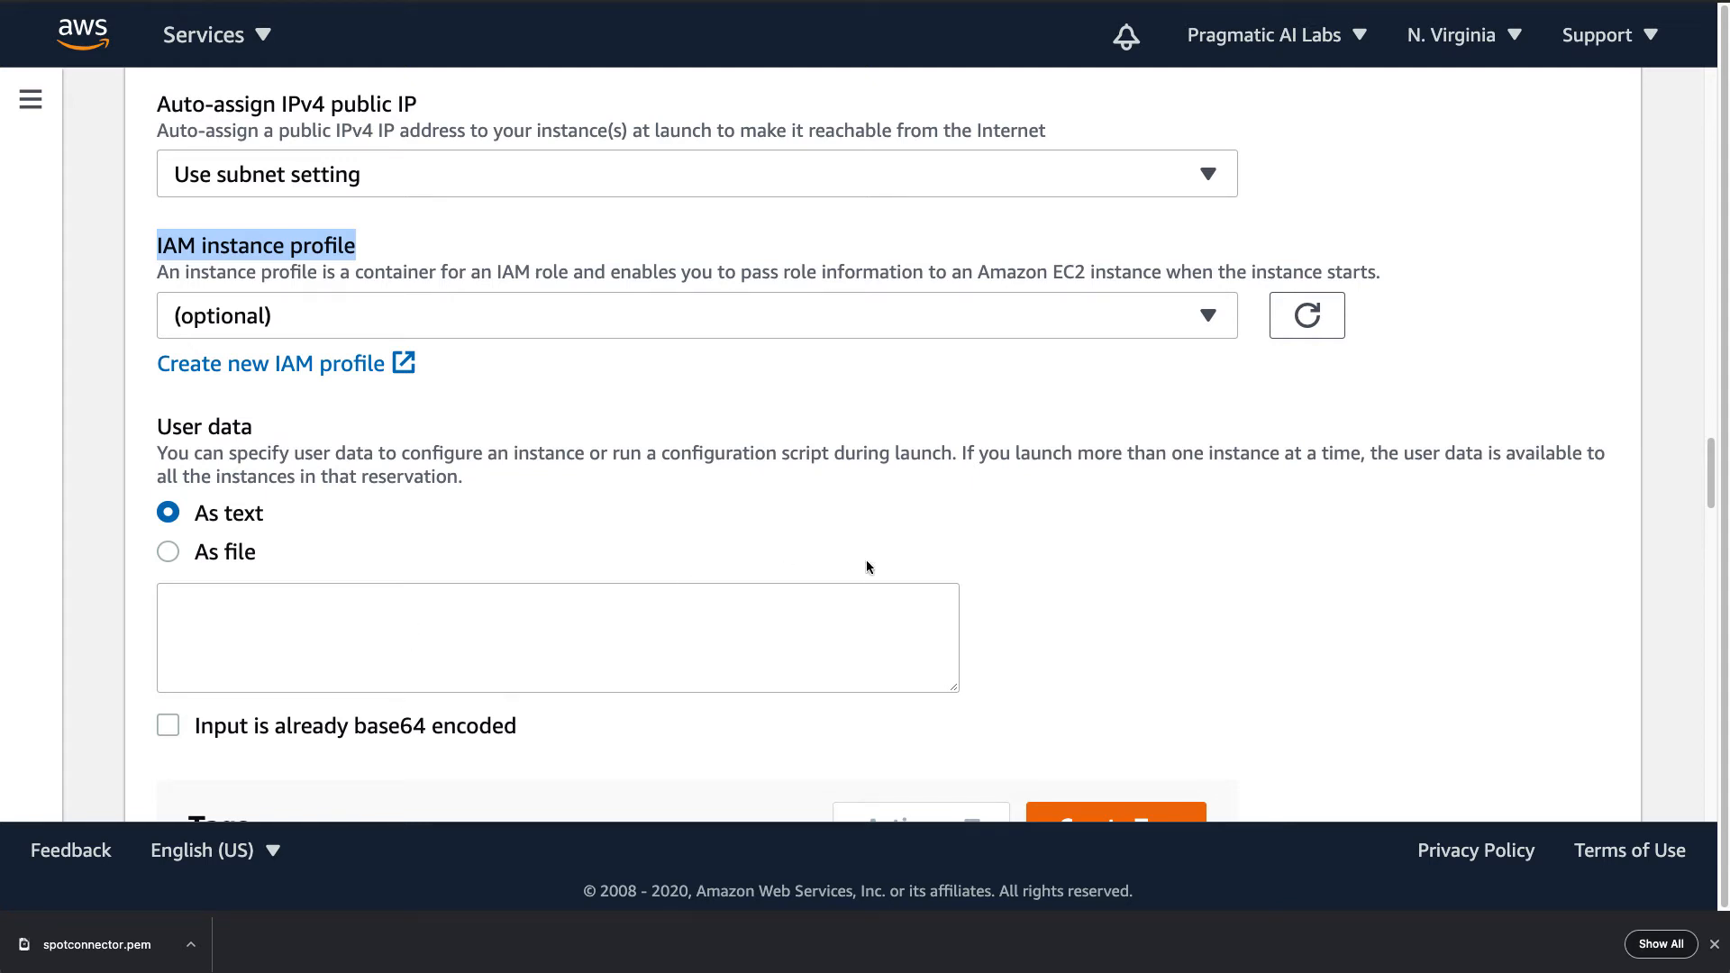
scroll(1030, 609, "down", 7)
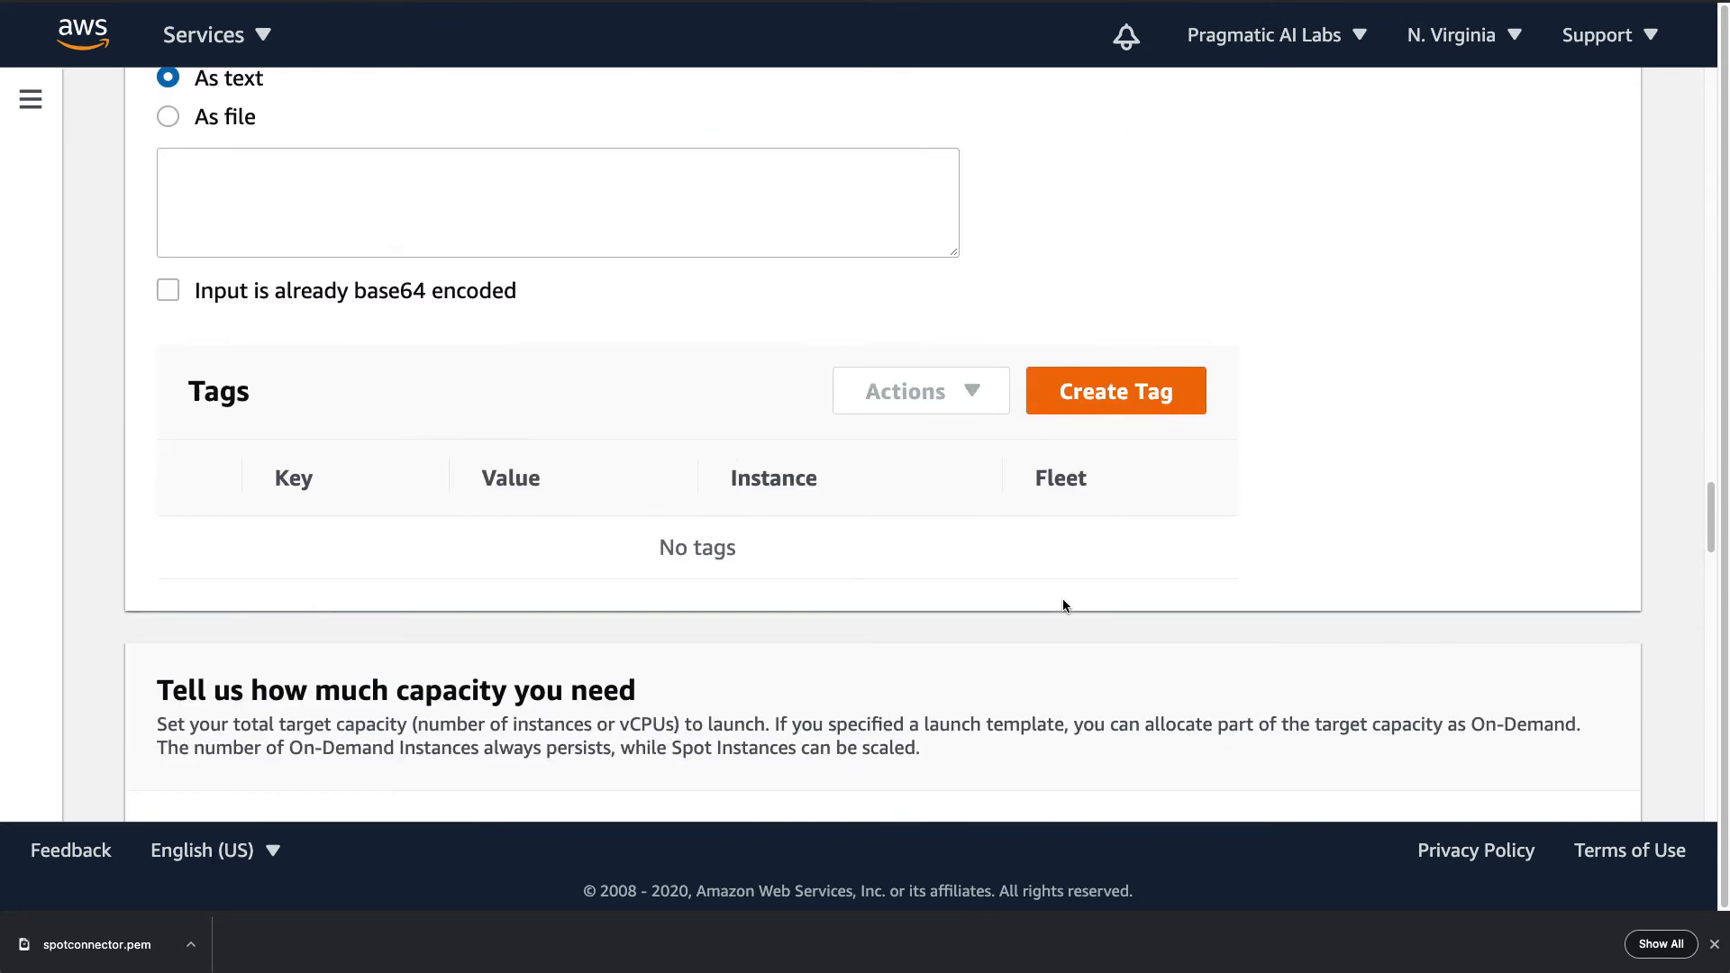
scroll(1059, 598, "down", 1)
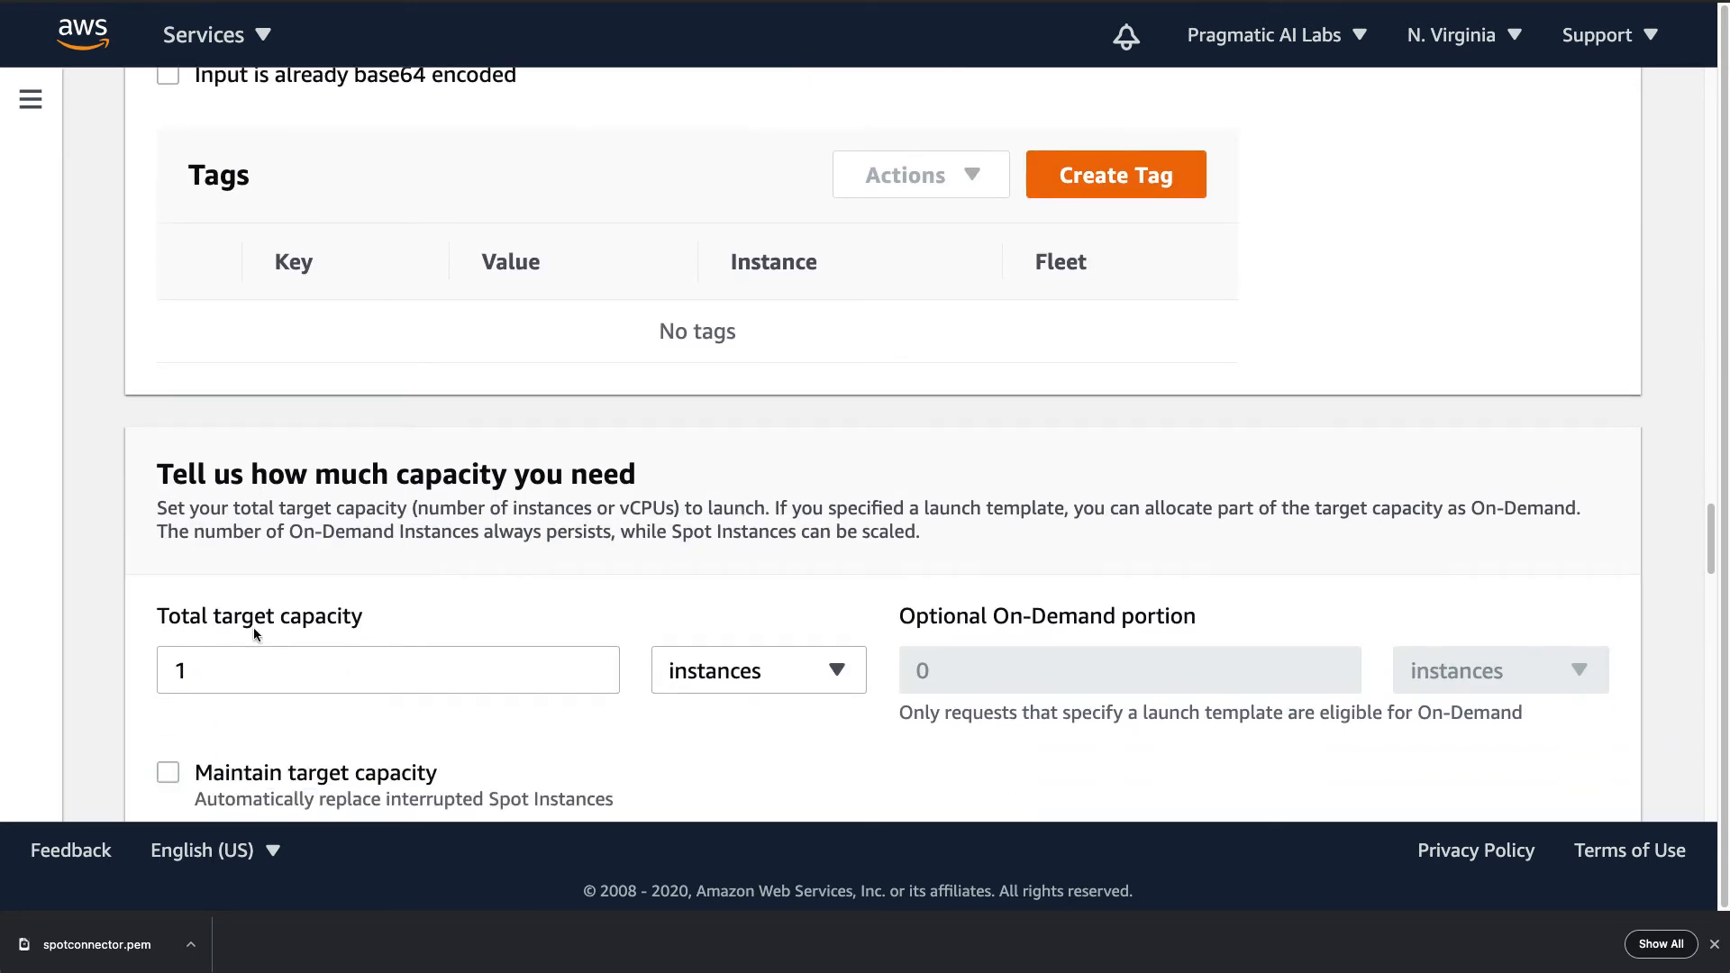
scroll(751, 597, "down", 2)
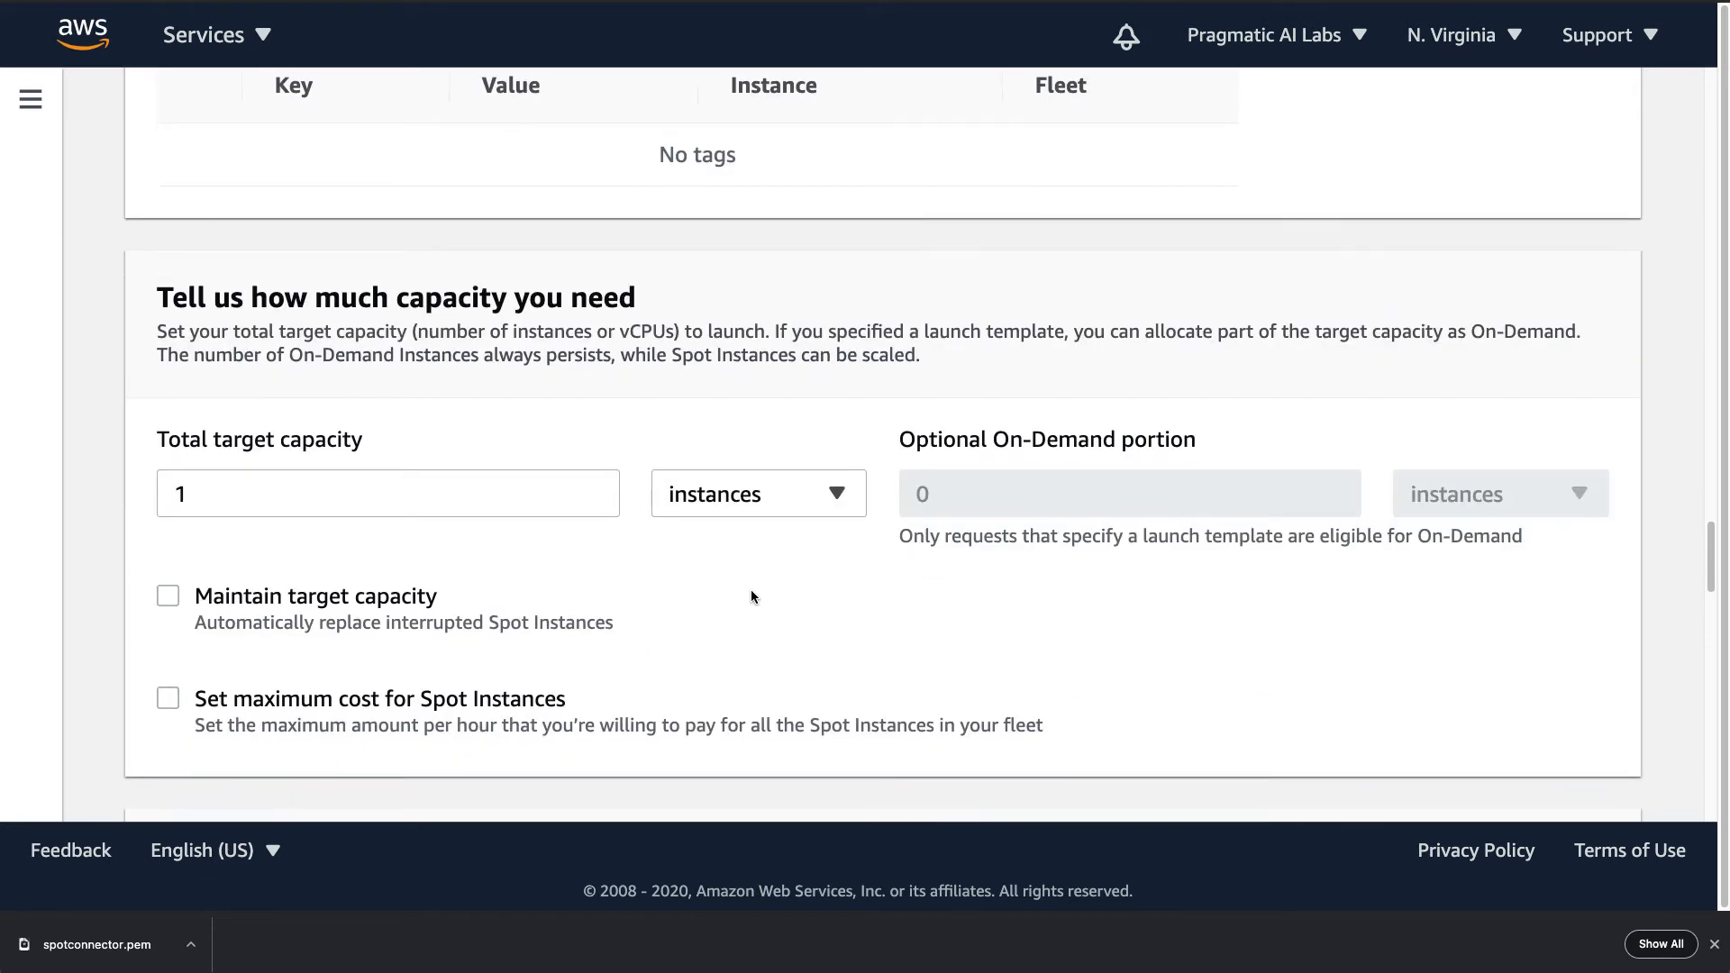
scroll(752, 597, "down", 5)
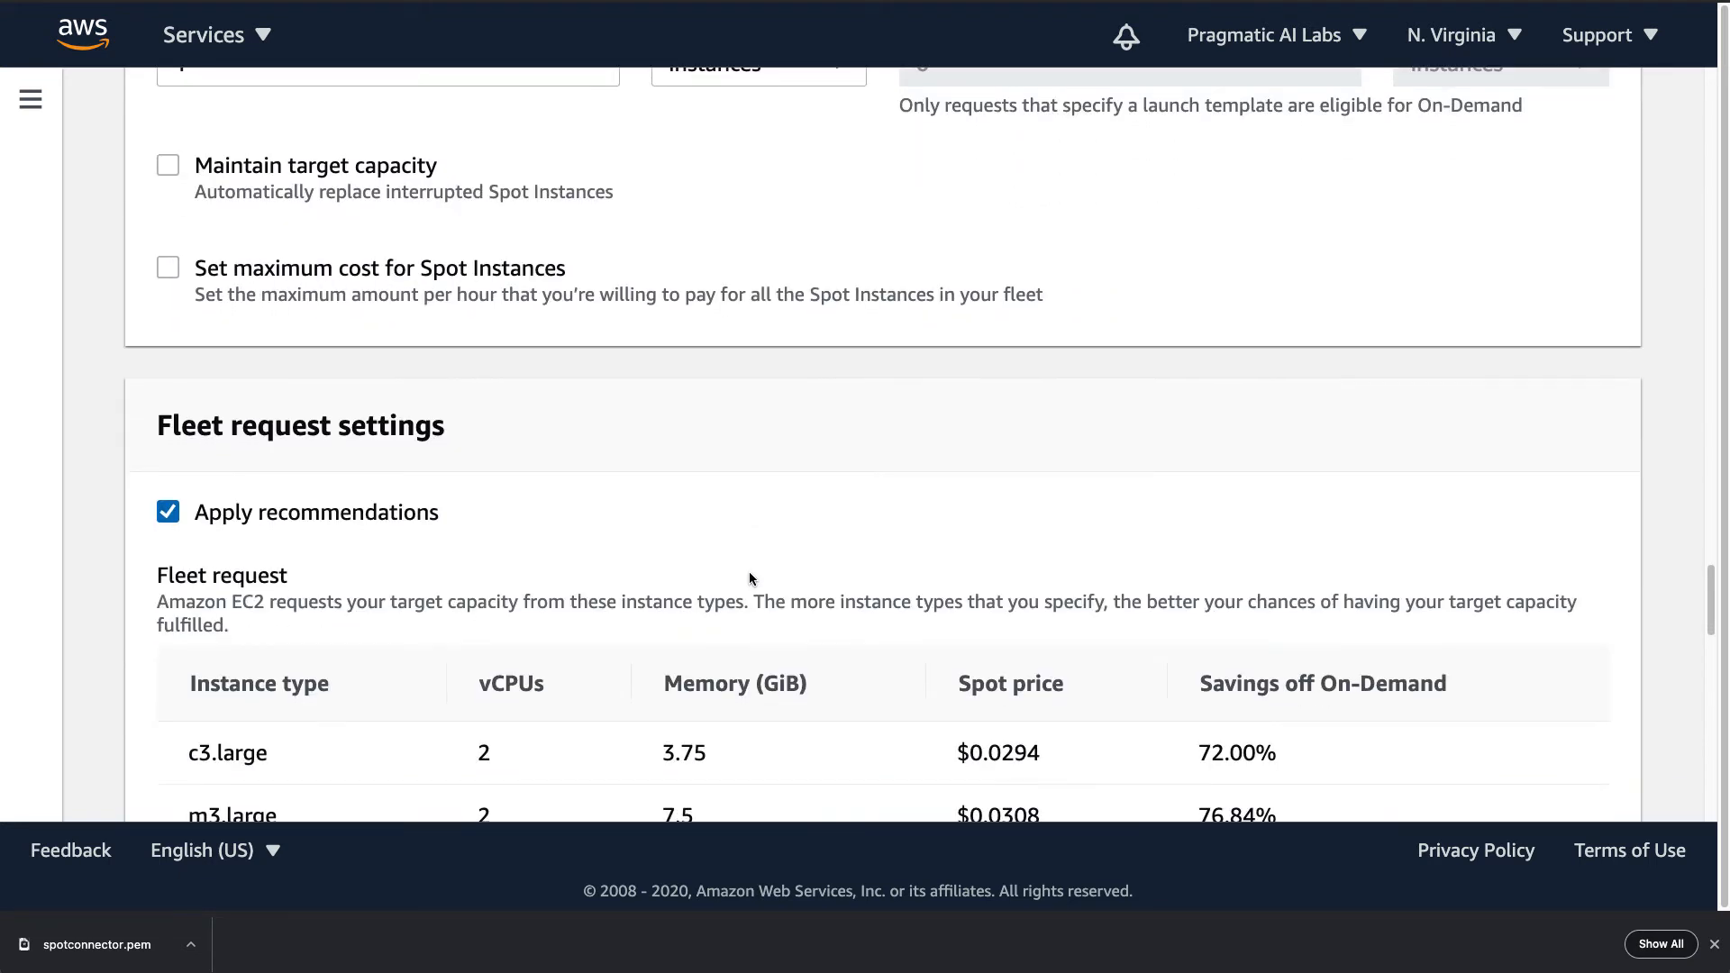
scroll(750, 573, "down", 3)
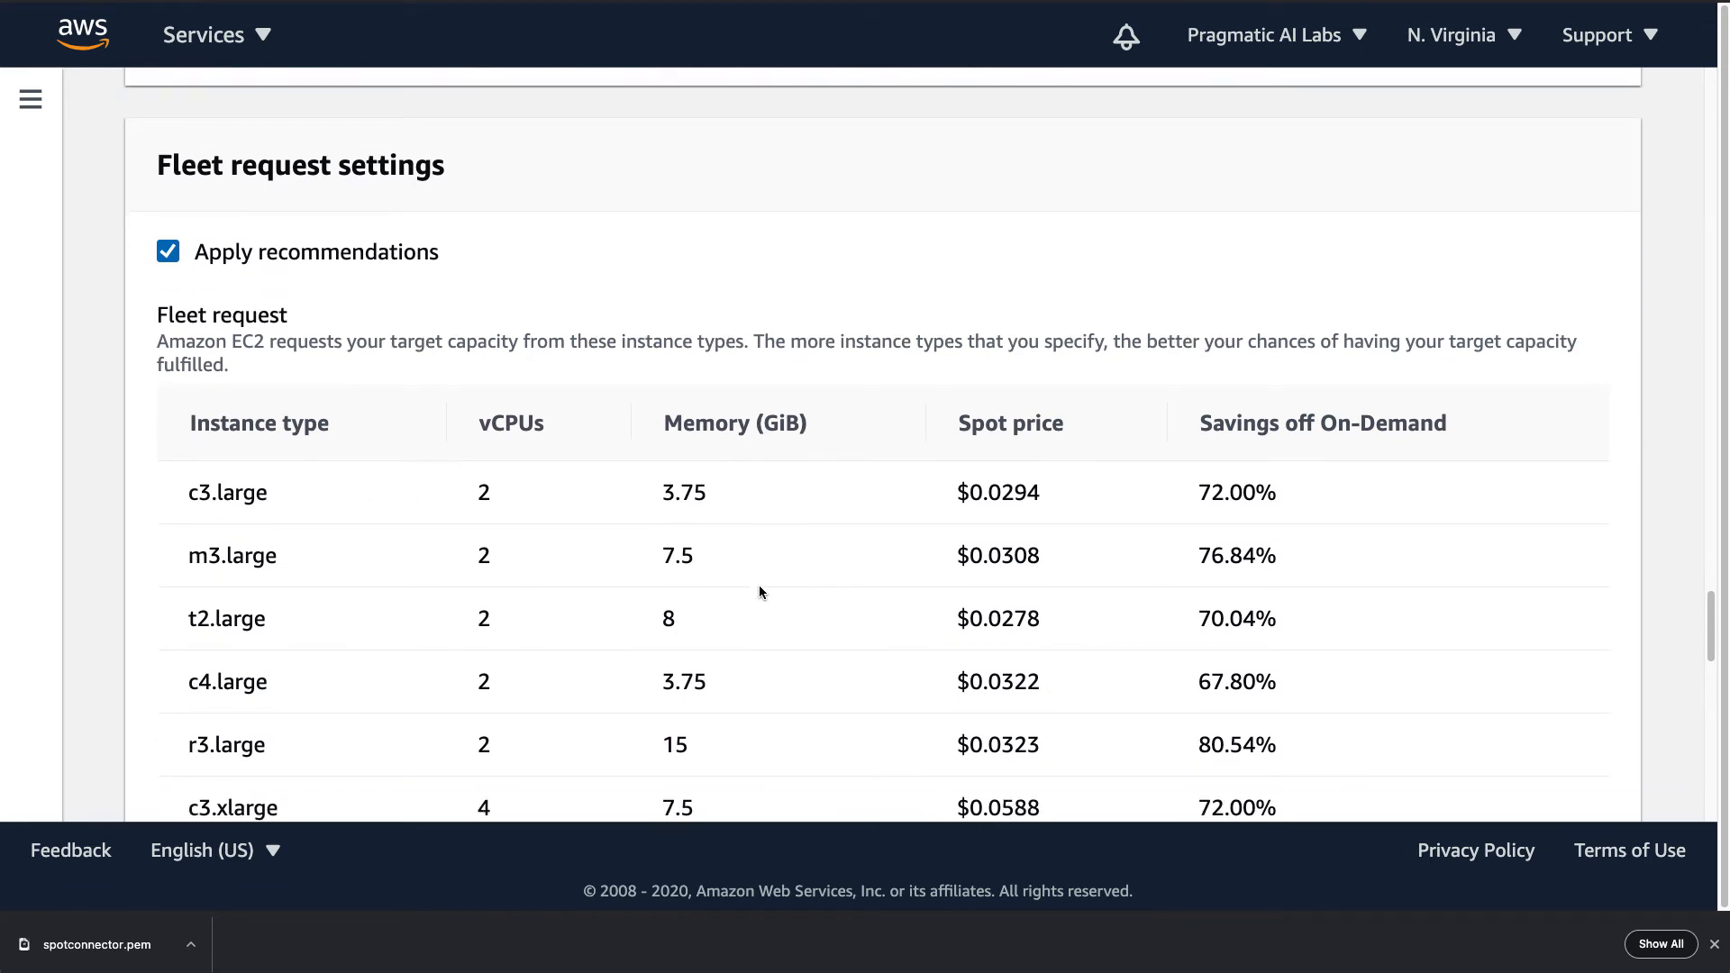
scroll(759, 591, "down", 1)
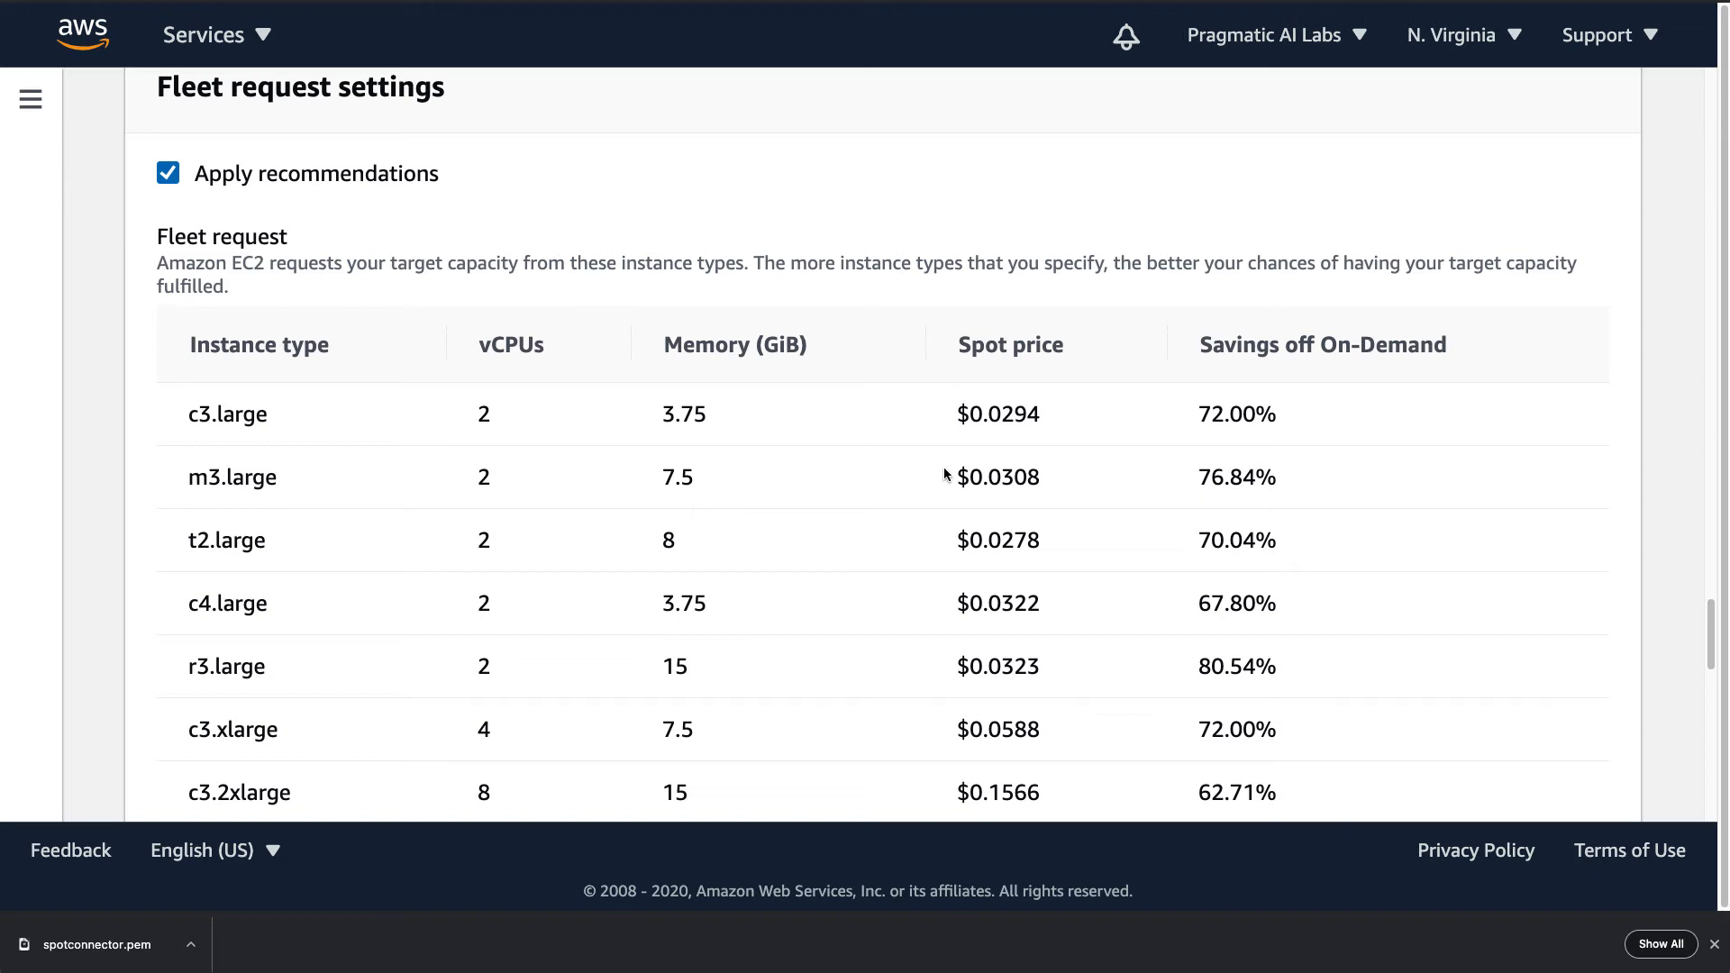
scroll(973, 475, "down", 3)
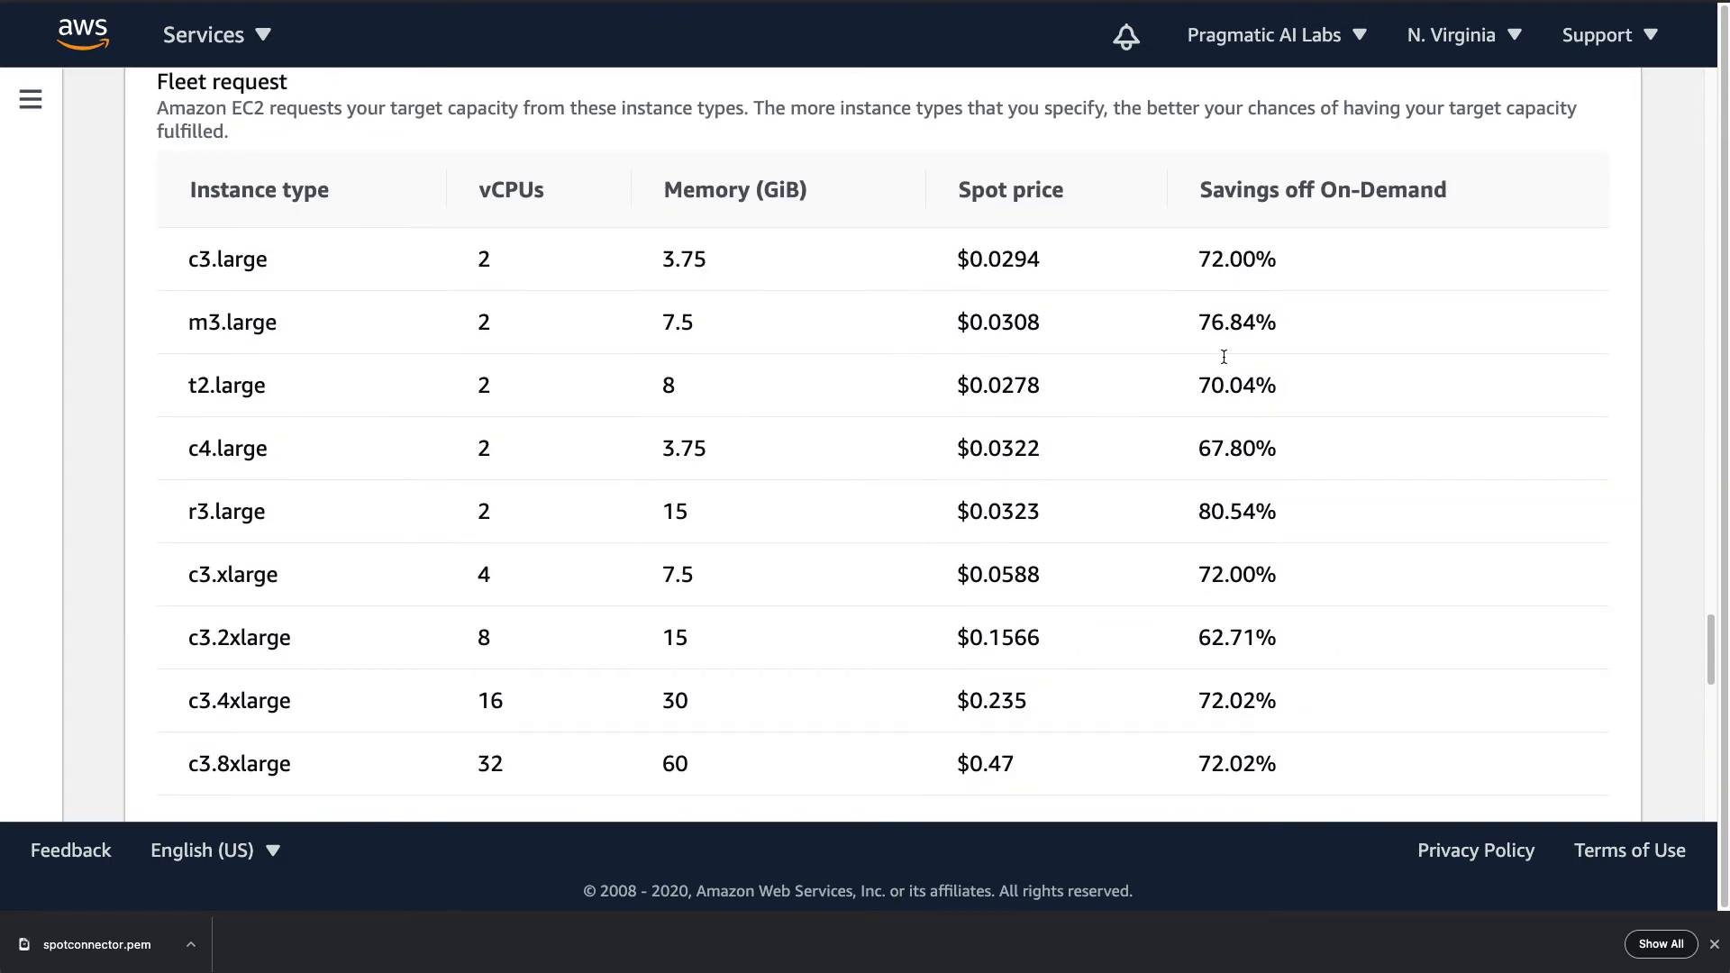
scroll(1269, 656, "down", 10)
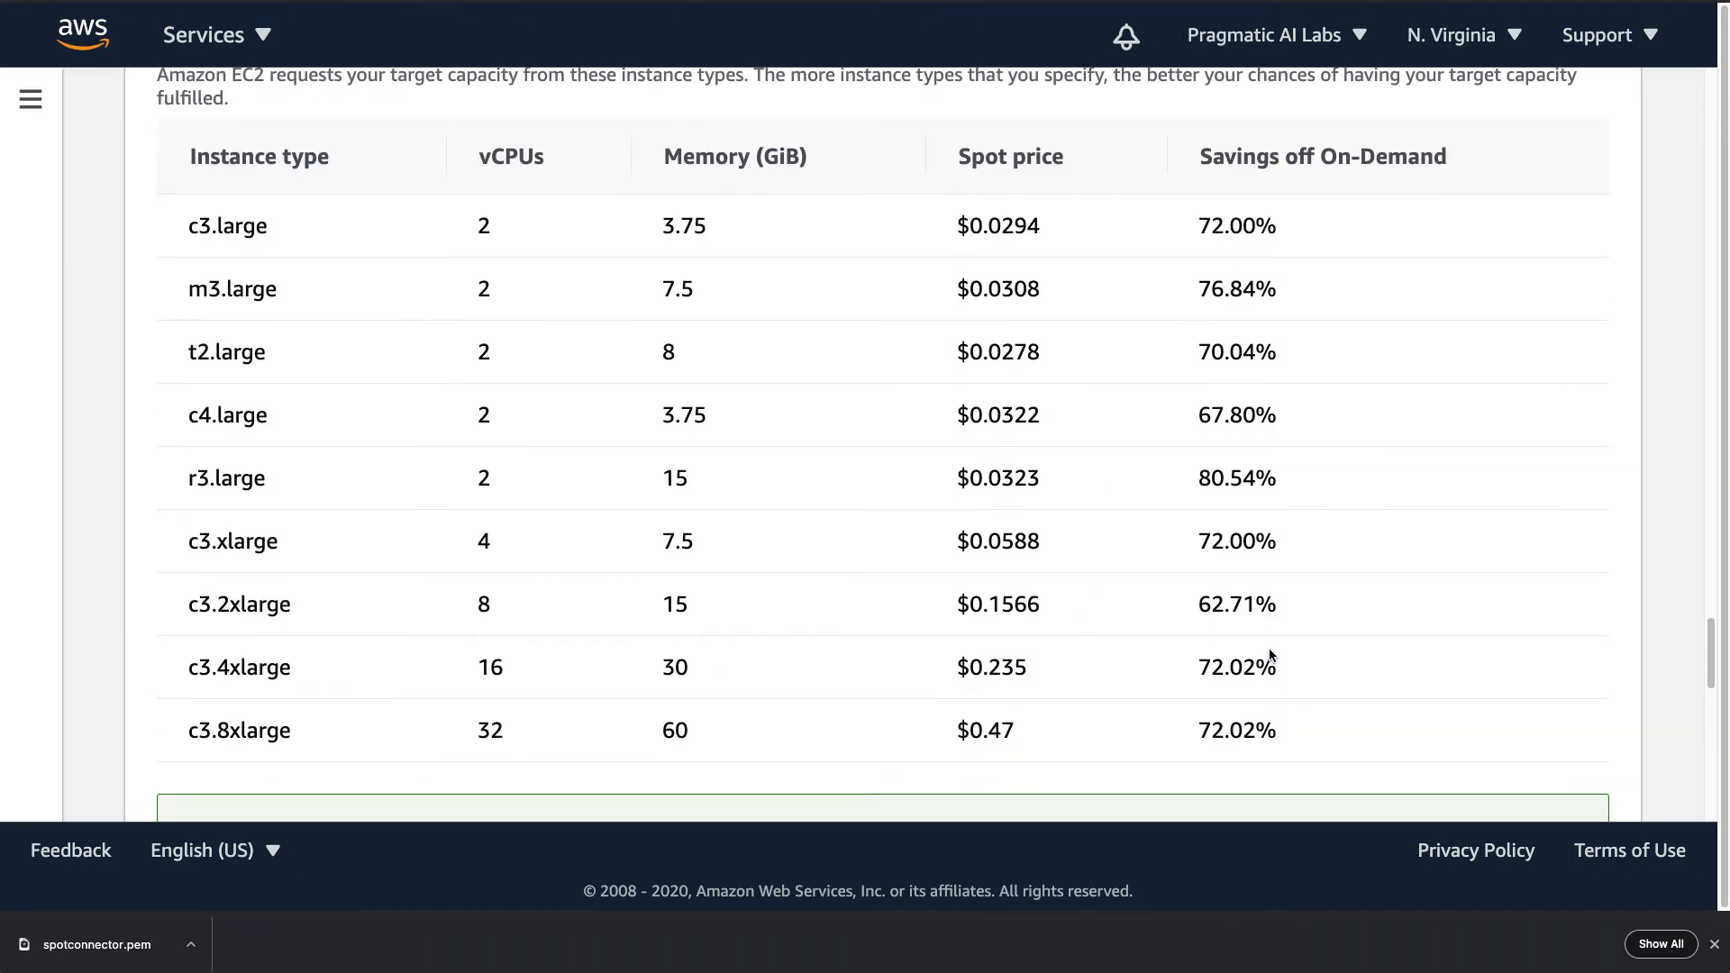
scroll(1286, 655, "down", 5)
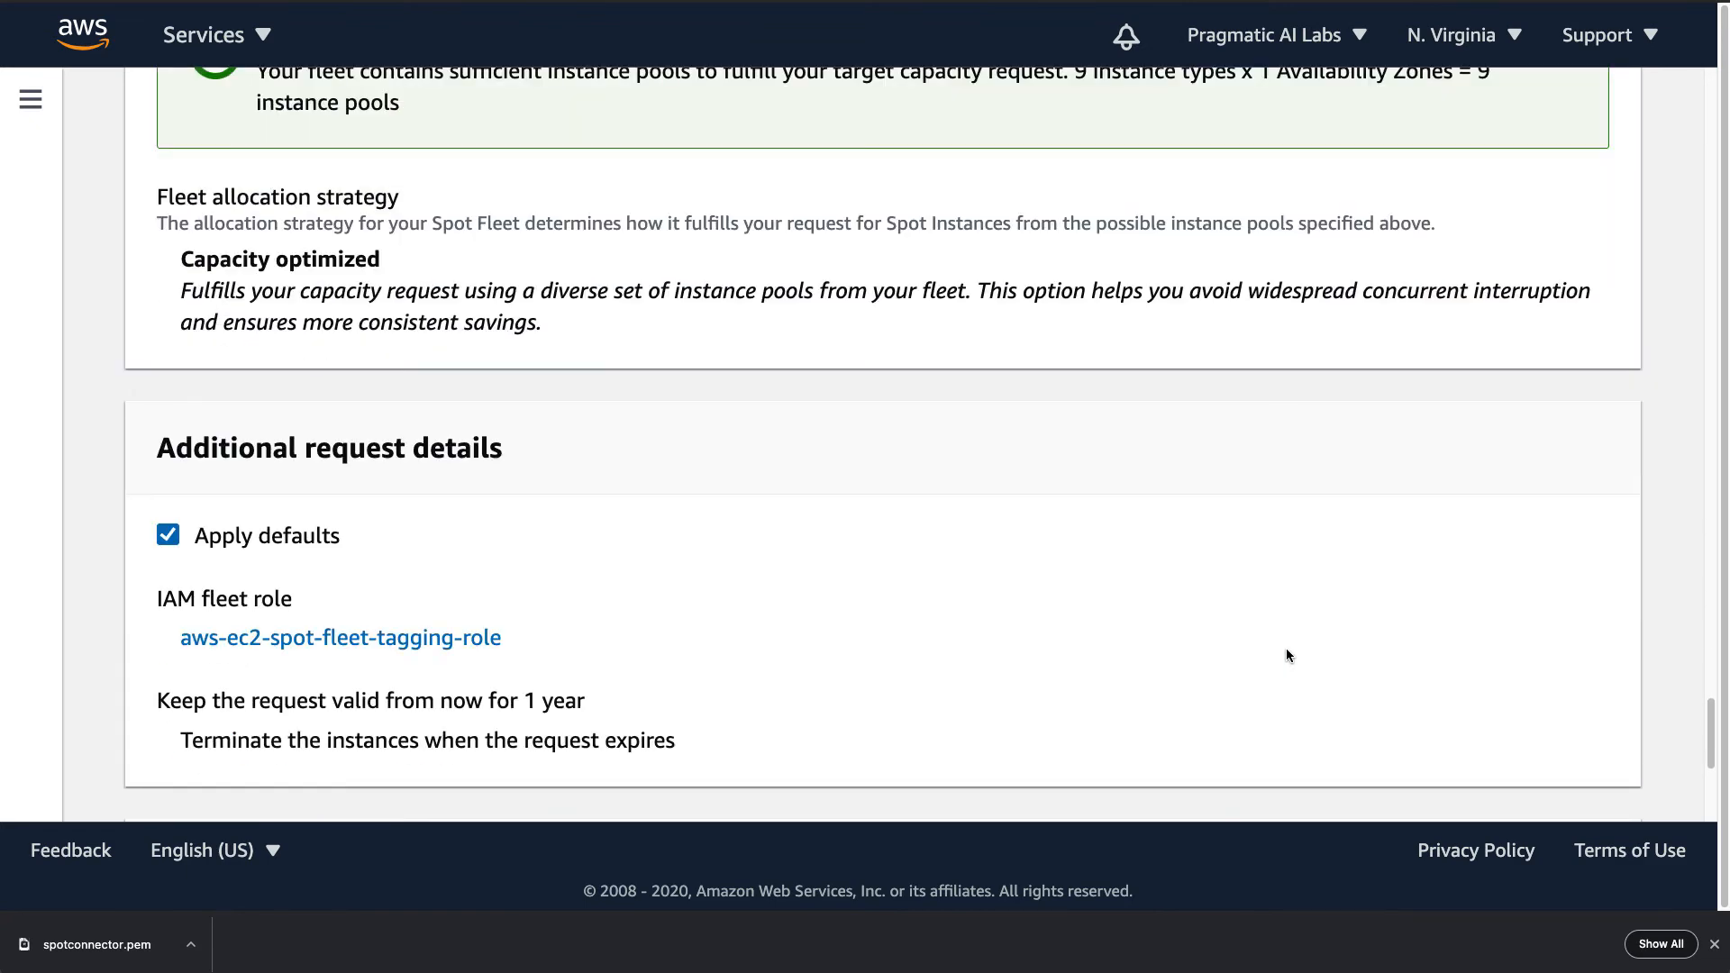
scroll(1286, 648, "down", 3)
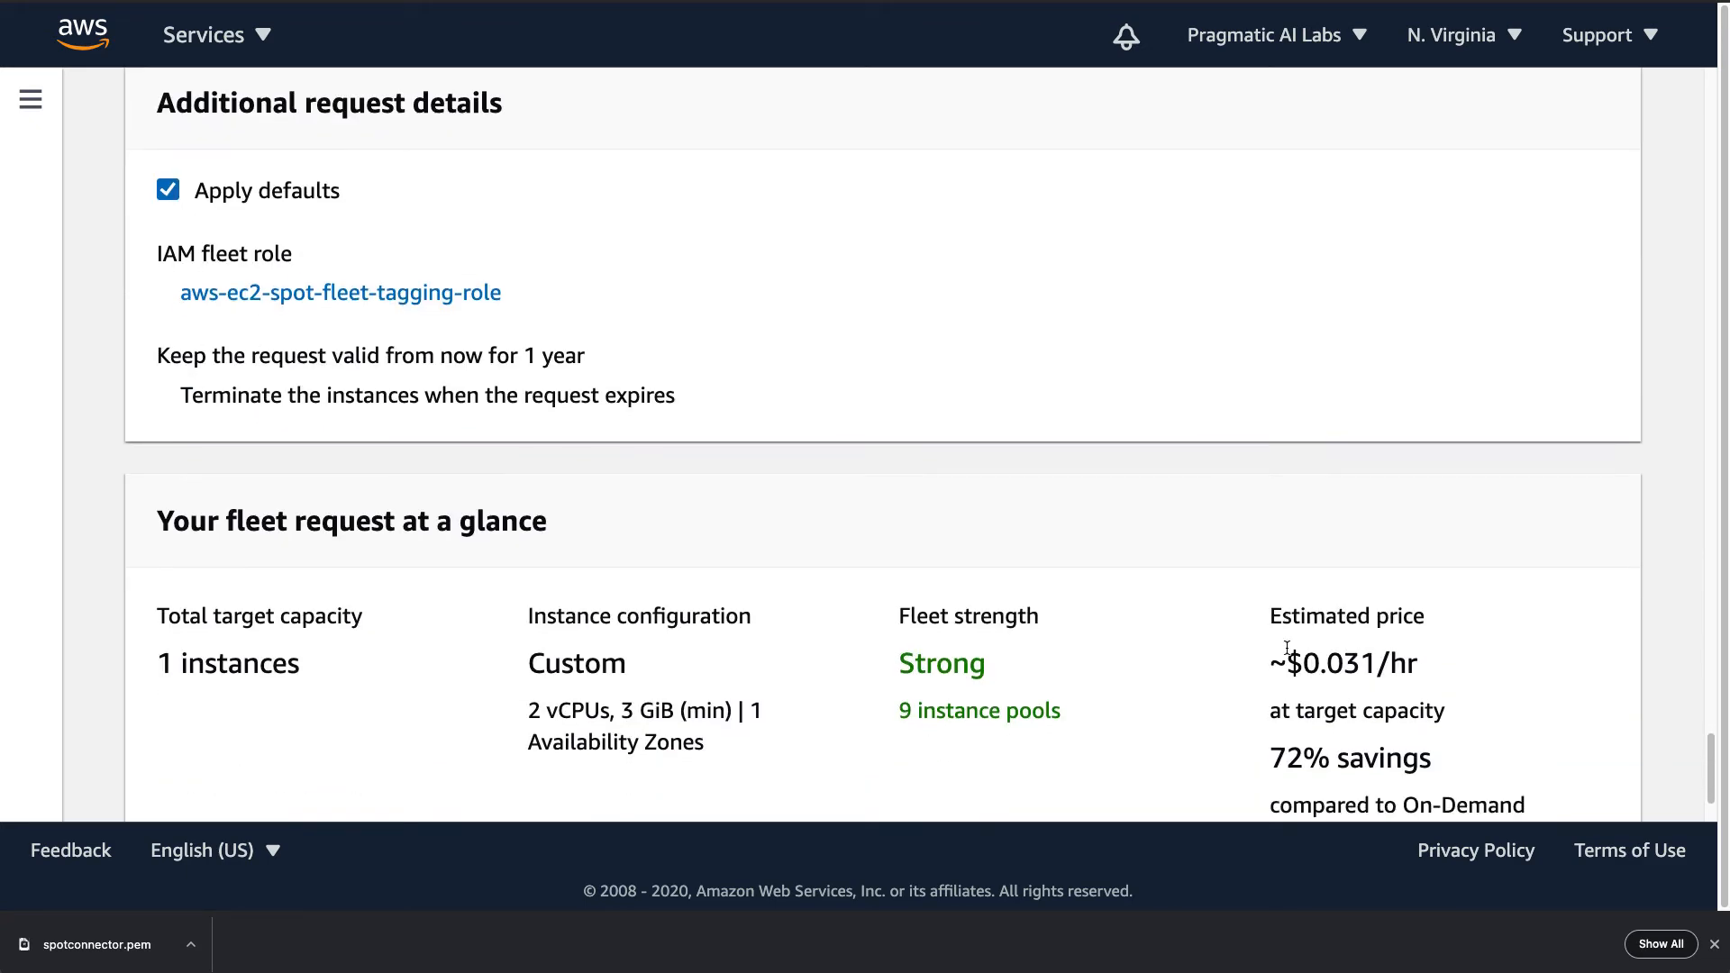
left_click_drag(1276, 614, 1451, 624)
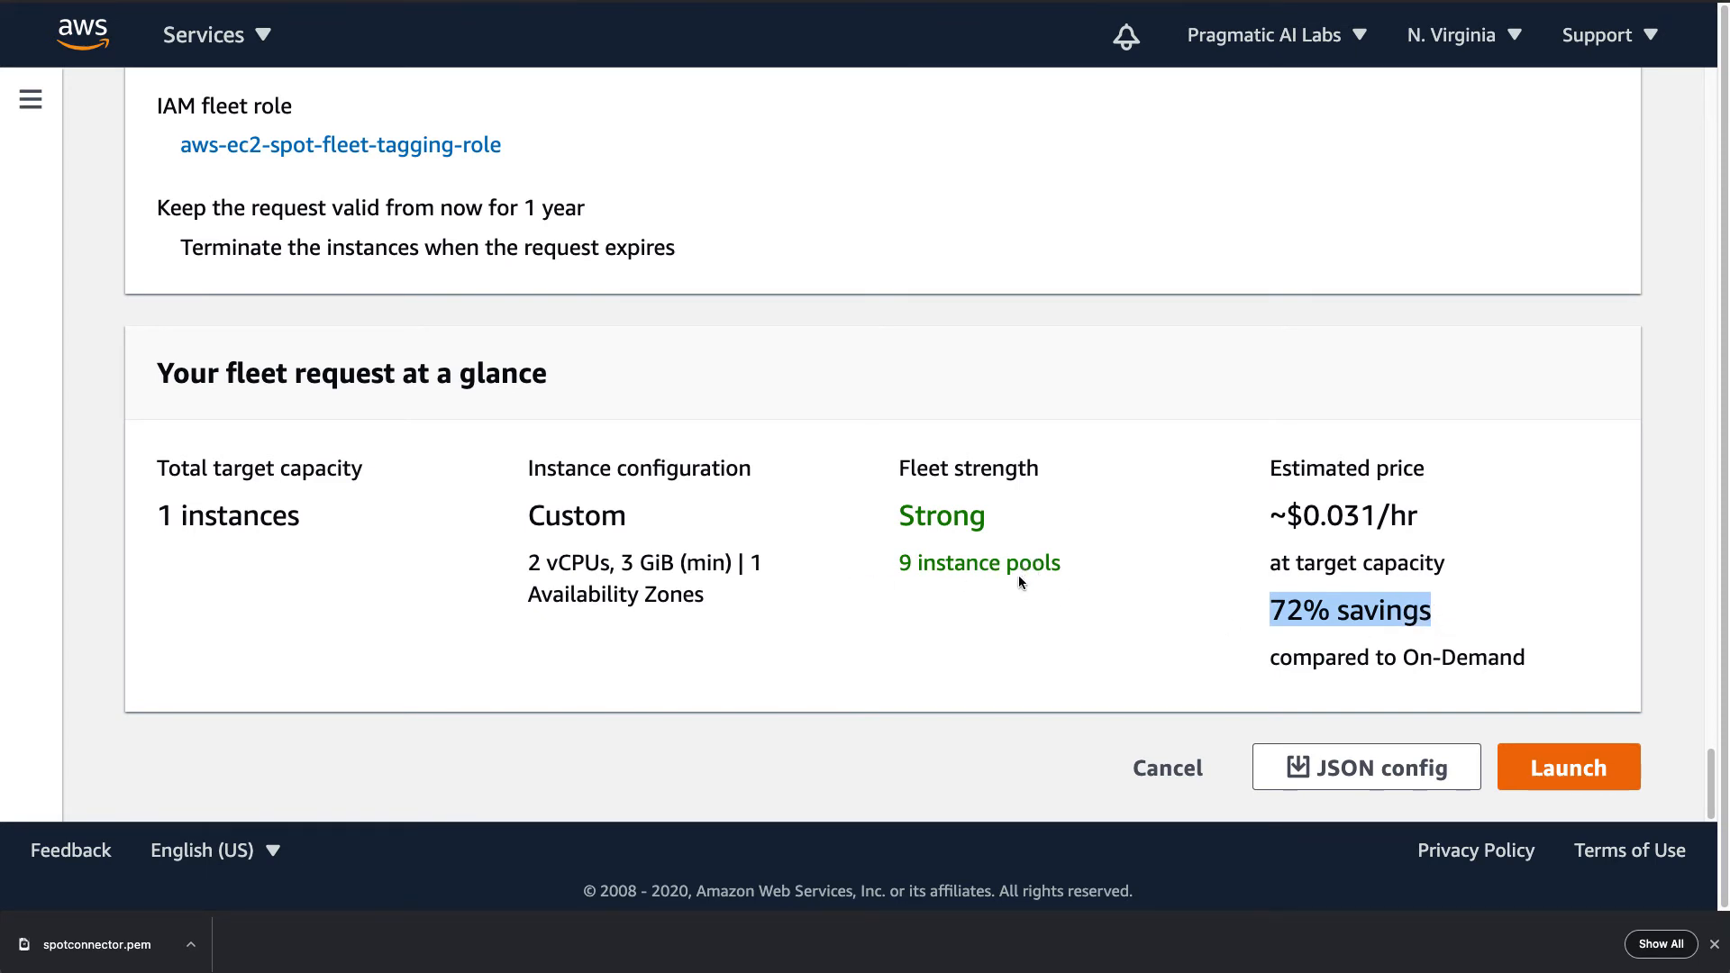
left_click(1597, 765)
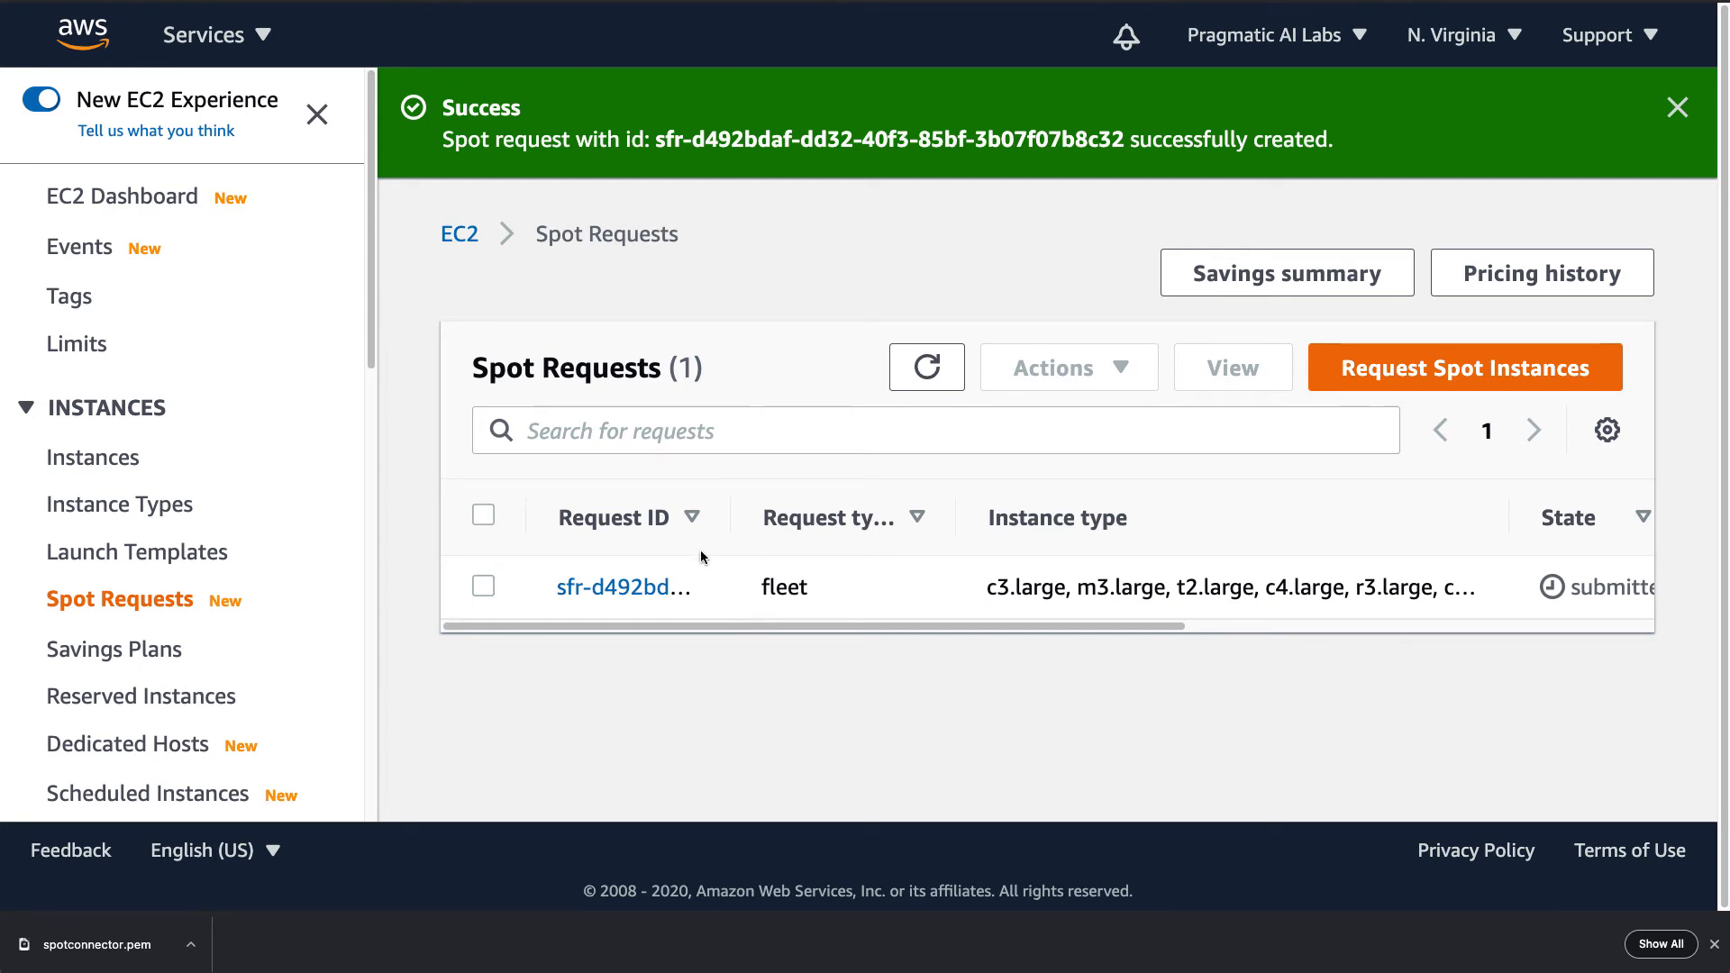
- Check the details and status of the new spot request and go to the list of EC2 instances
left_click(616, 586)
scroll(649, 577, "down", 2)
scroll(701, 570, "down", 2)
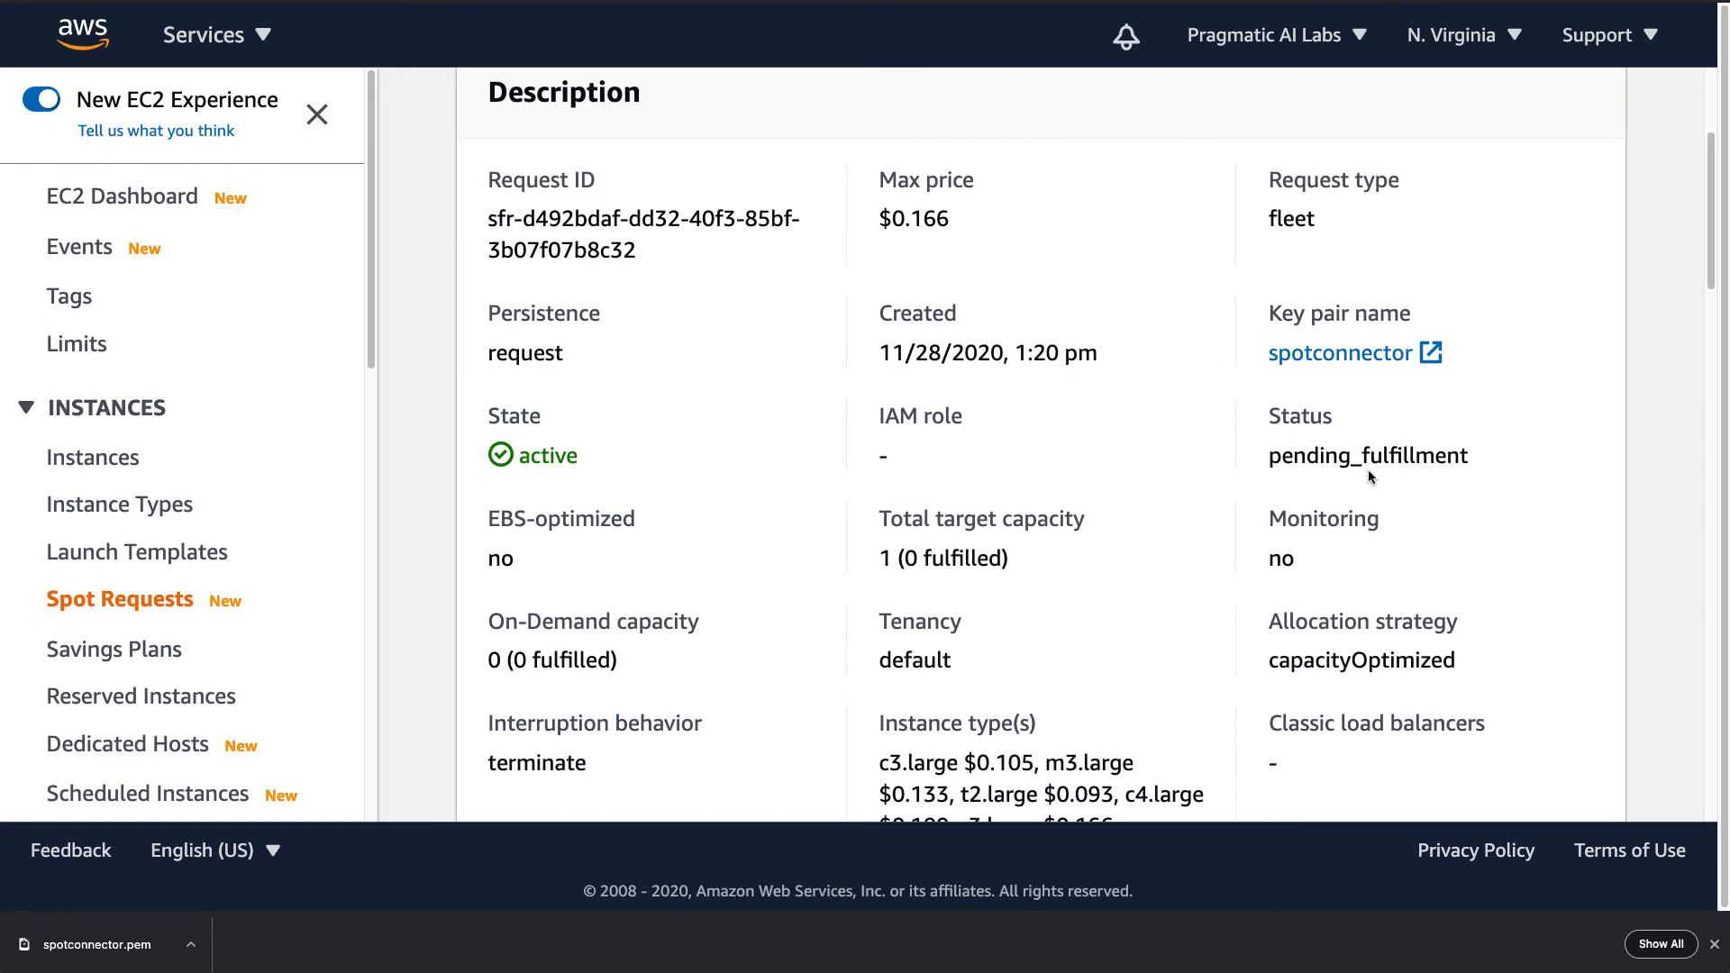
scroll(1000, 586, "down", 5)
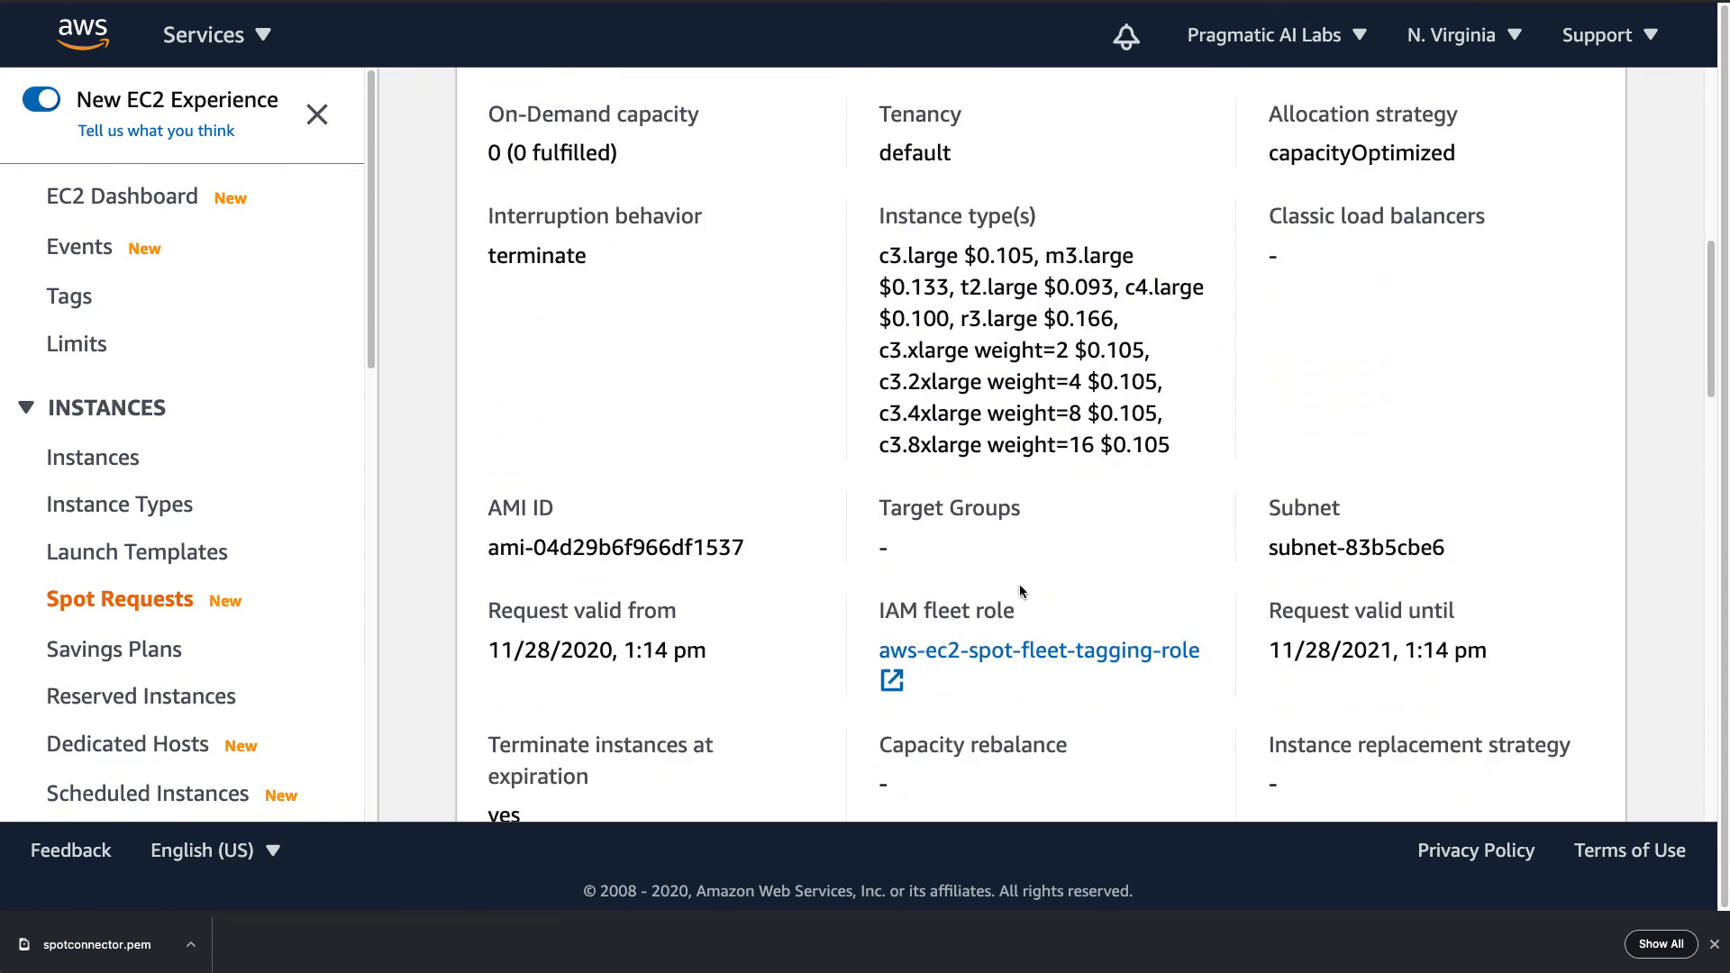
scroll(1019, 590, "up", 8)
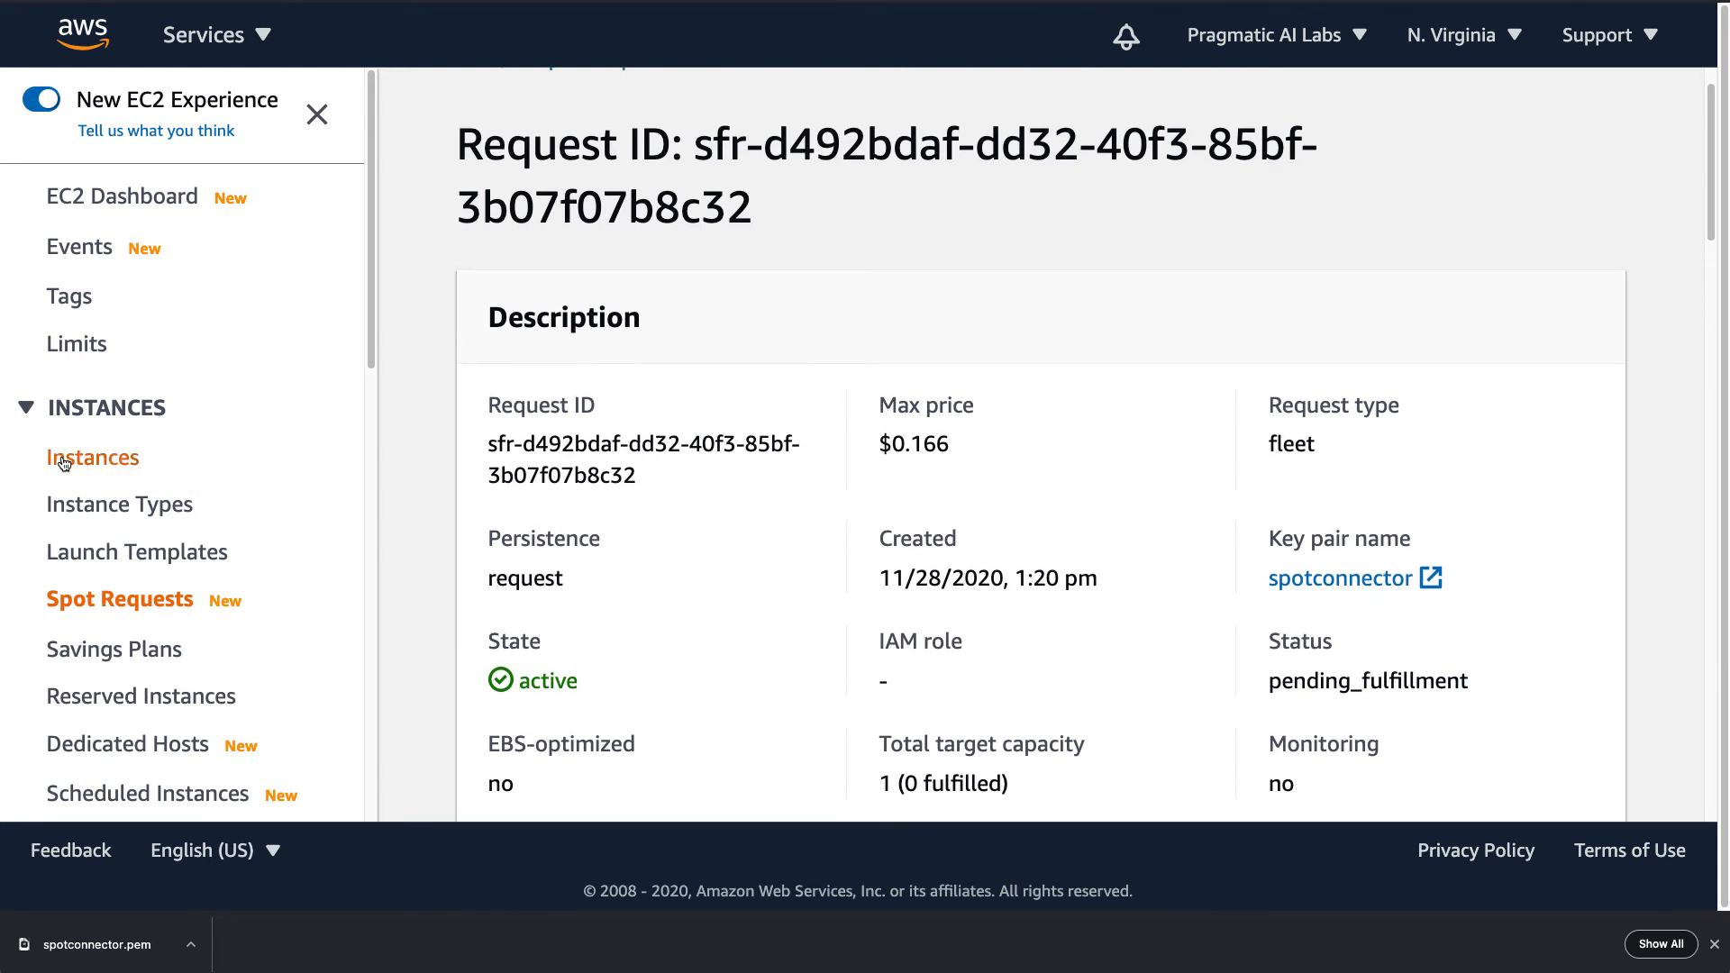
left_click(63, 461)
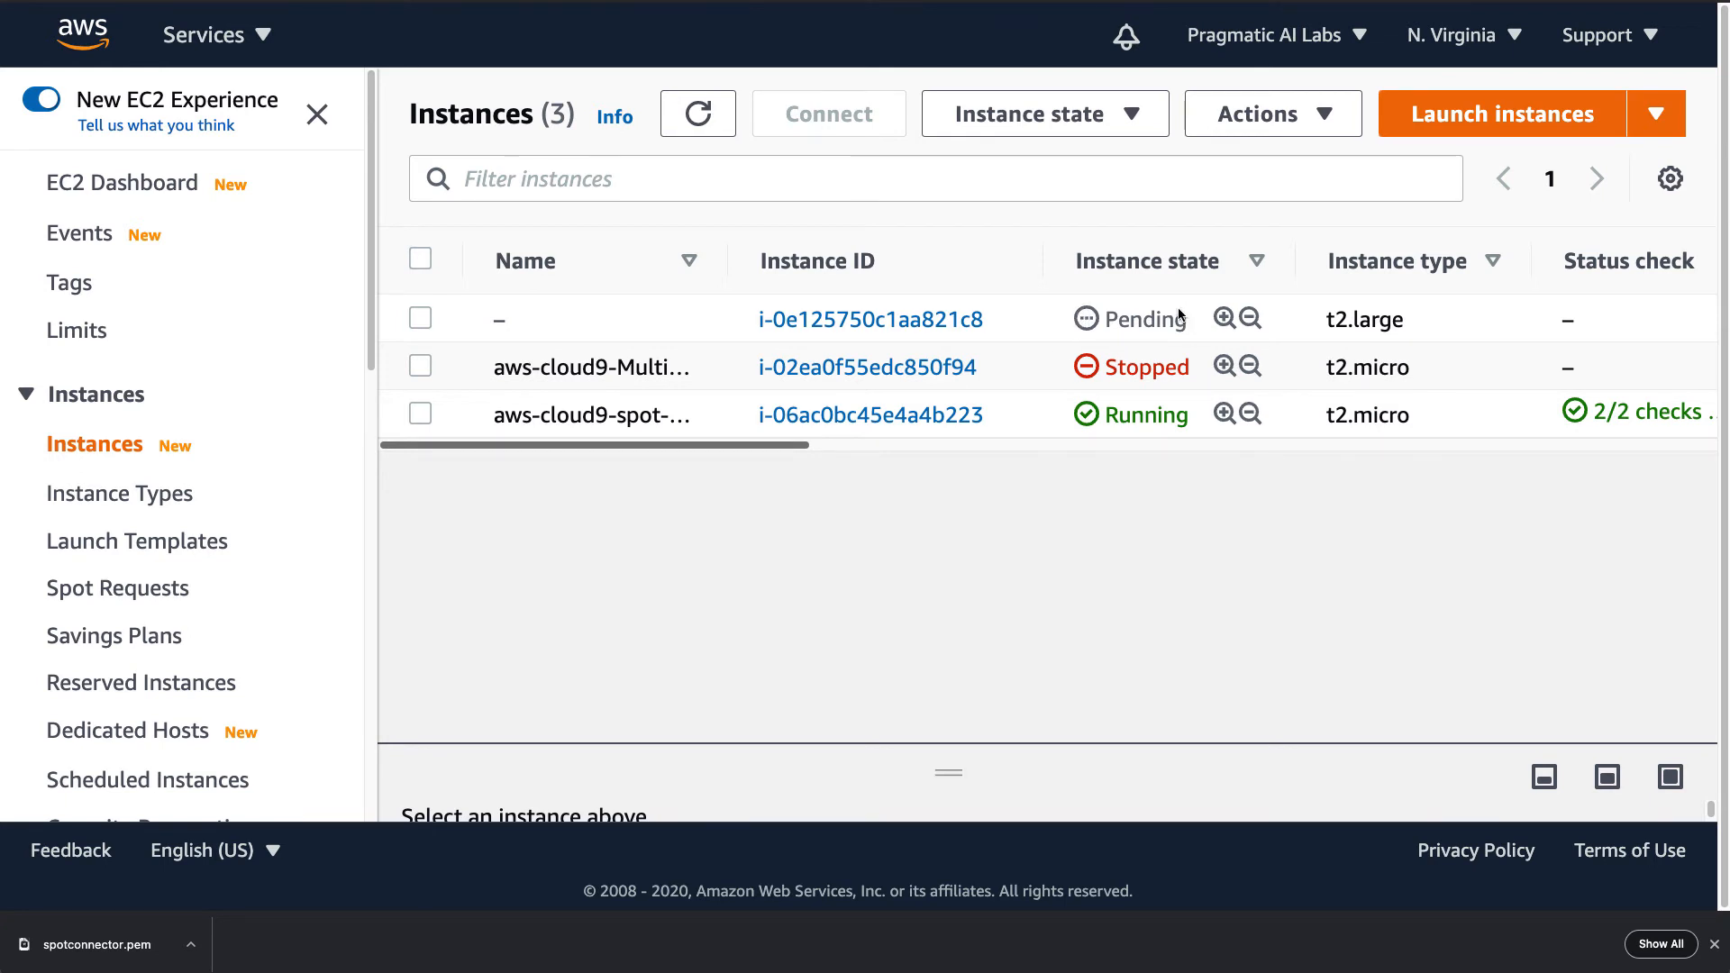
- Try to name the pending t2.large instance spotconnect-spot and refresh the instance list
left_click(526, 320)
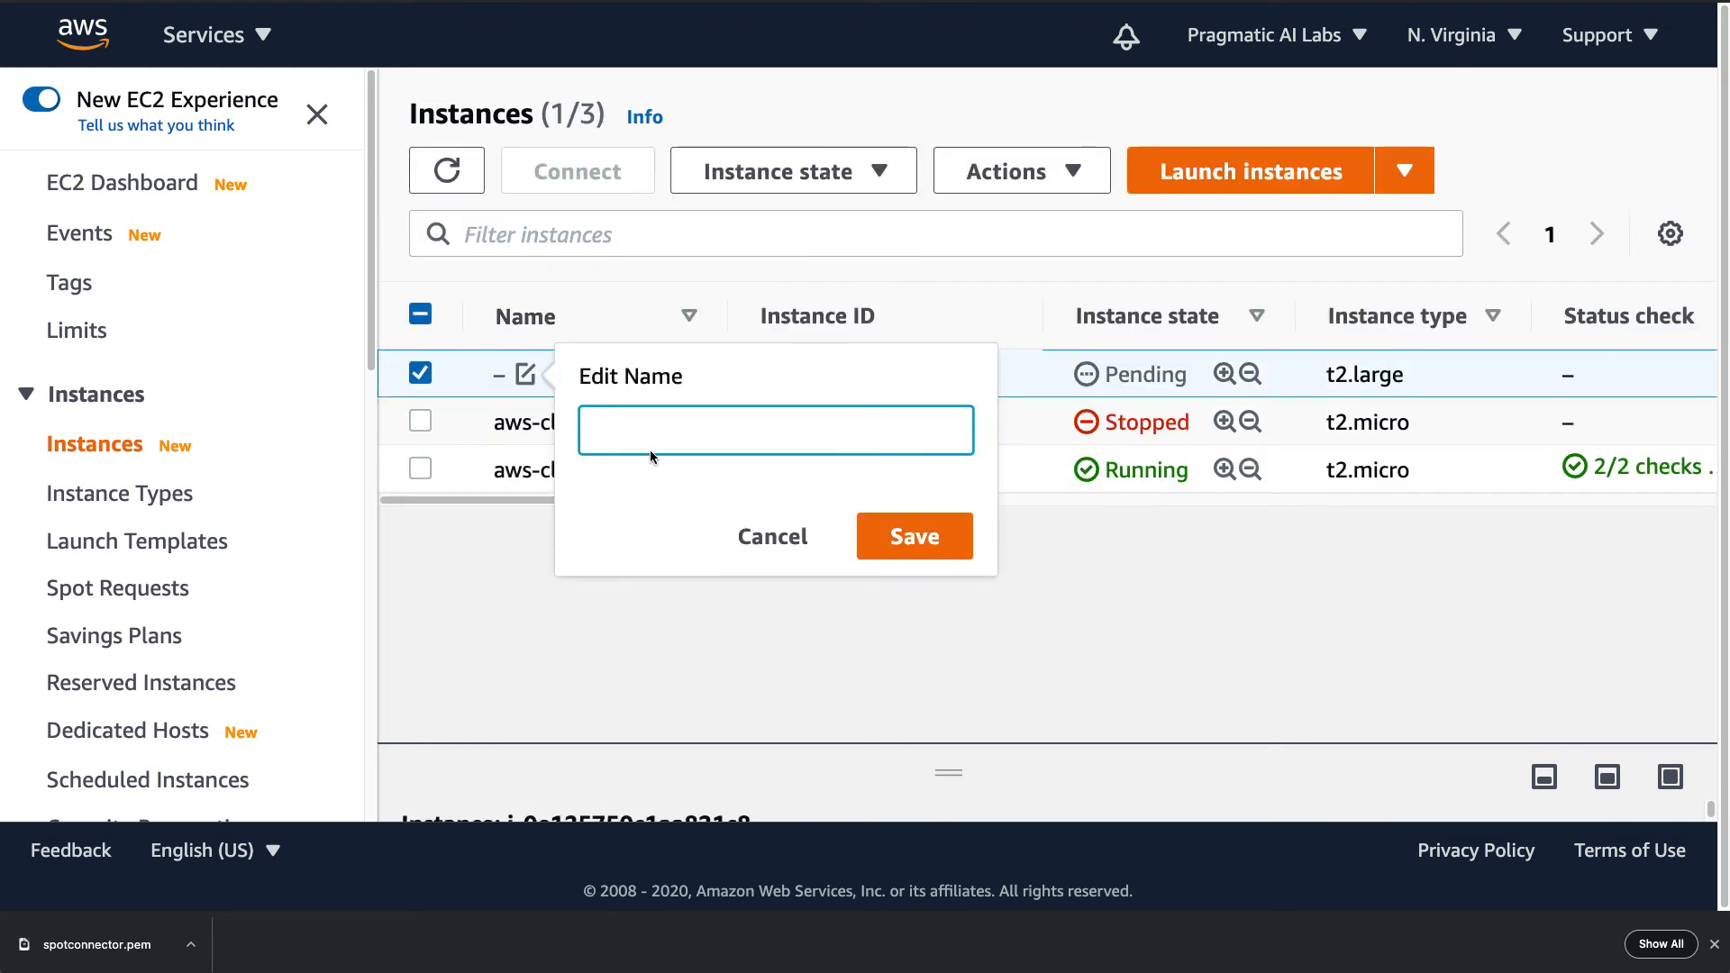
type("spotconnect-spot")
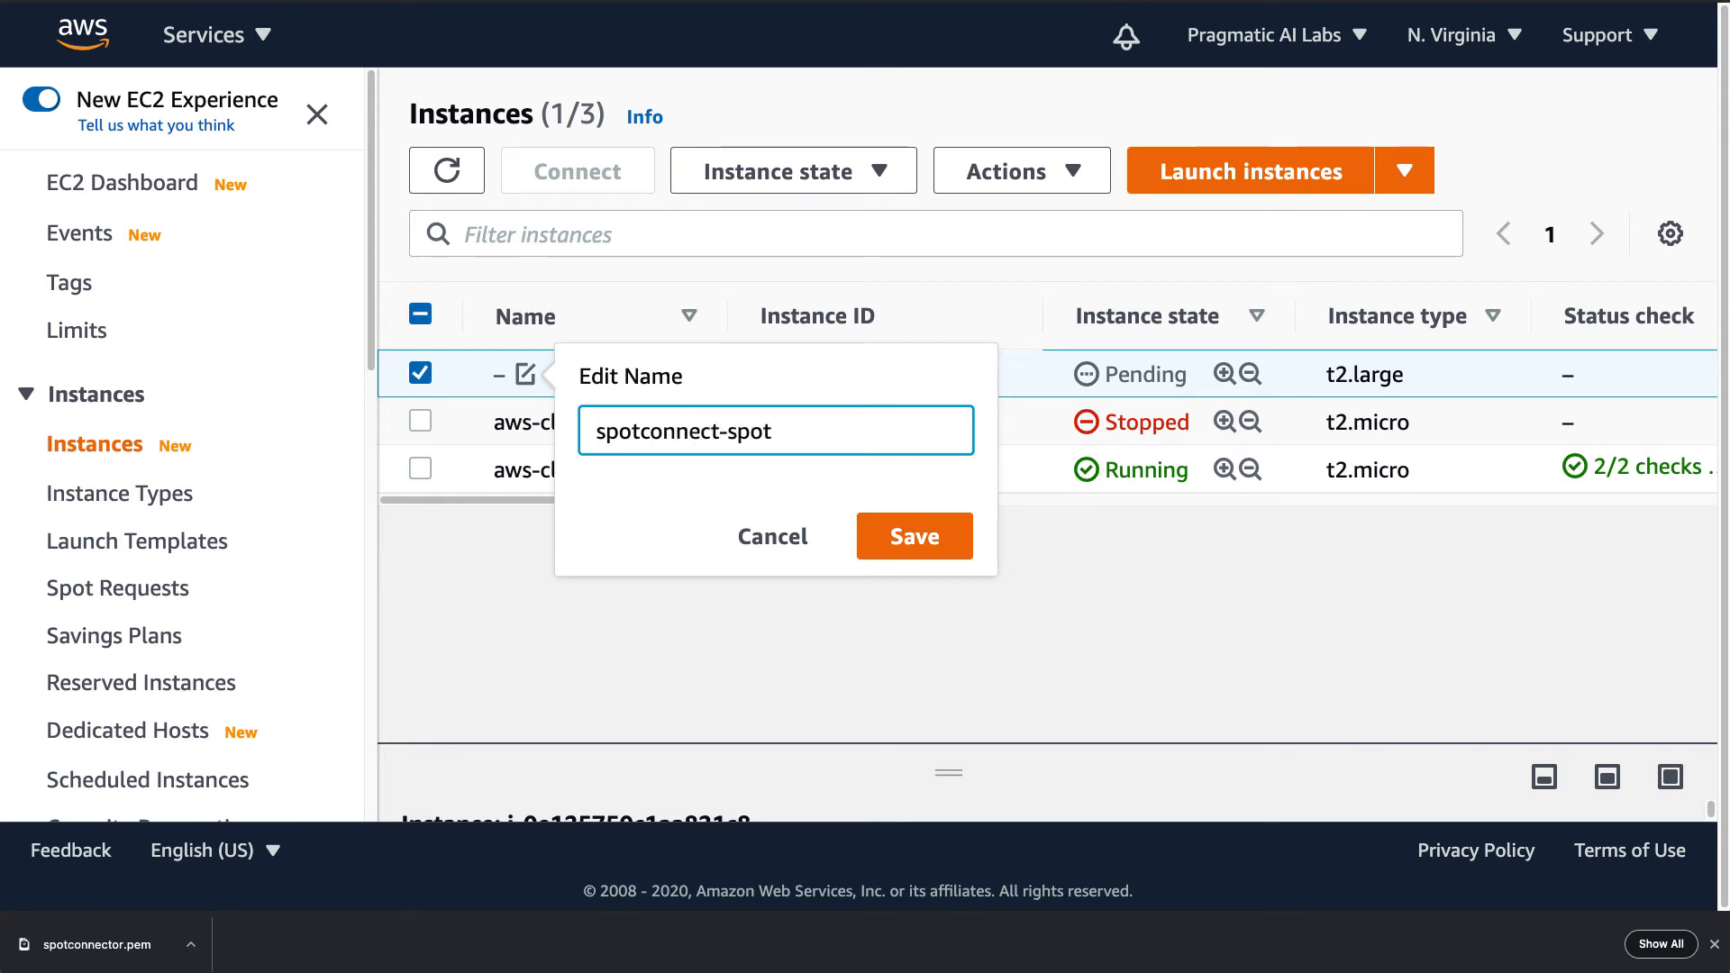
key("super+a")
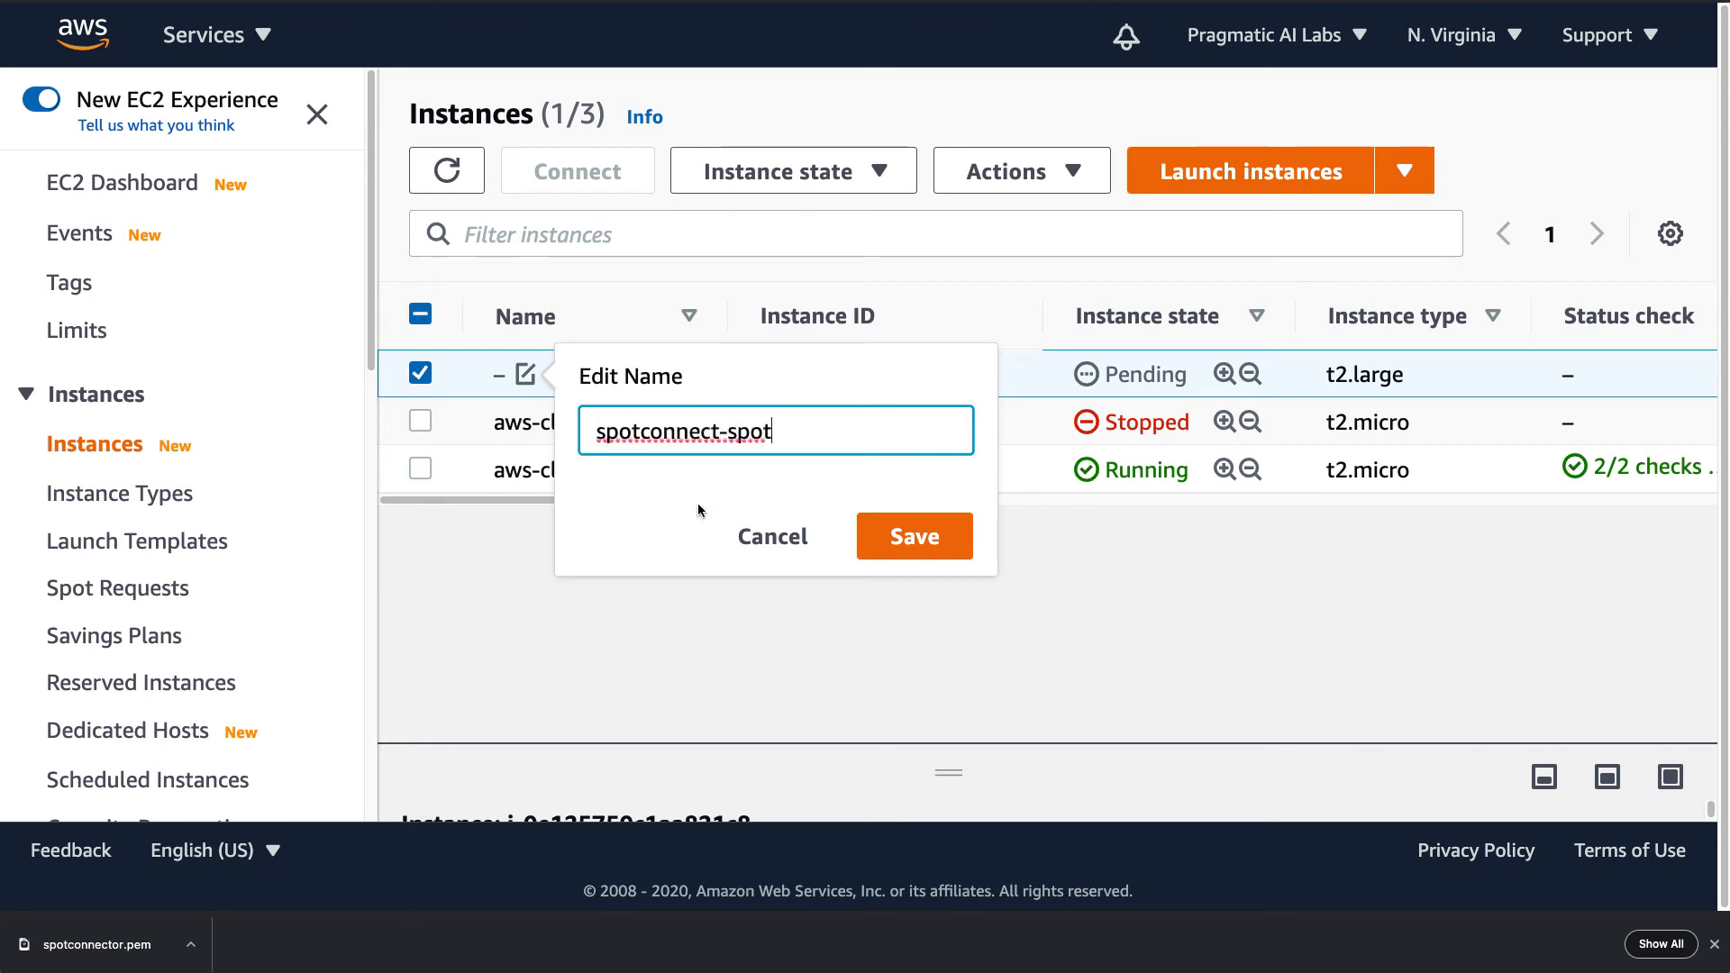
left_click(937, 539)
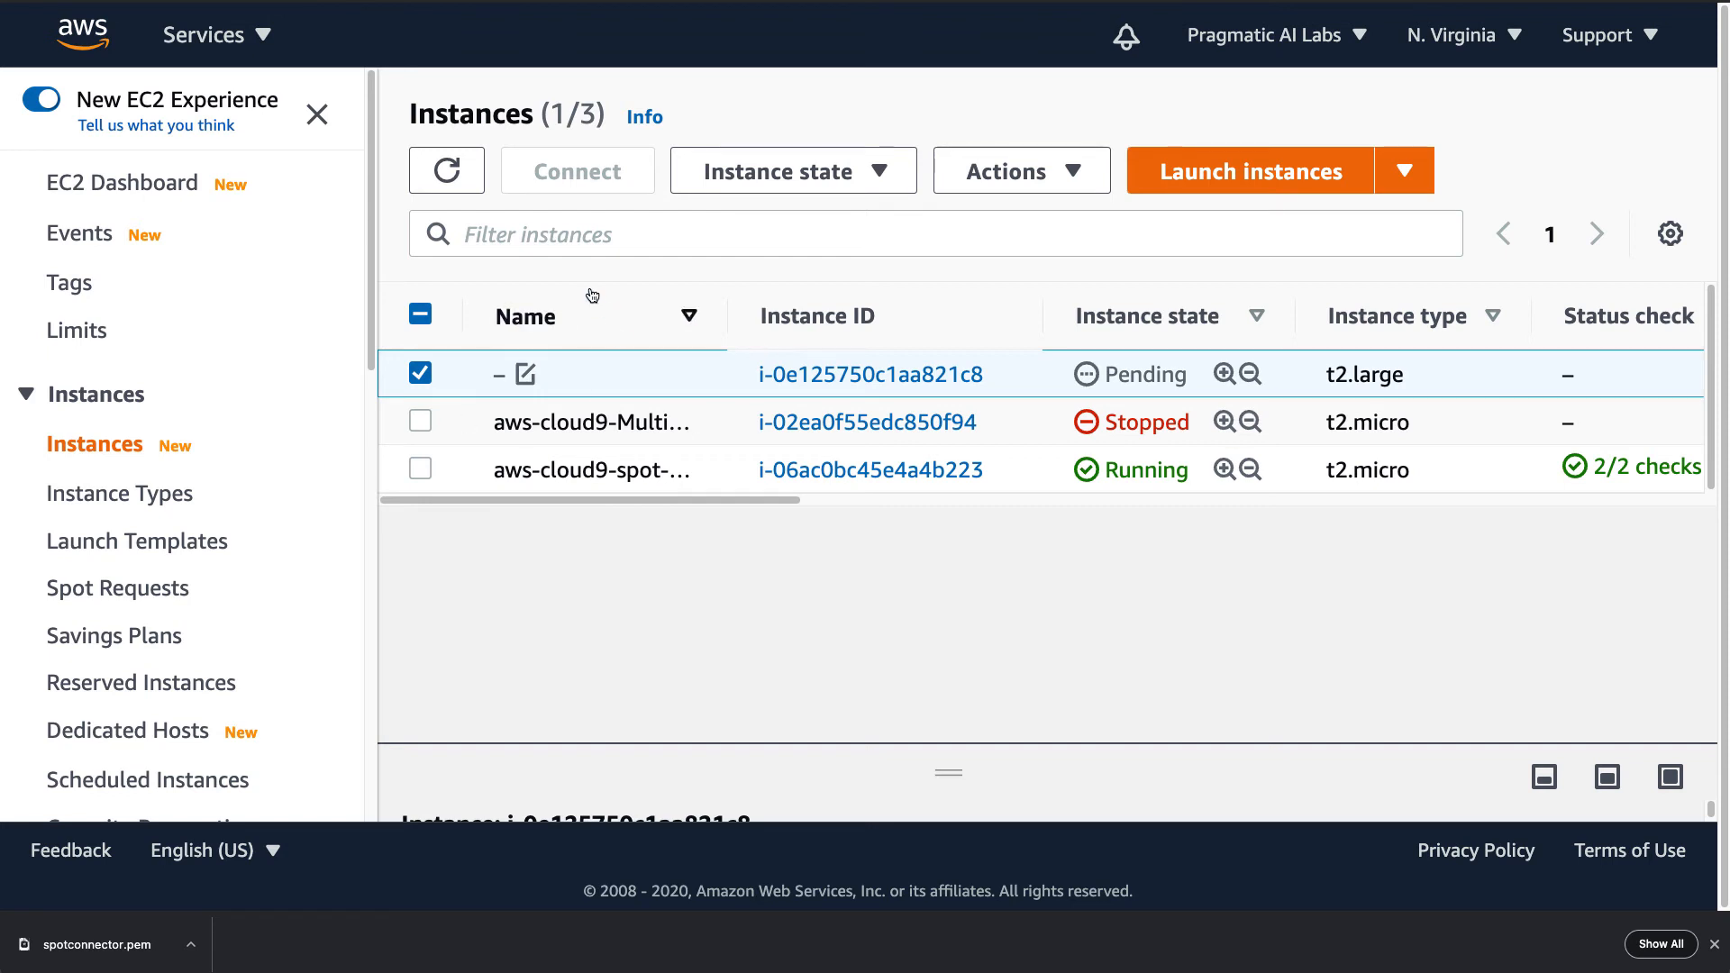
left_click(451, 171)
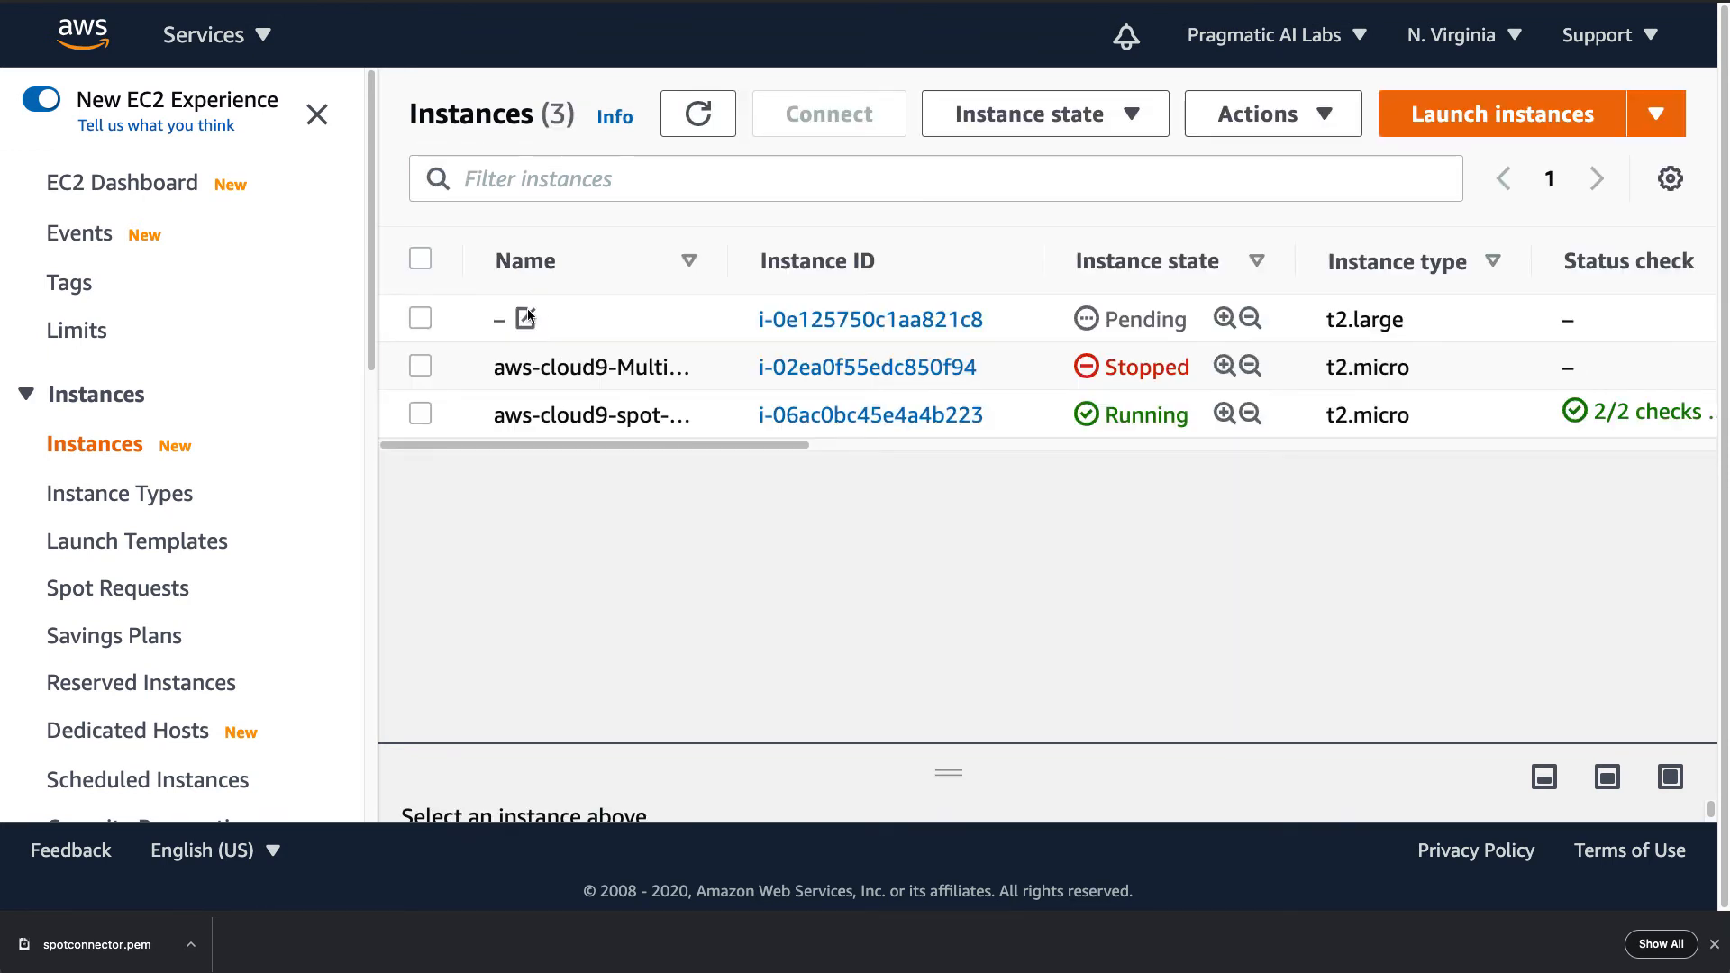
- Name the unnamed t2.large instance spotconnector and save the name
left_click(527, 318)
type("spotconne")
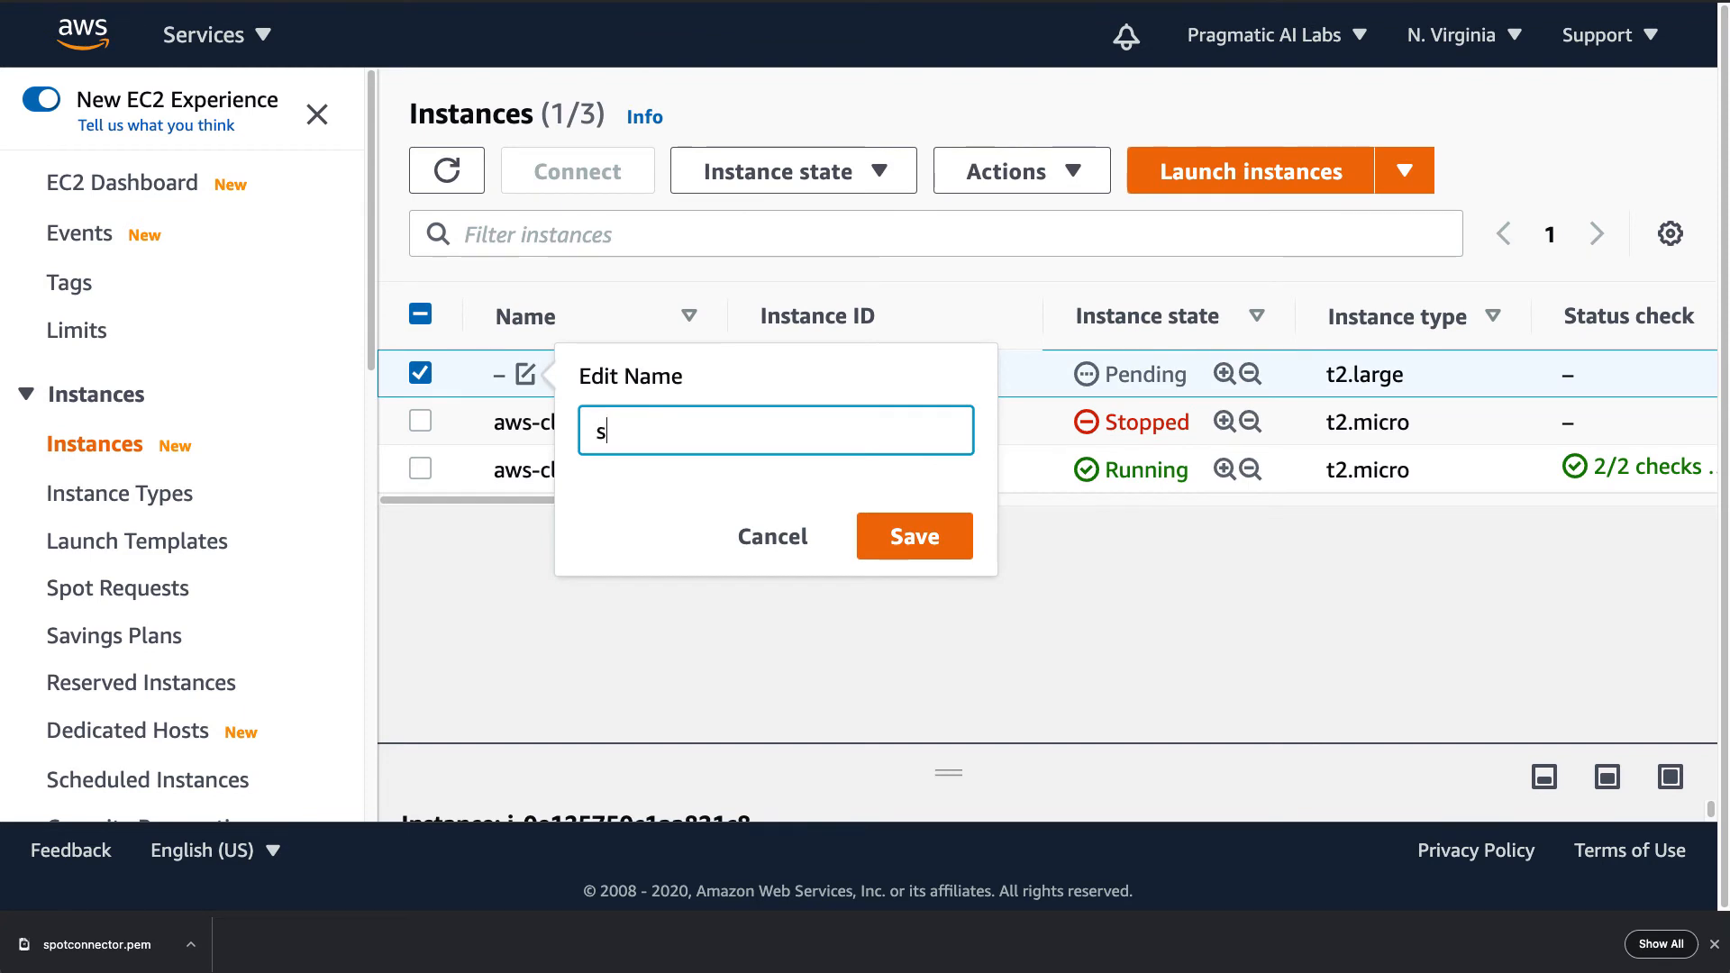
key("BackSpace")
key("BackSpace")
key("BackSpace")
key("BackSpace")
key("BackSpace")
key("BackSpace")
key("BackSpace")
key("BackSpace")
key("BackSpace")
type("spotconnector")
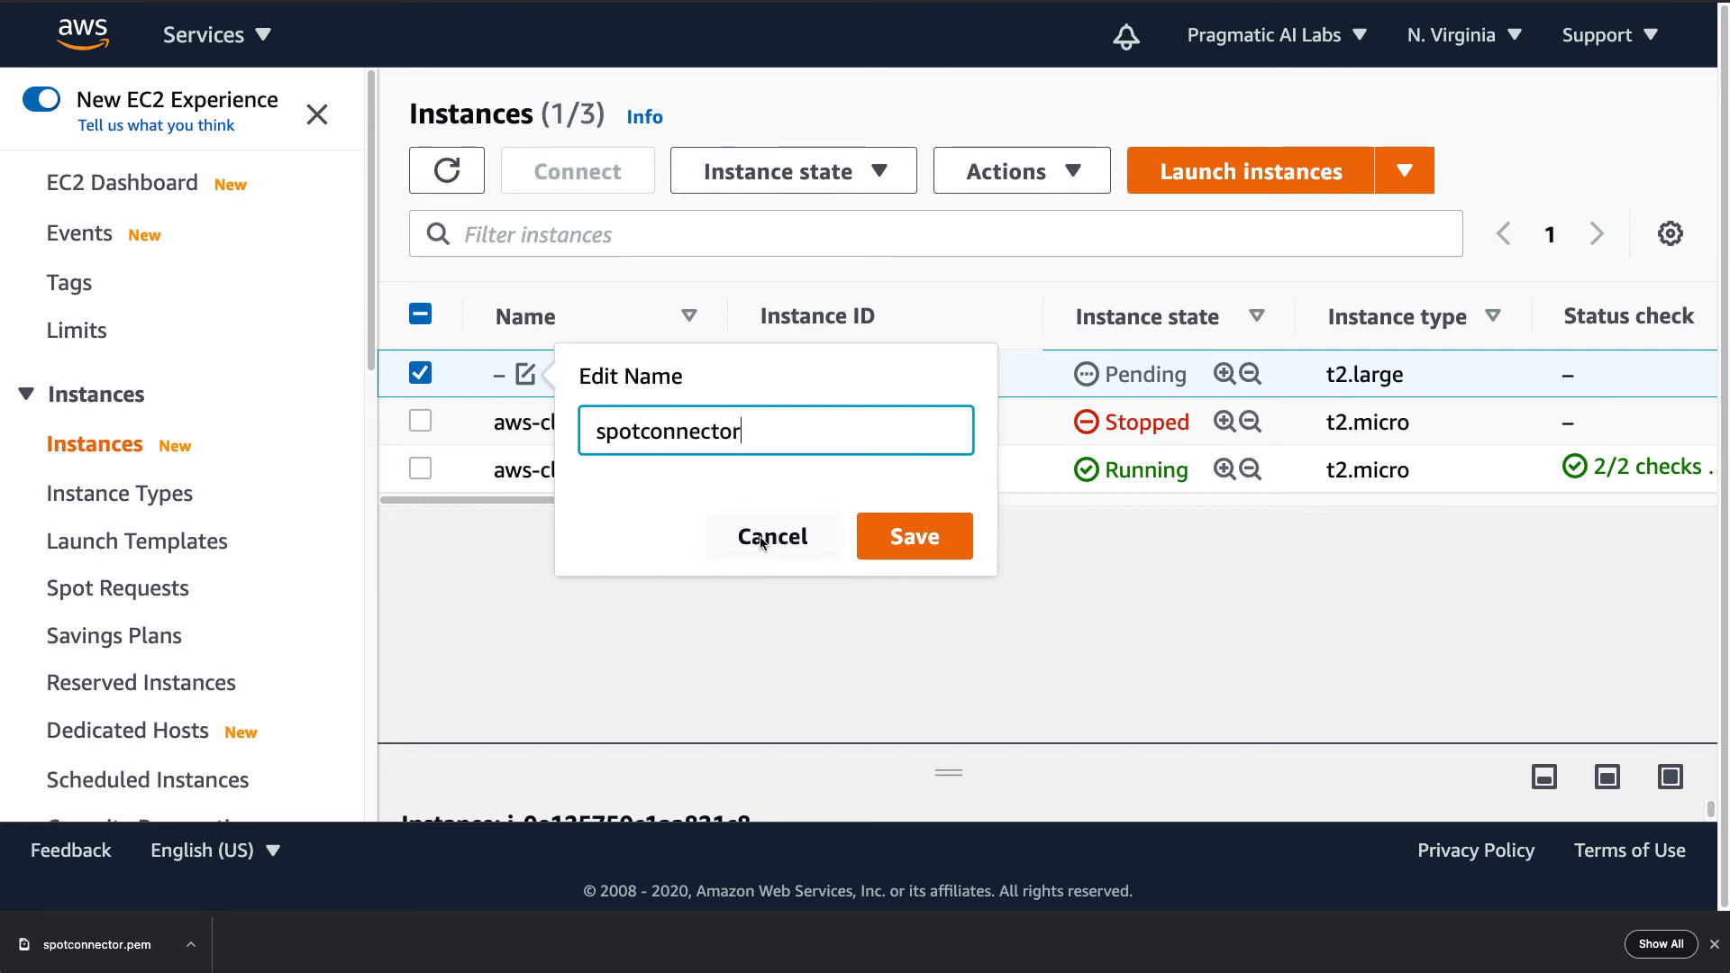
left_click(892, 536)
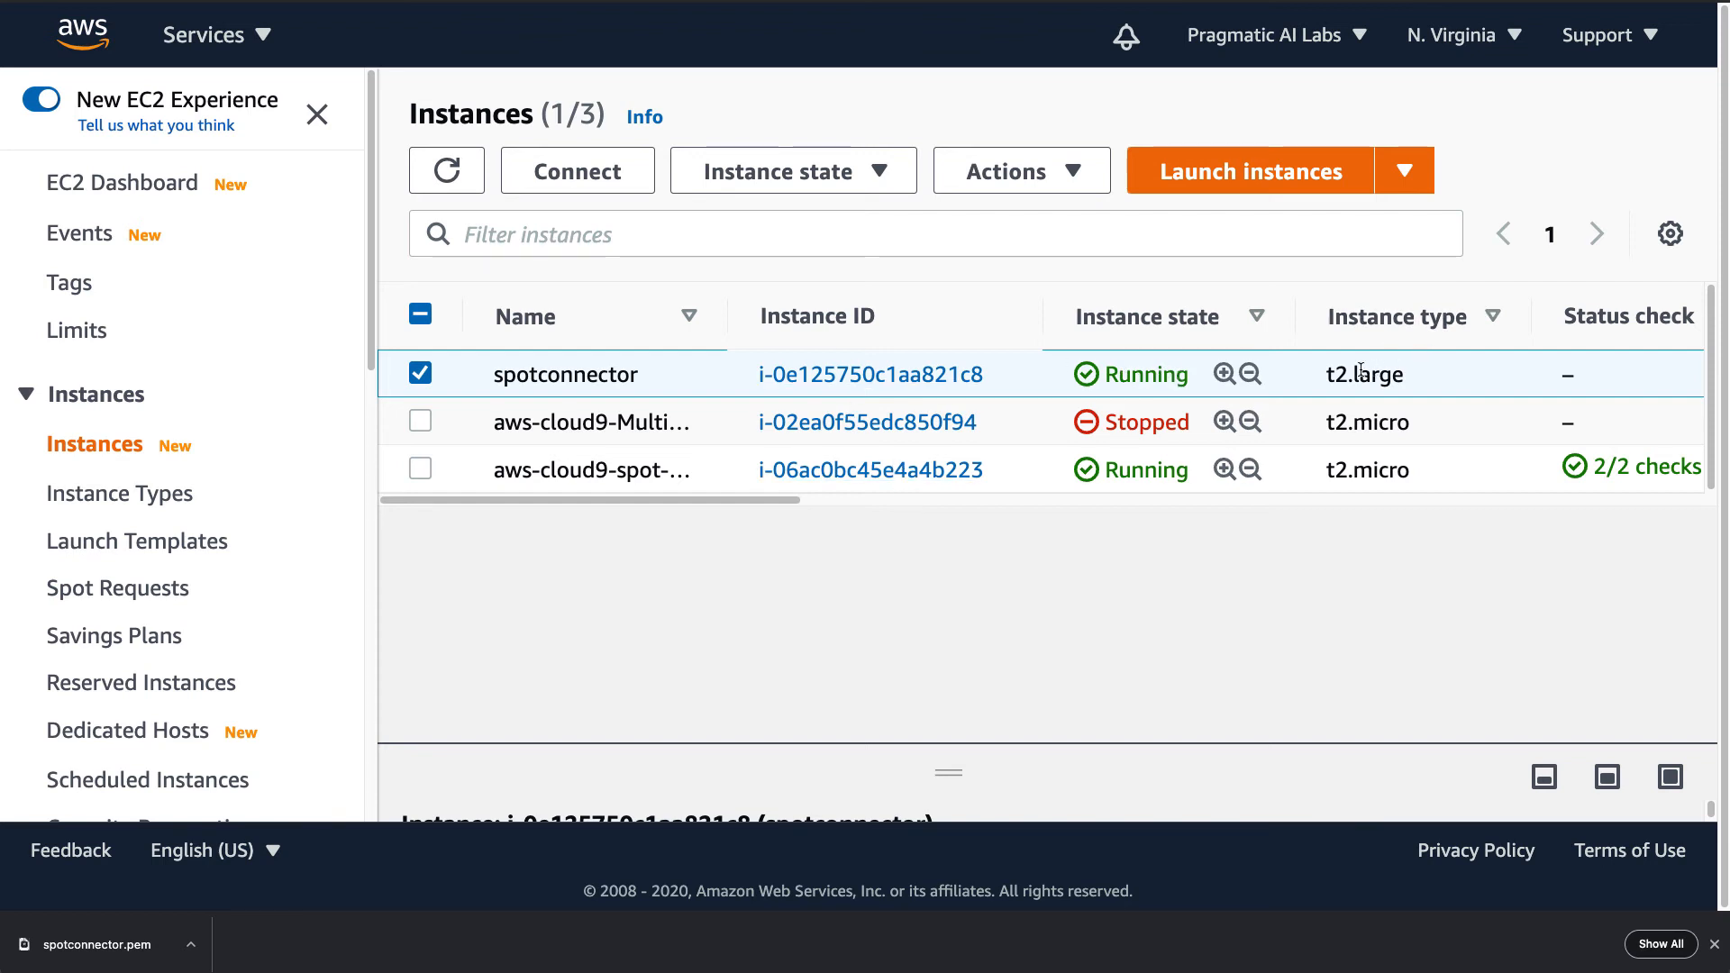
- Open the spotconnector instance's summary and look over its addresses, instance type and platform details
left_click(866, 373)
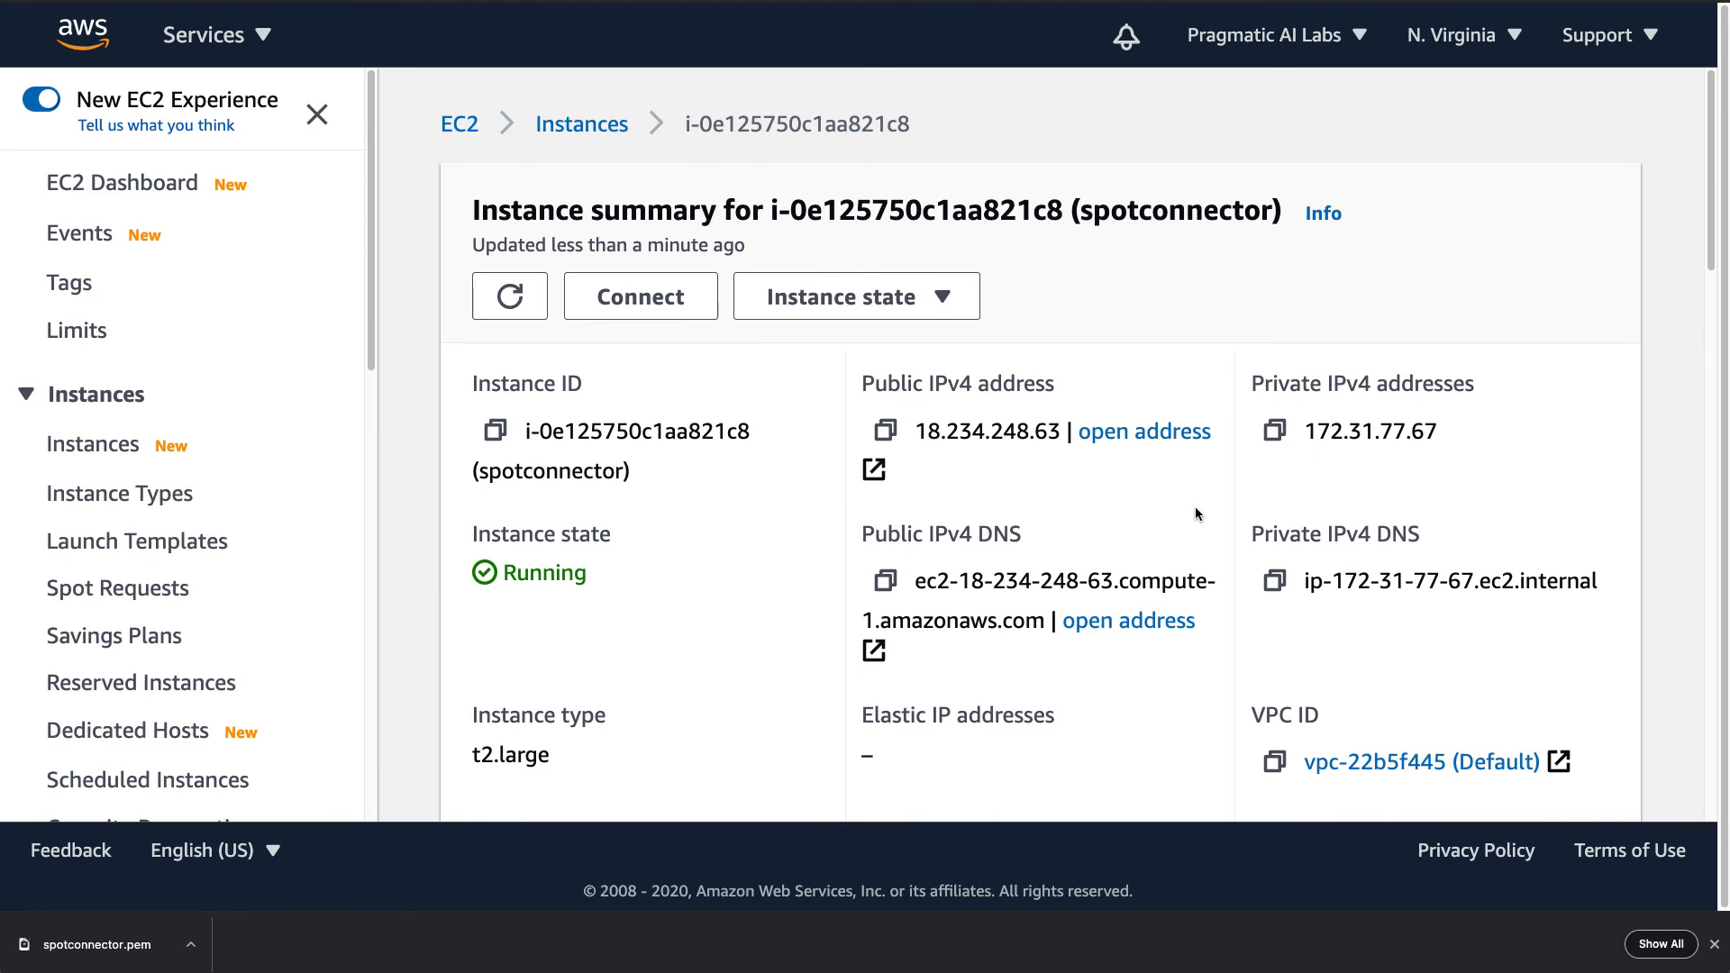
scroll(1196, 510, "down", 2)
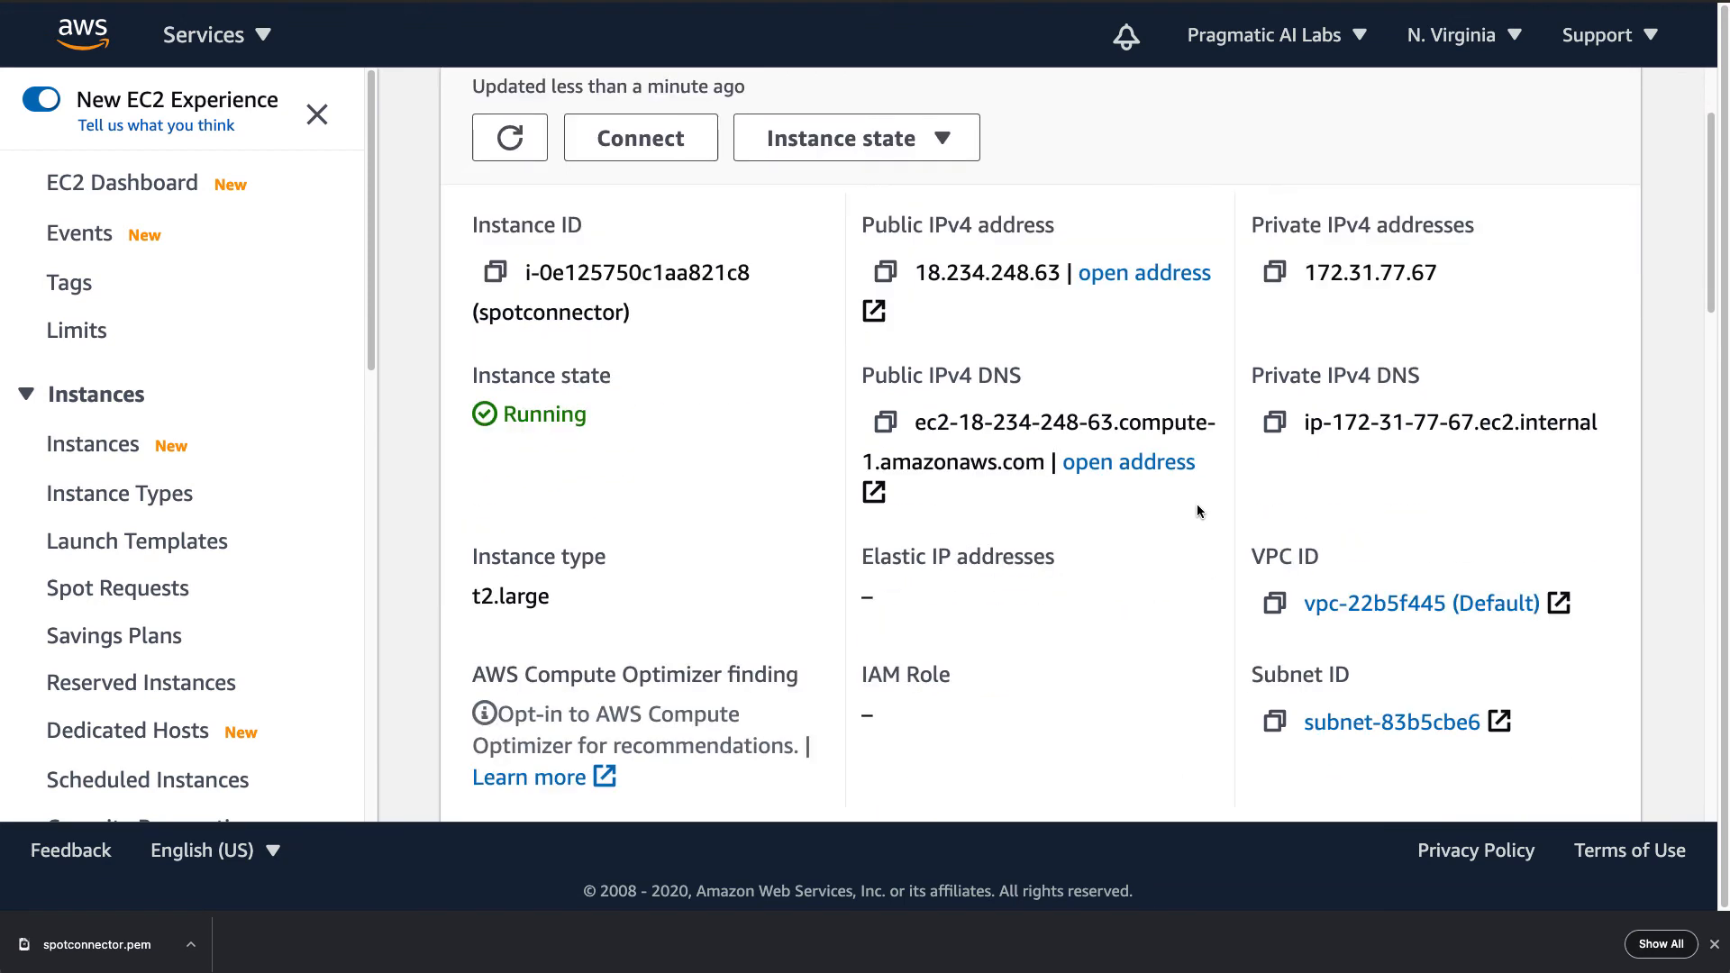
scroll(1200, 511, "down", 5)
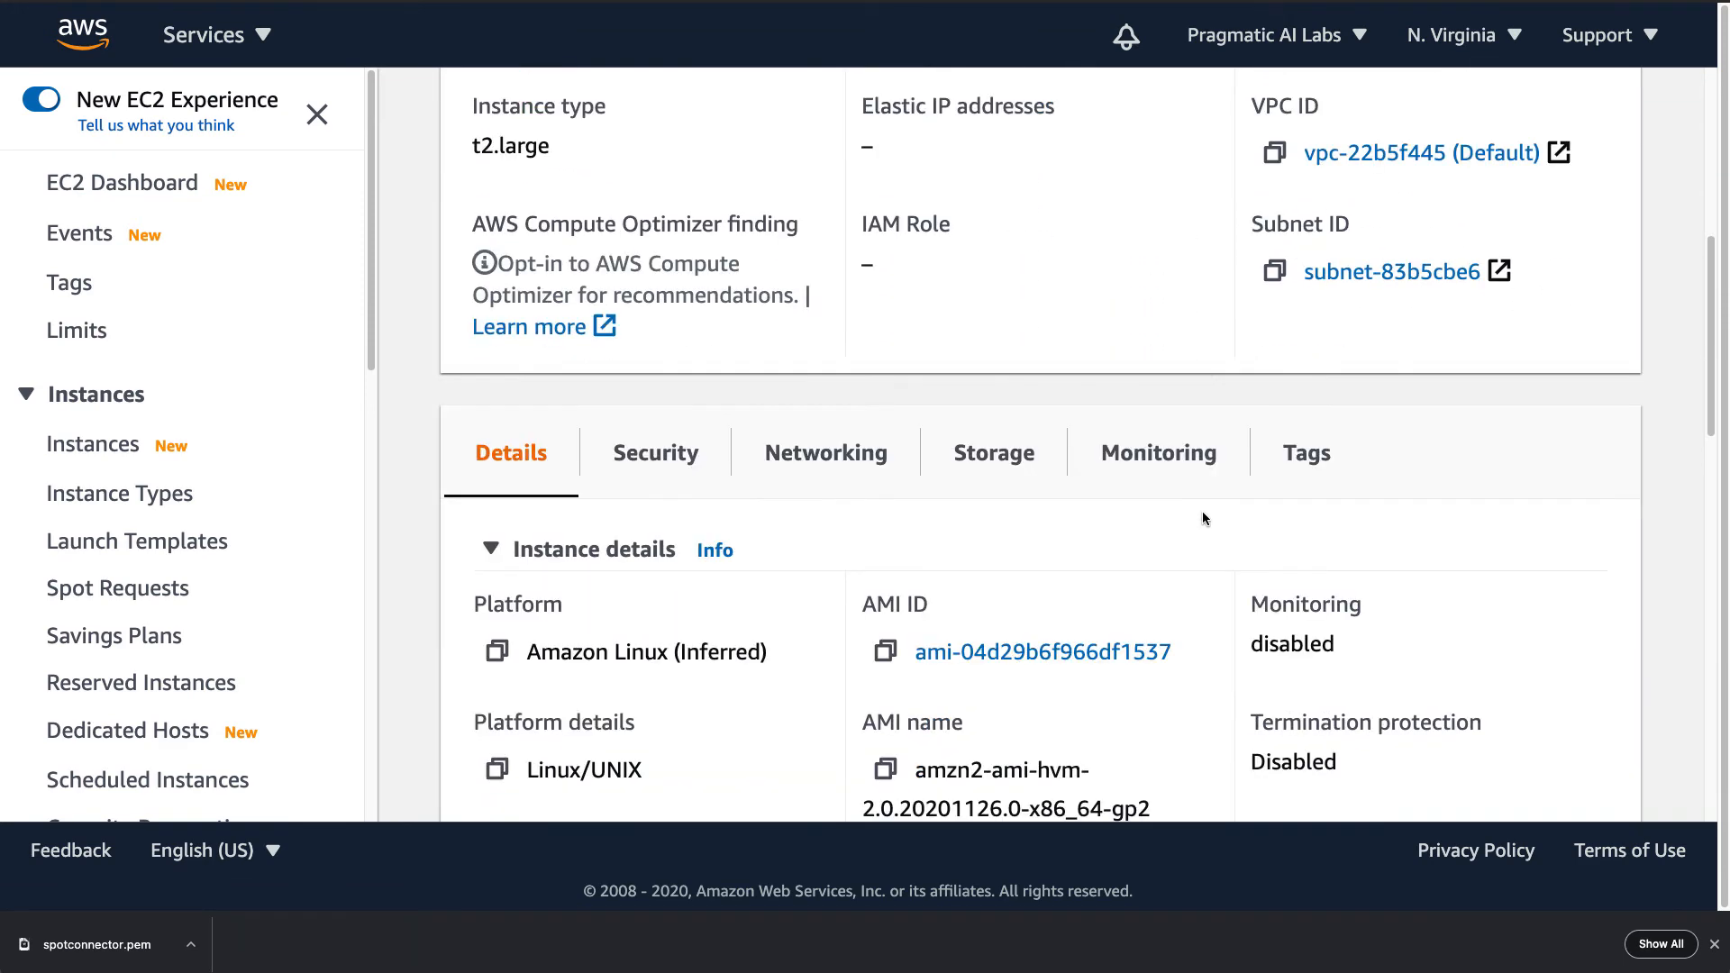
scroll(1207, 511, "up", 7)
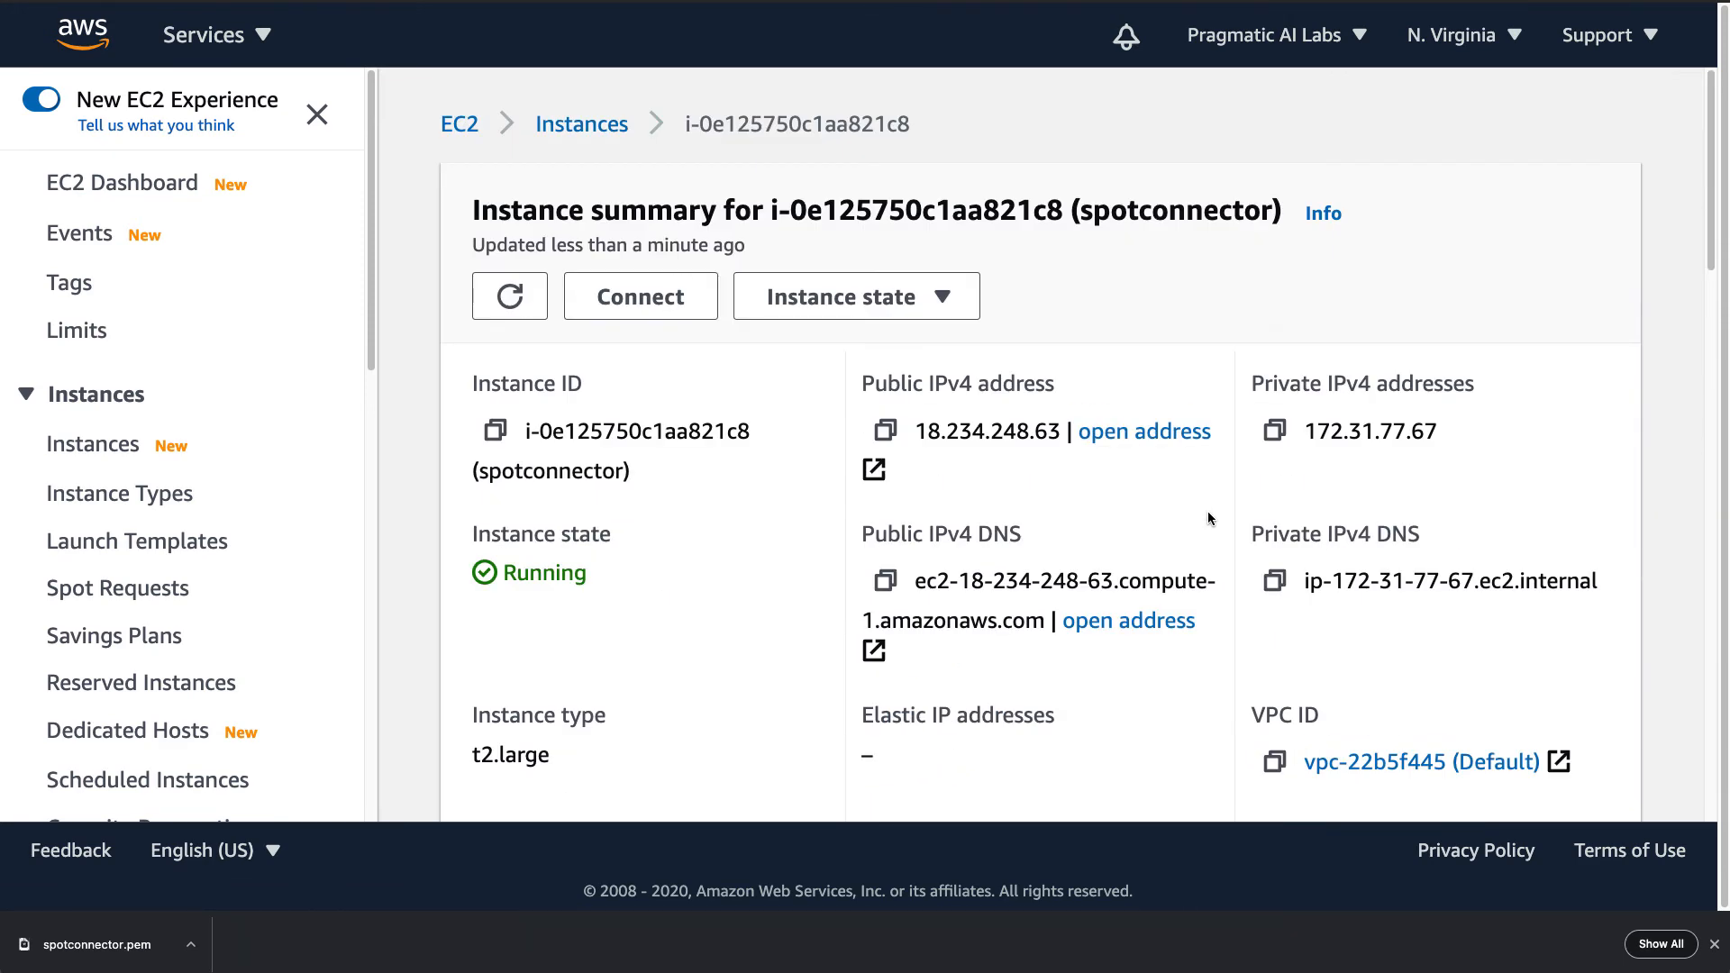
- Show the SSH client connection instructions for the instance and copy the command chmod 400 spotconnector.pem
left_click(668, 298)
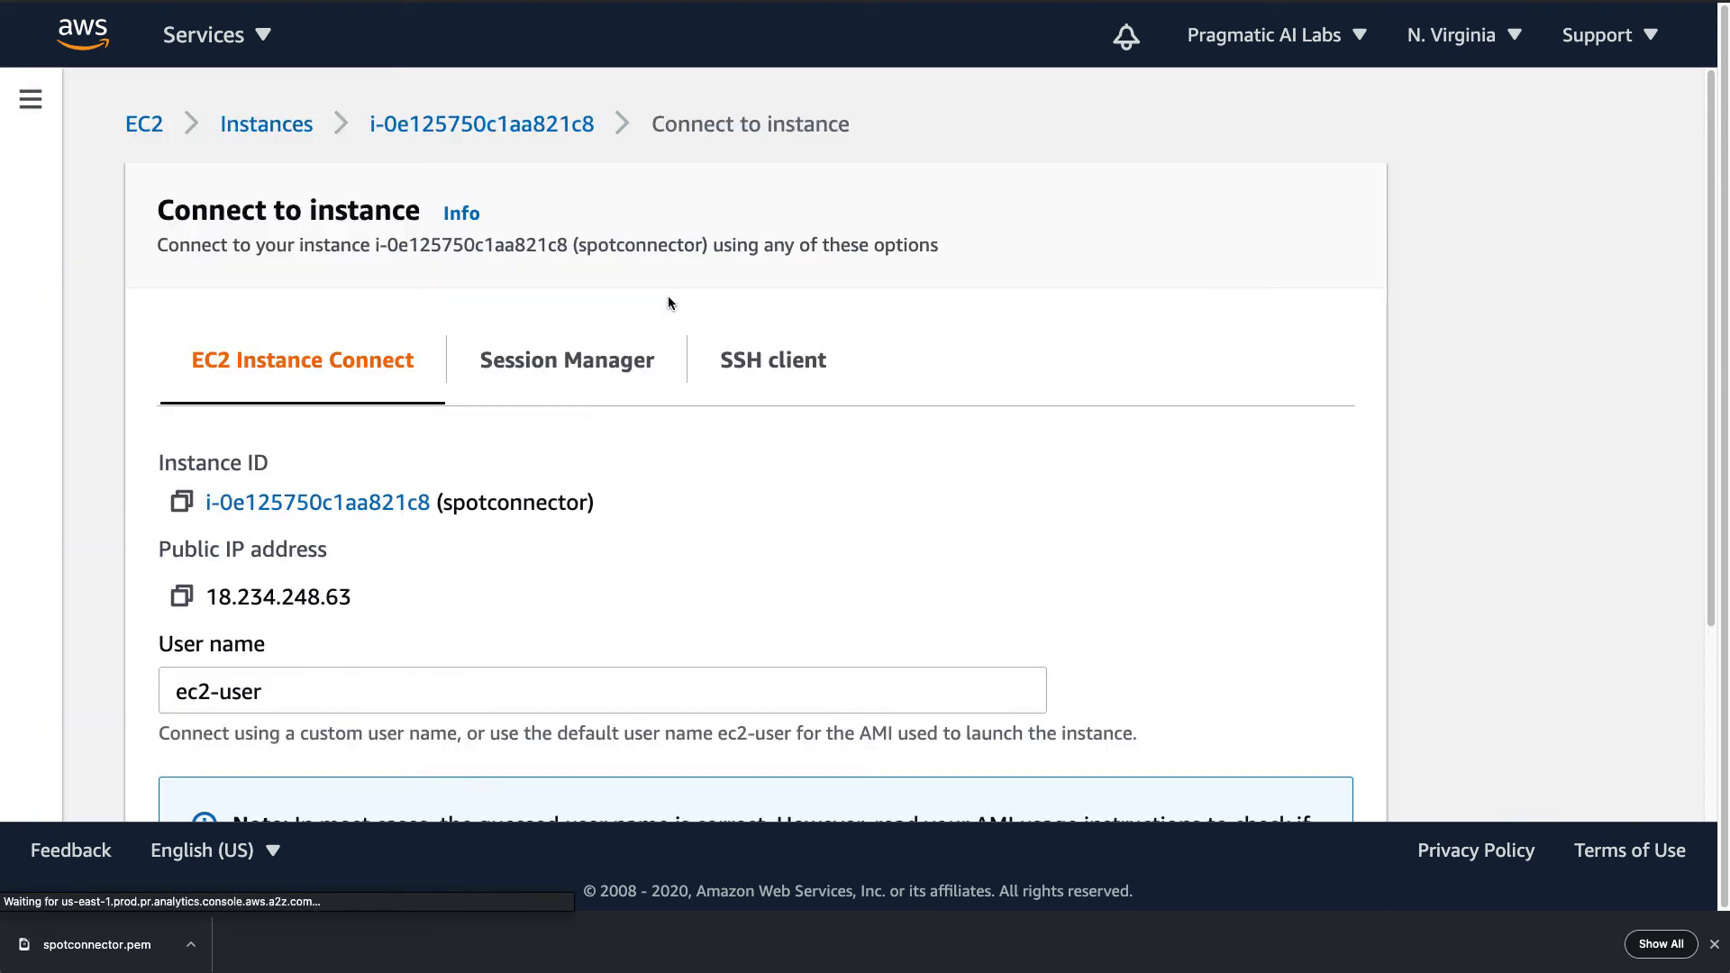
left_click(762, 359)
scroll(1063, 446, "down", 3)
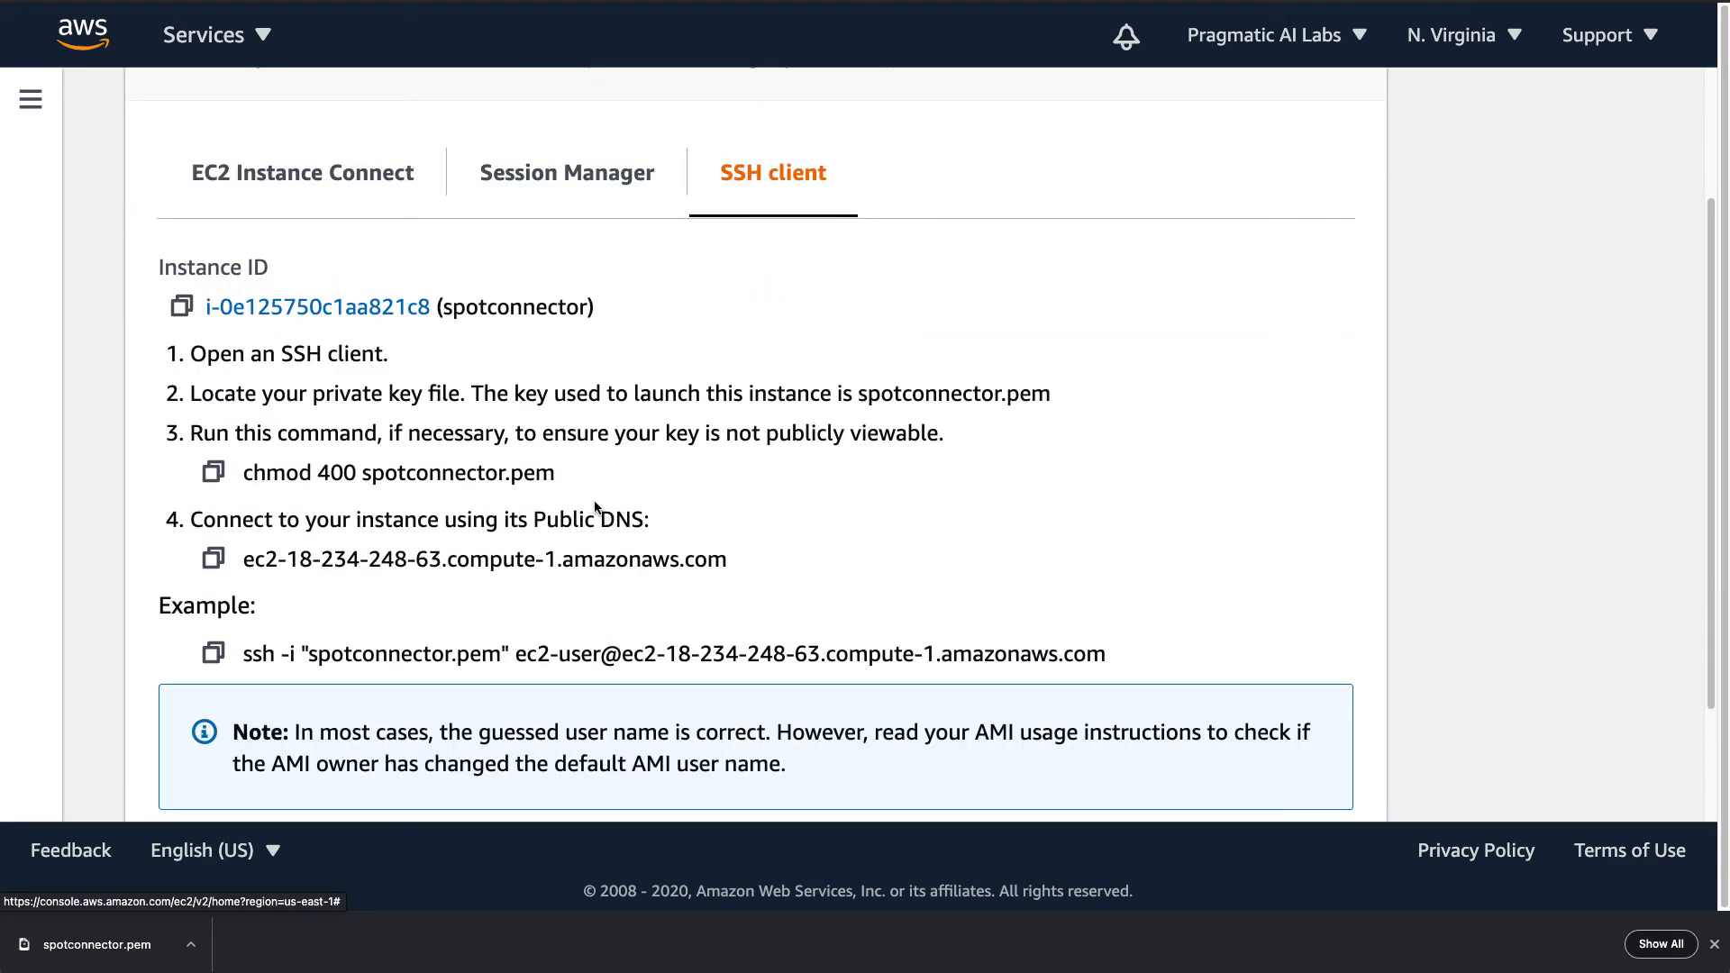
left_click_drag(559, 474, 244, 472)
key("super+c")
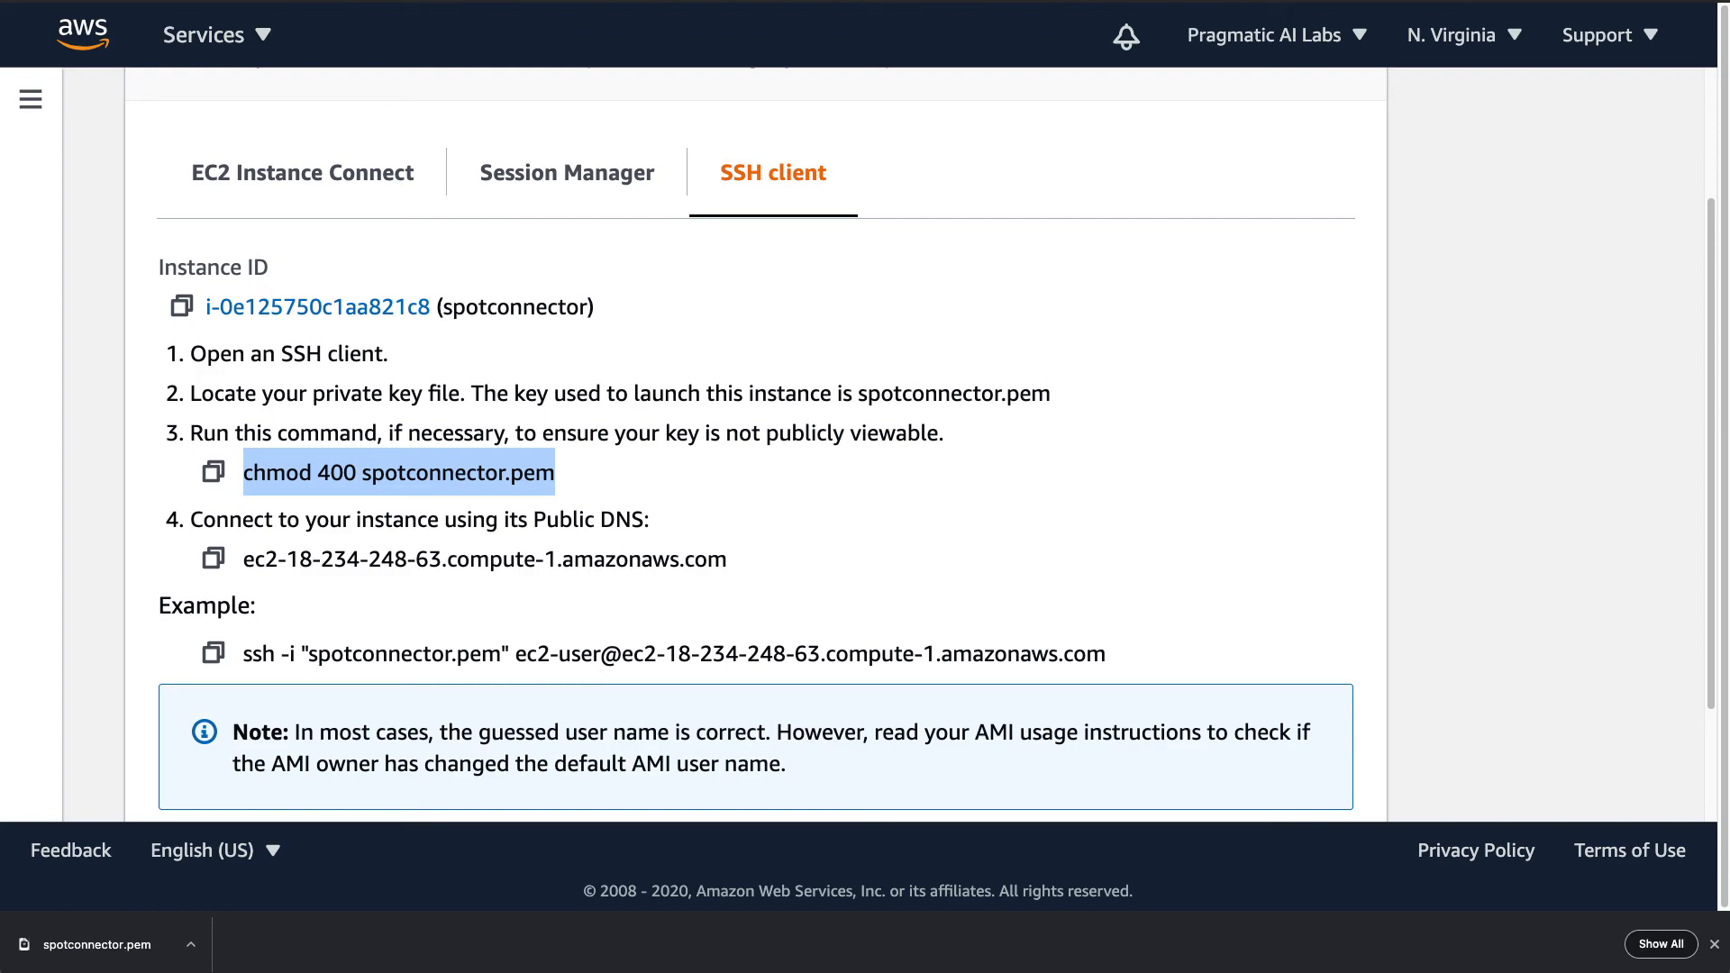
- Switch to the Cloud9 environment and list the files in the terminal's current directory with ls
left_click(550, 0)
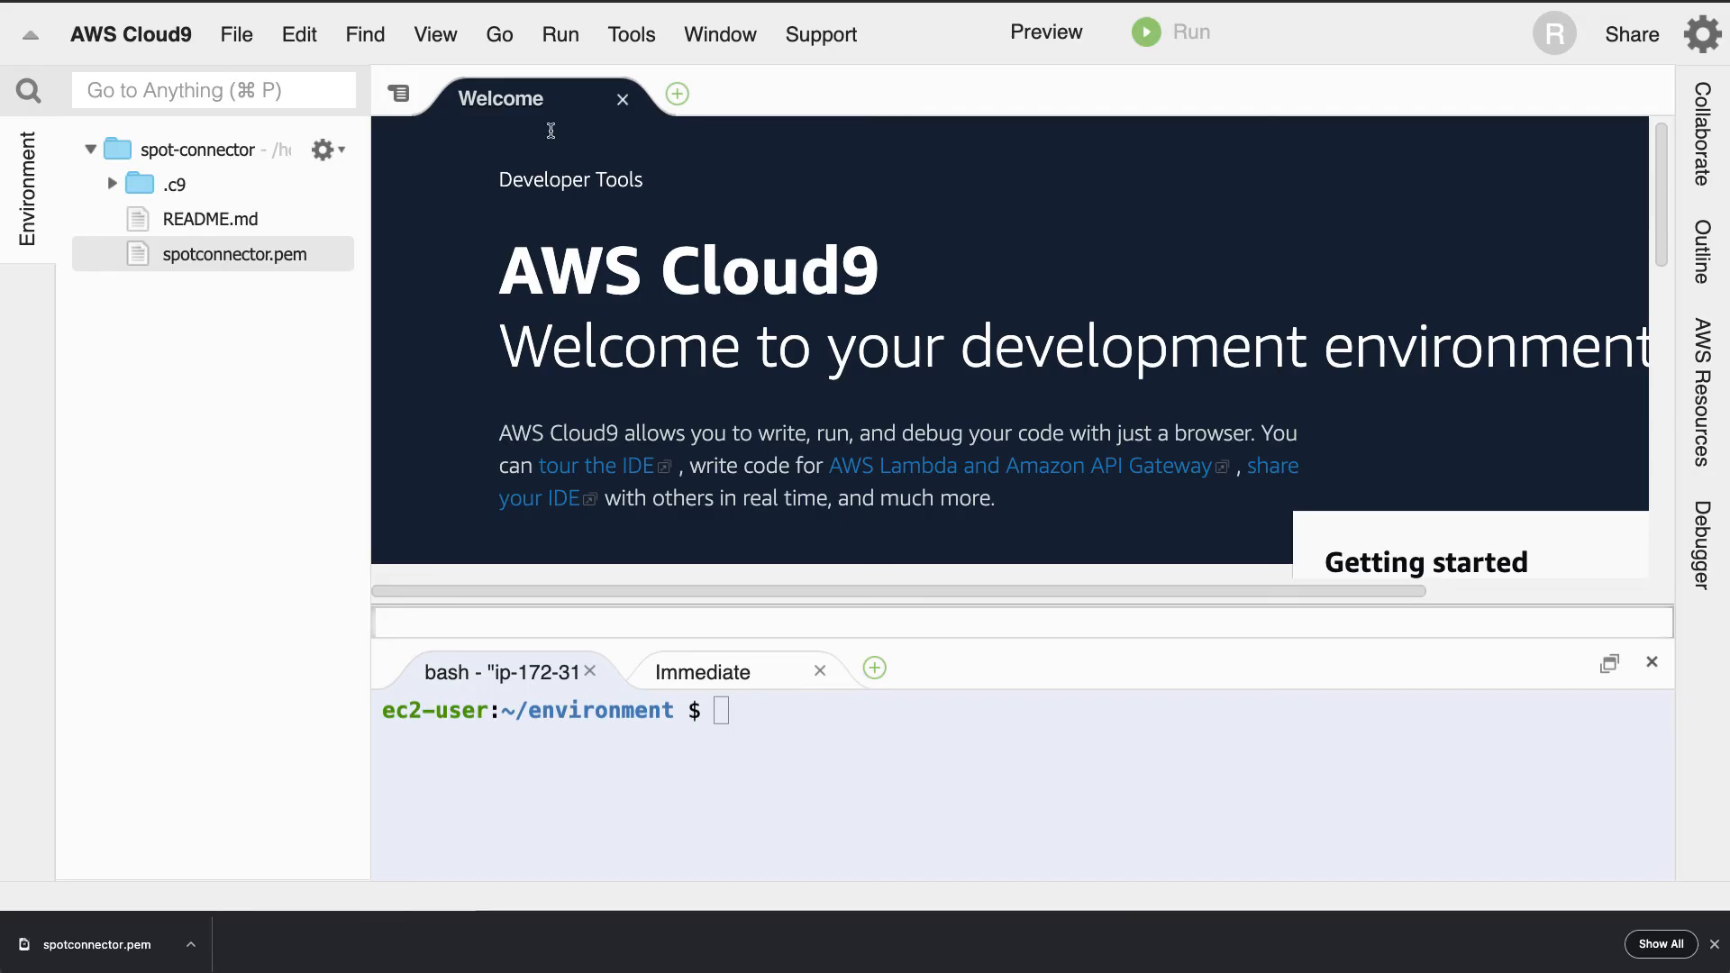
left_click(792, 732)
type("ls")
key("Return")
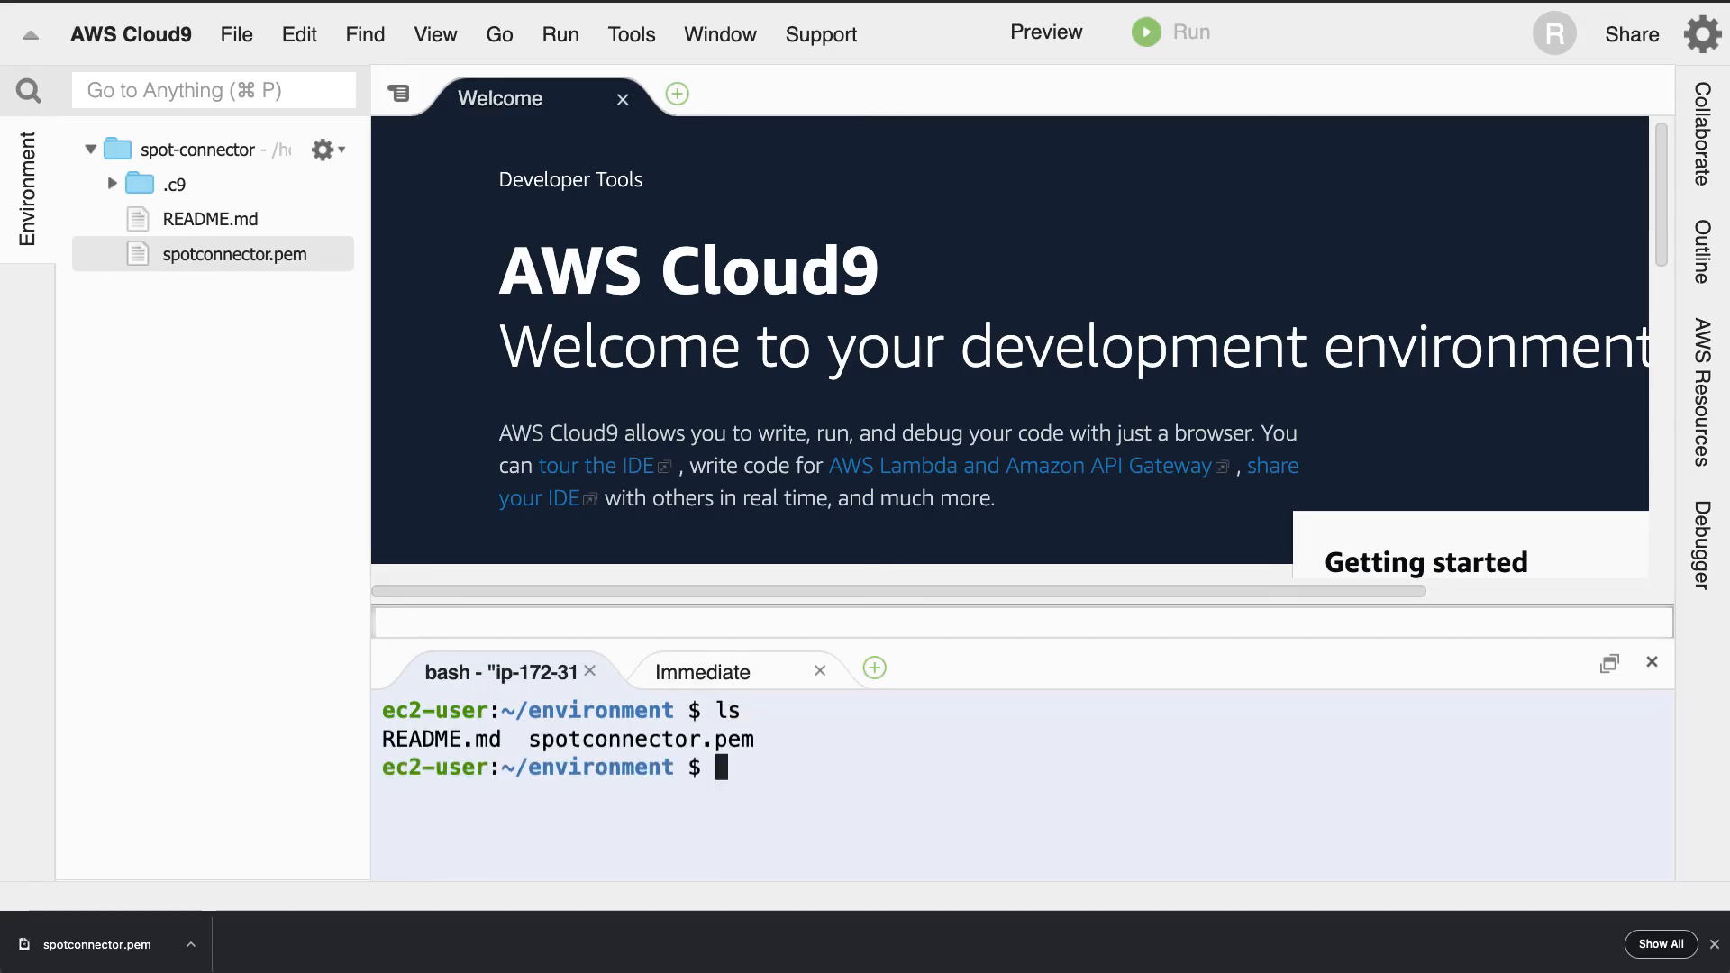
- Run chmod 400 spotconnector.pem in the Cloud9 terminal to restrict the key file's permissions
key("super+v")
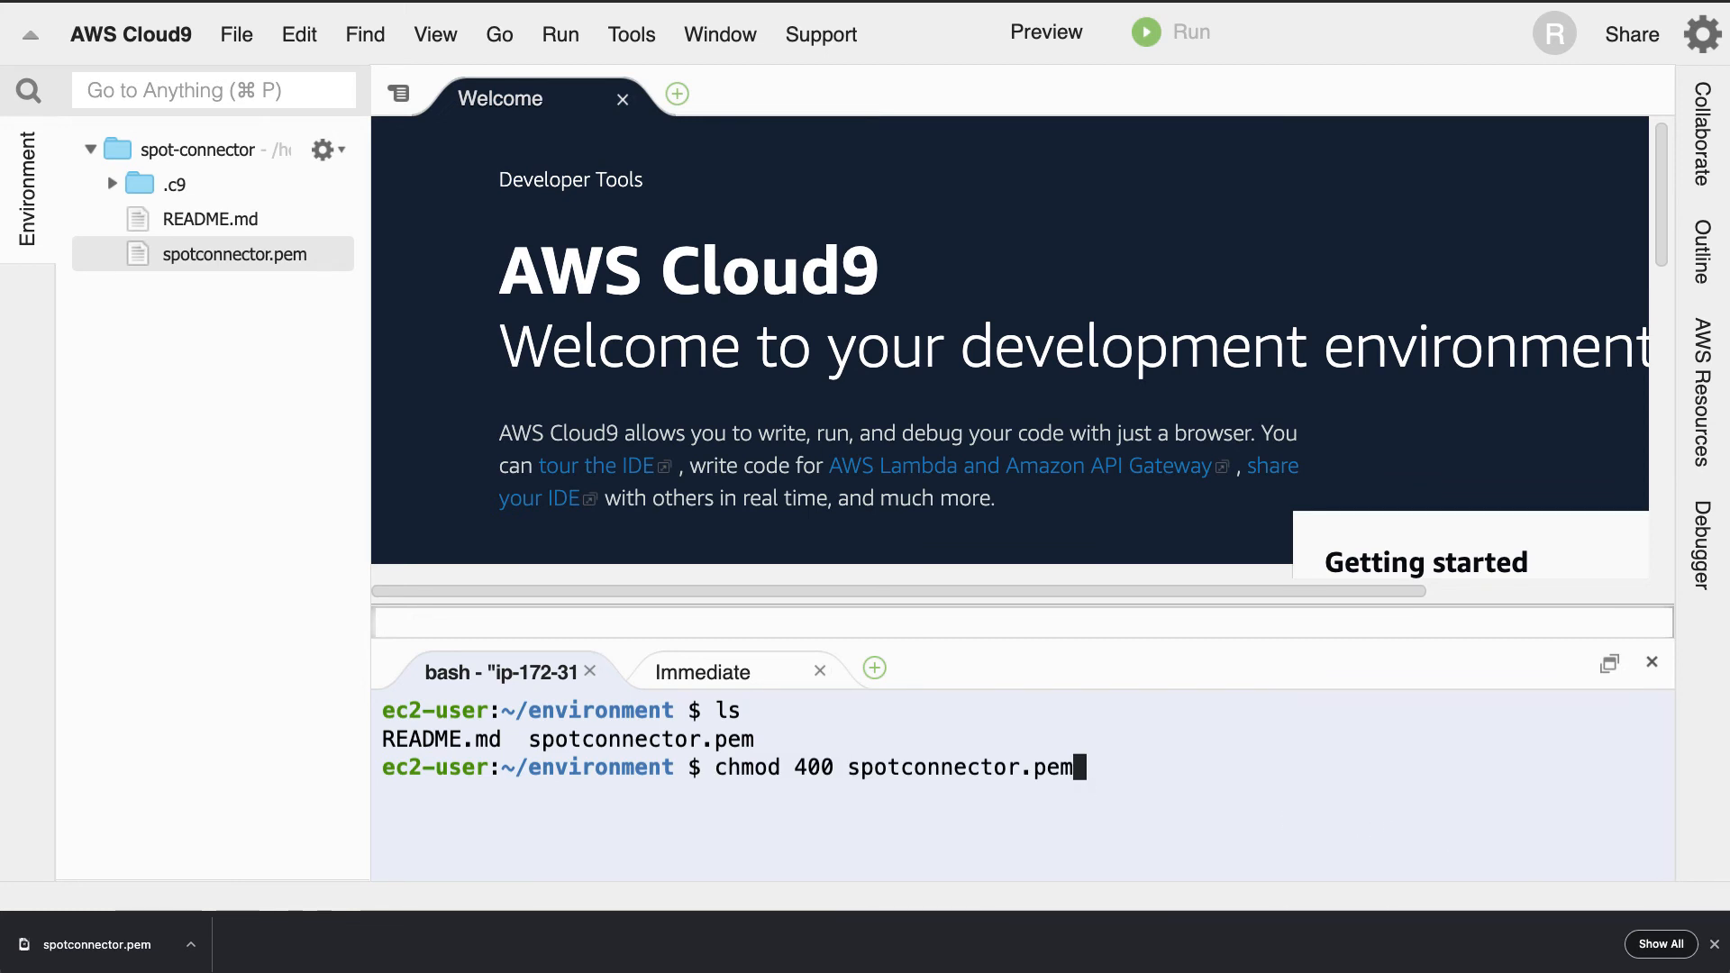
left_click(1712, 943)
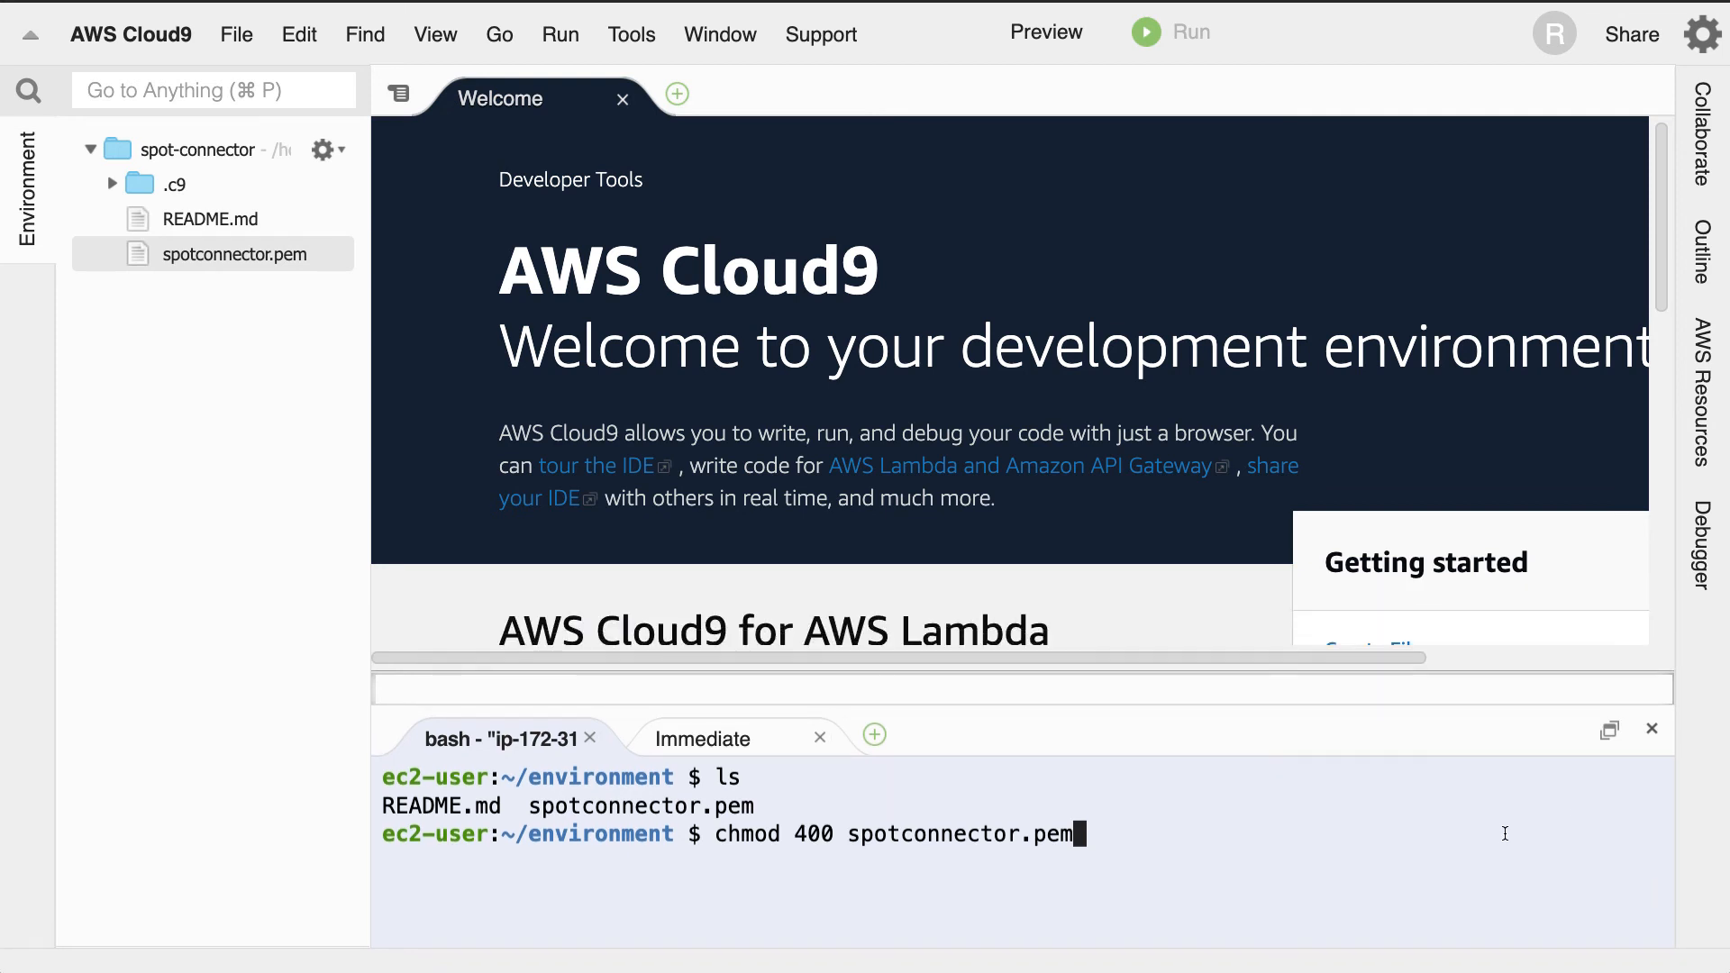
key("Return")
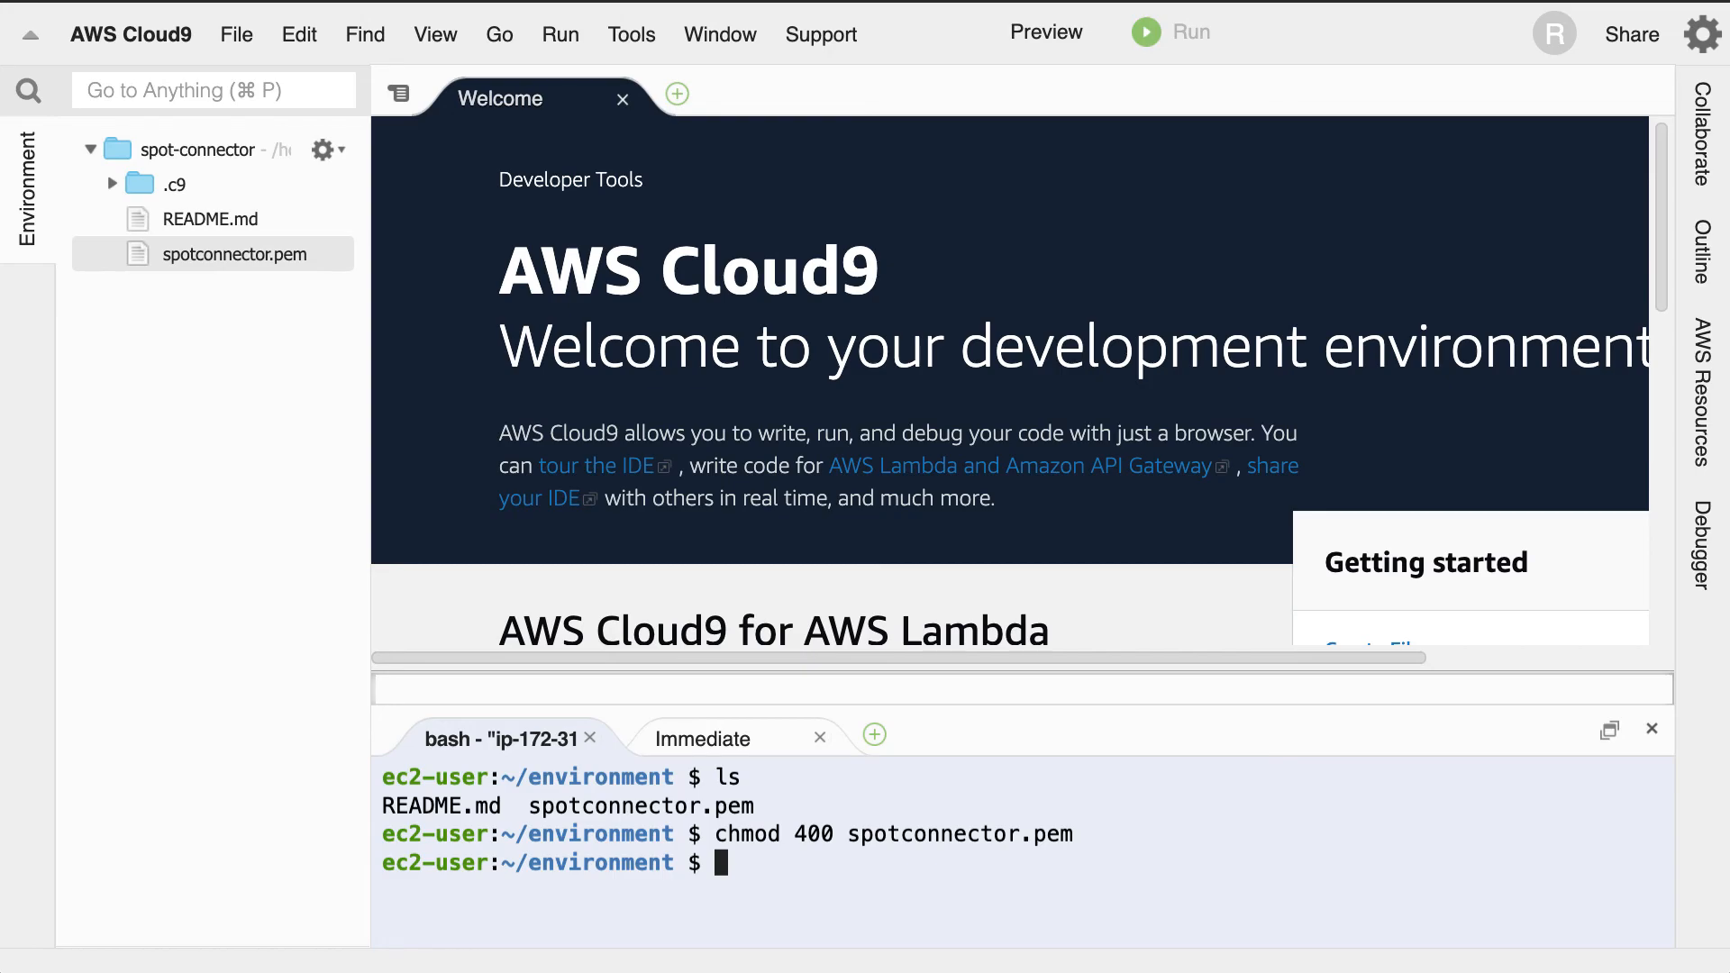
- Copy the example ssh -i "spotconnector.pem" command from the instance's connection instructions, run it in the Cloud9 terminal and accept the host with yes
key("ctrl+shift+Tab")
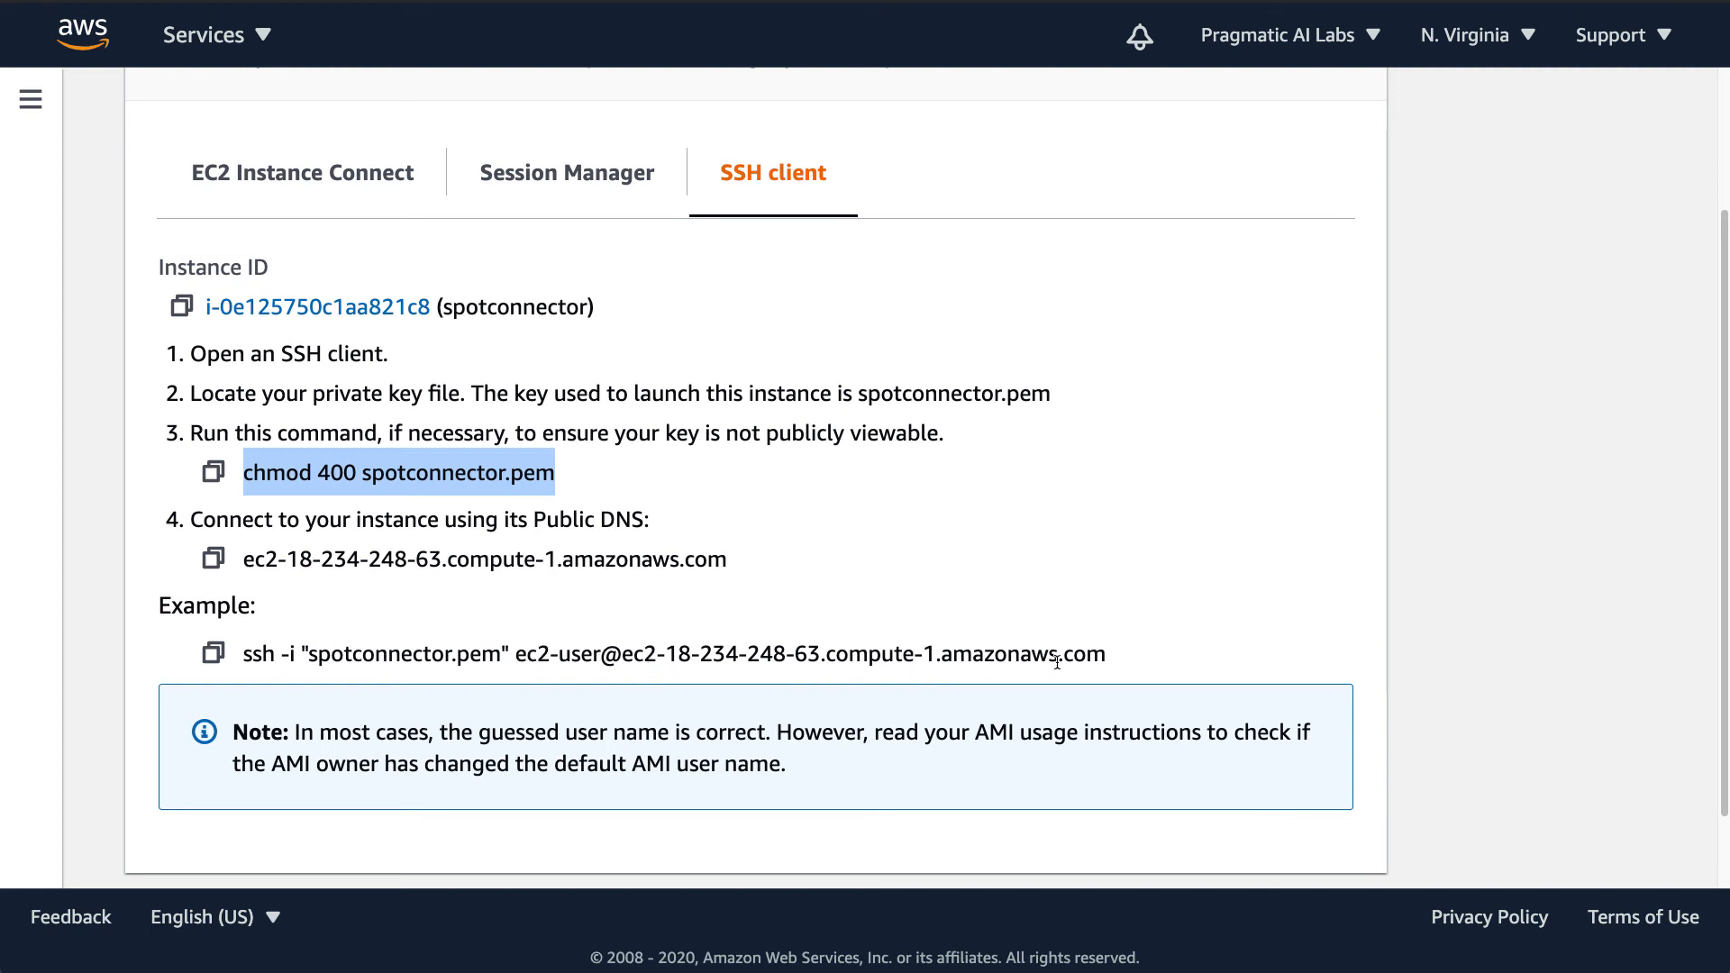
left_click(213, 654)
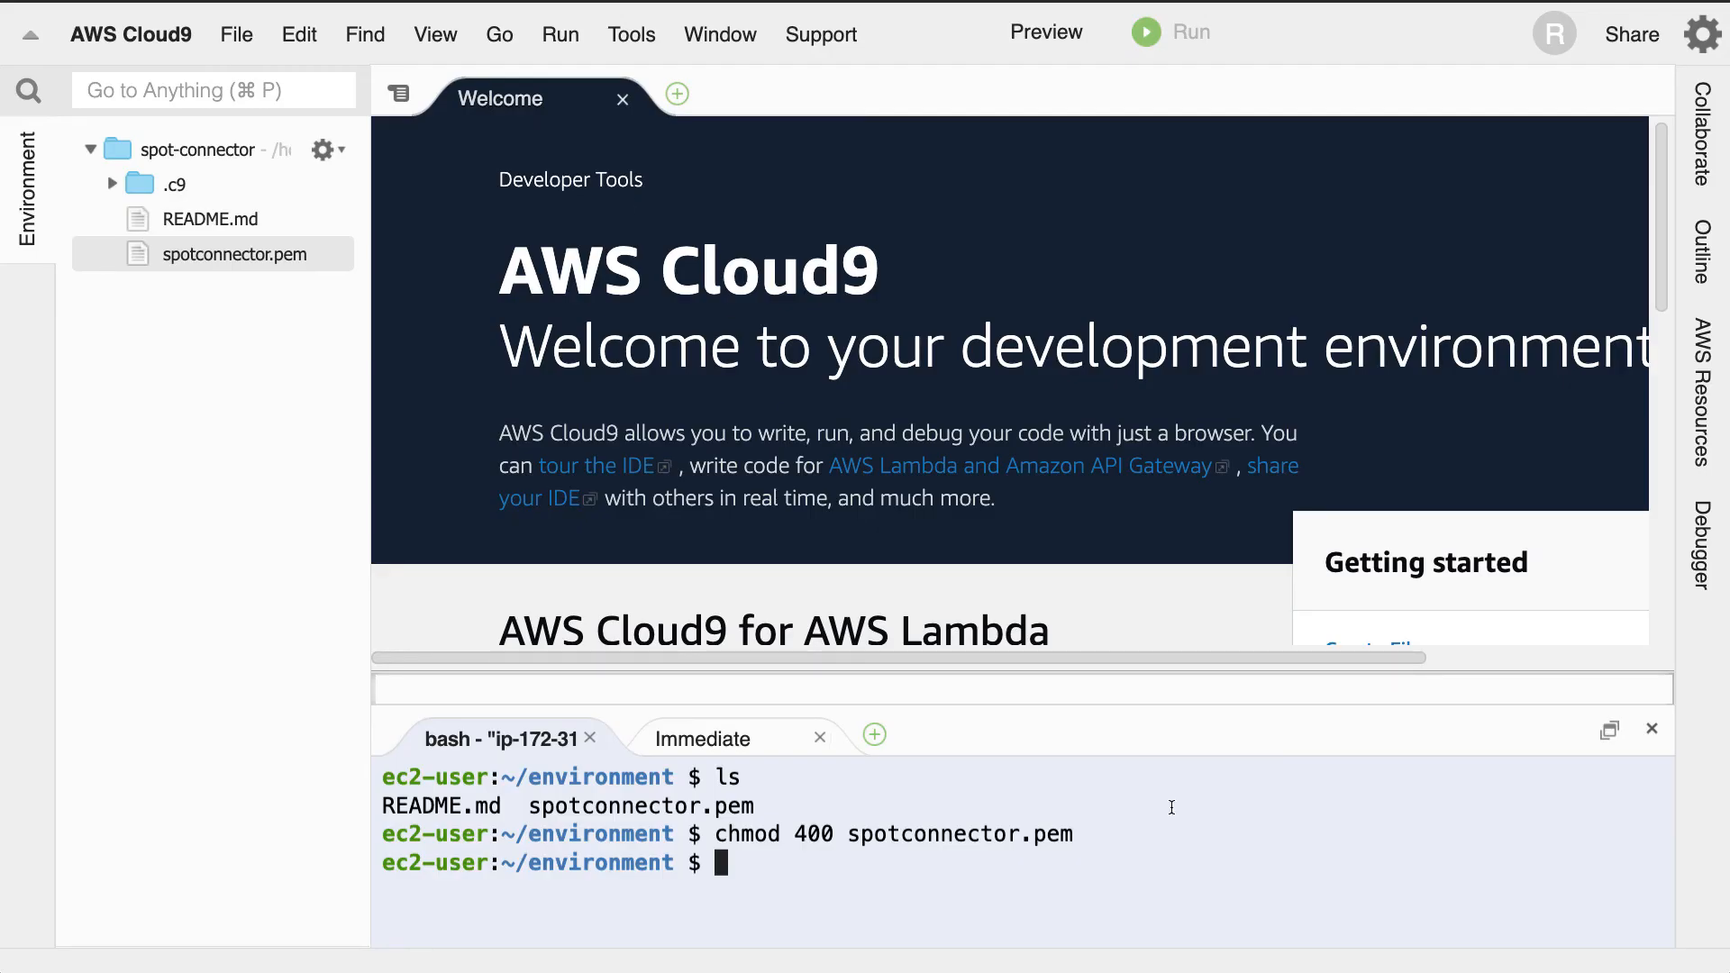
key("super+v")
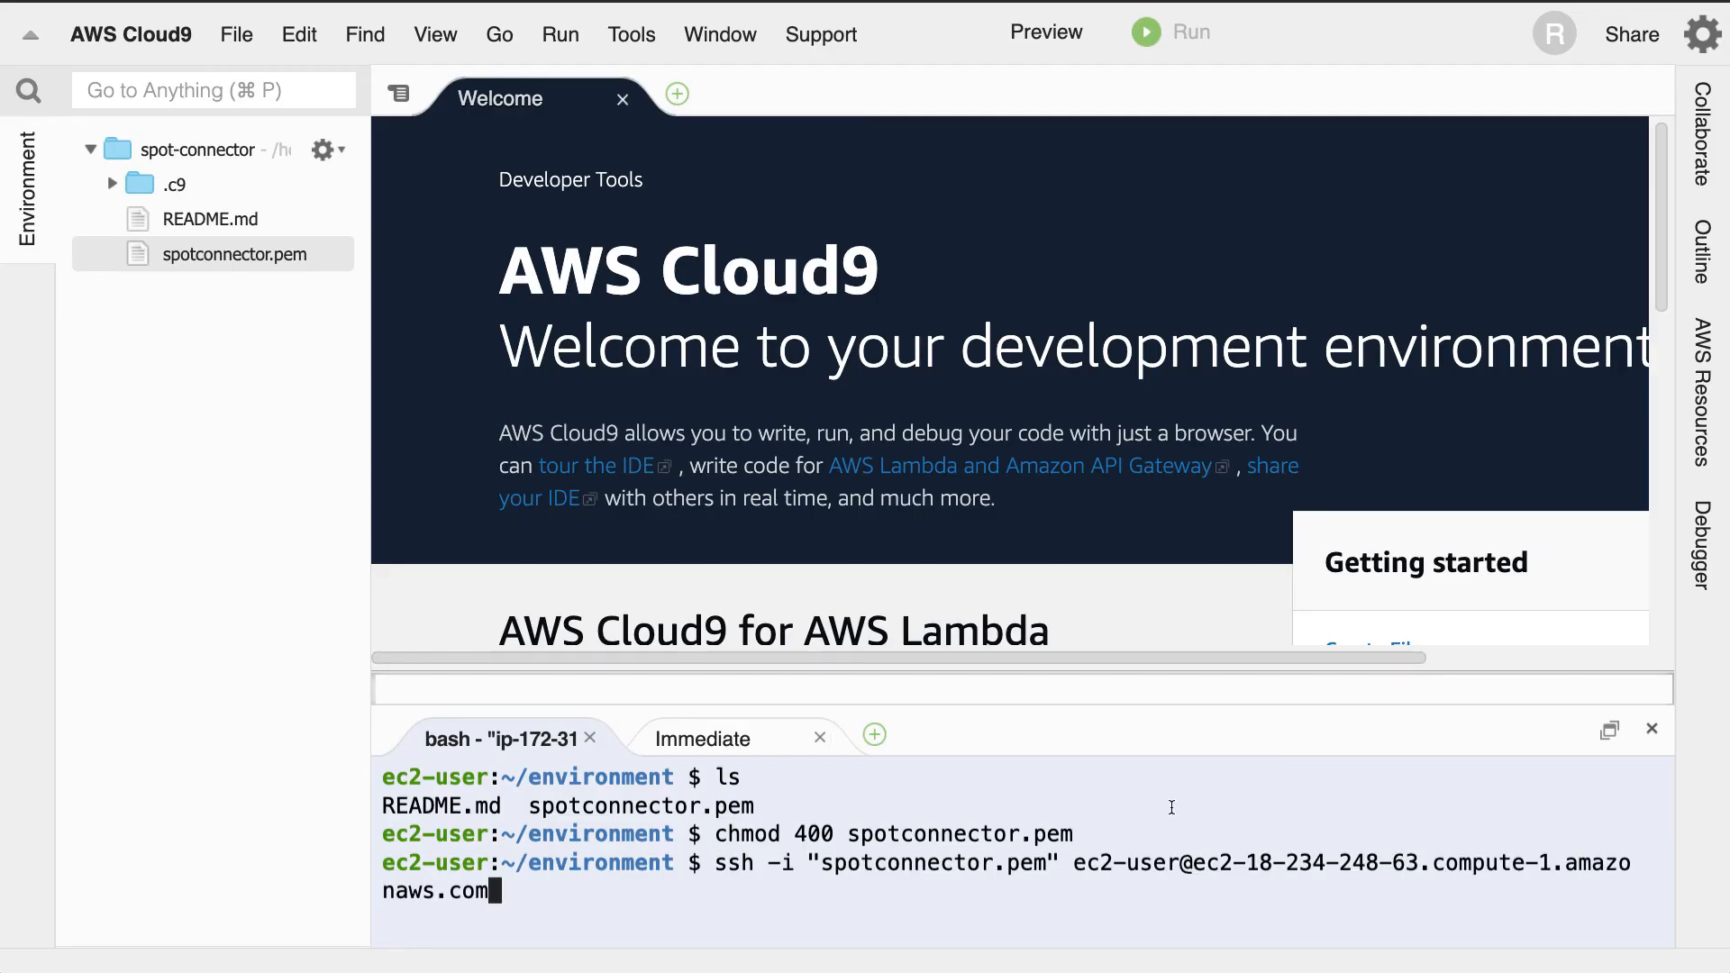
key("Return")
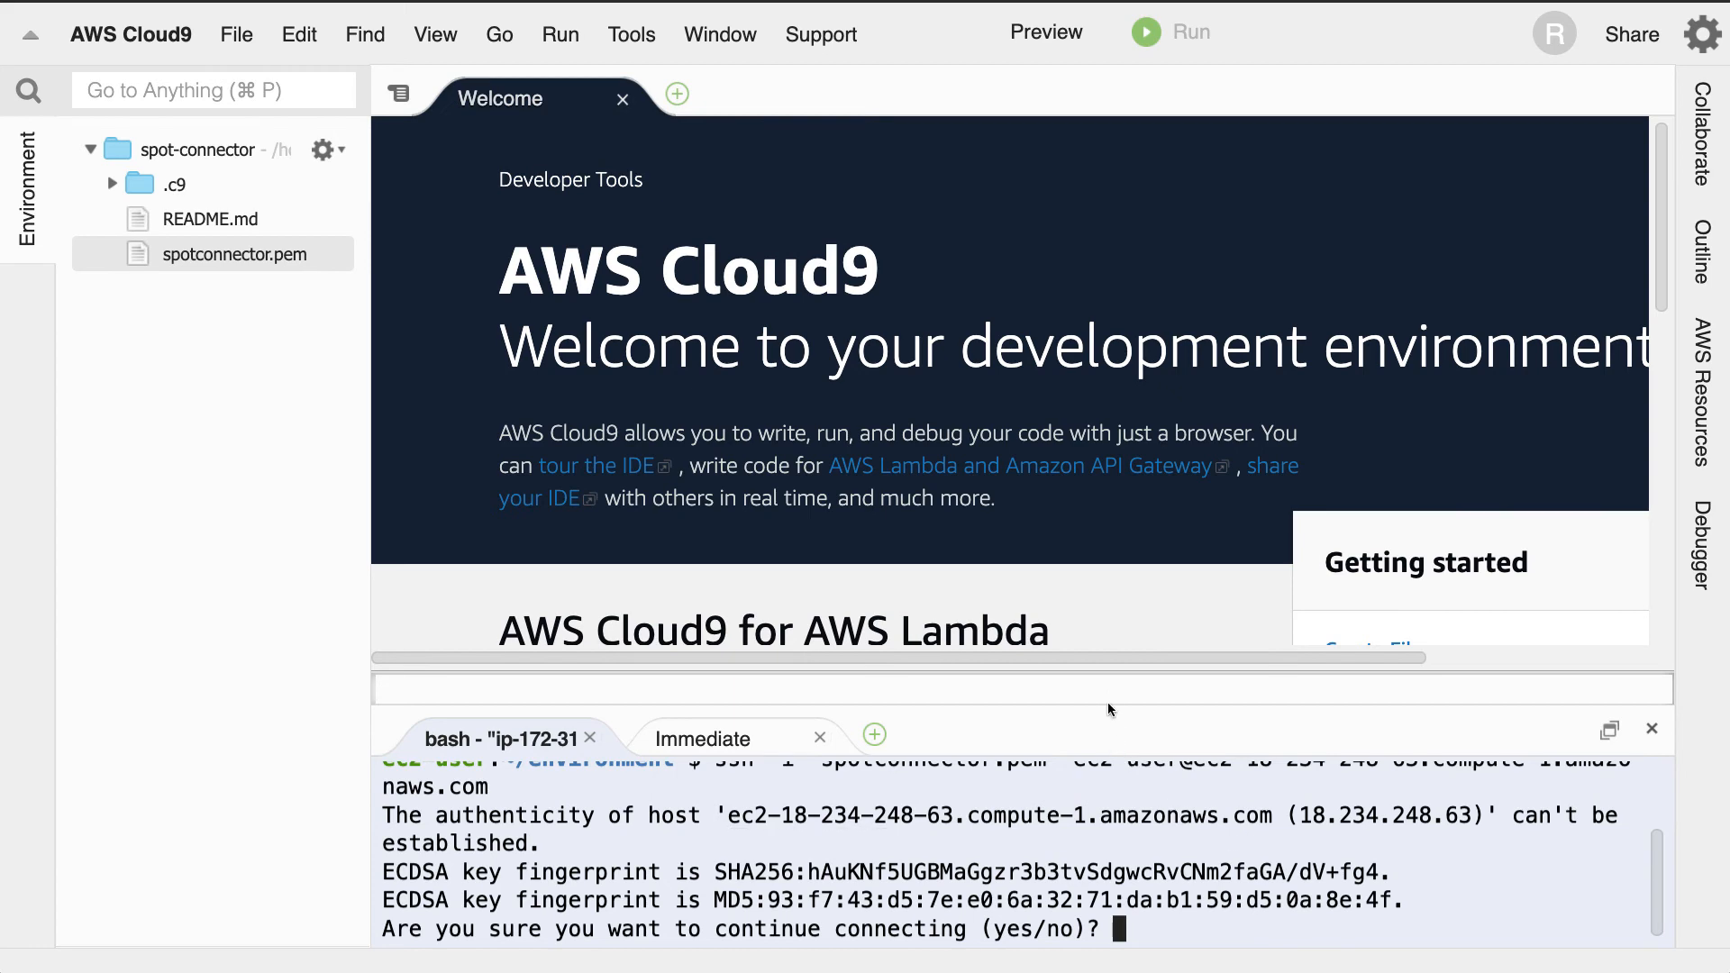
left_click_drag(1111, 708, 1070, 413)
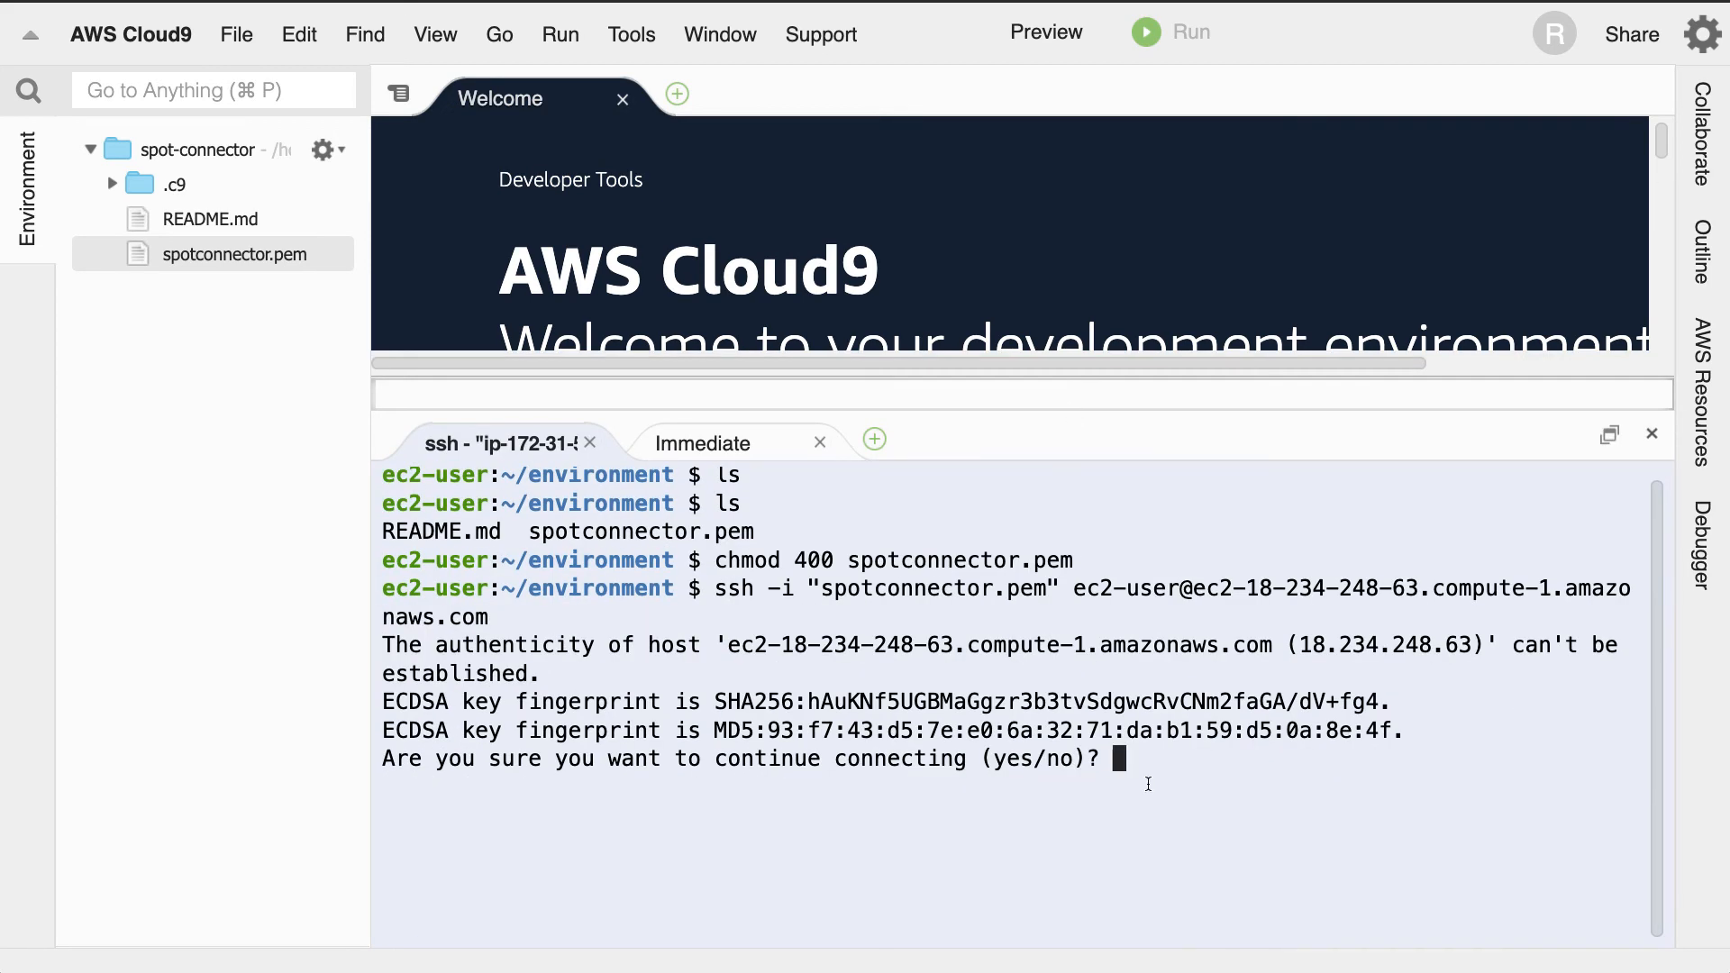
type("yes")
key("Return")
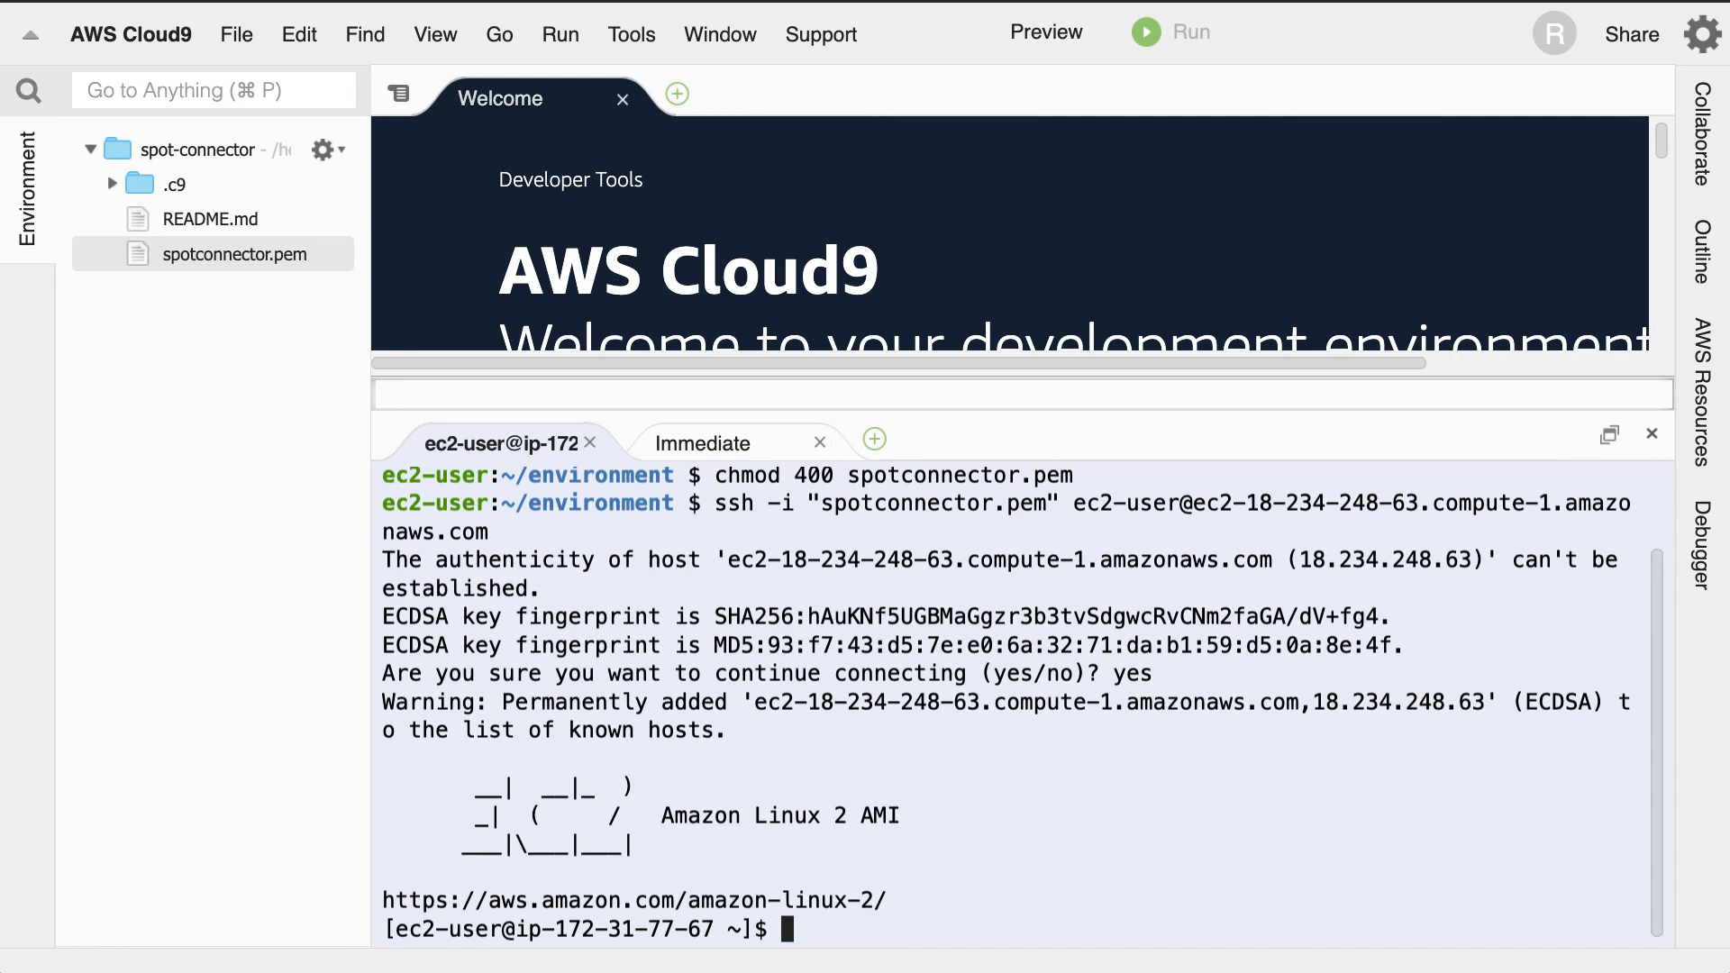
- Clear the remote terminal and run sudo yum update on the instance
key("ctrl+l")
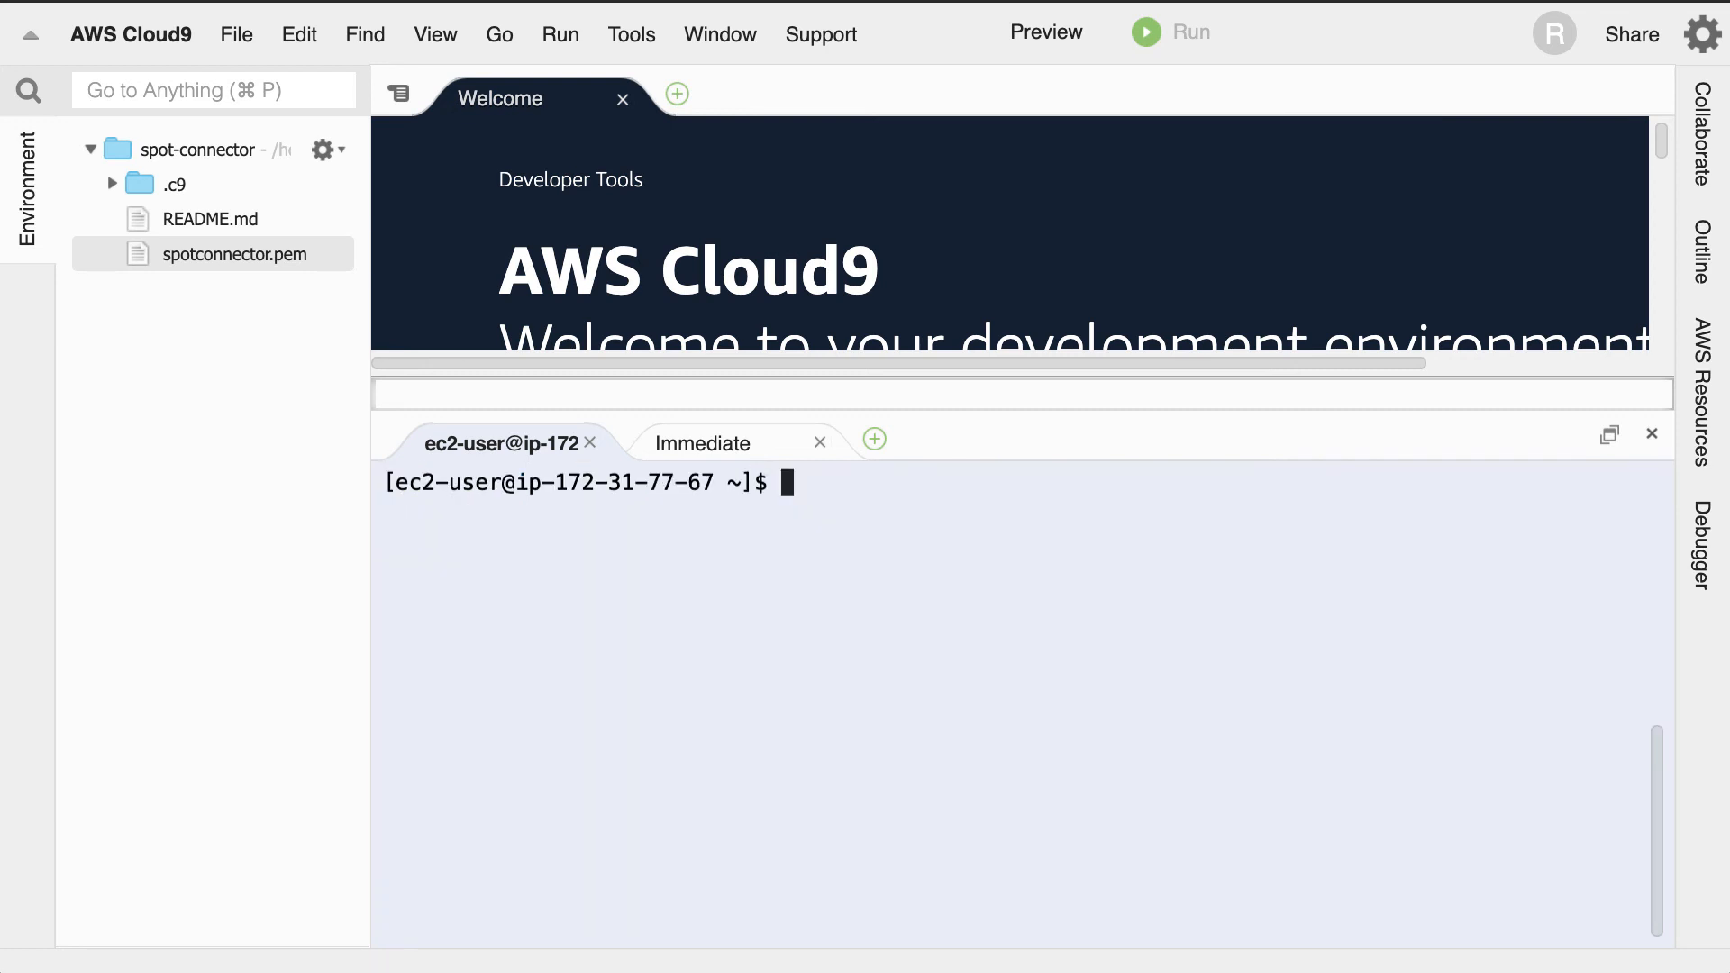
type("sudo yum update")
key("Return")
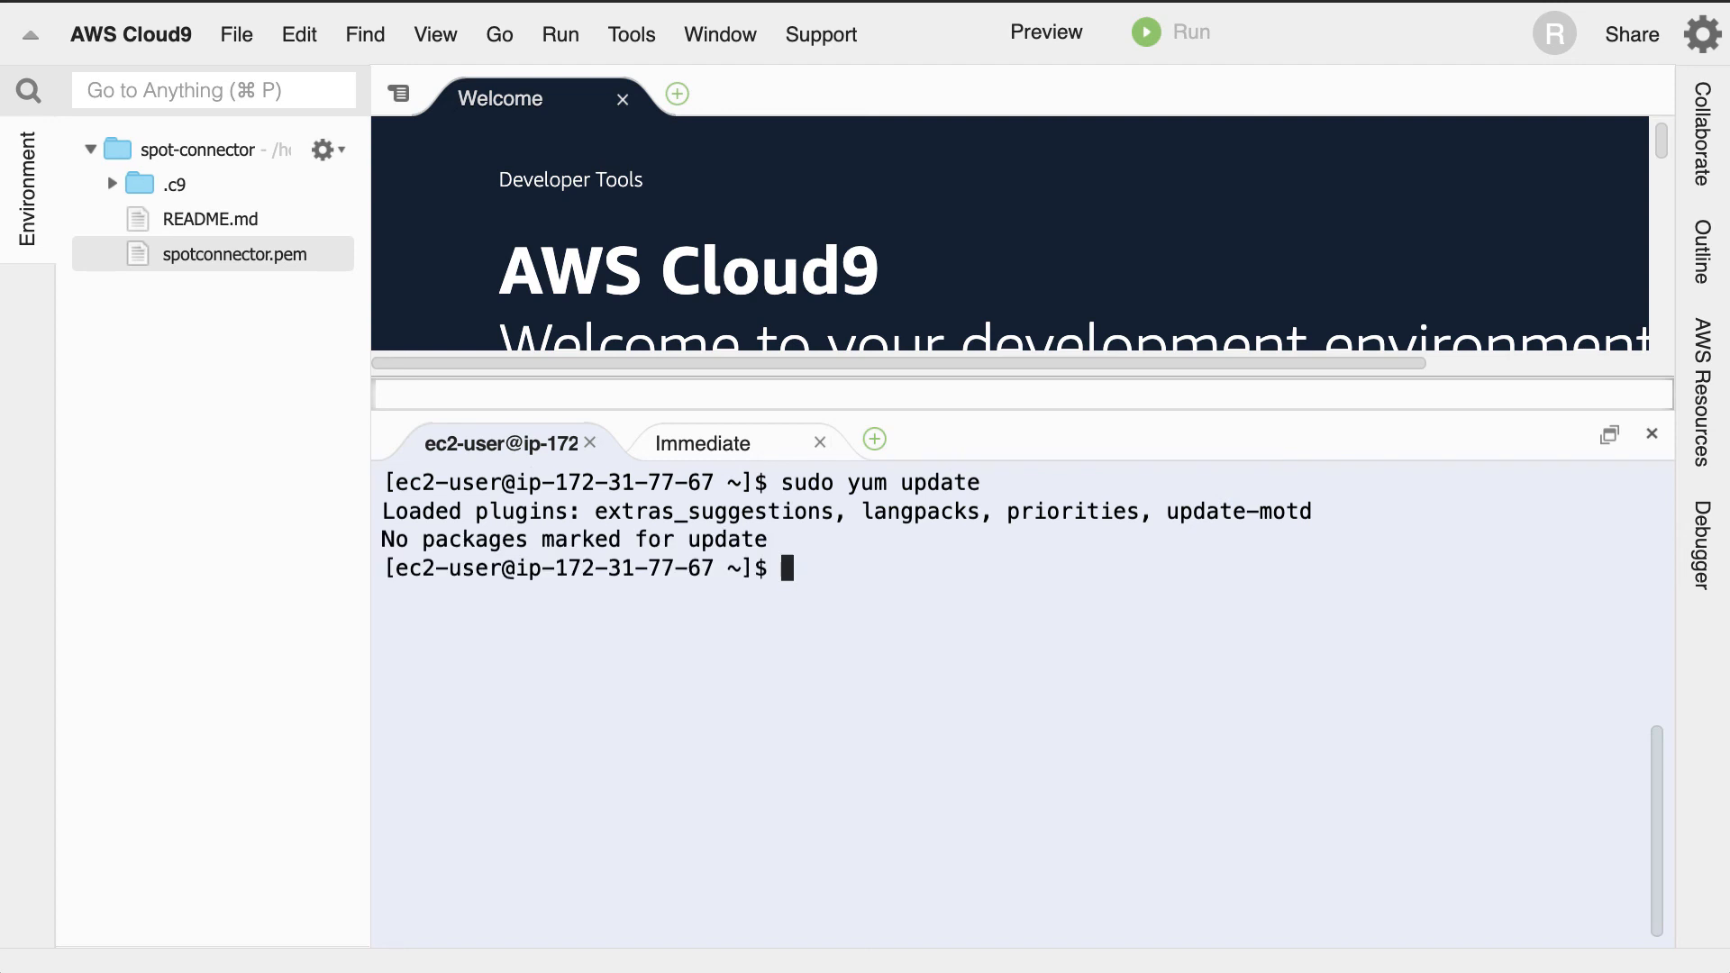
- Start the Python interpreter on the instance and leave it with exit()
type("python")
key("Return")
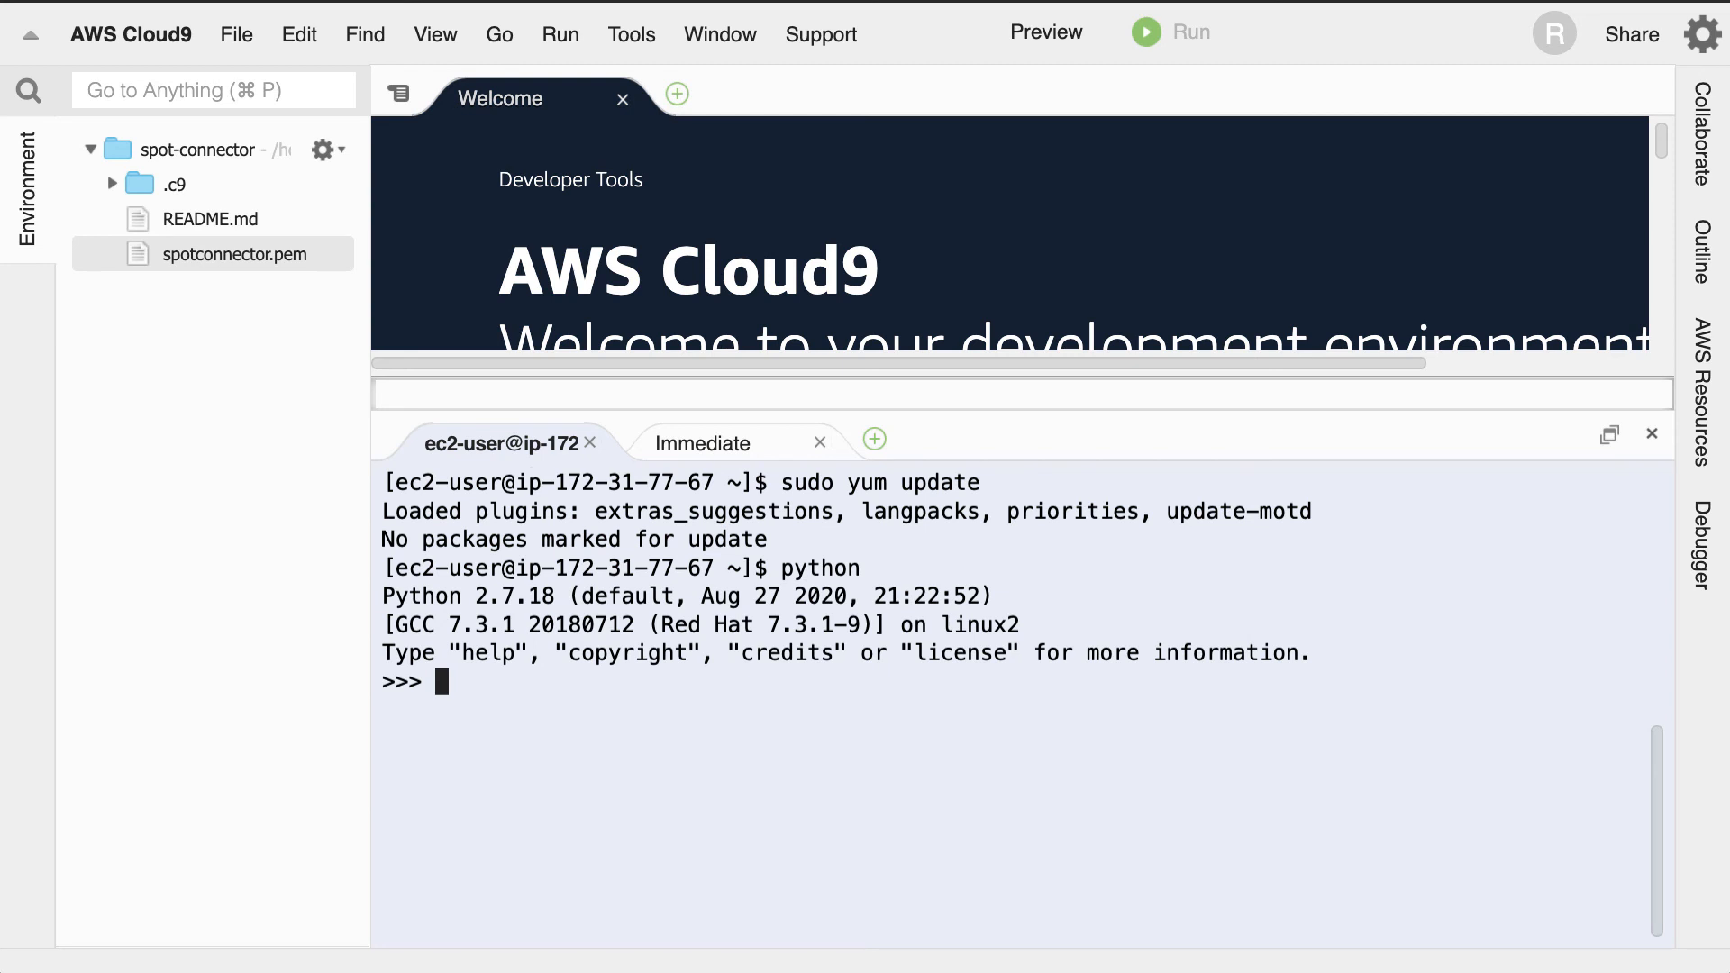
type("exit()")
key("Return")
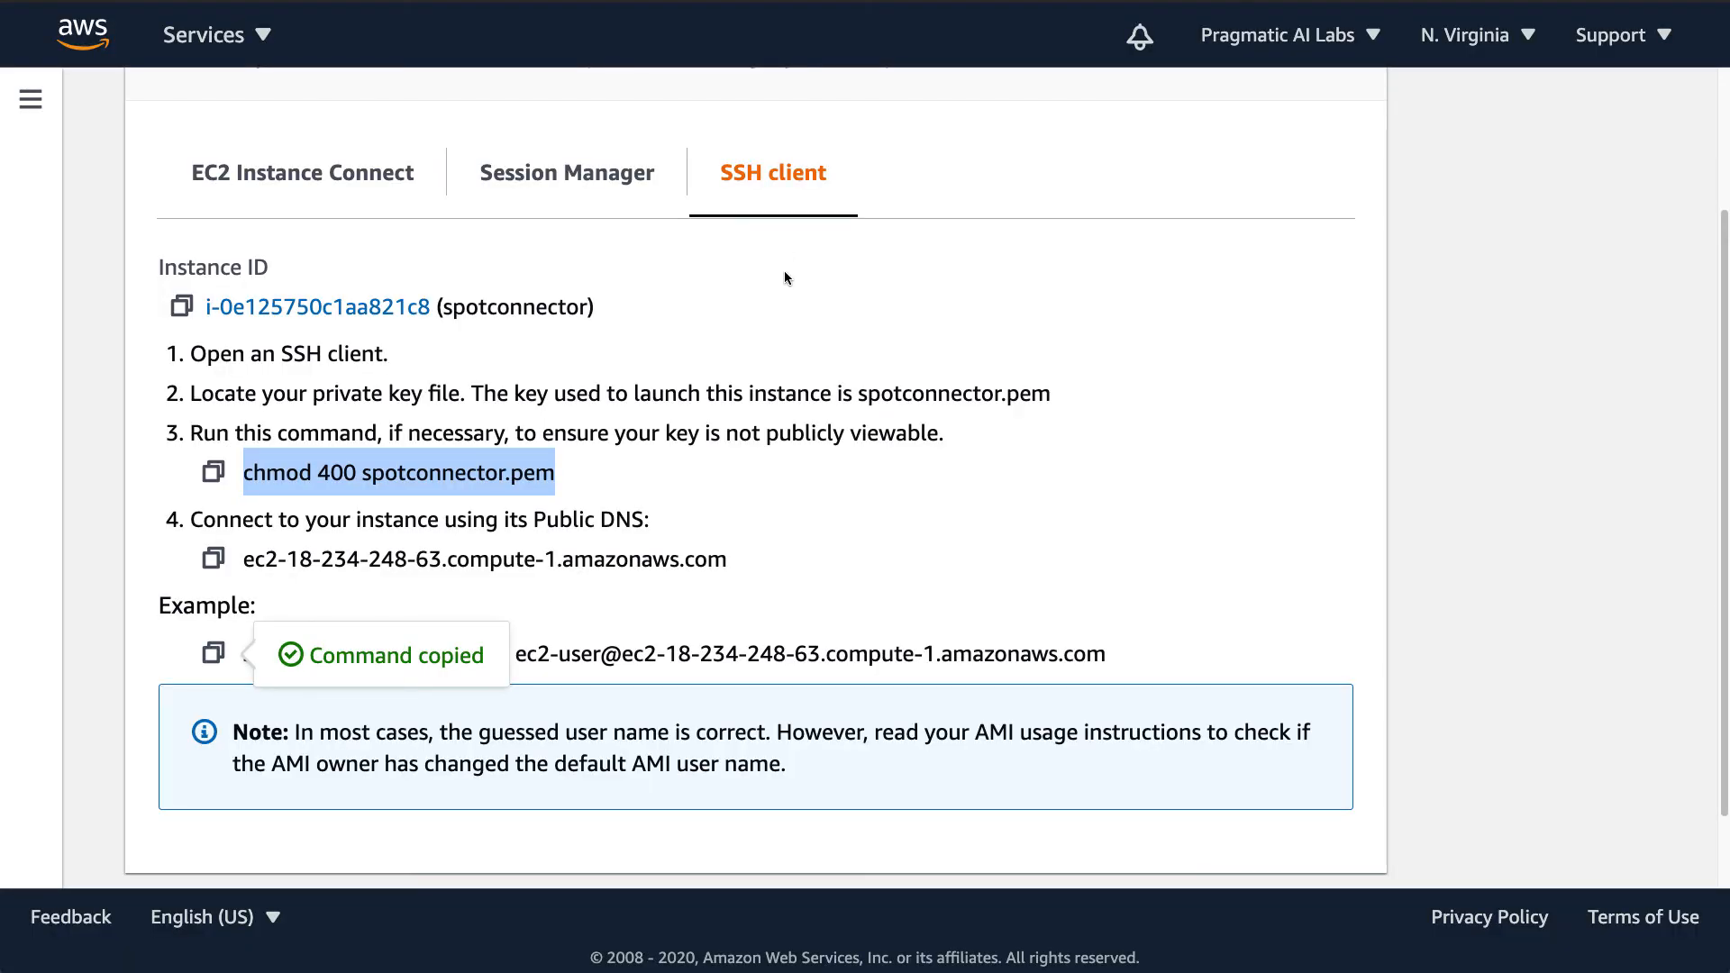
- Switch to the EC2 console's Spot Requests and cancel the fleet request with the Terminate instances option enabled
scroll(784, 278, "up", 3)
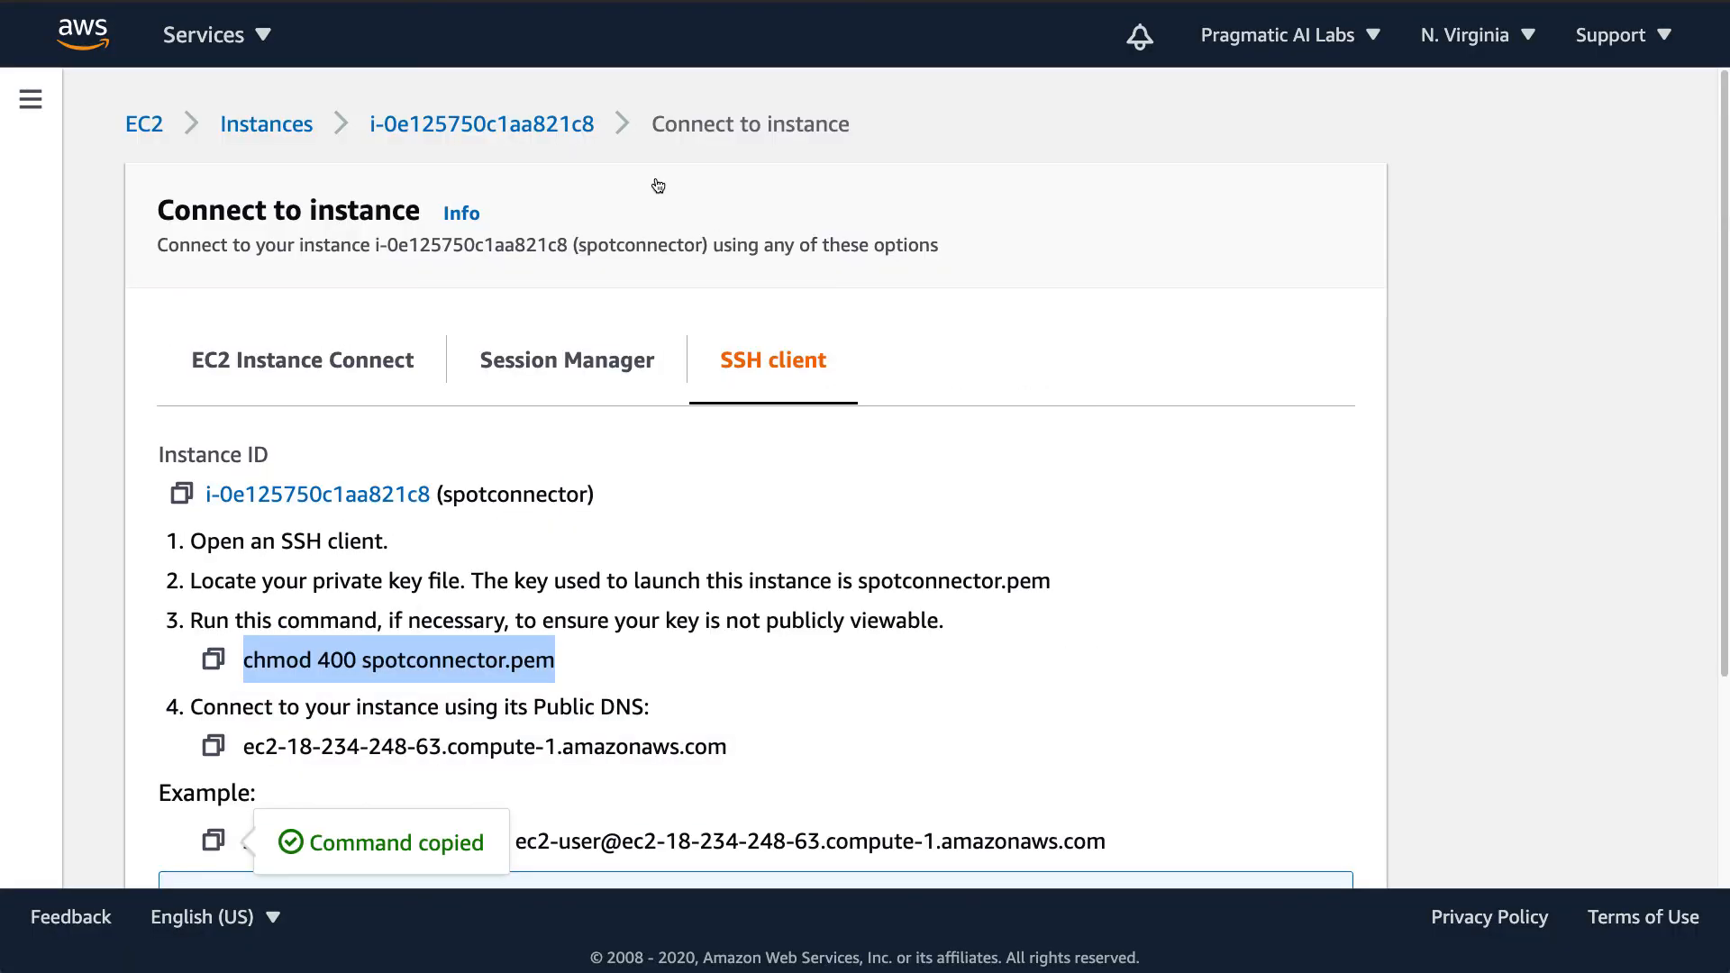
left_click(146, 132)
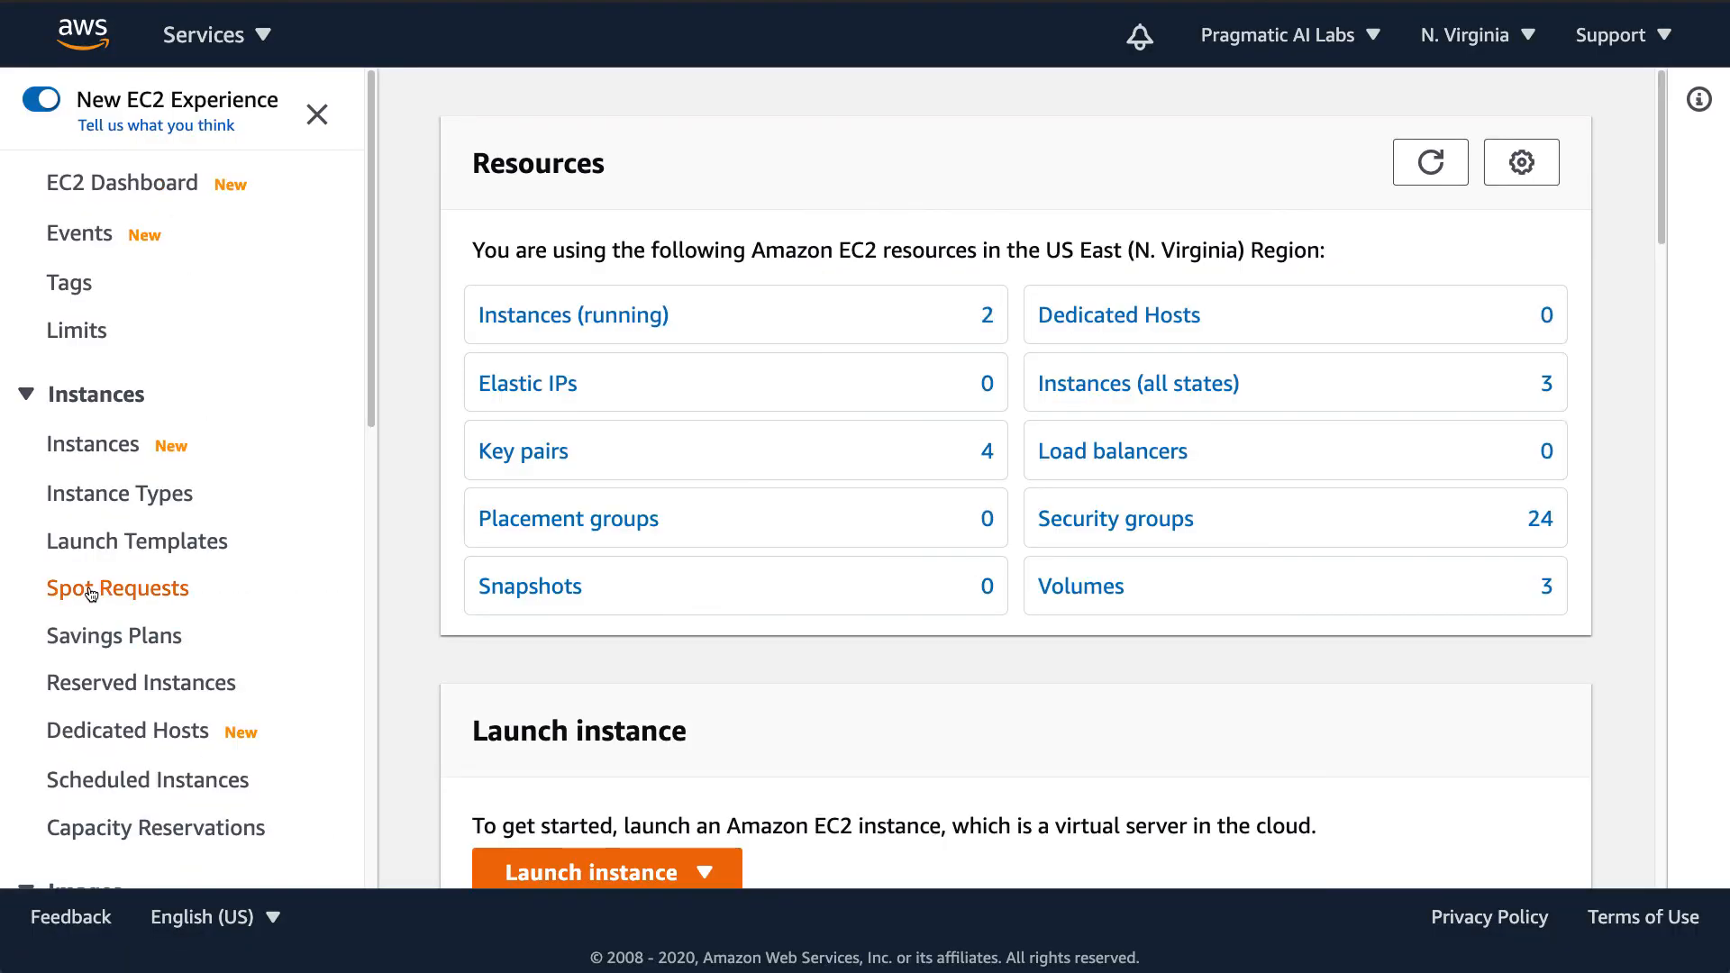
left_click(94, 592)
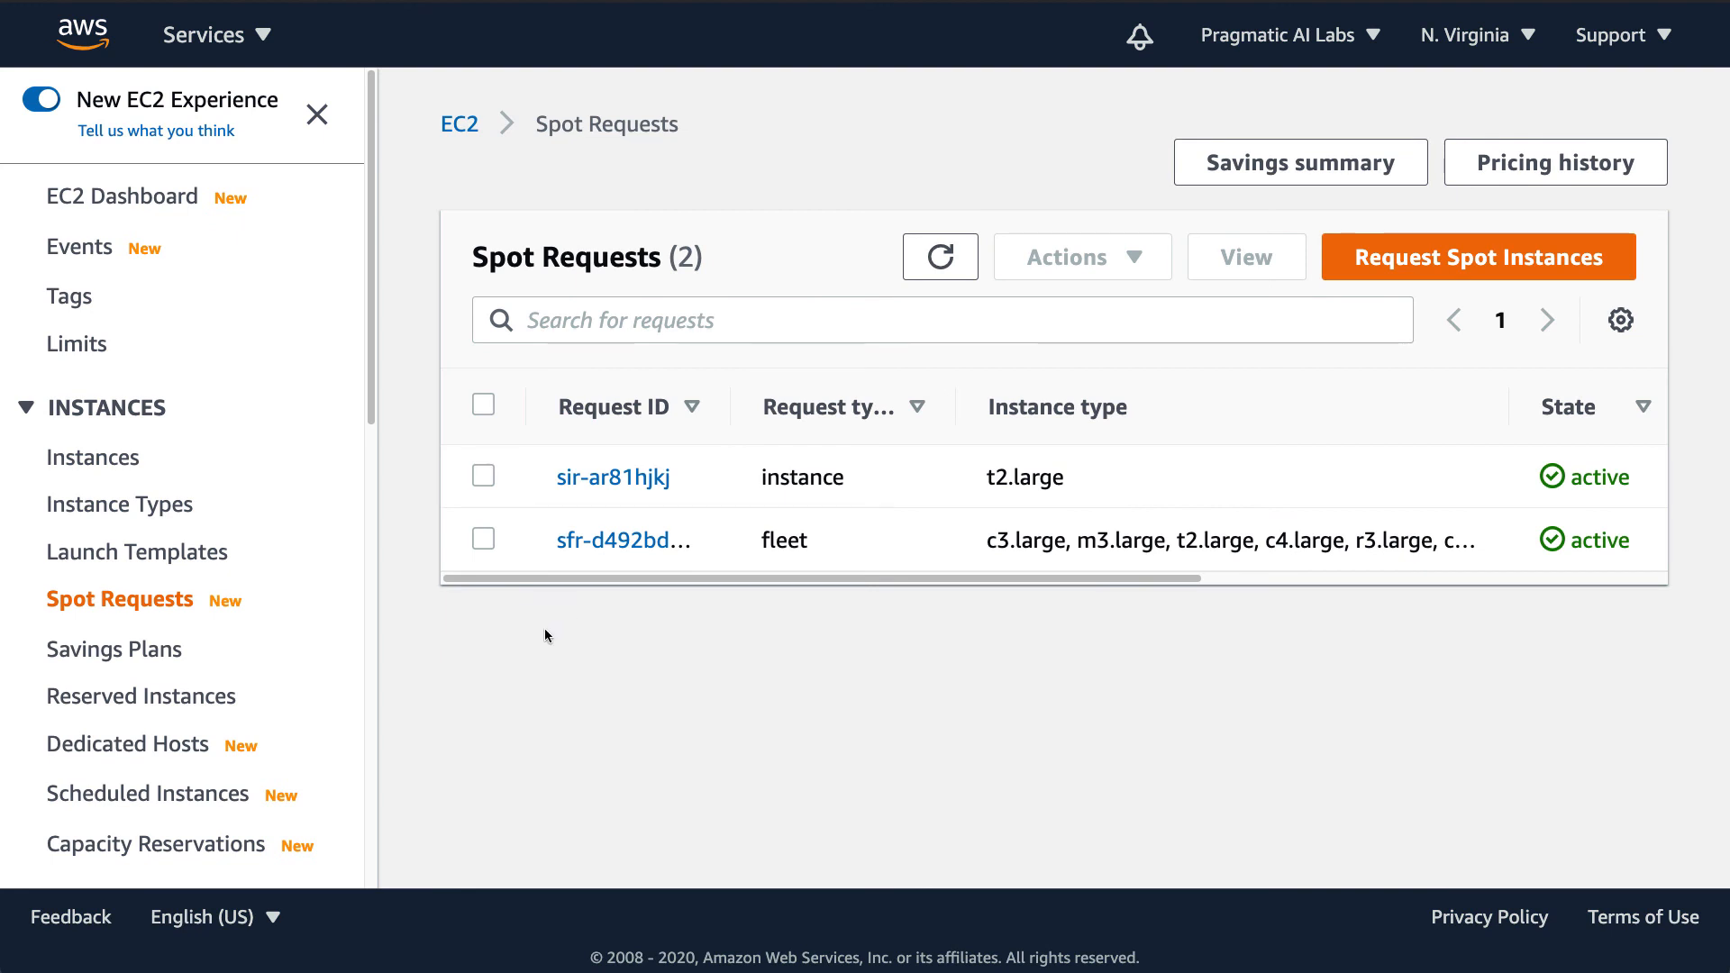
left_click(483, 540)
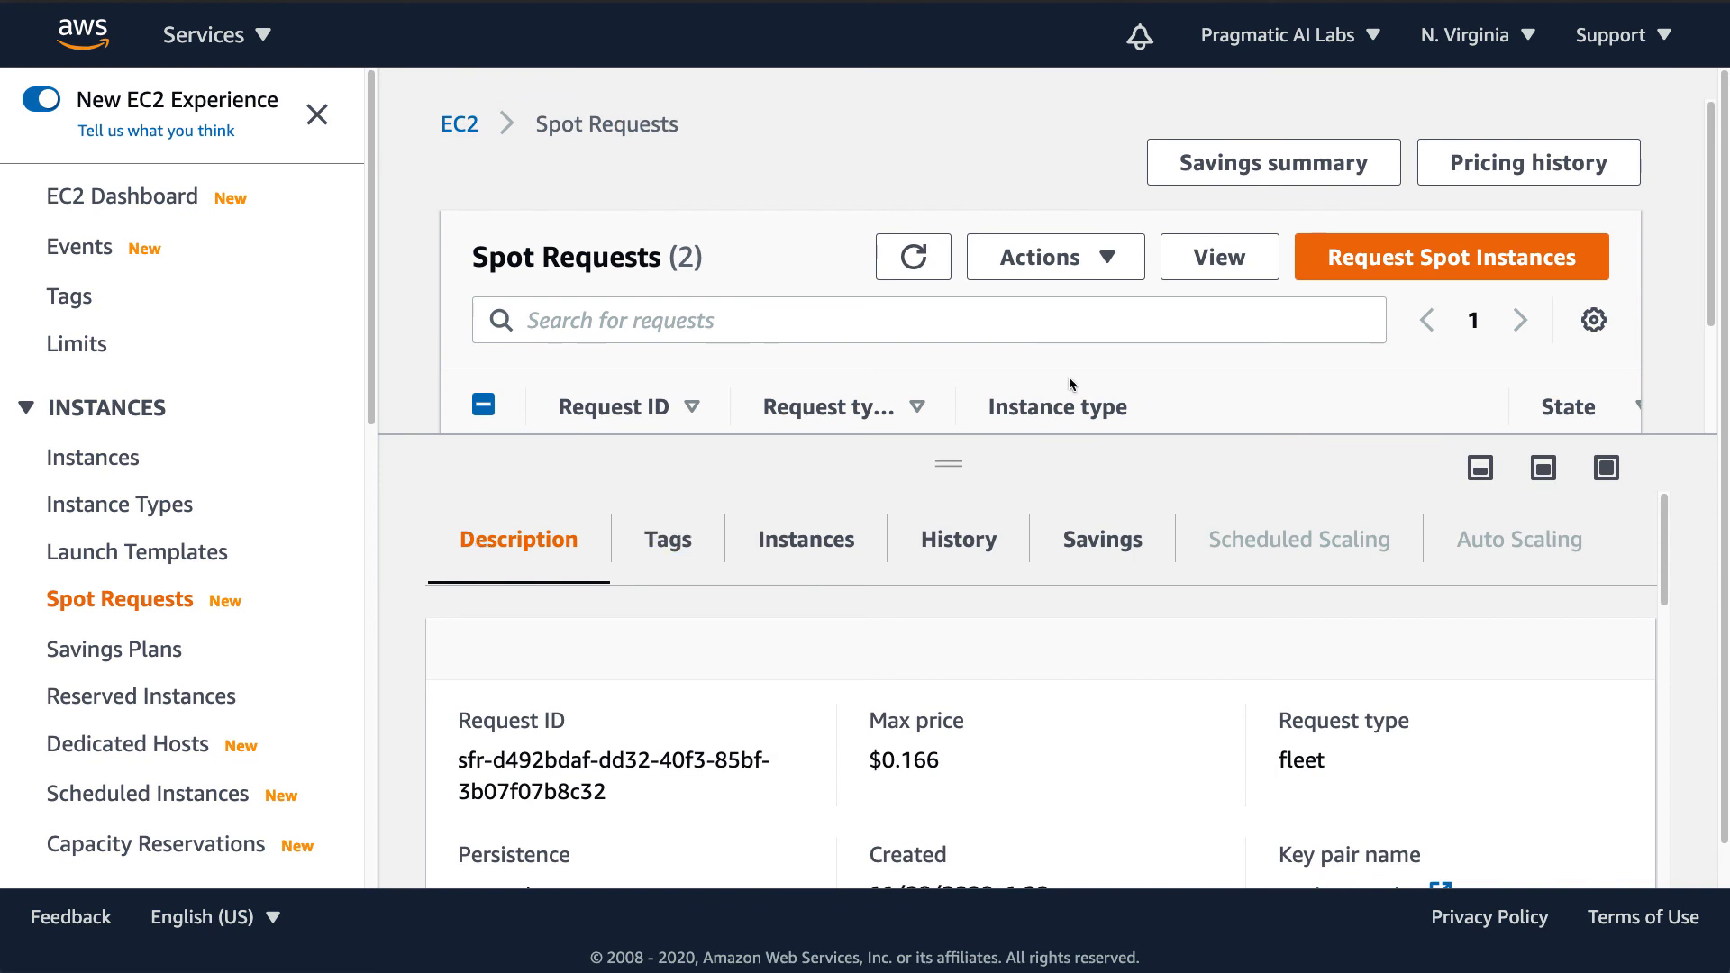
left_click(1102, 269)
scroll(1107, 300, "down", 1)
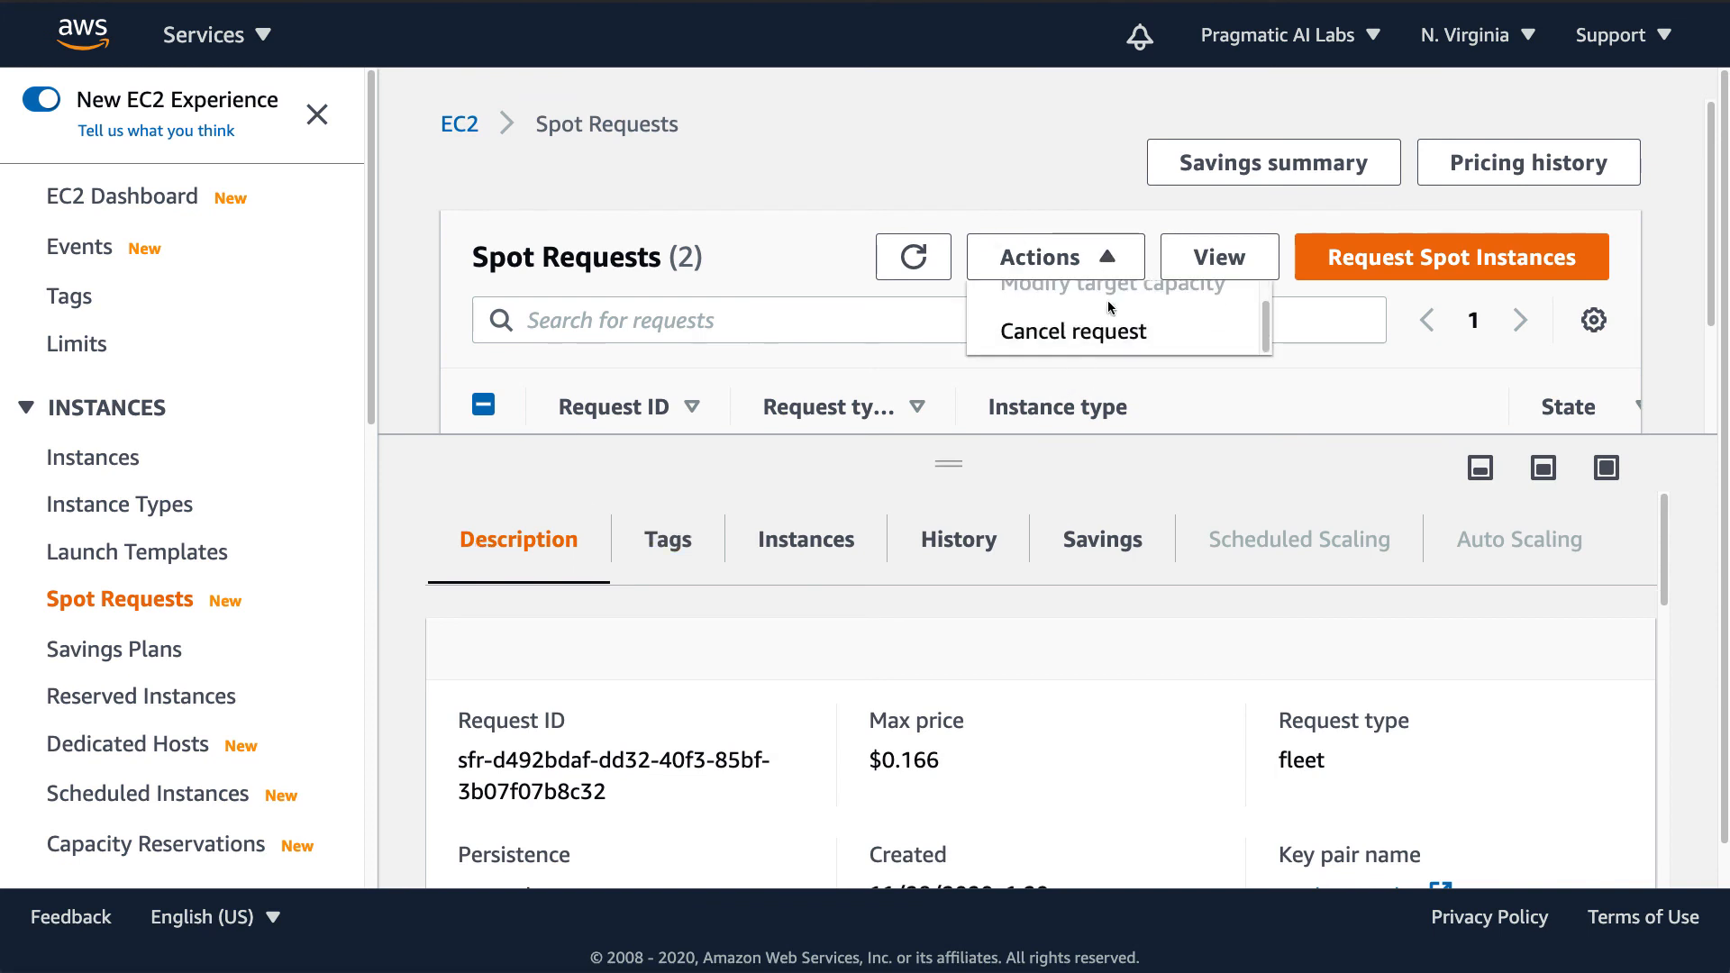
left_click(1108, 328)
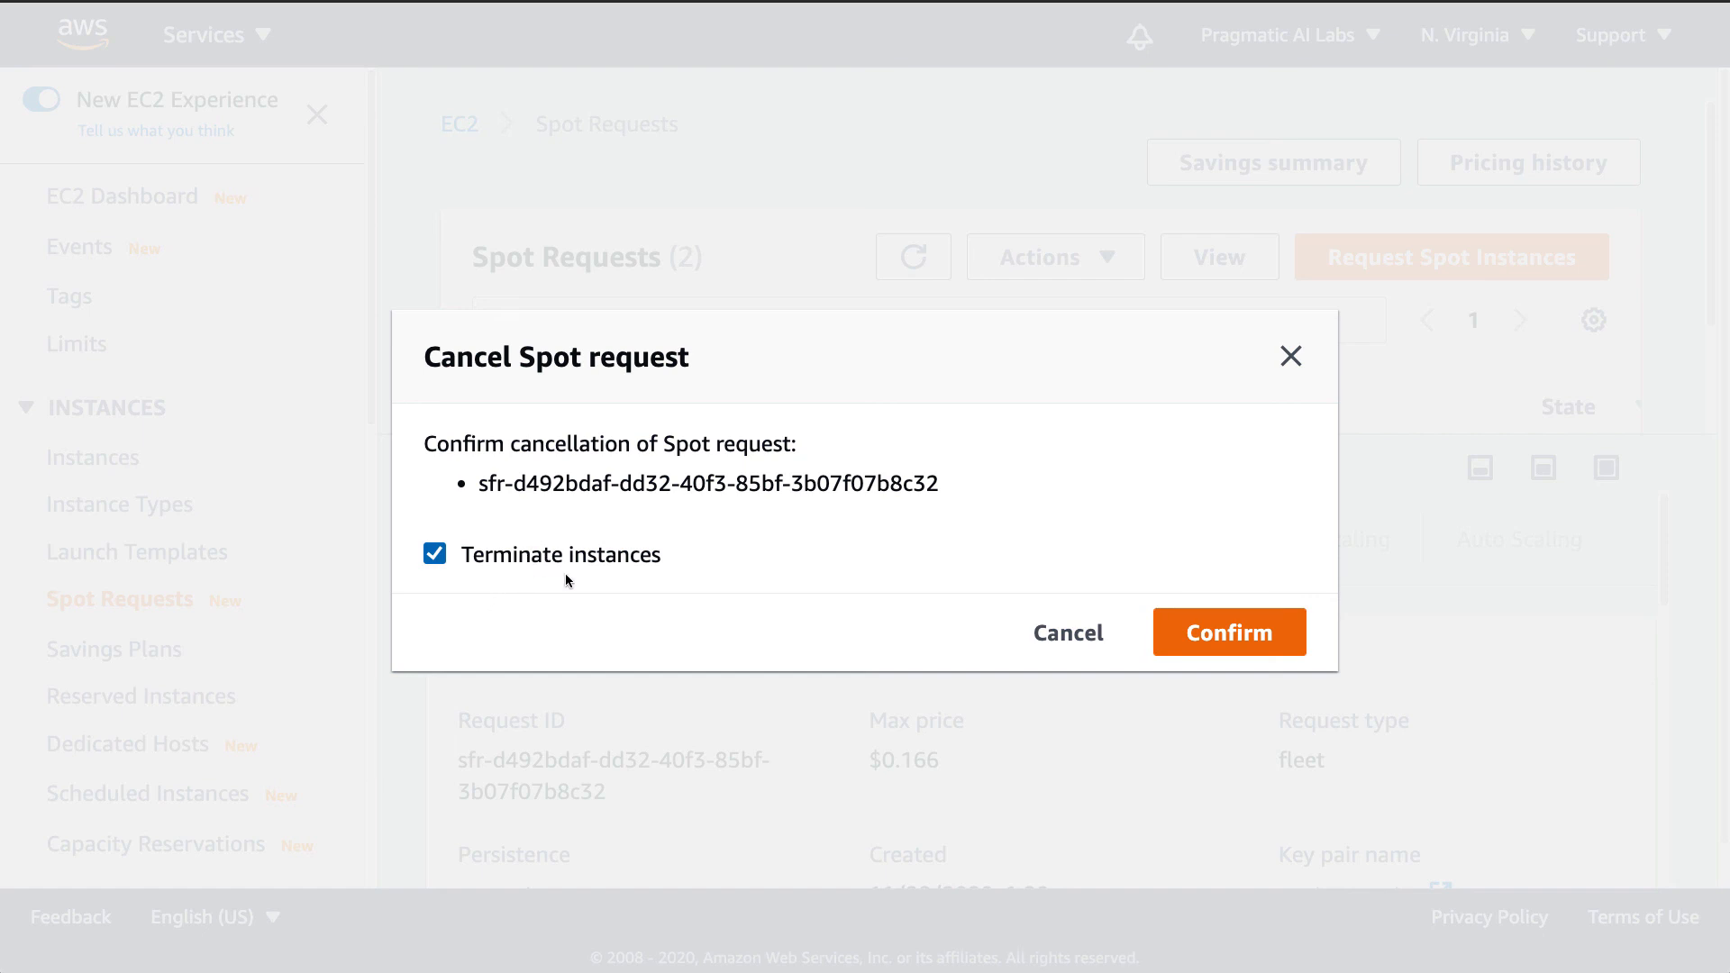
left_click(1223, 632)
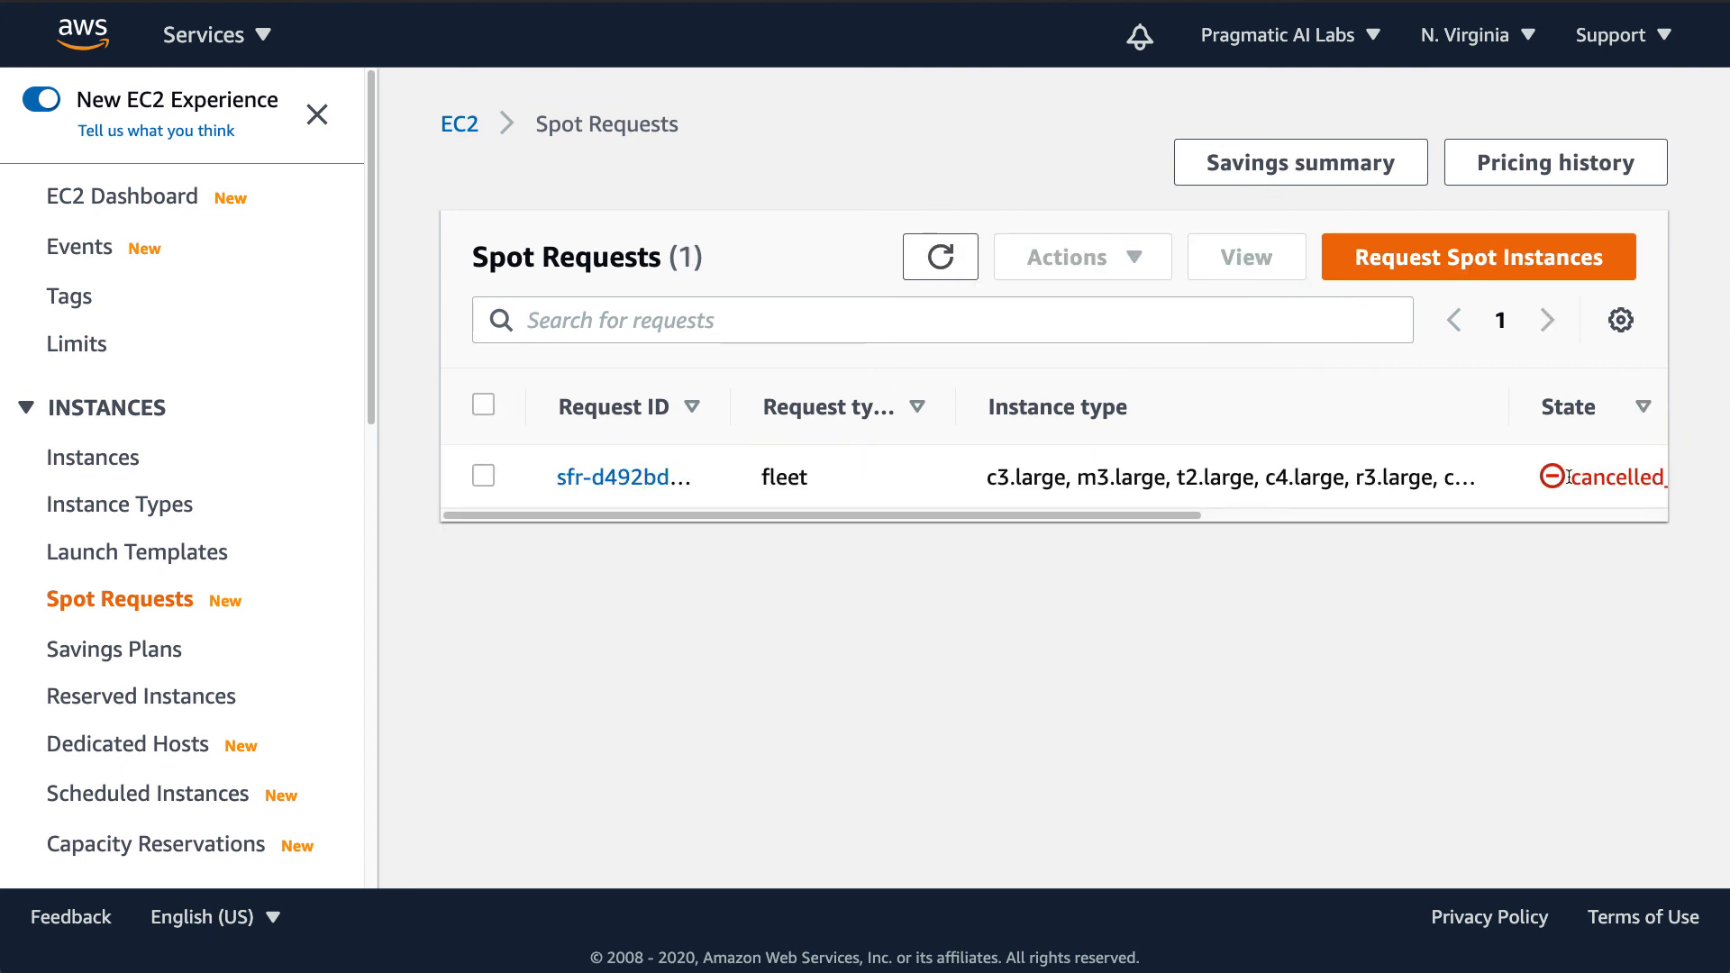
- Open the EC2 instances list, return to the Cloud9 terminal and examine the SSH session's latest output
left_click(96, 469)
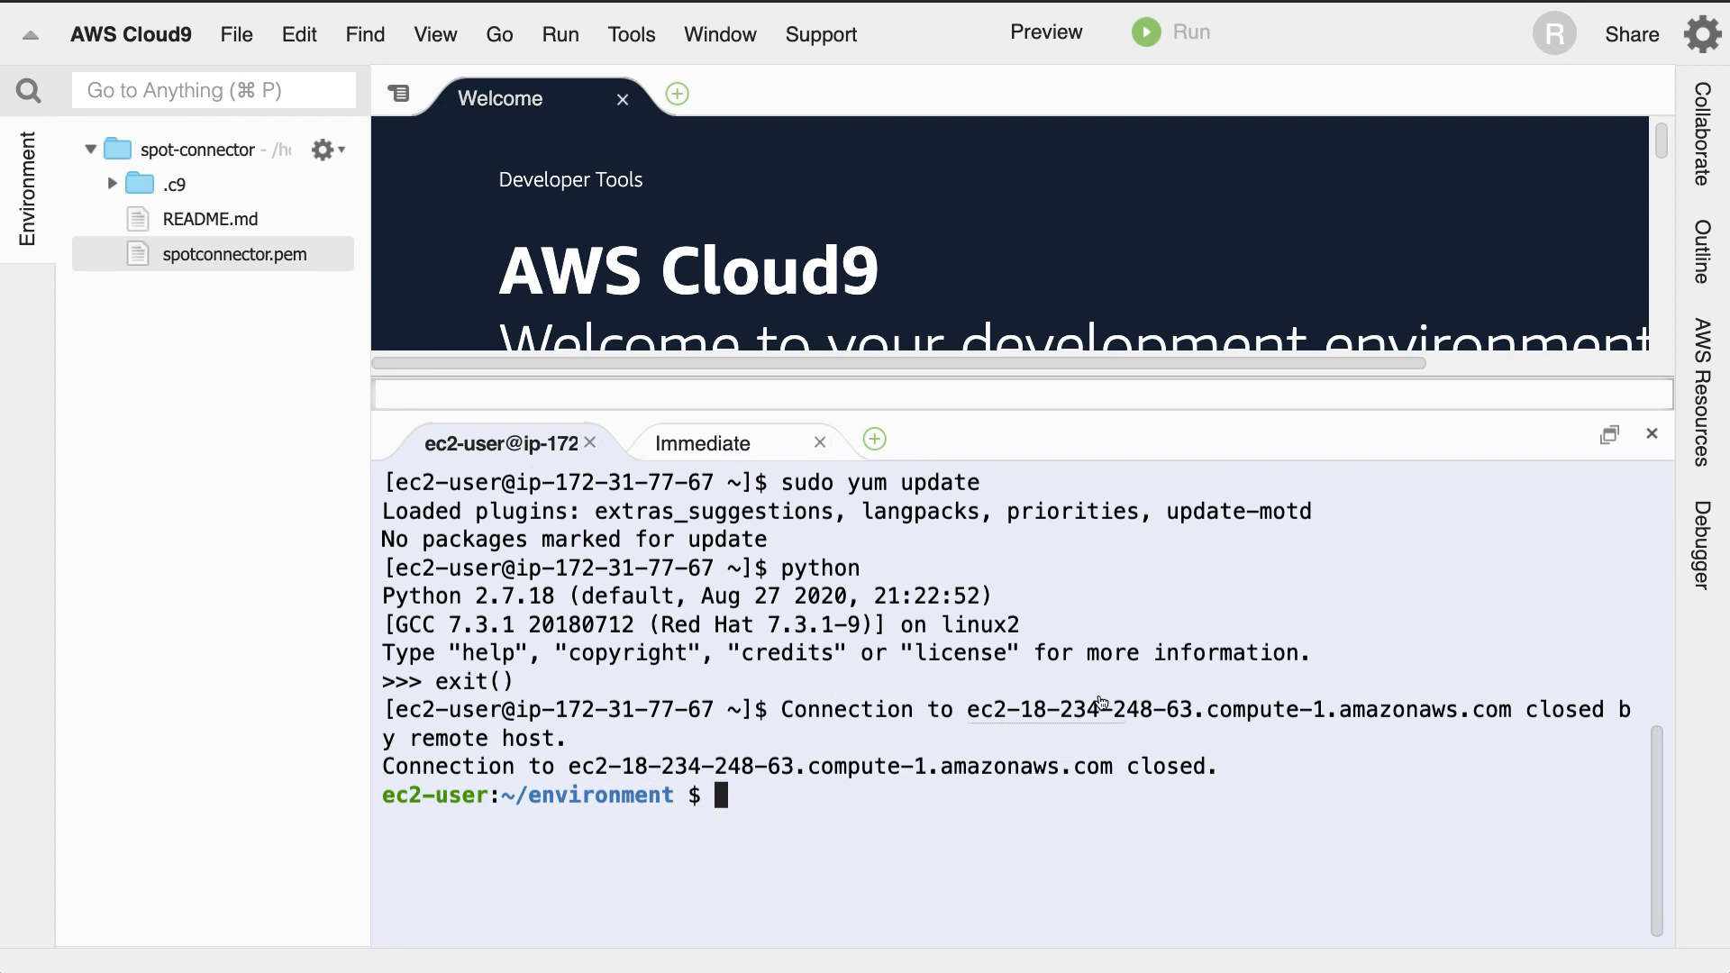
left_click_drag(1248, 749, 218, 634)
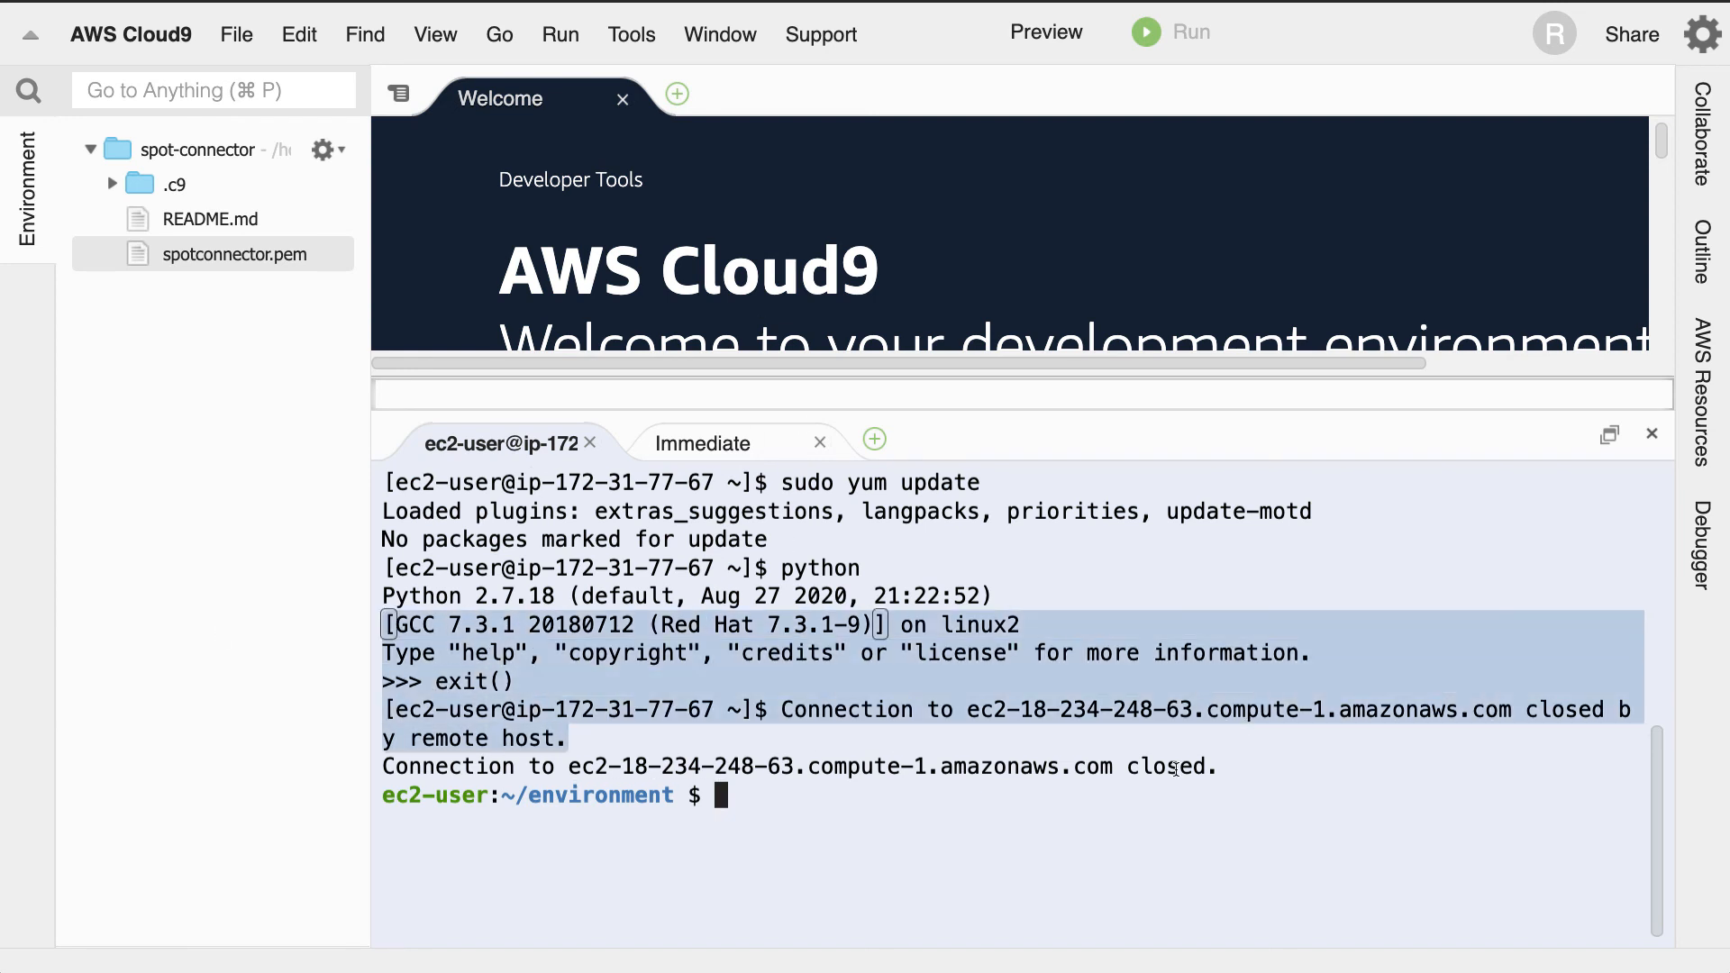